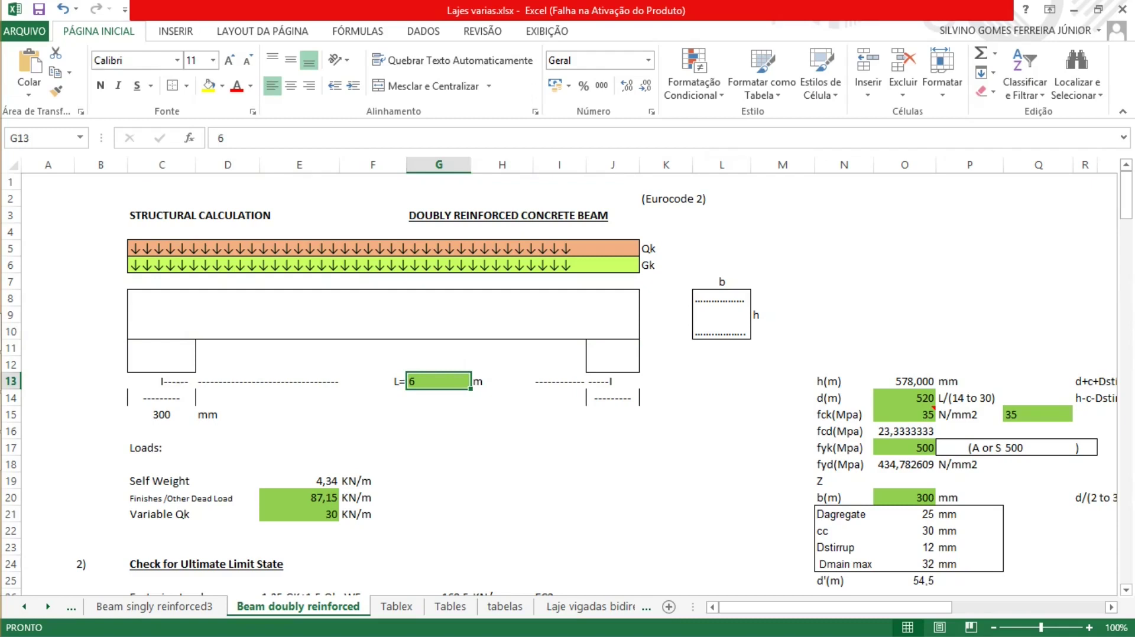
Step: Review the fck and fyk inputs of the doubly reinforced beam and examine the edge and middle beams in the floor plan
click(929, 414)
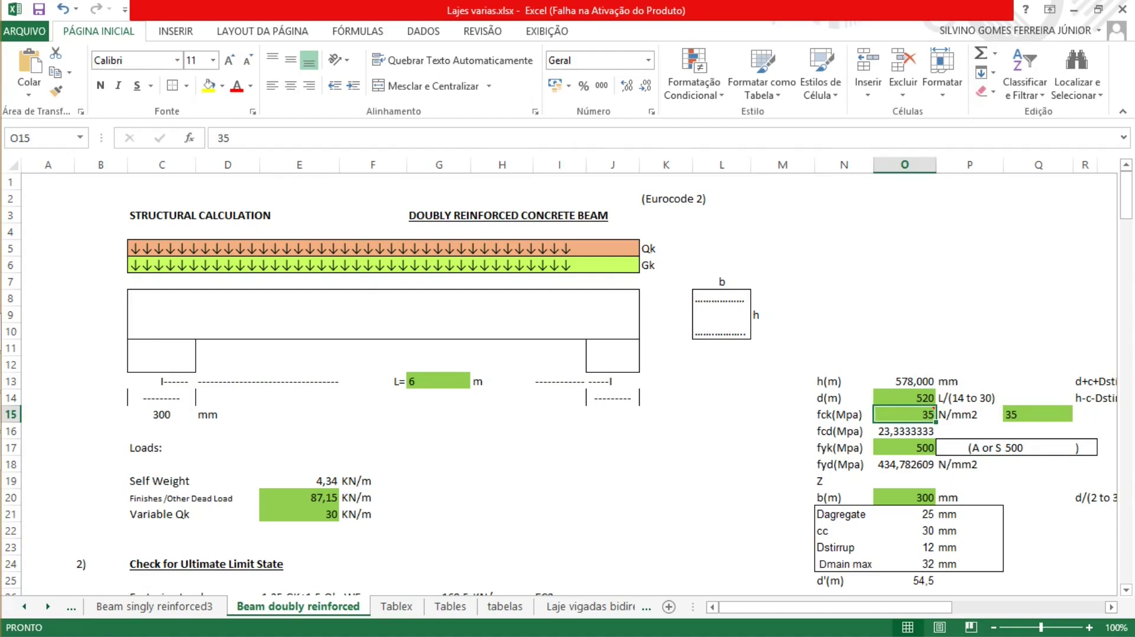
click(905, 447)
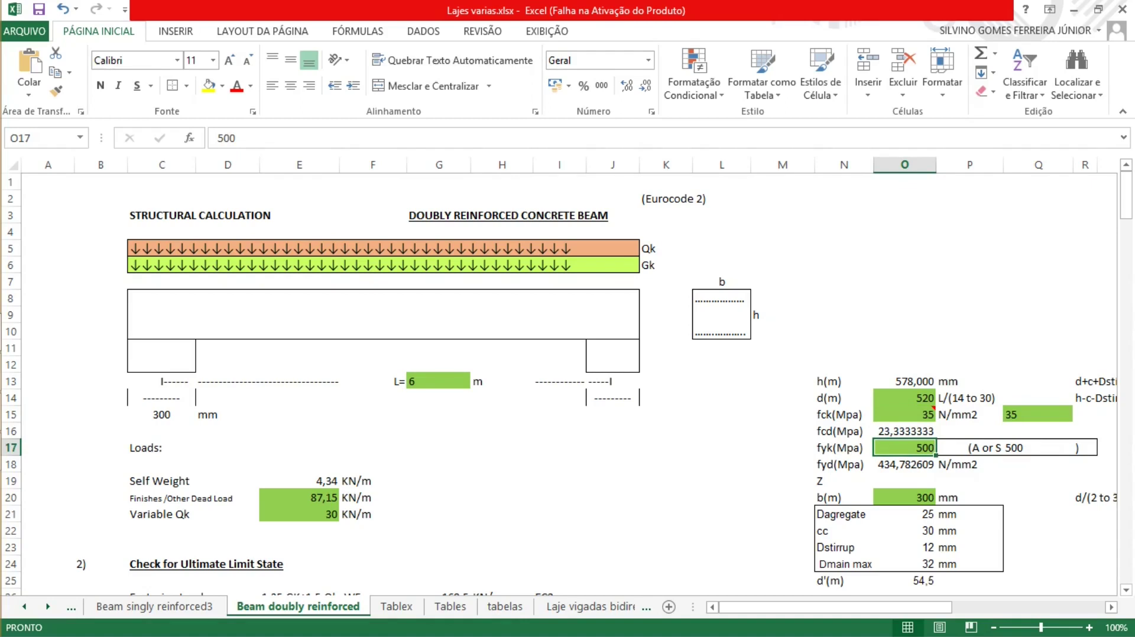
click(905, 264)
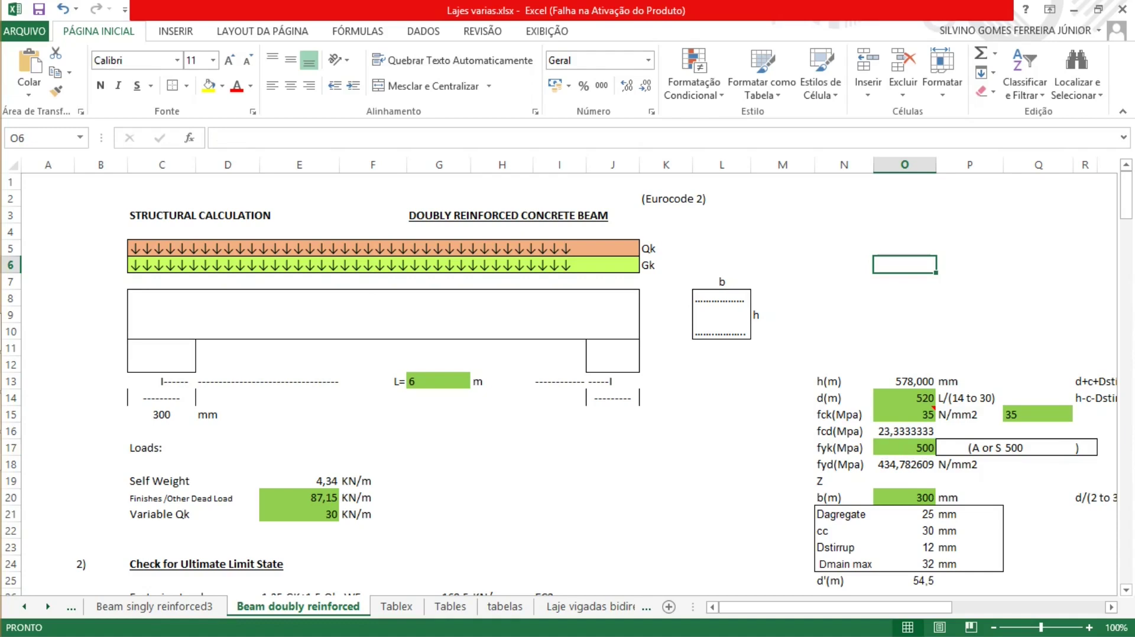
drag(1125, 195, 1126, 450)
mouse_move(227, 313)
mouse_down()
mouse_move(231, 440)
mouse_move(319, 482)
mouse_move(612, 482)
mouse_up()
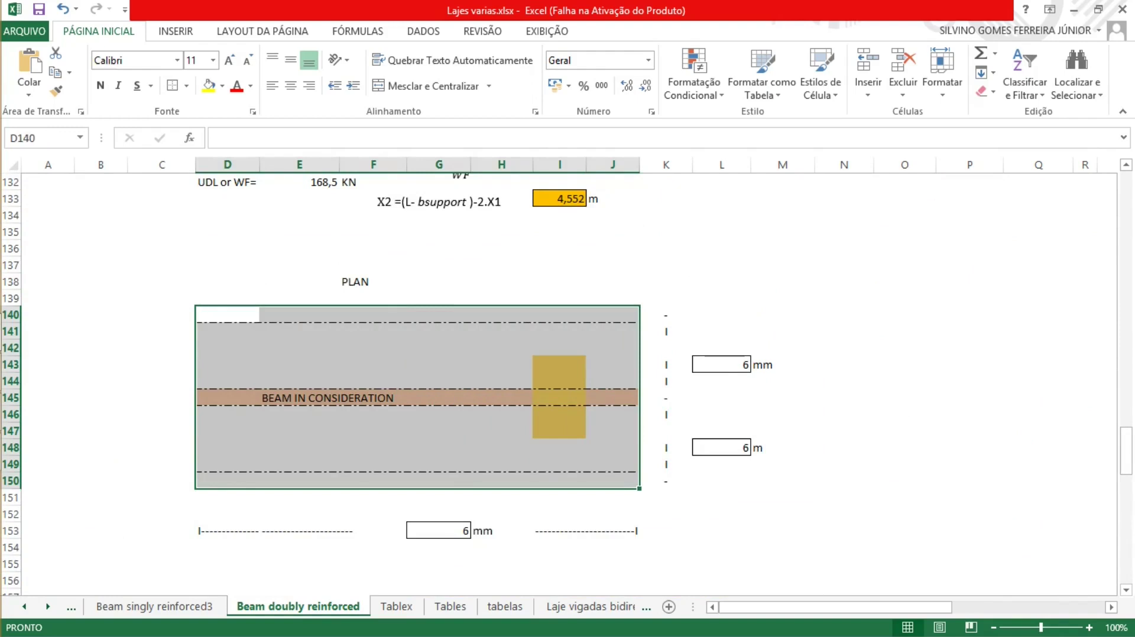
drag(227, 314, 613, 314)
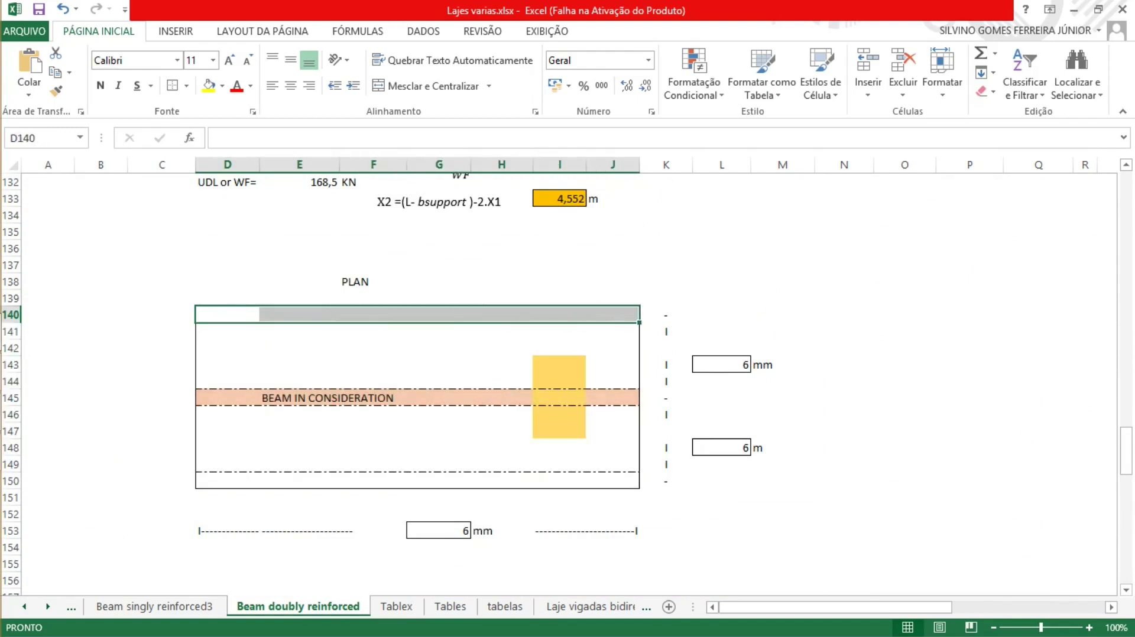
drag(228, 398, 613, 398)
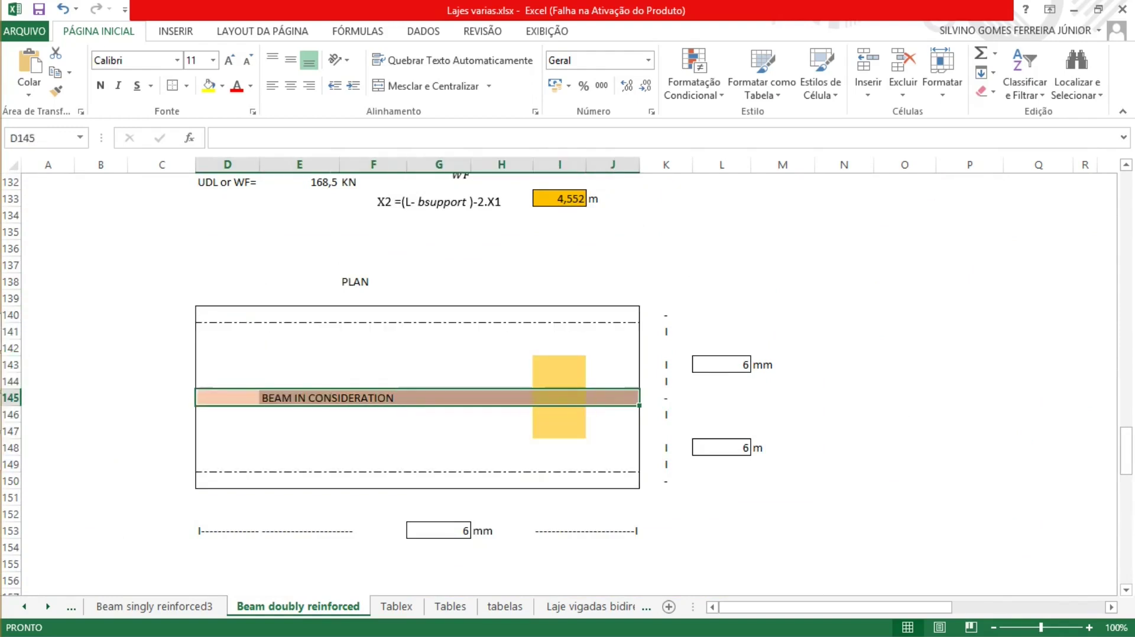
drag(227, 481, 613, 481)
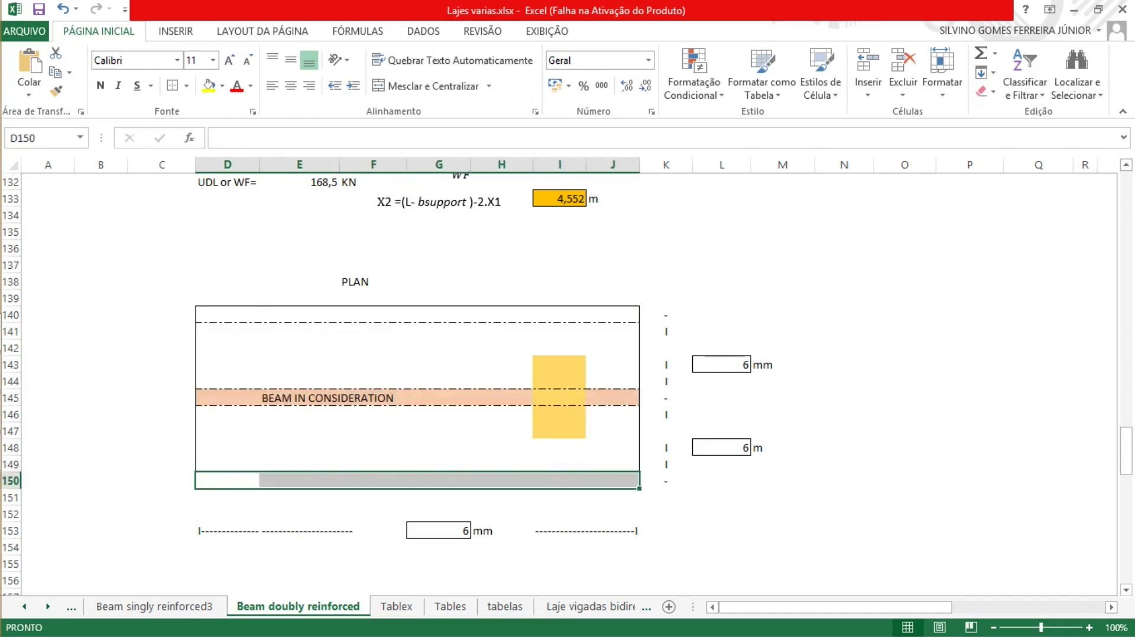
drag(228, 397, 612, 398)
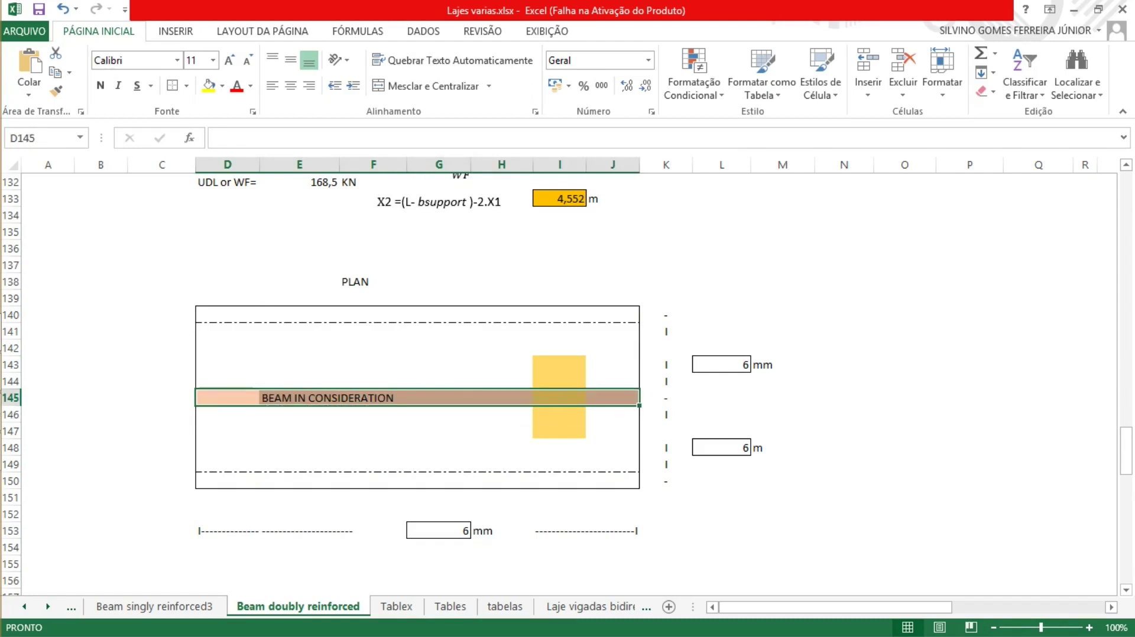
Step: Correct the unit of the upper slab span beside the plan, in cell M143, to m
click(722, 365)
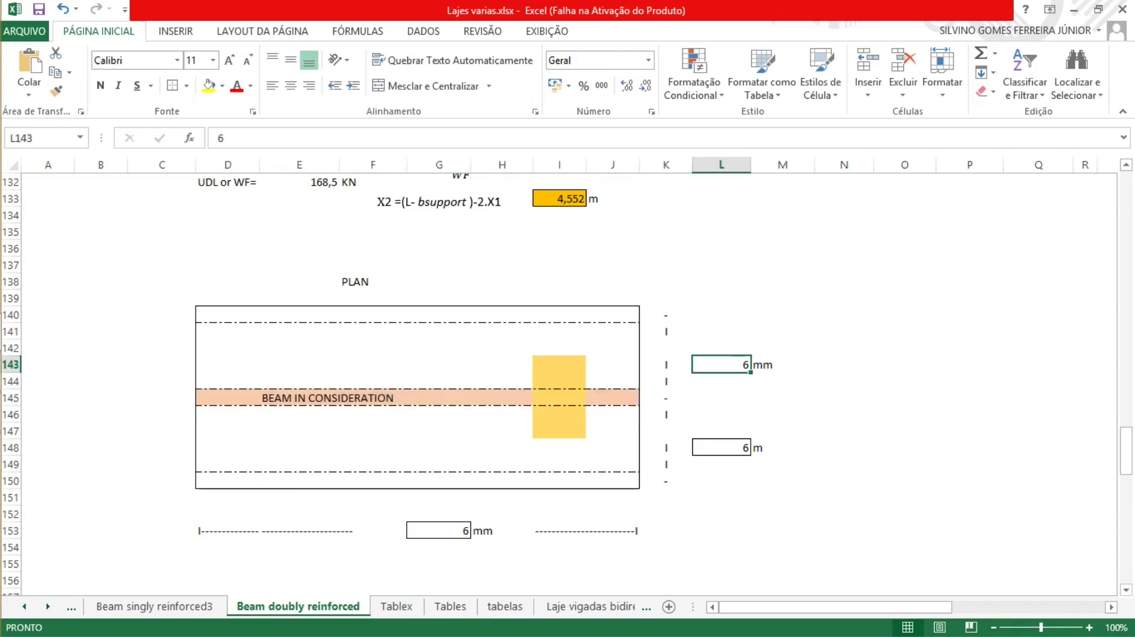
click(781, 364)
text(m)
key(Return)
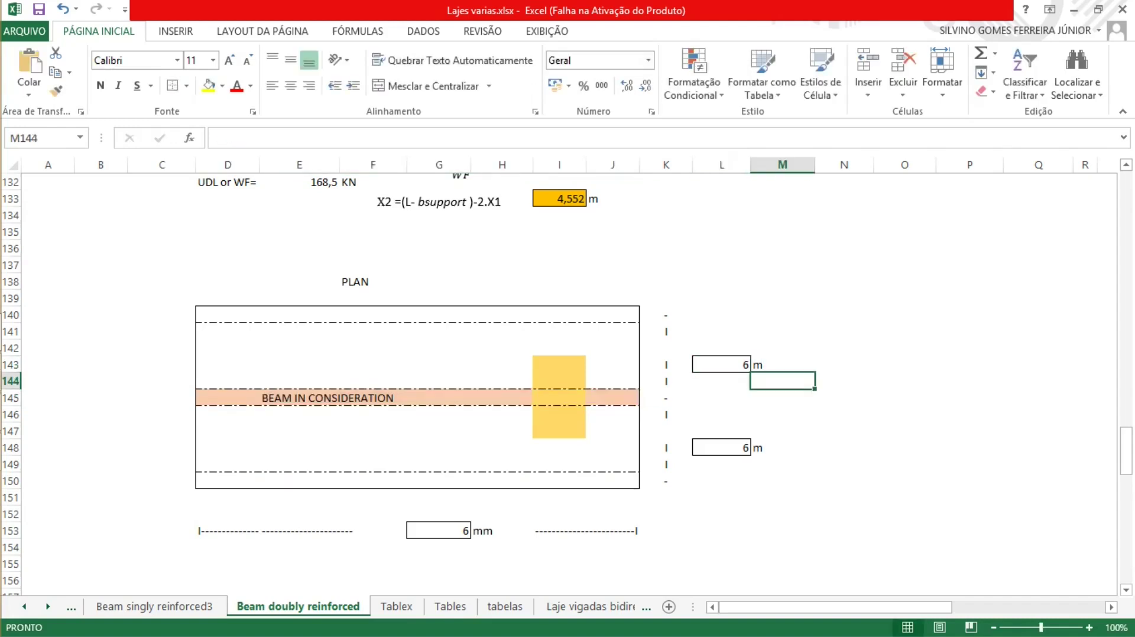
click(781, 448)
click(721, 447)
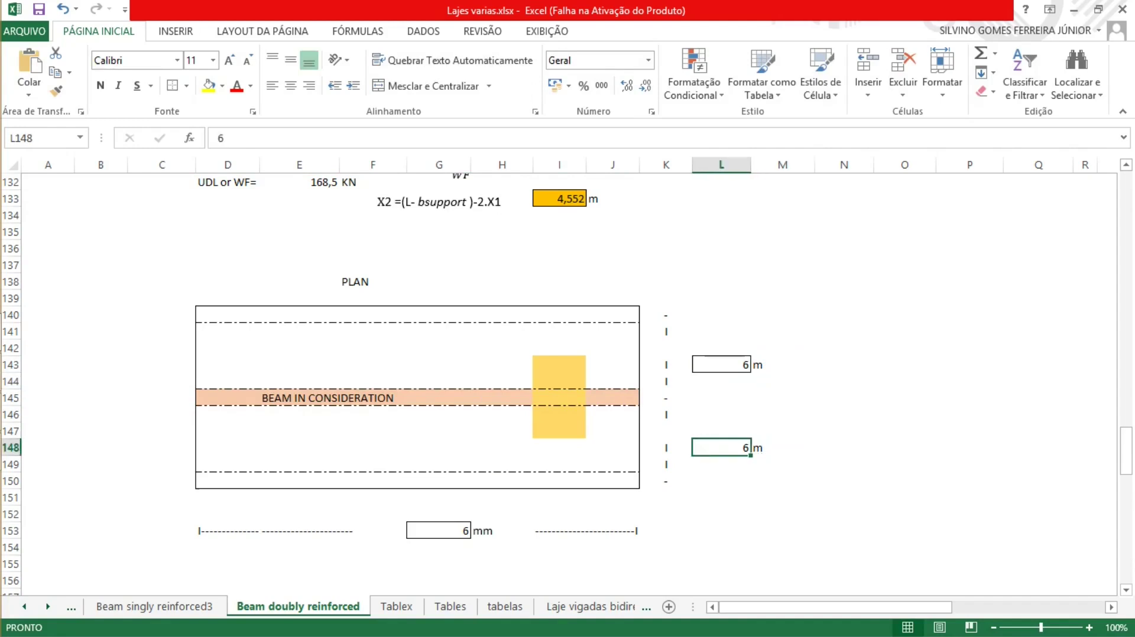
Step: Correct the unit of the beam length below the plan, in cell H153, to m
drag(612, 398, 219, 398)
click(438, 530)
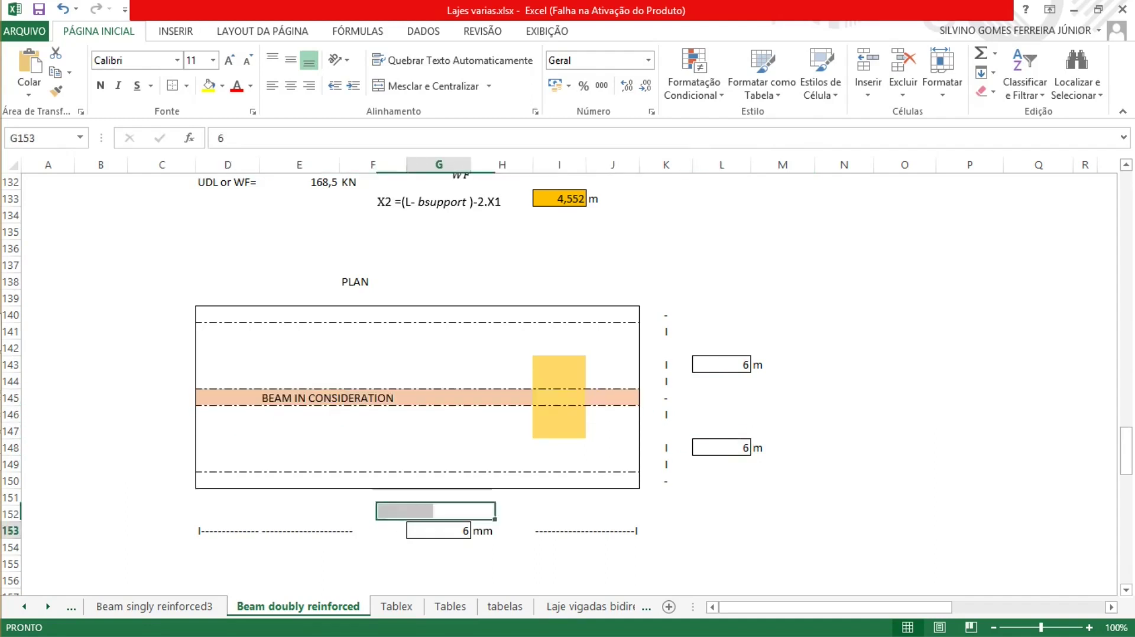
click(500, 530)
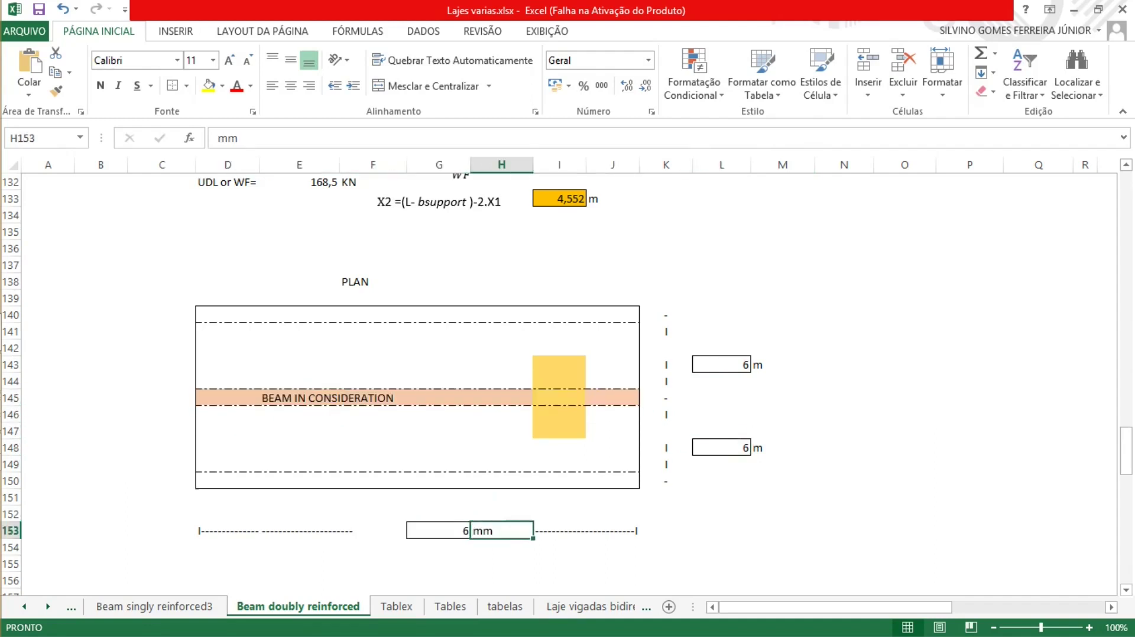
text(m)
click(722, 563)
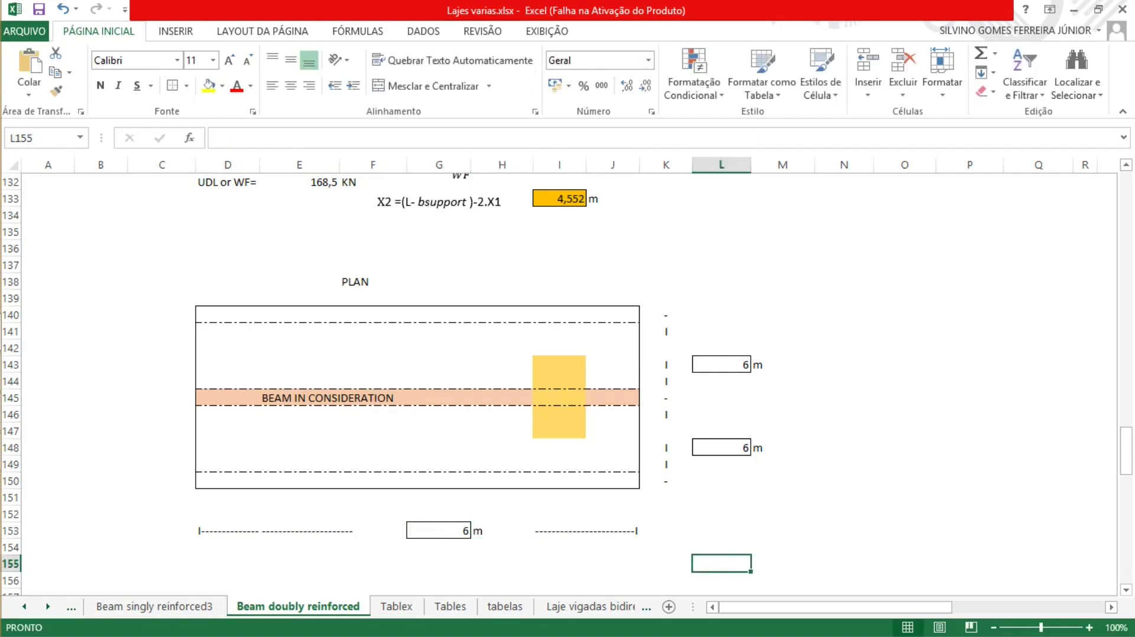
Step: Examine the slab strip across the plan and its section, including the slab, its thickness hslab and the three supporting beams
scroll(568, 384, down, 4)
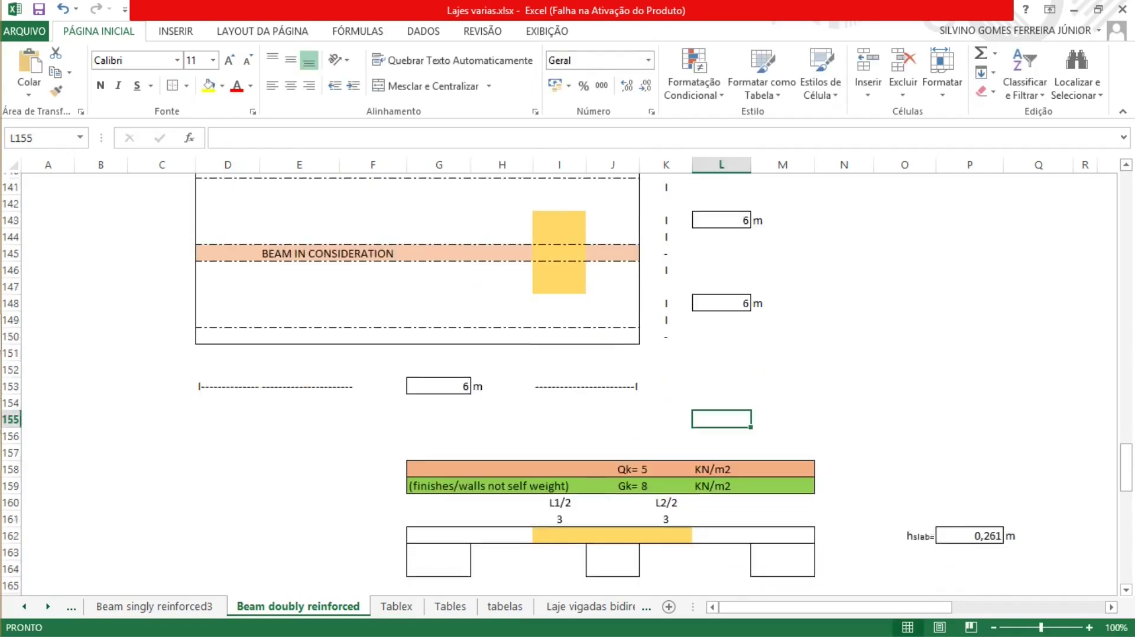
scroll(567, 385, down, 1)
scroll(567, 384, up, 3)
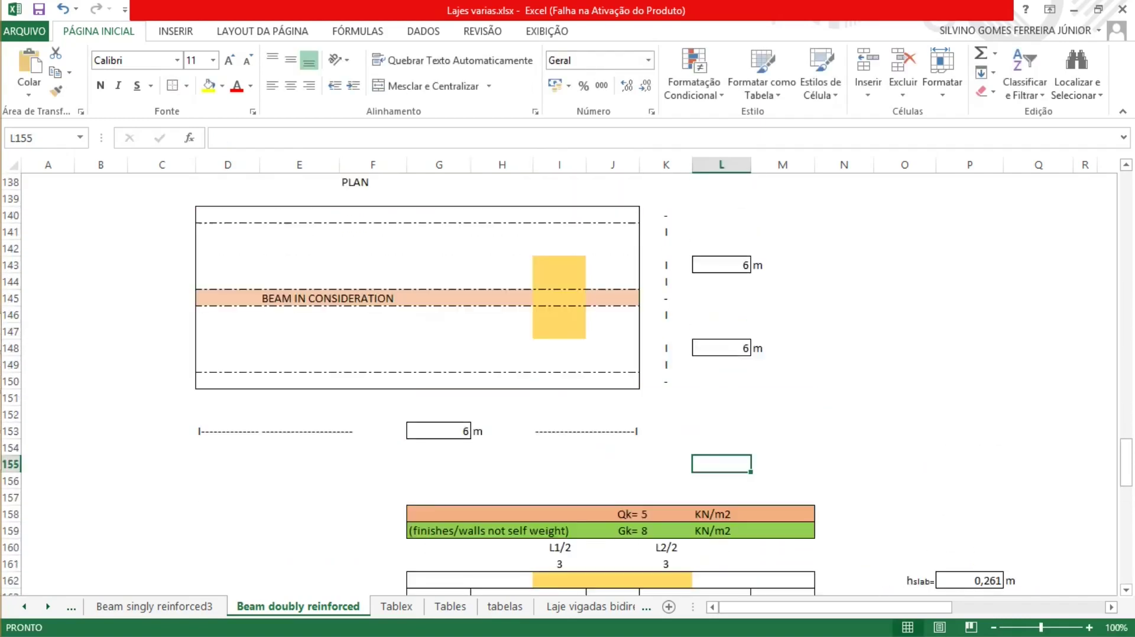
drag(559, 381, 560, 215)
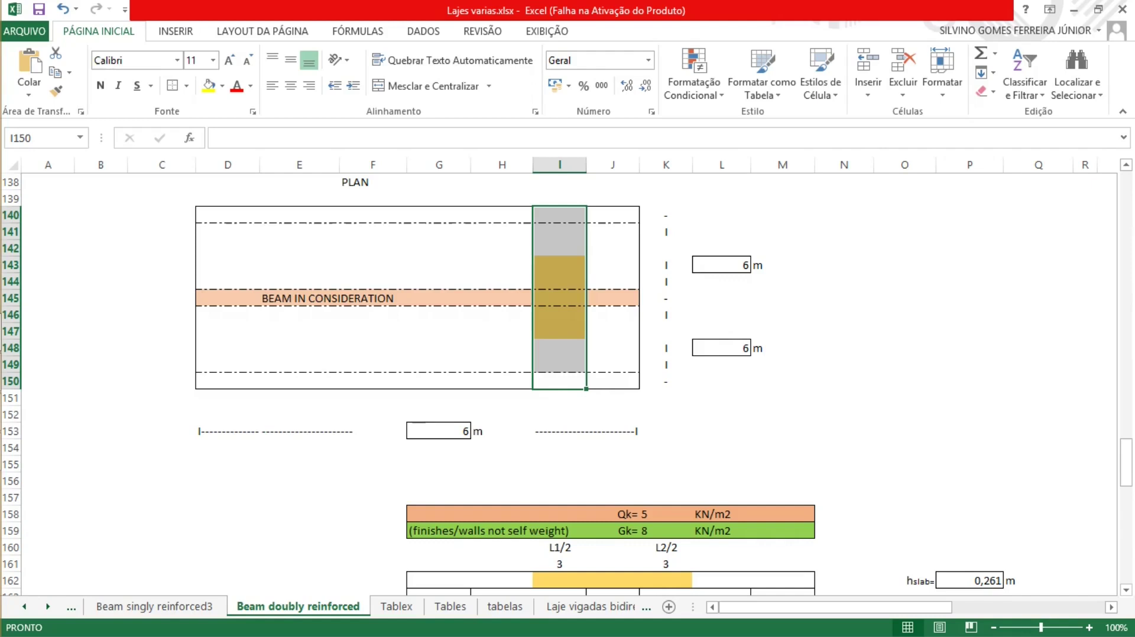
scroll(567, 384, down, 4)
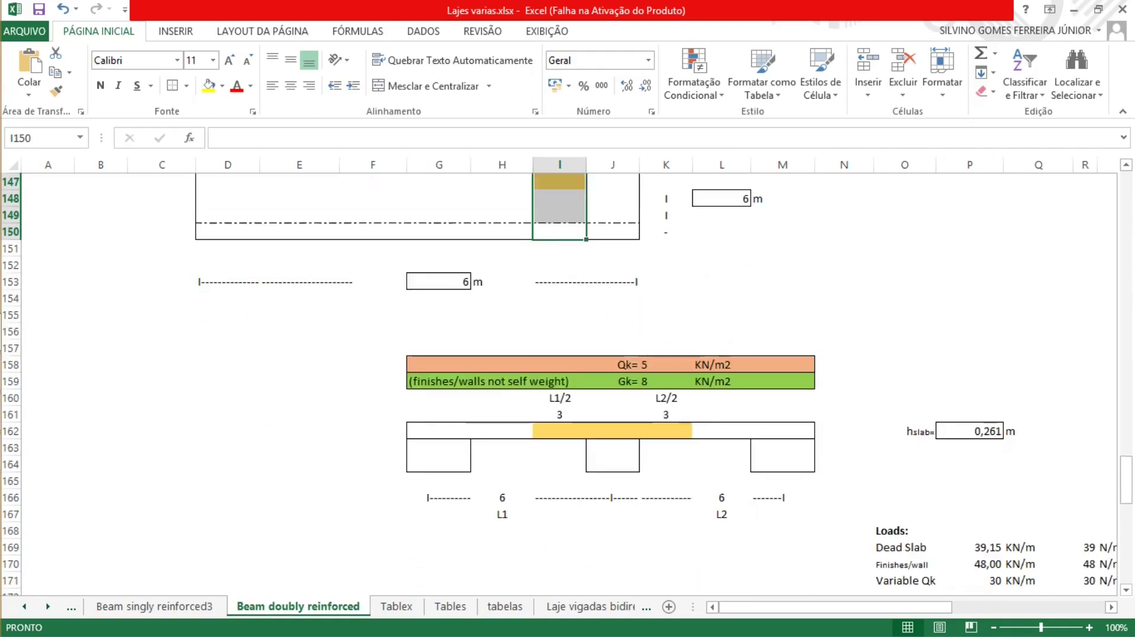
drag(438, 381, 783, 382)
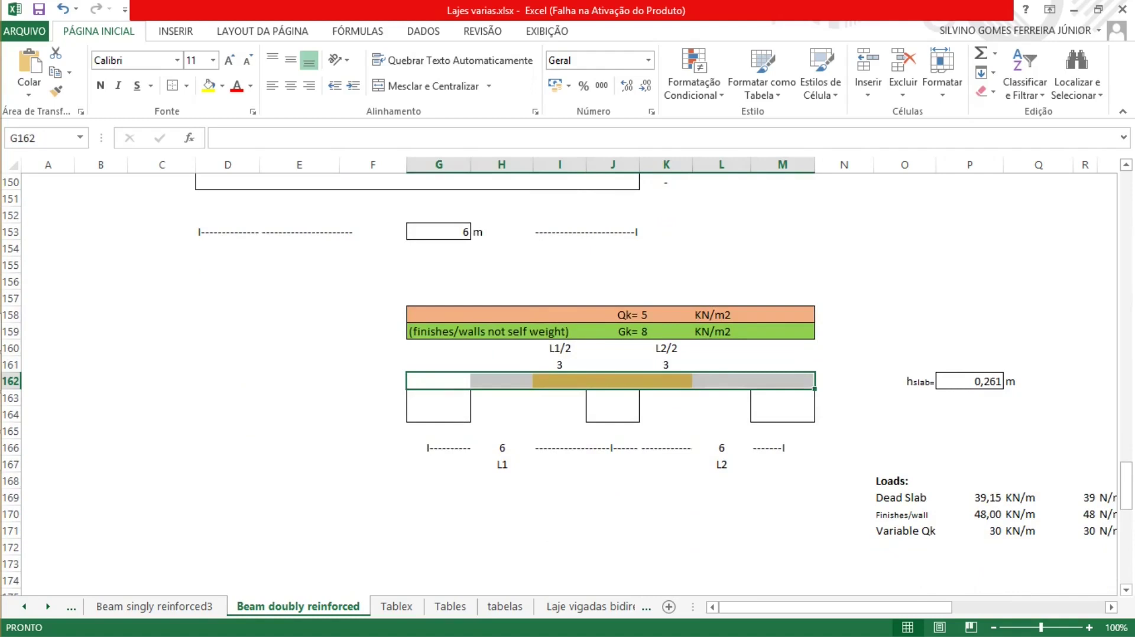
click(968, 381)
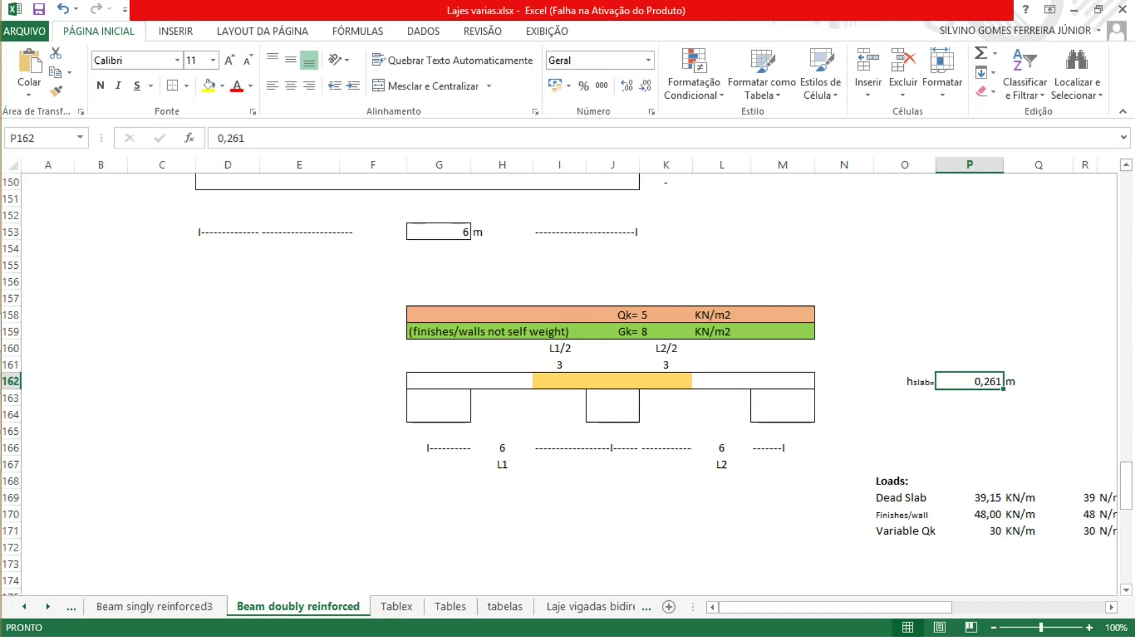
drag(439, 398, 439, 414)
drag(613, 398, 612, 415)
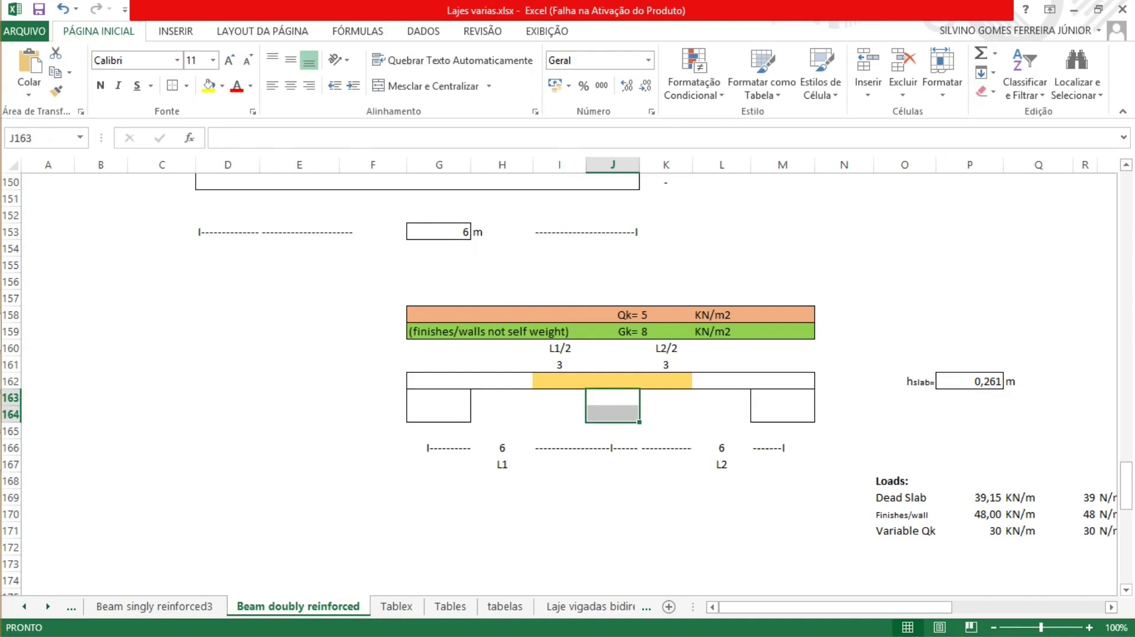
drag(782, 398, 782, 415)
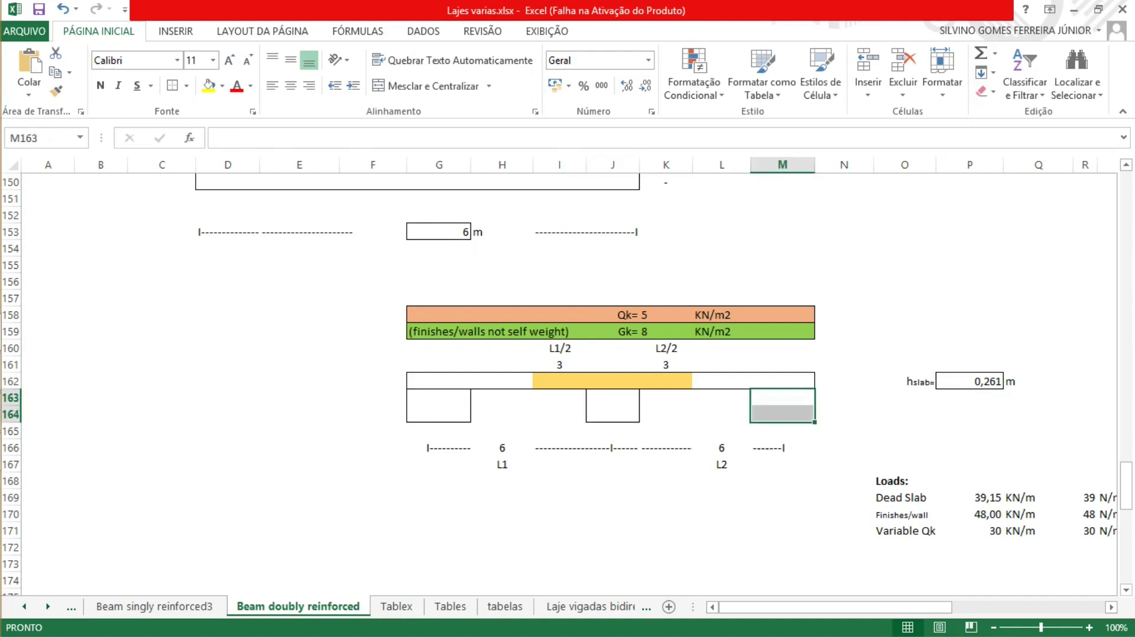
Step: Compare the two slab spans beside the plan with the linked L1 and L2 spans under the section
scroll(782, 413, up, 4)
click(721, 265)
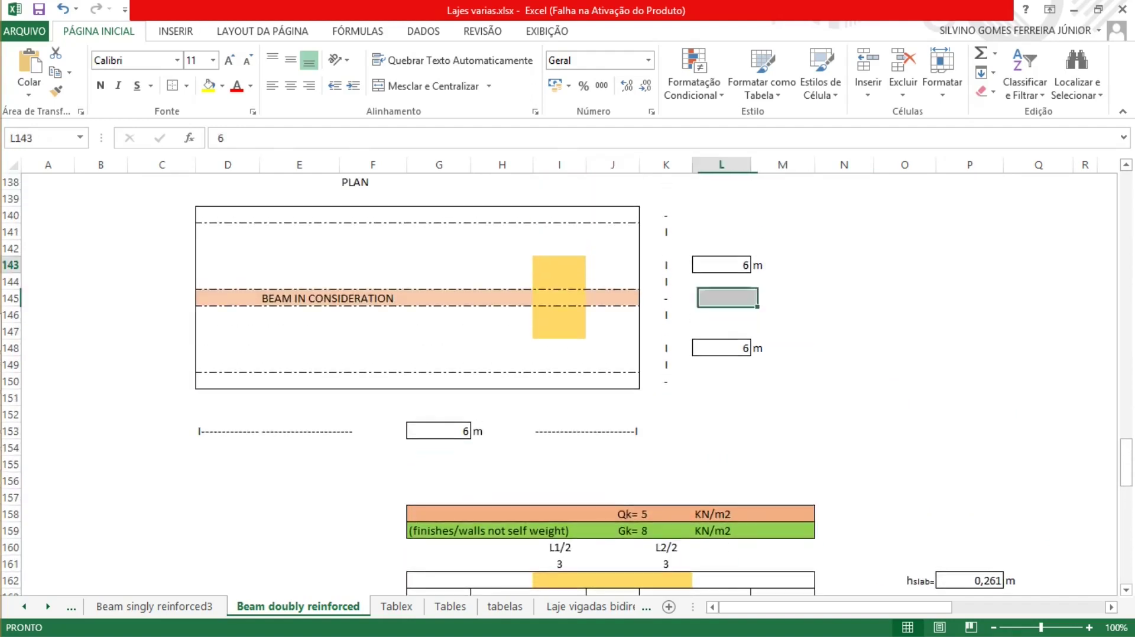
click(721, 347)
scroll(721, 348, down, 4)
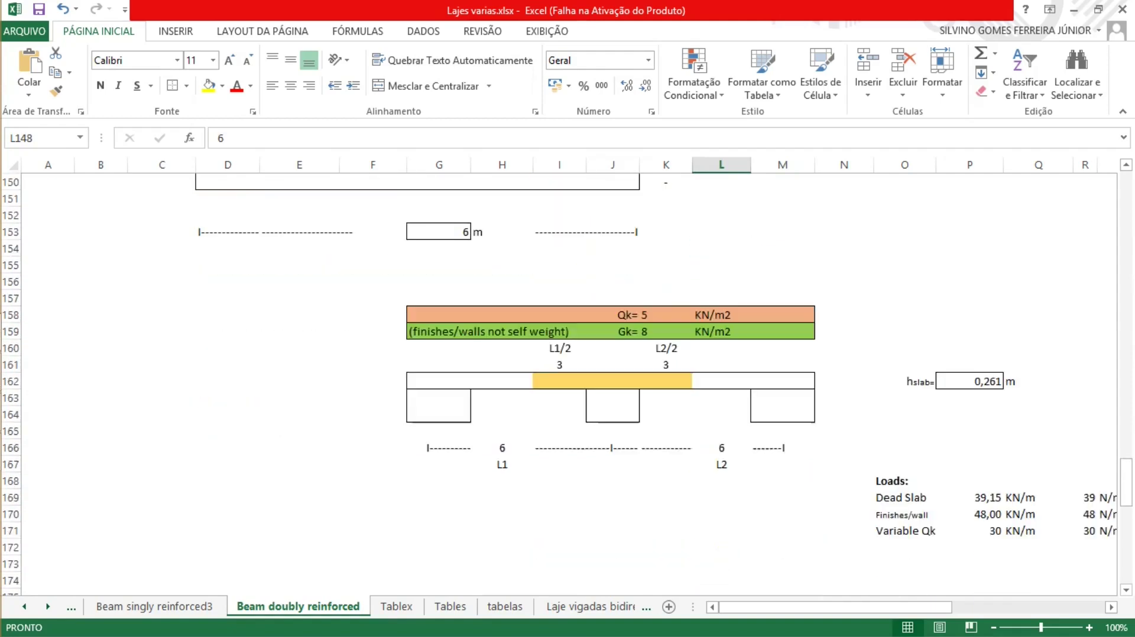
click(501, 448)
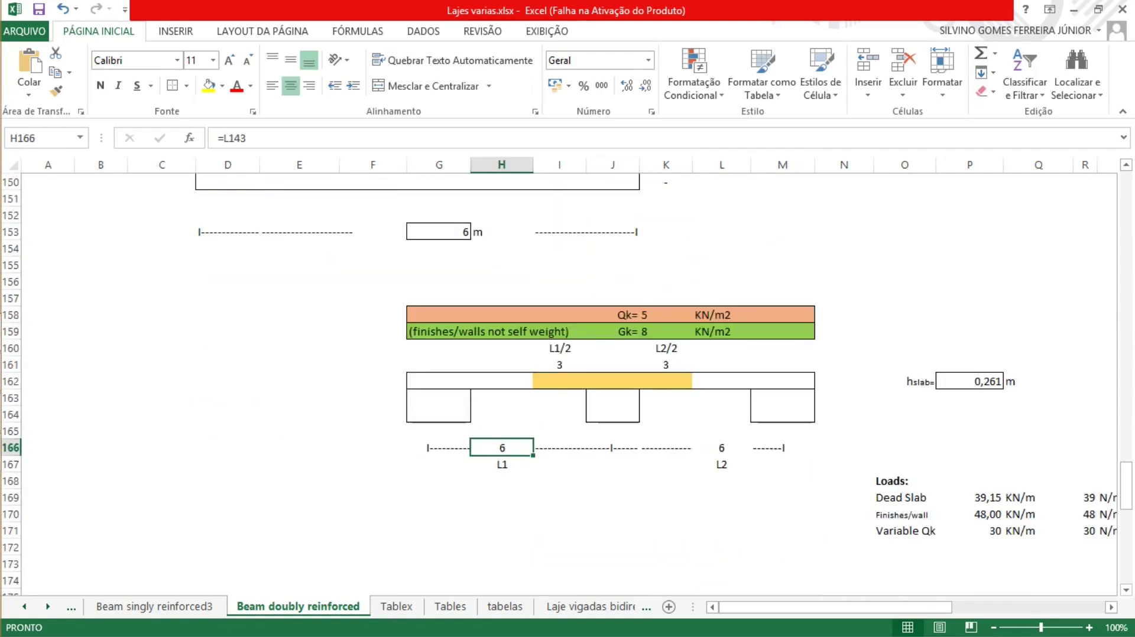
click(721, 448)
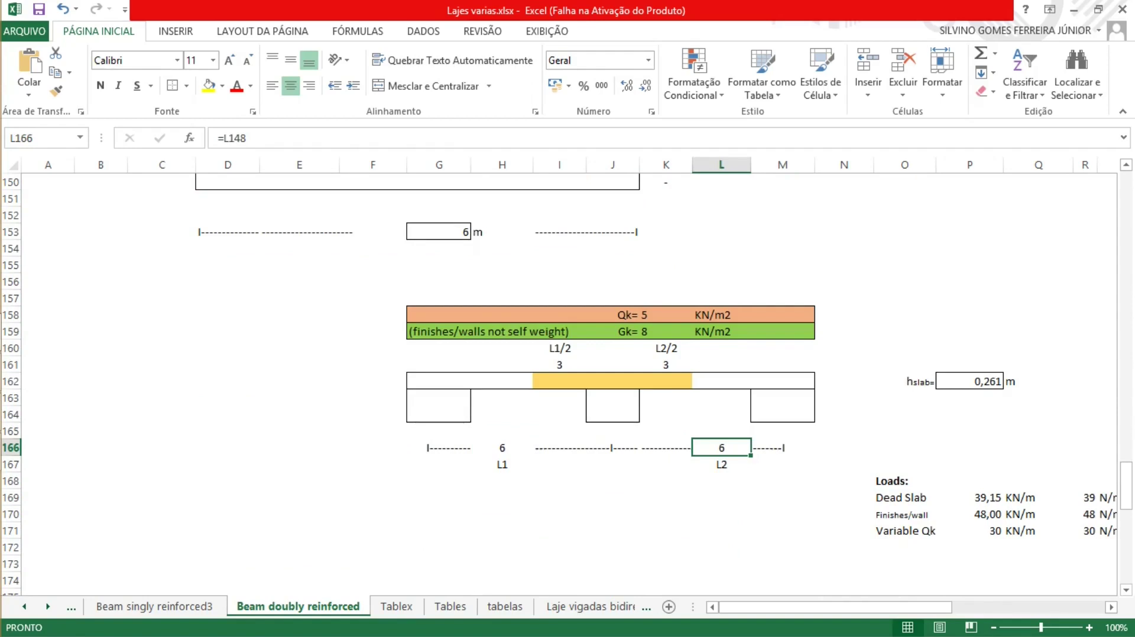
Step: Inspect the variable load Qk and the finishes/walls dead load Gk applied over the slab section
click(665, 314)
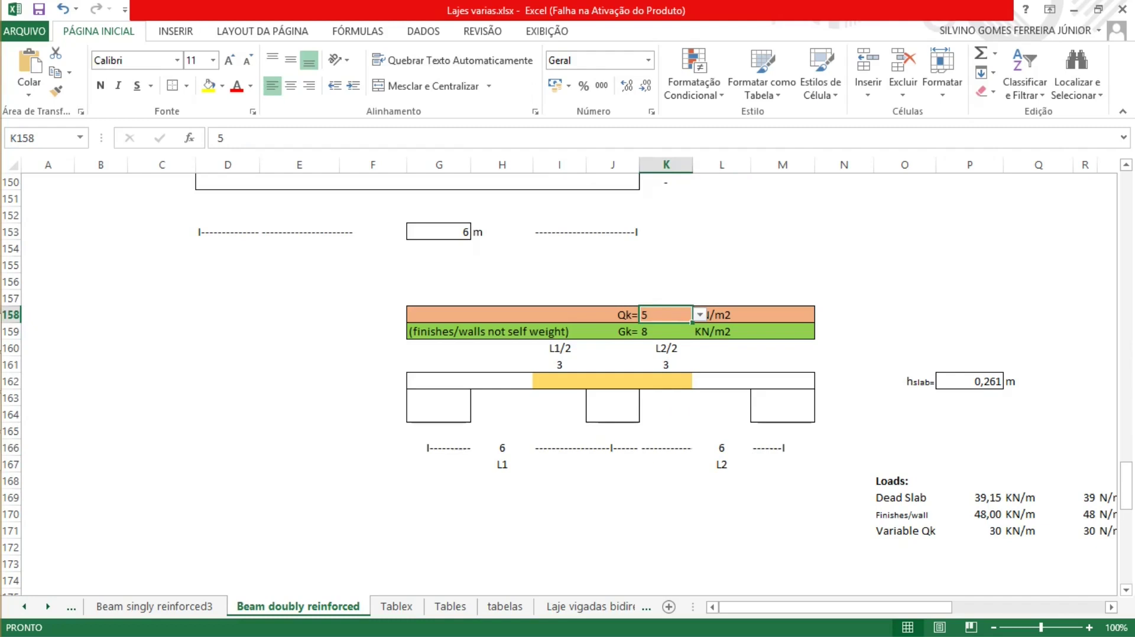
click(720, 315)
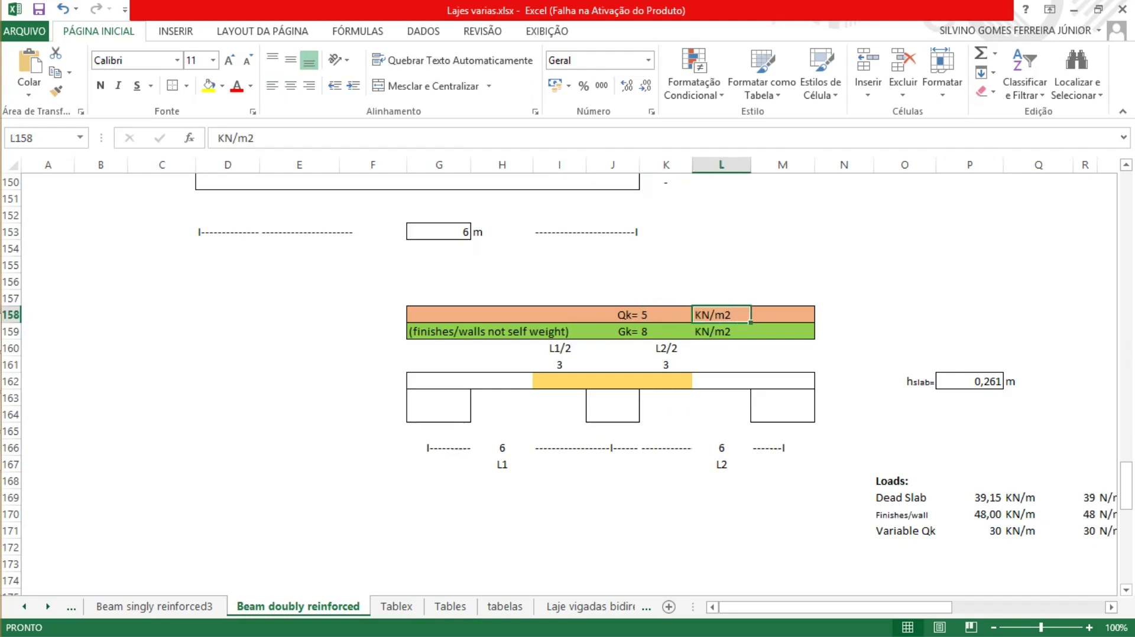
drag(783, 365, 439, 365)
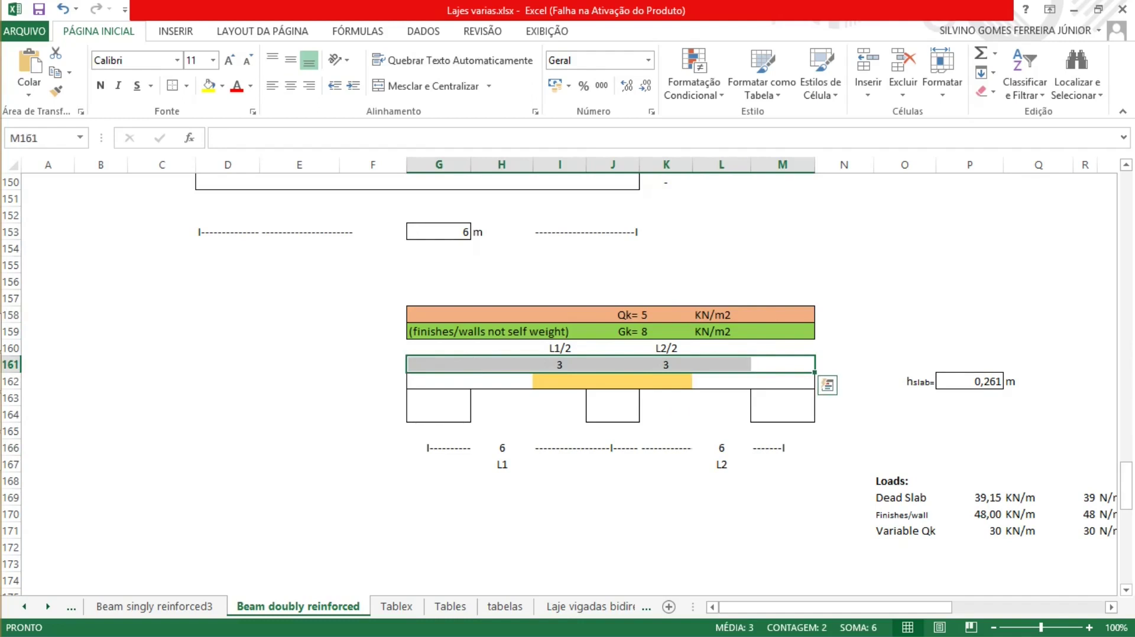
drag(783, 314, 814, 338)
click(470, 335)
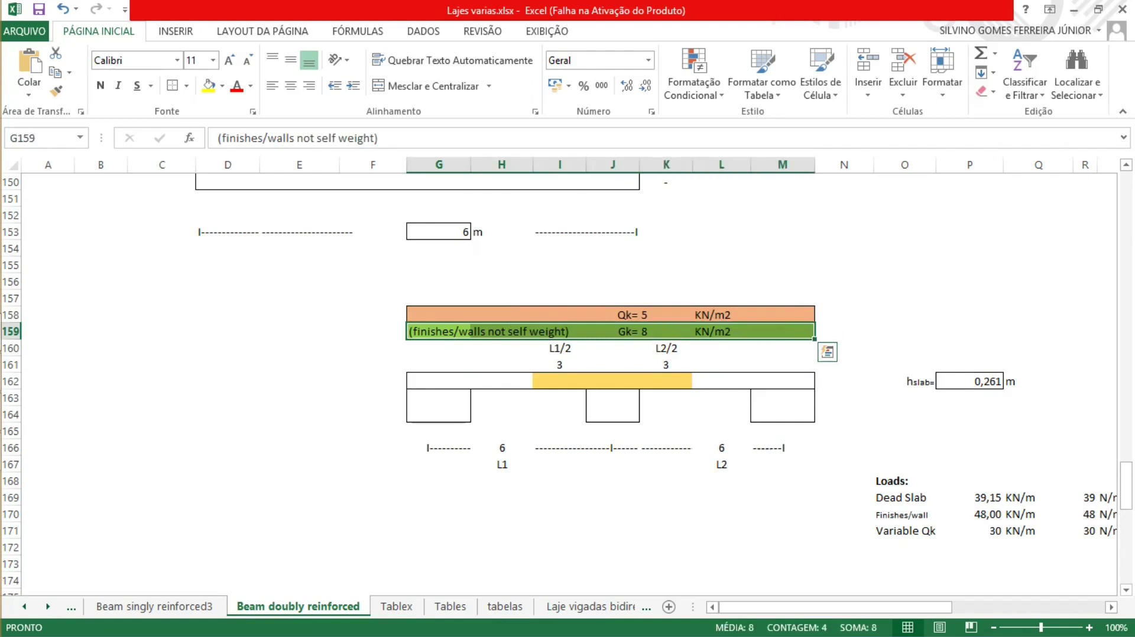
click(782, 348)
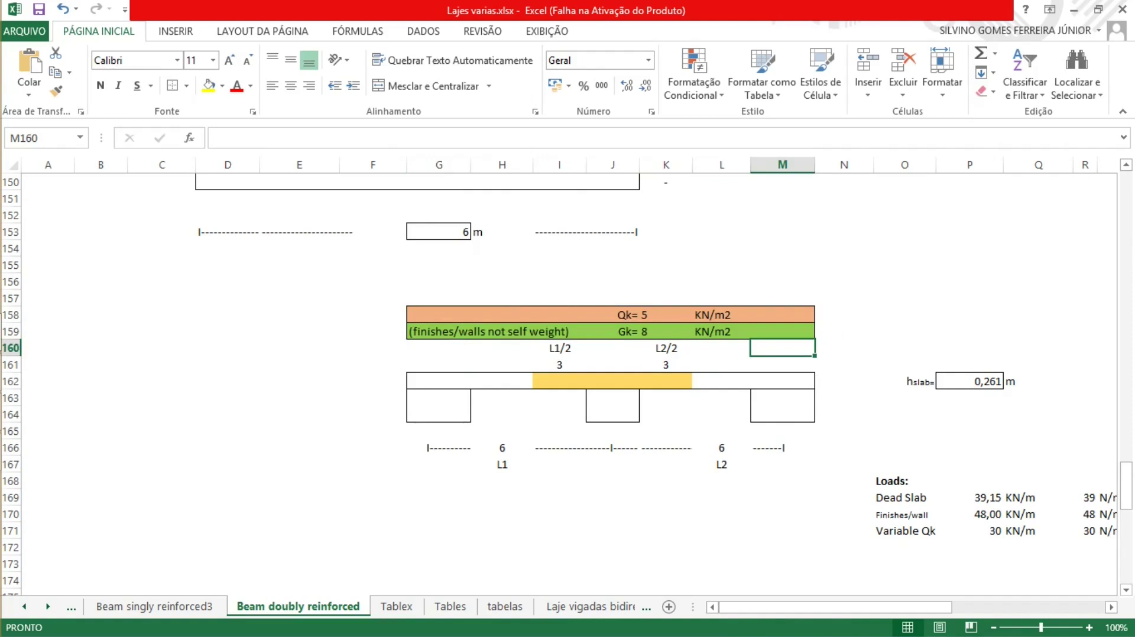
Step: Look up the hollow brick wall with plastering table and check its wall thicknesses from 11cm to 26cm
scroll(561, 384, down, 10)
scroll(562, 384, up, 3)
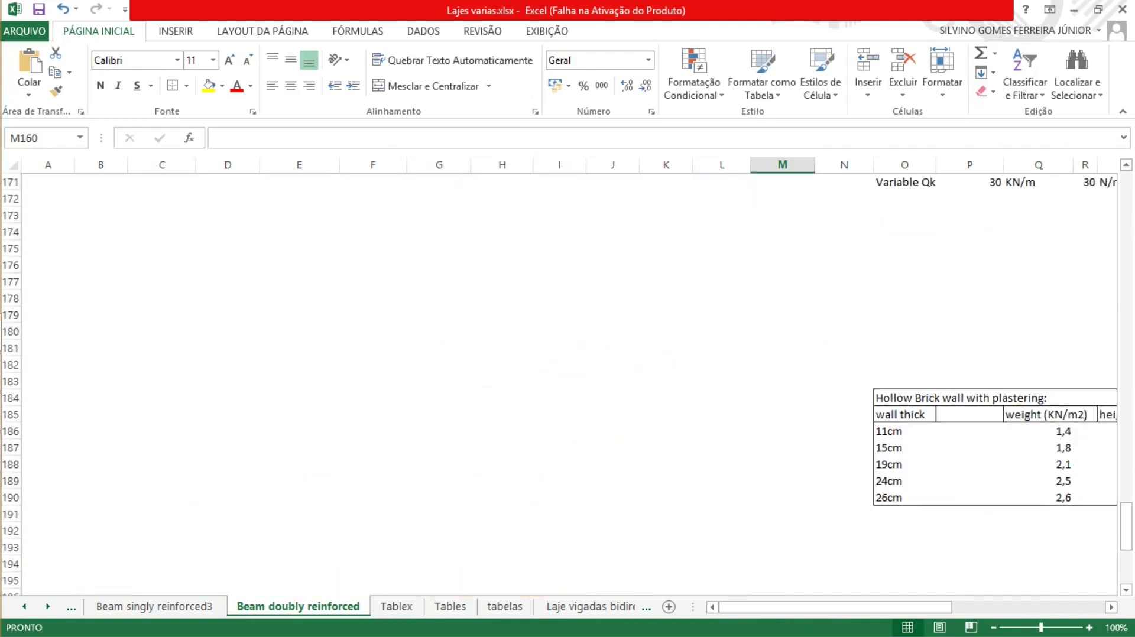
drag(834, 607, 882, 607)
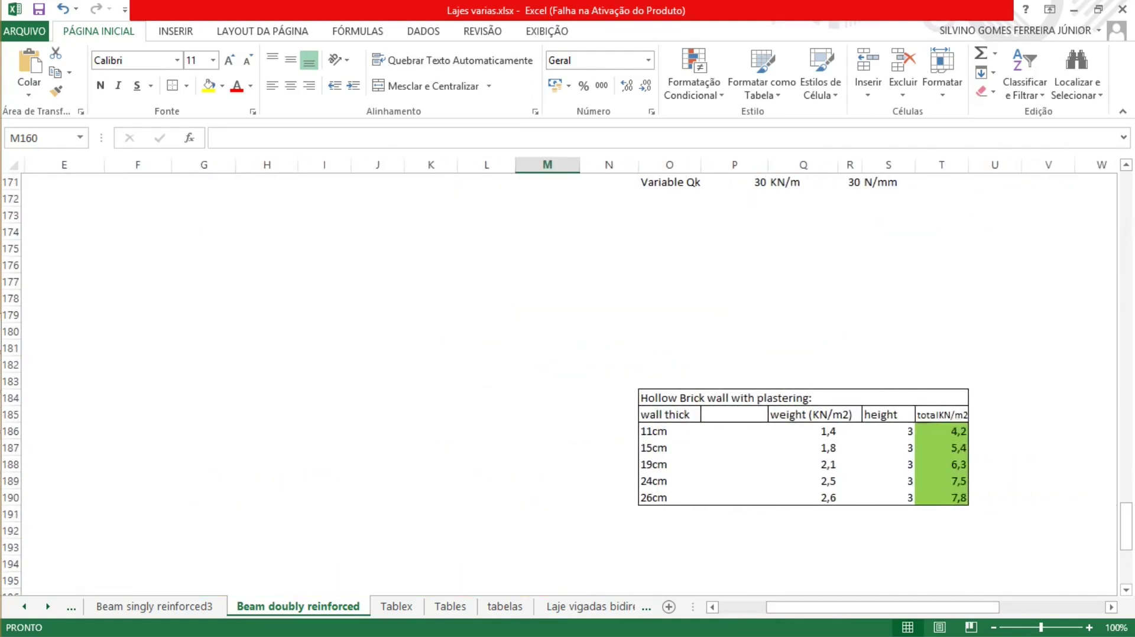
drag(668, 398, 816, 398)
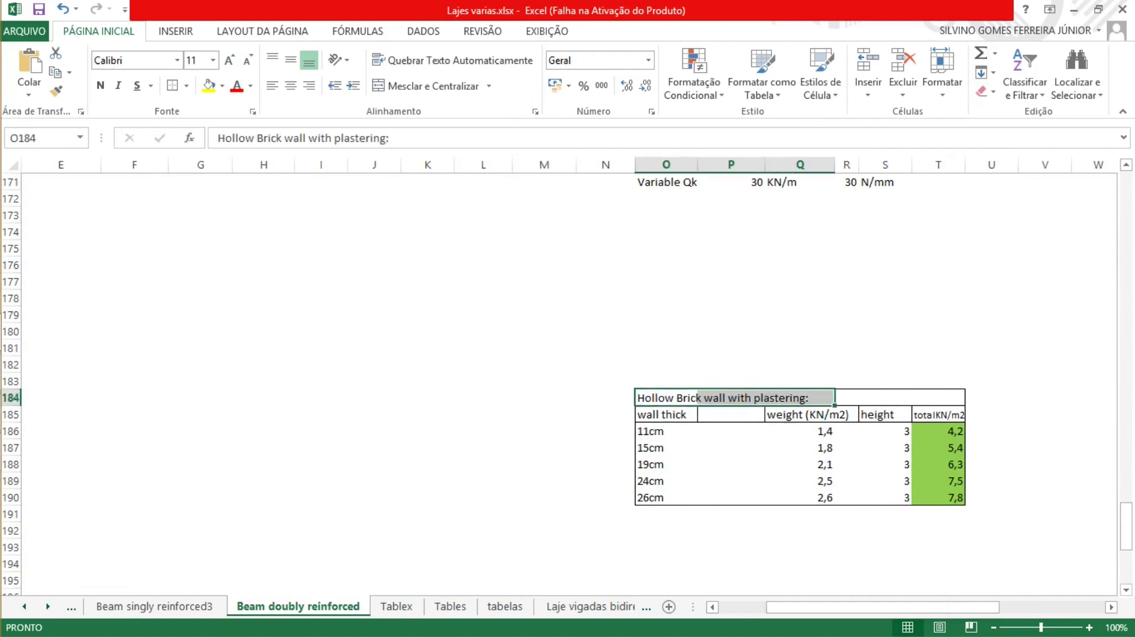
click(666, 431)
click(666, 497)
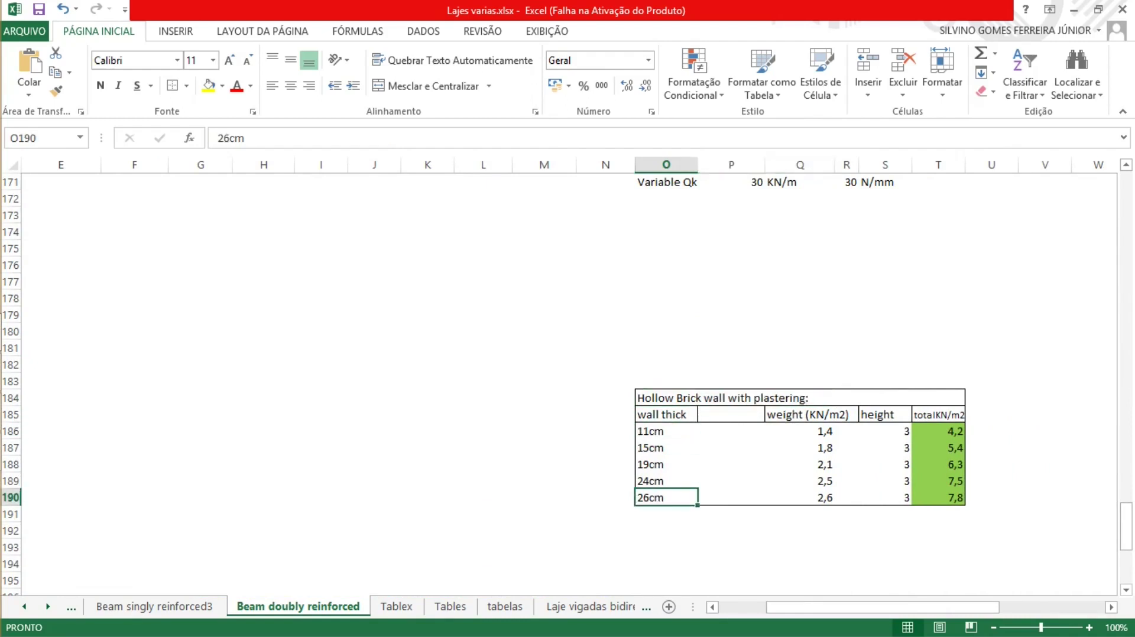
Step: Check the weight, the height and the total load formula of the 26cm wall in the hollow brick table
click(800, 498)
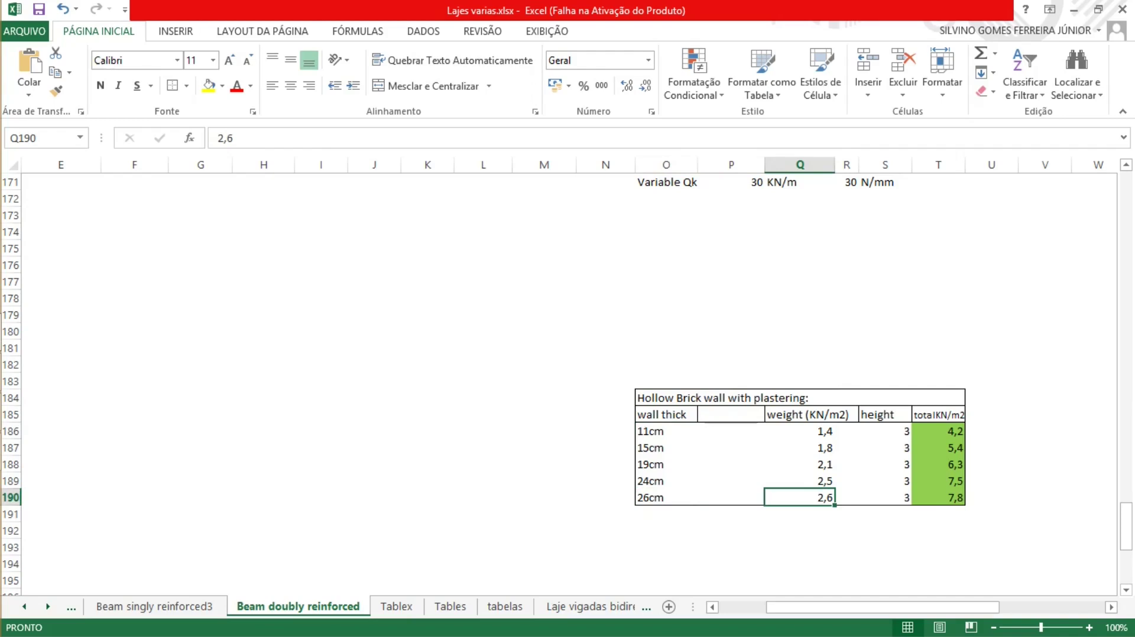
click(884, 497)
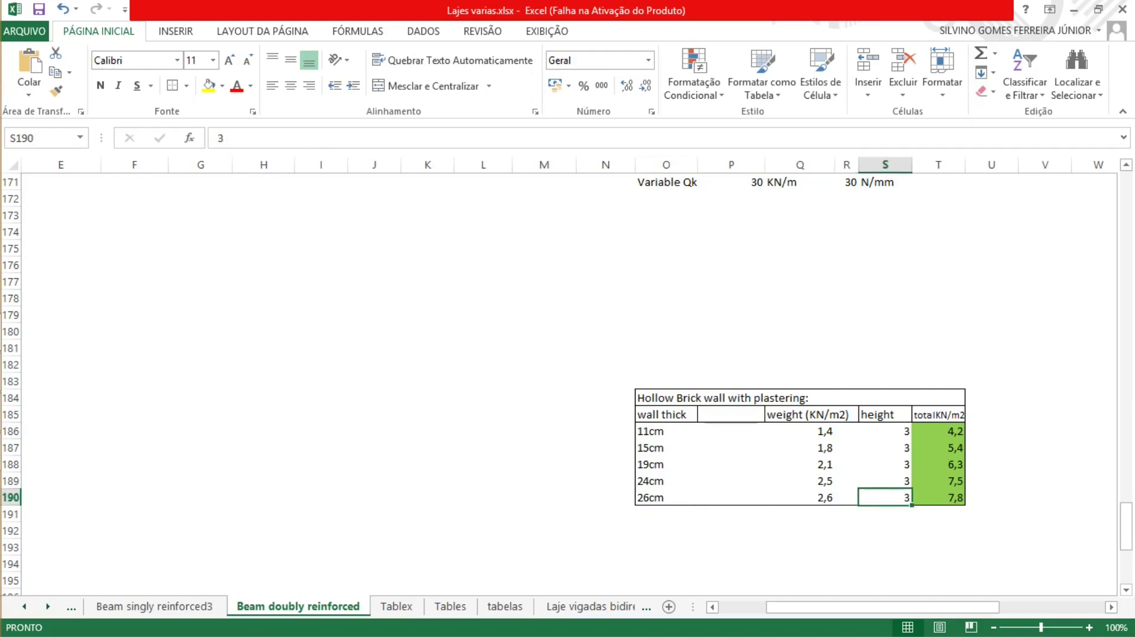
click(938, 497)
click(991, 513)
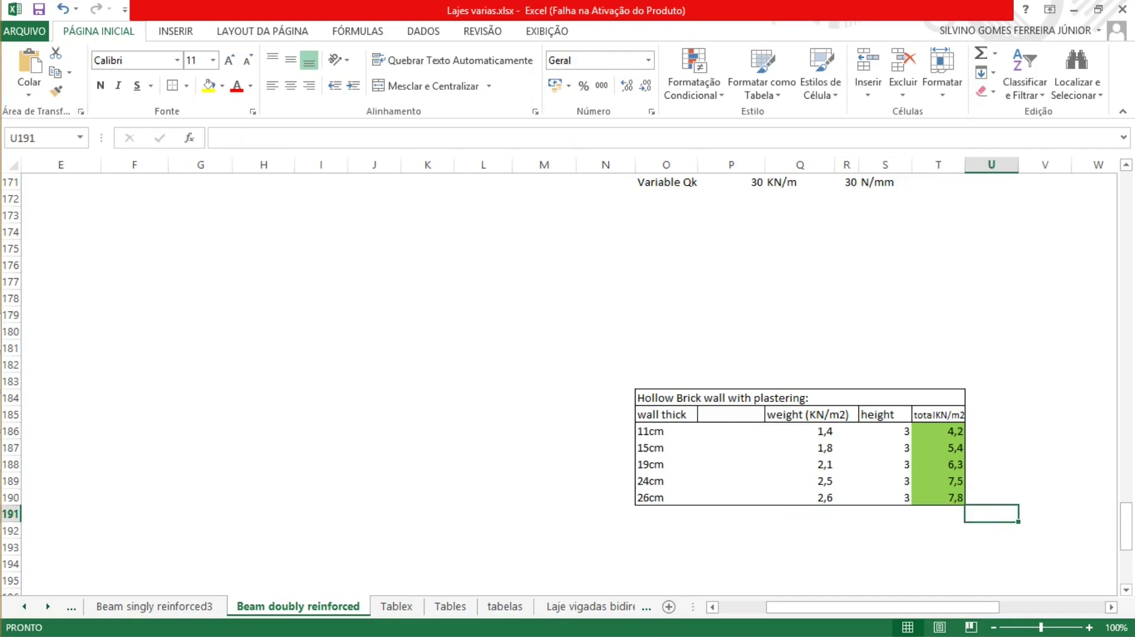
click(937, 497)
Step: Return to the slab section and inspect the finishes/walls load Gk, the full slab strip and the middle supporting beam
scroll(938, 497, up, 4)
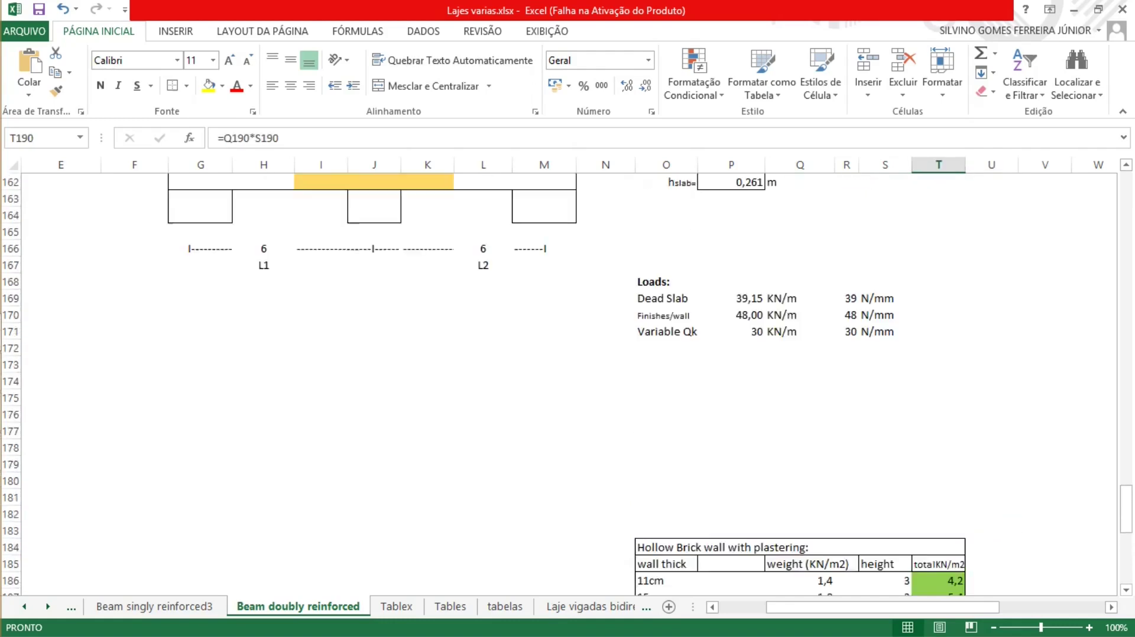
scroll(566, 382, up, 4)
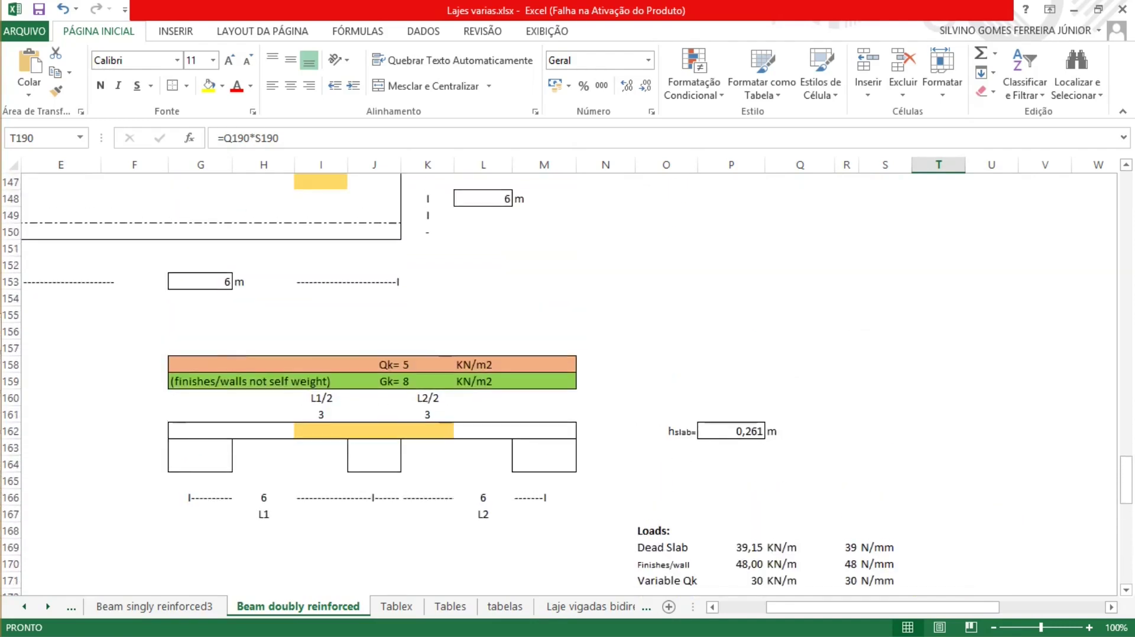
click(426, 381)
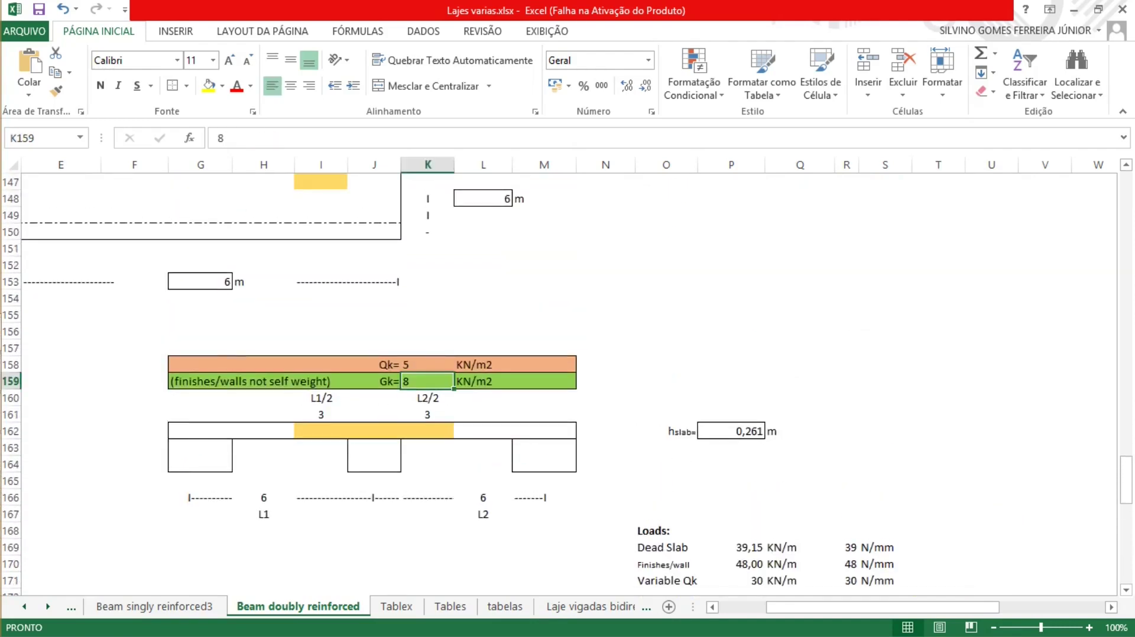
scroll(566, 382, up, 2)
scroll(566, 381, down, 1)
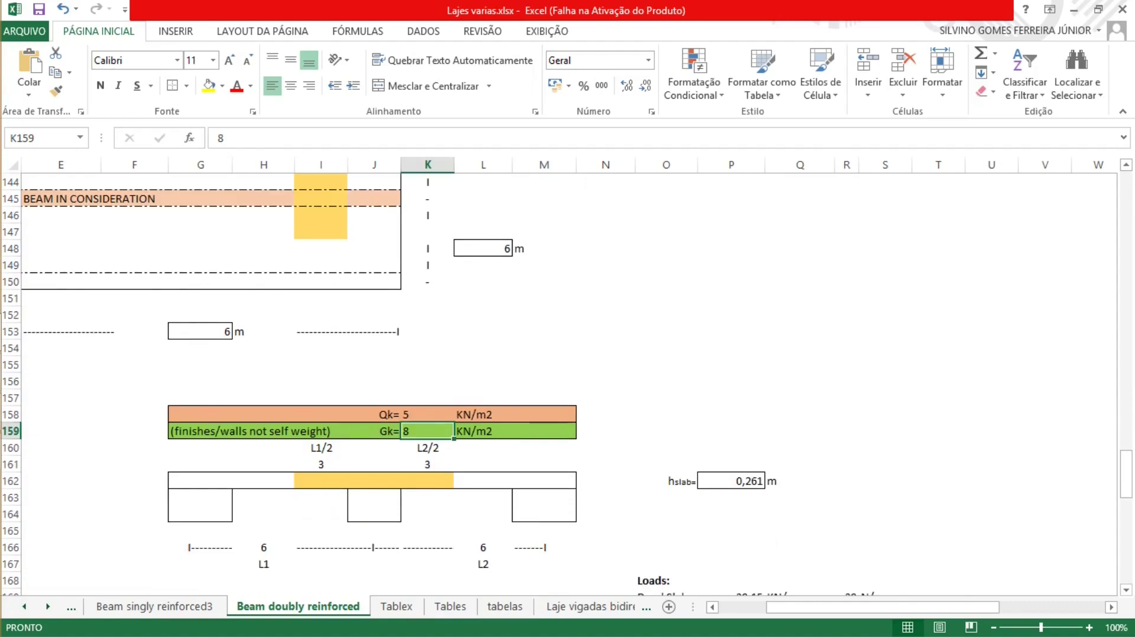
drag(183, 481, 570, 481)
scroll(566, 385, down, 1)
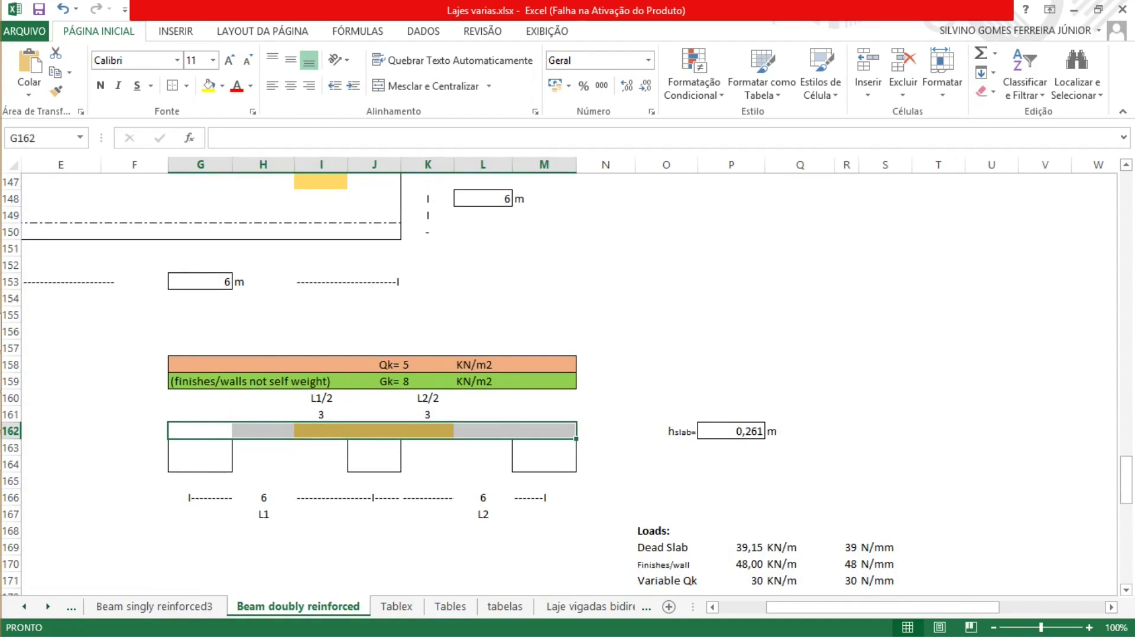
drag(374, 448, 373, 464)
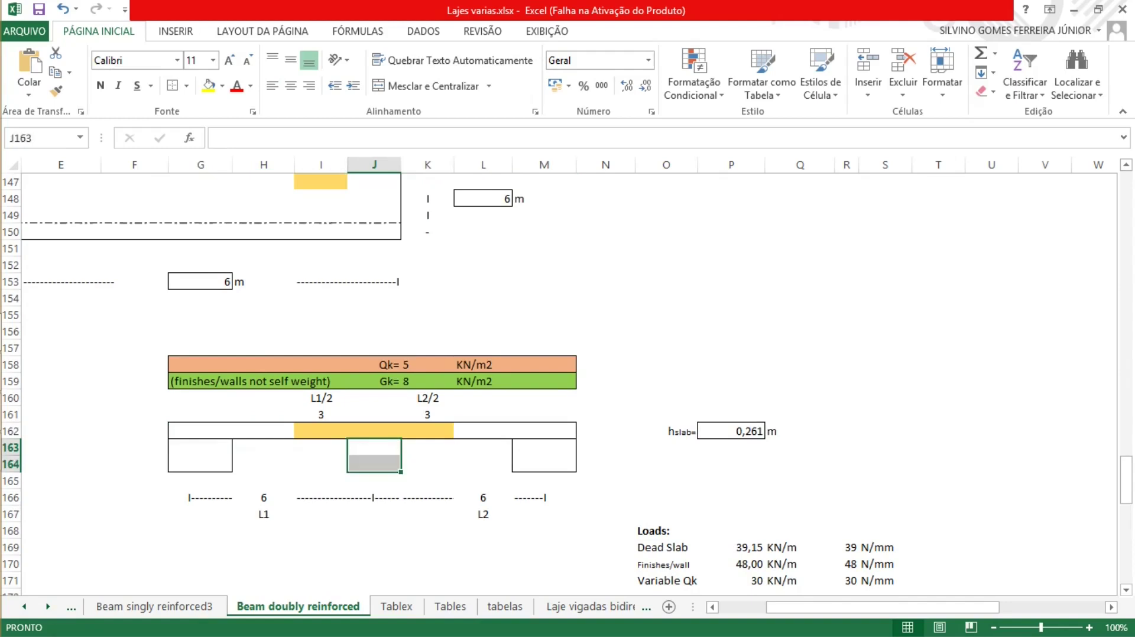
Step: Examine which cells feed the Dead Slab load formula in the Loads list, leaving it unedited
scroll(561, 385, down, 2)
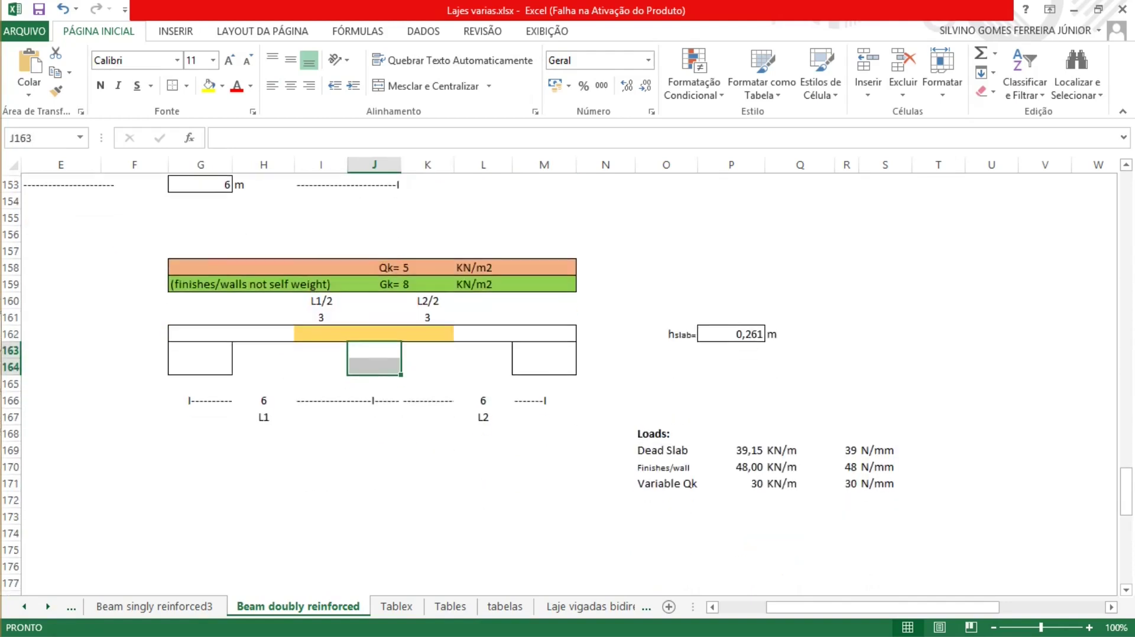
click(666, 447)
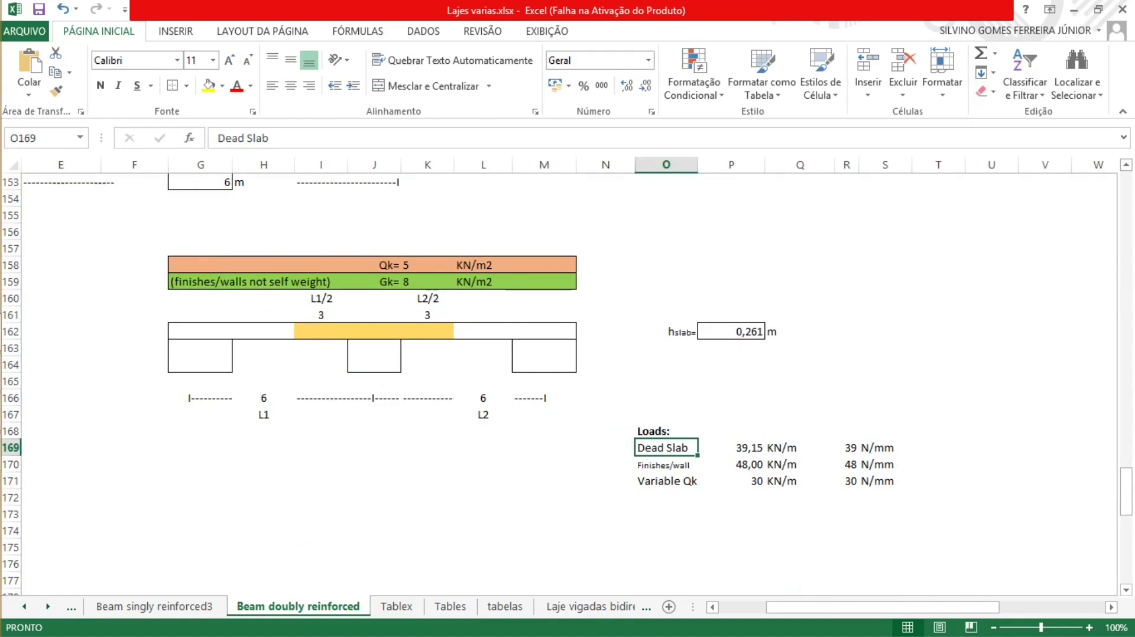
double_click(756, 447)
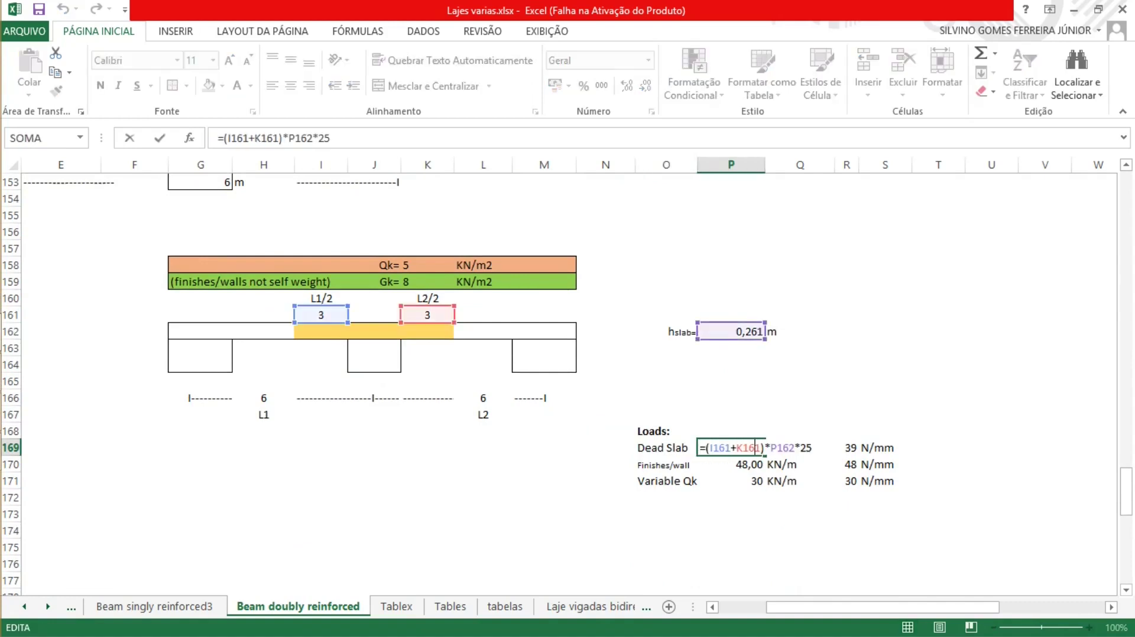
key(Escape)
Step: Trace the L1/2 half span back to span L1 and the slab portion it covers up to the middle beam
click(321, 314)
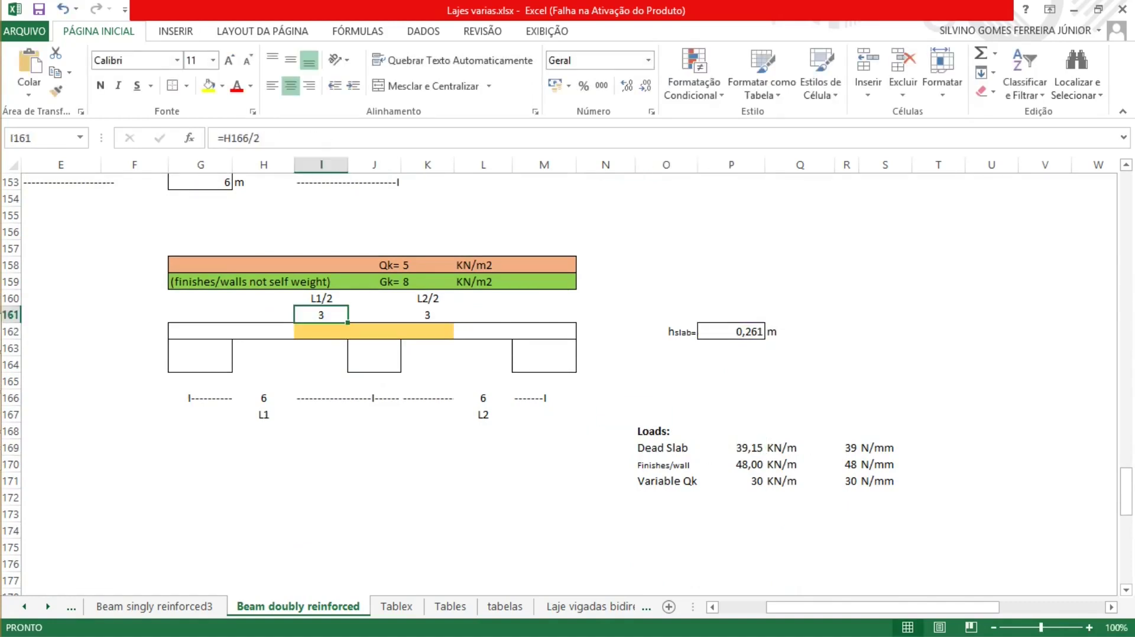
drag(373, 331, 201, 331)
drag(321, 331, 374, 331)
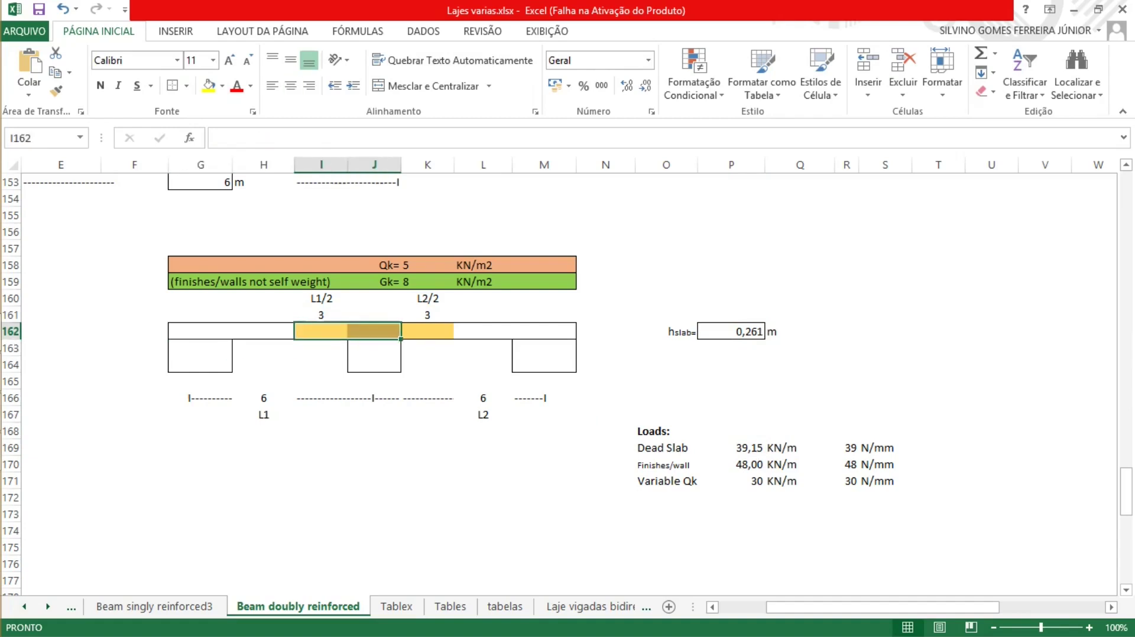
click(263, 397)
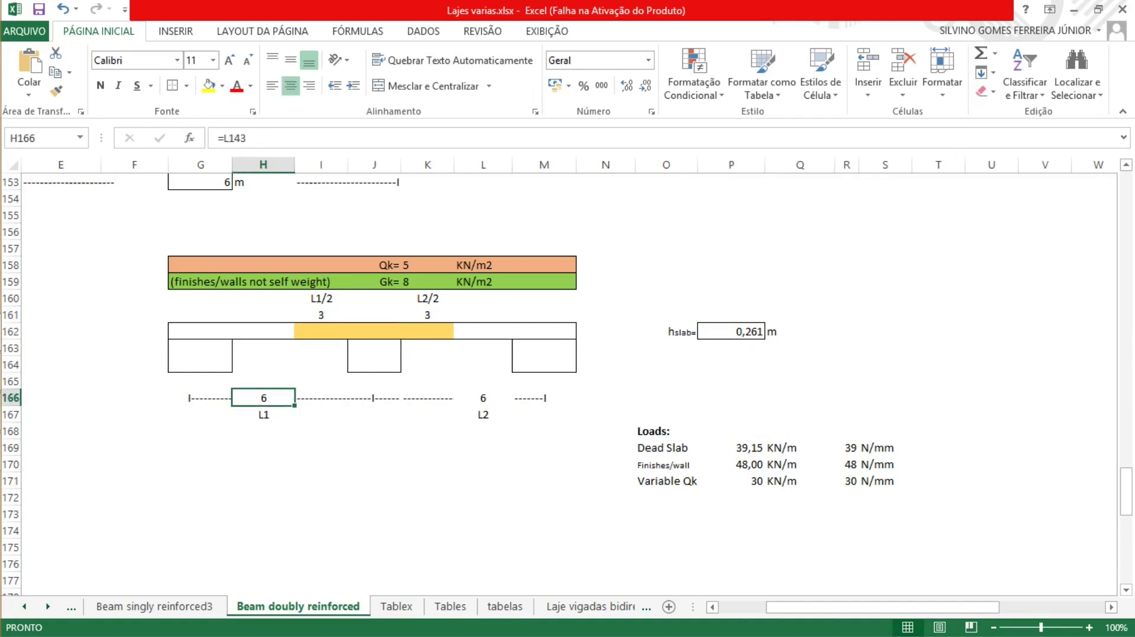
click(321, 315)
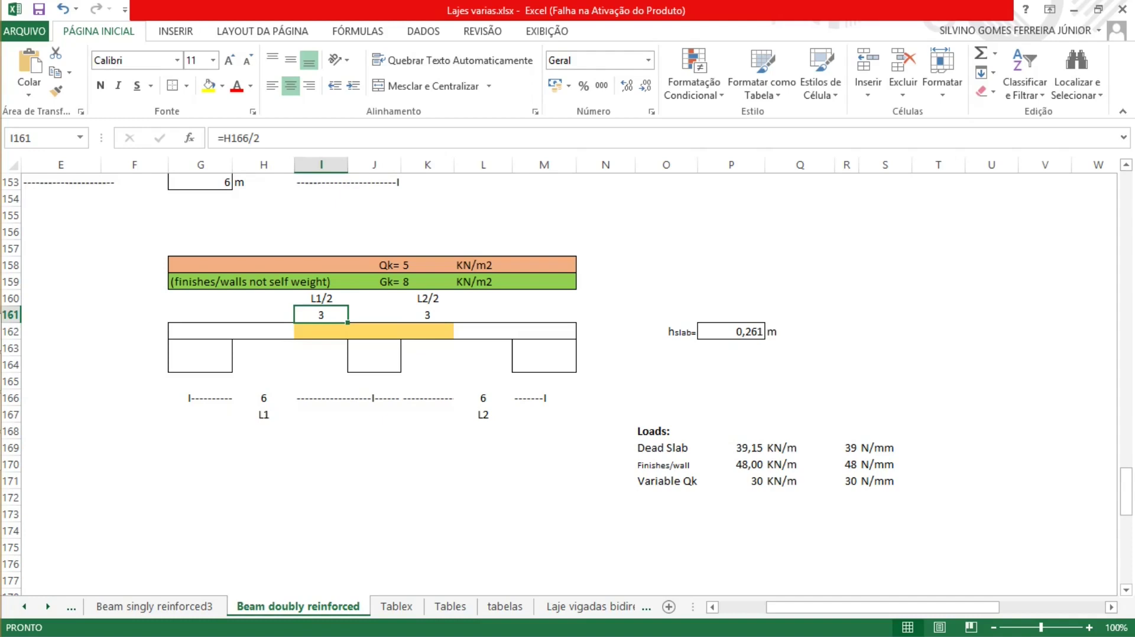
Step: Trace the L2/2 half span back to span L2 and the slab portion beyond the middle beam
drag(374, 331, 544, 331)
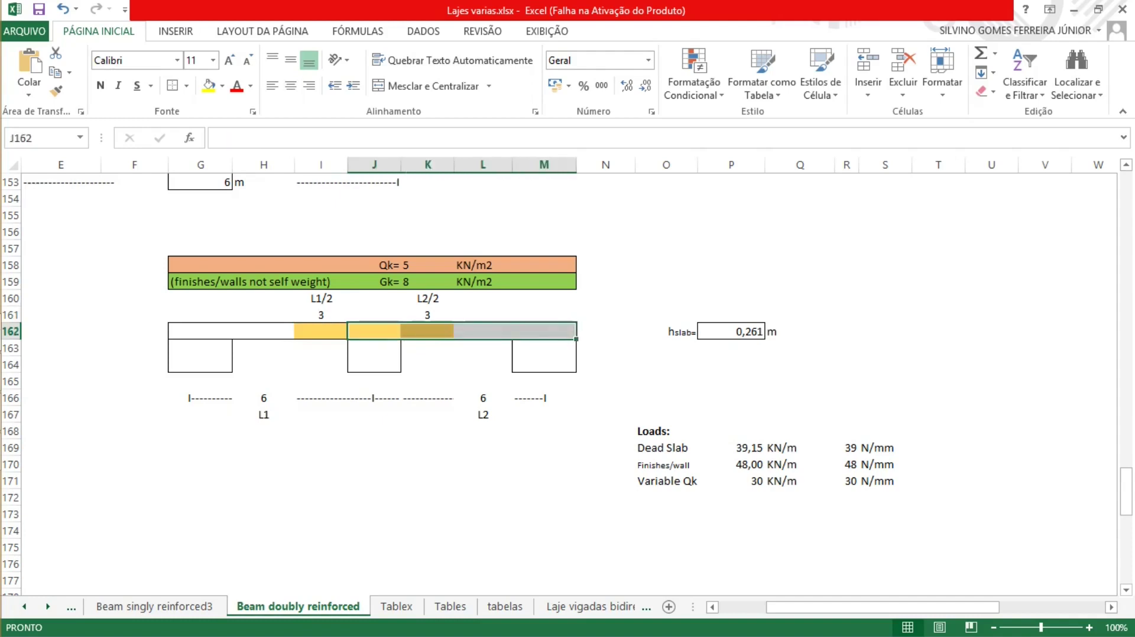
click(483, 398)
click(428, 314)
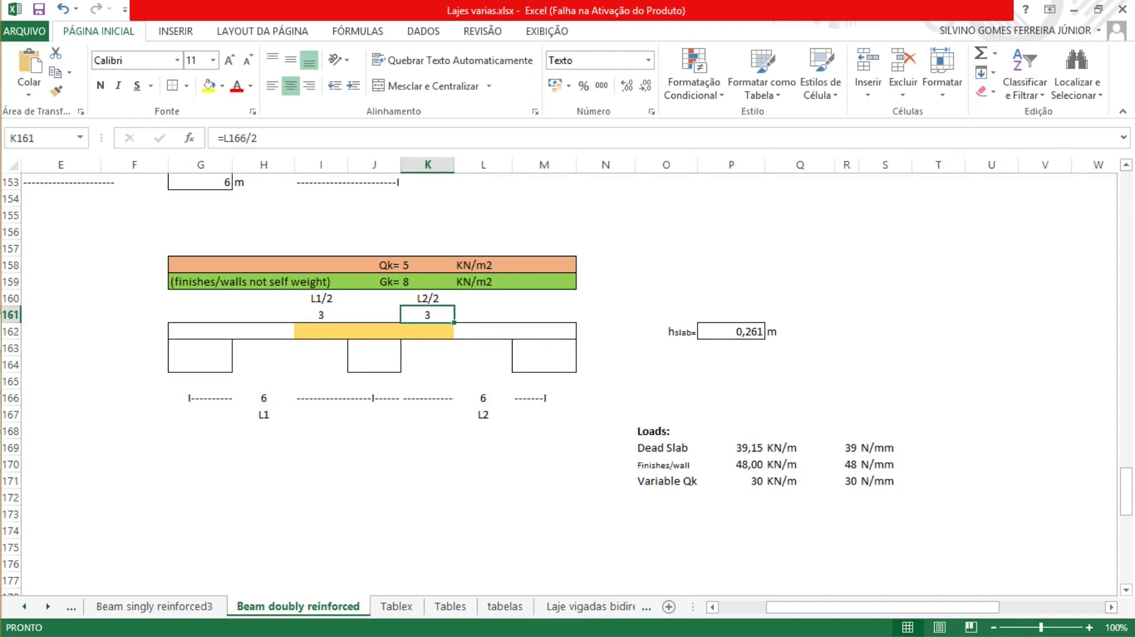
Step: Review the Dead Slab formula combining both half spans, hslab and the factor 25, together with its KN/m unit
click(749, 448)
double_click(750, 447)
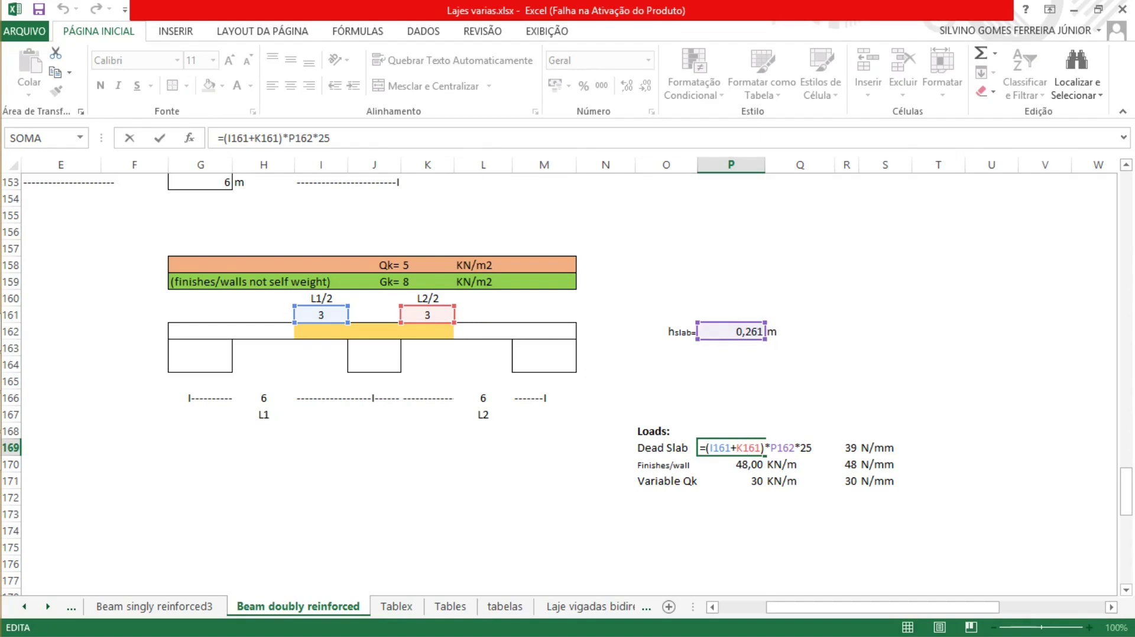
key(Return)
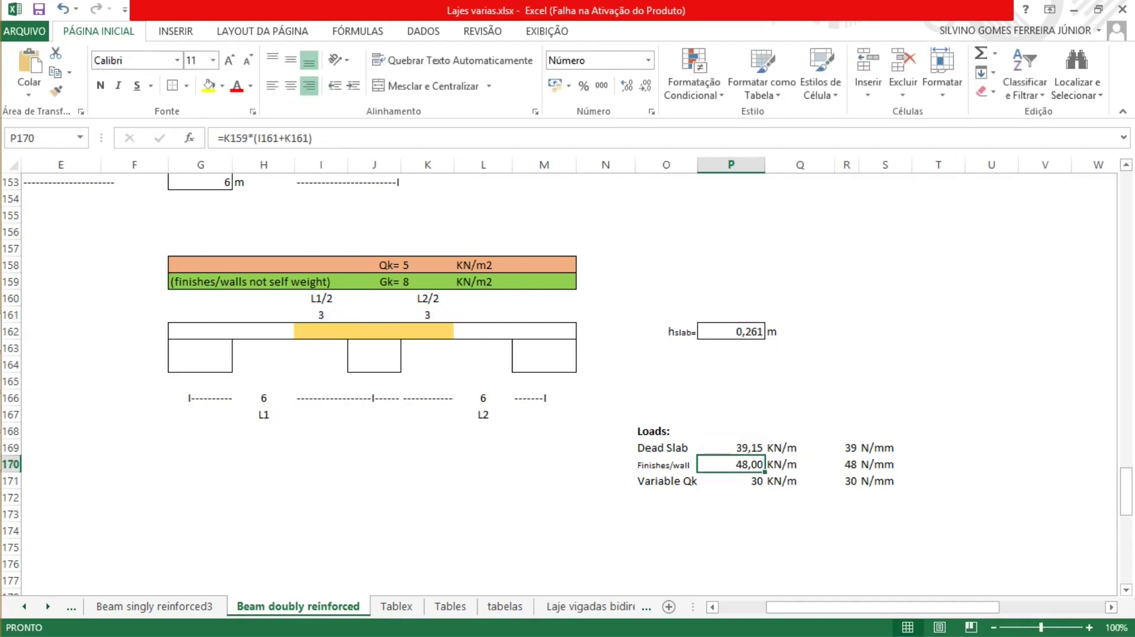
click(730, 447)
click(799, 447)
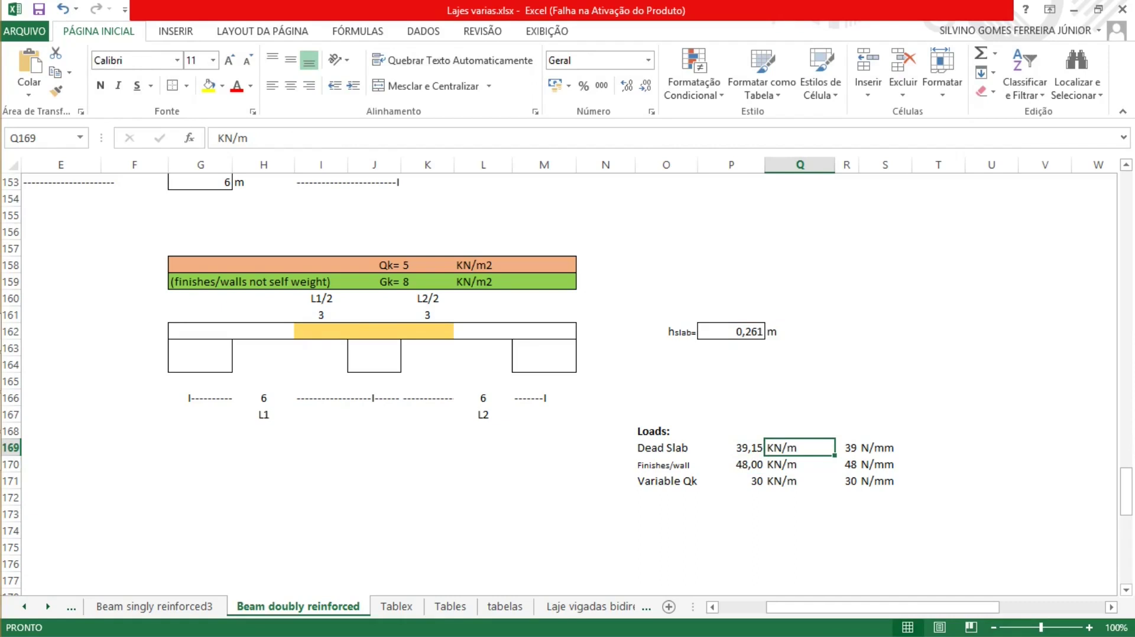
Step: Inspect the slab with its finishes/walls and Qk loads, both half spans and the middle beam that carries them
drag(547, 331, 200, 331)
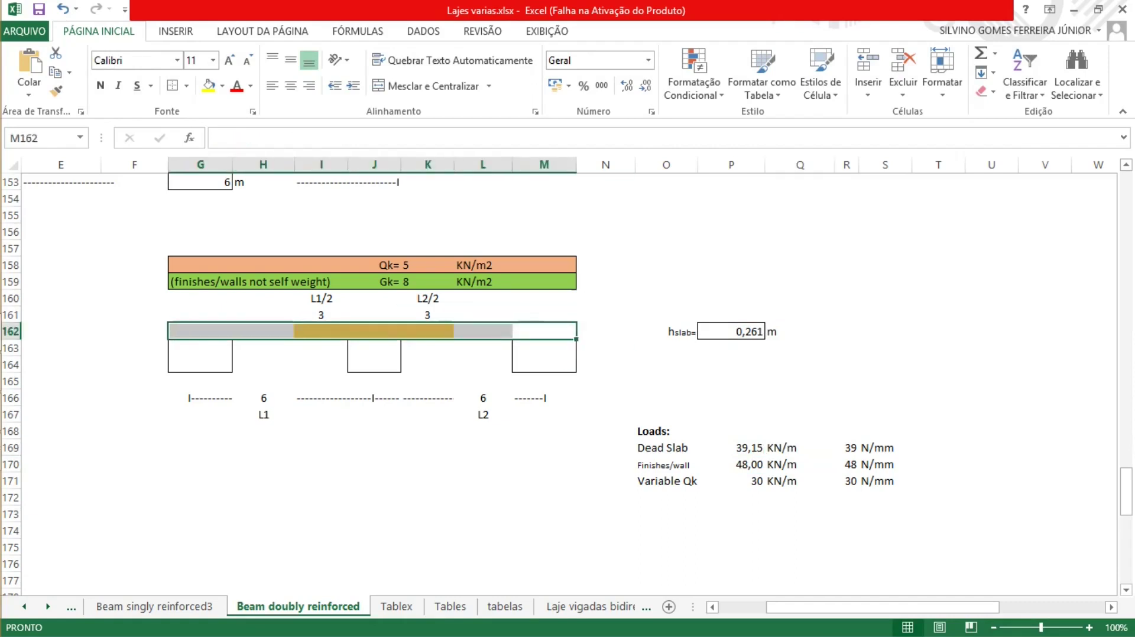
drag(227, 282, 547, 282)
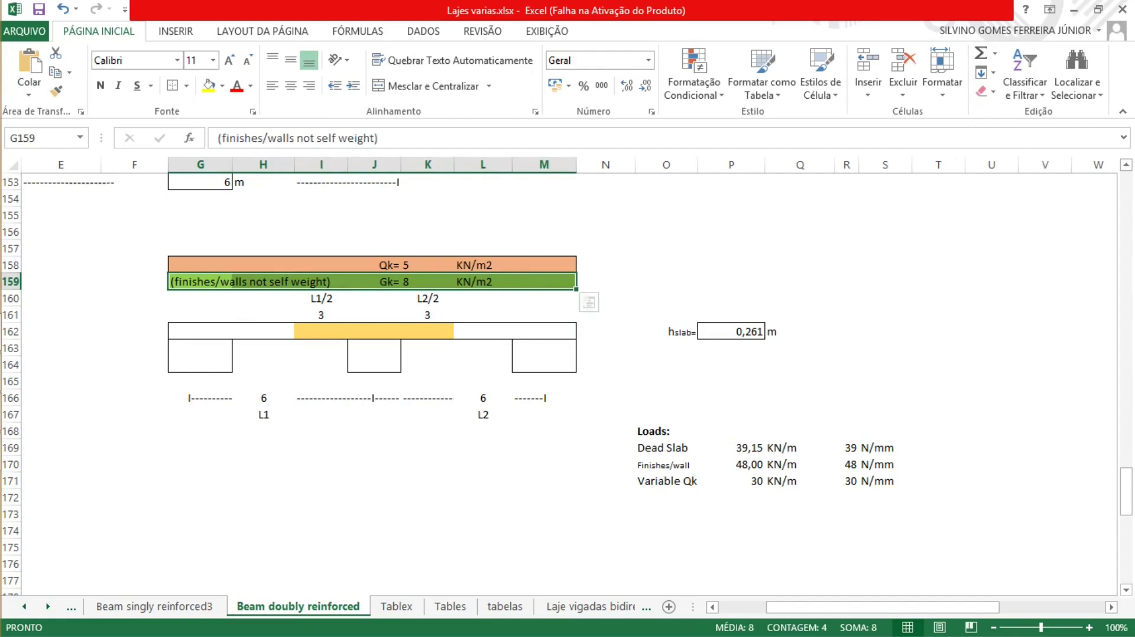
click(427, 264)
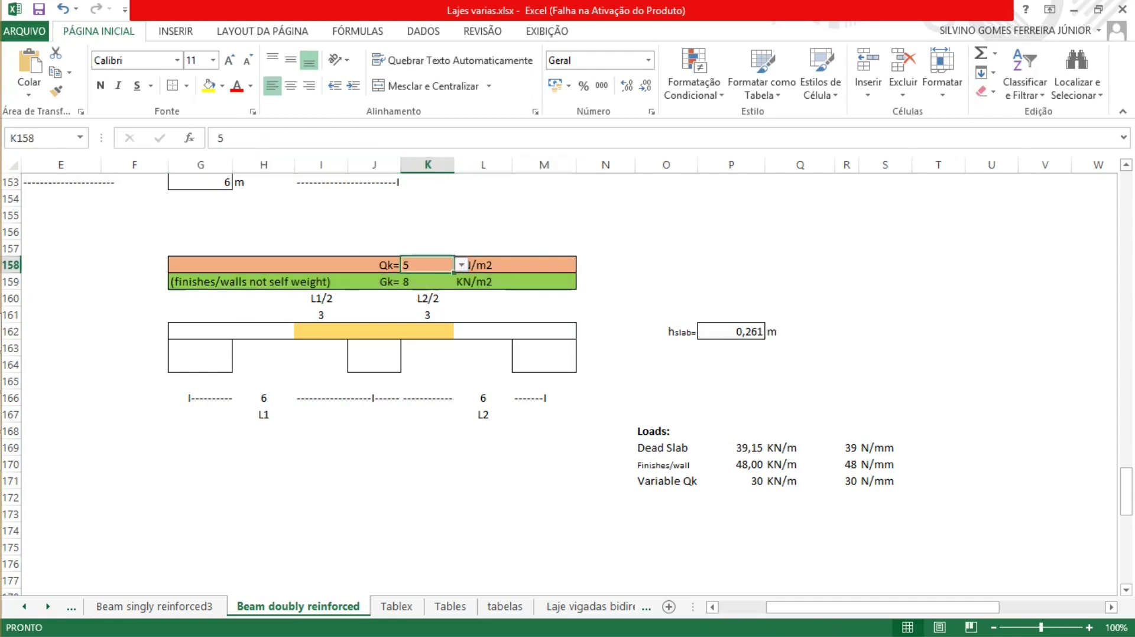
click(321, 315)
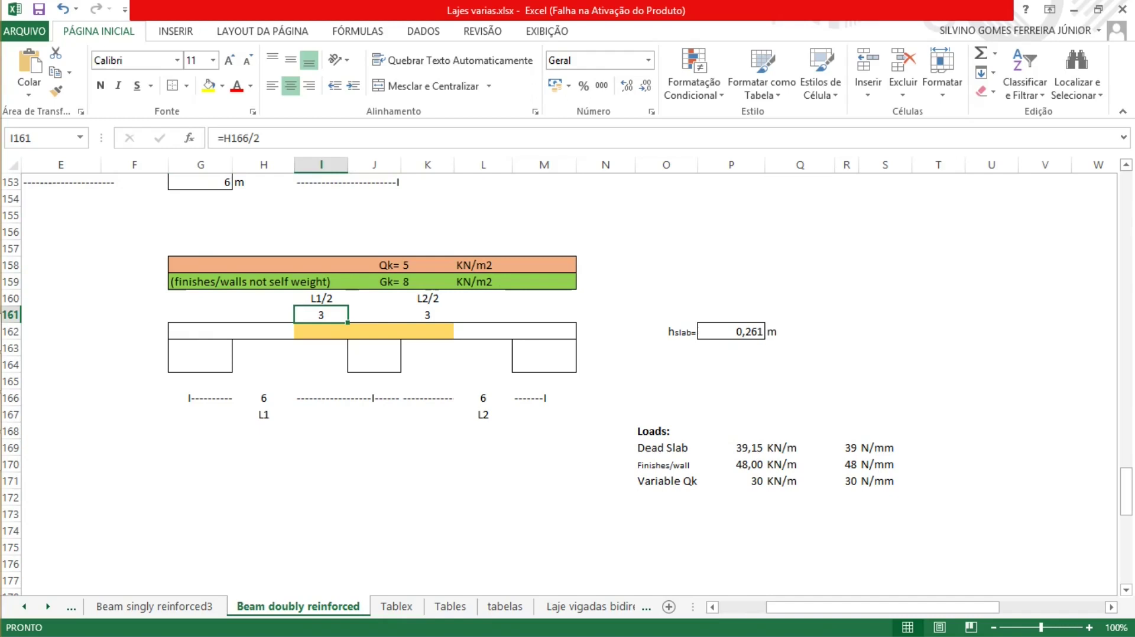
click(426, 314)
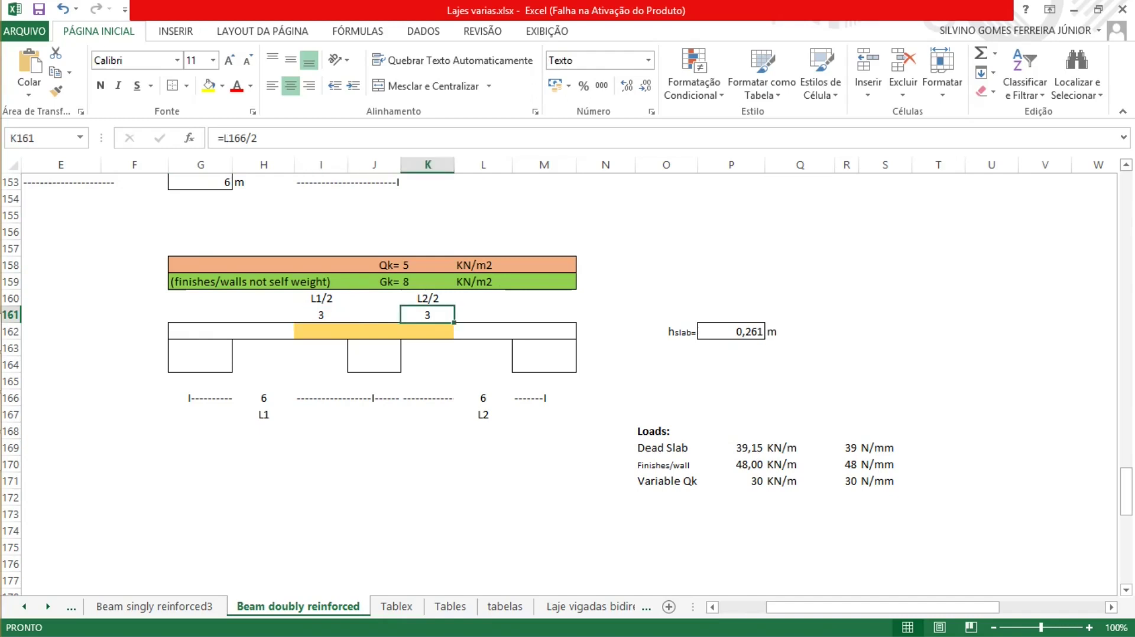
drag(374, 347, 374, 364)
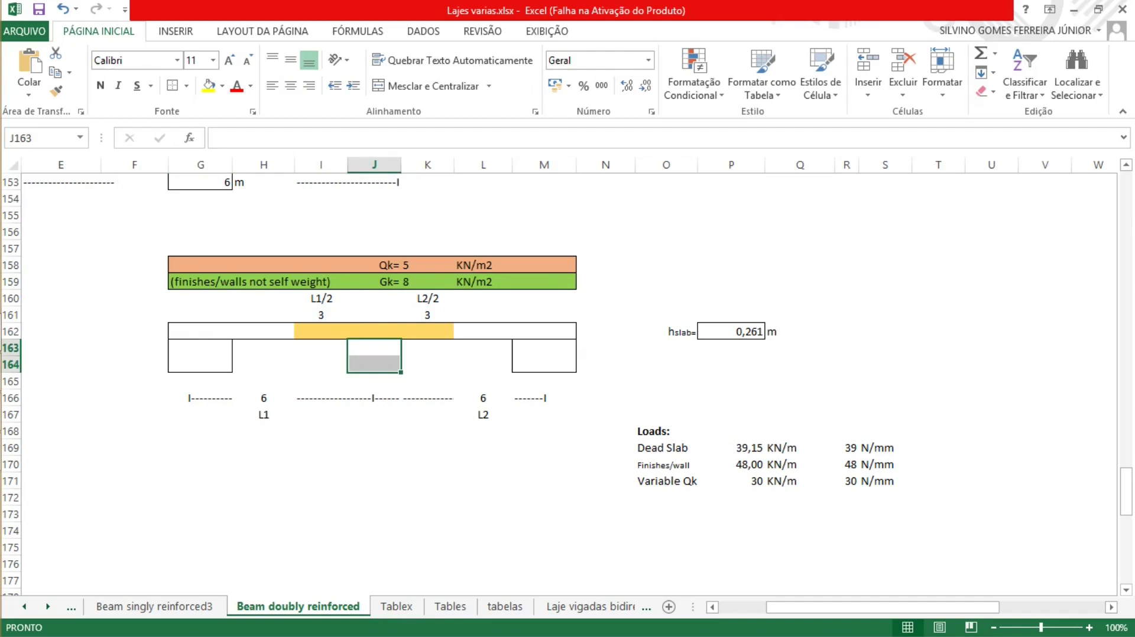
Step: Check the Variable Qk load formula that multiplies the summed half spans by Qk
click(730, 480)
key(F2)
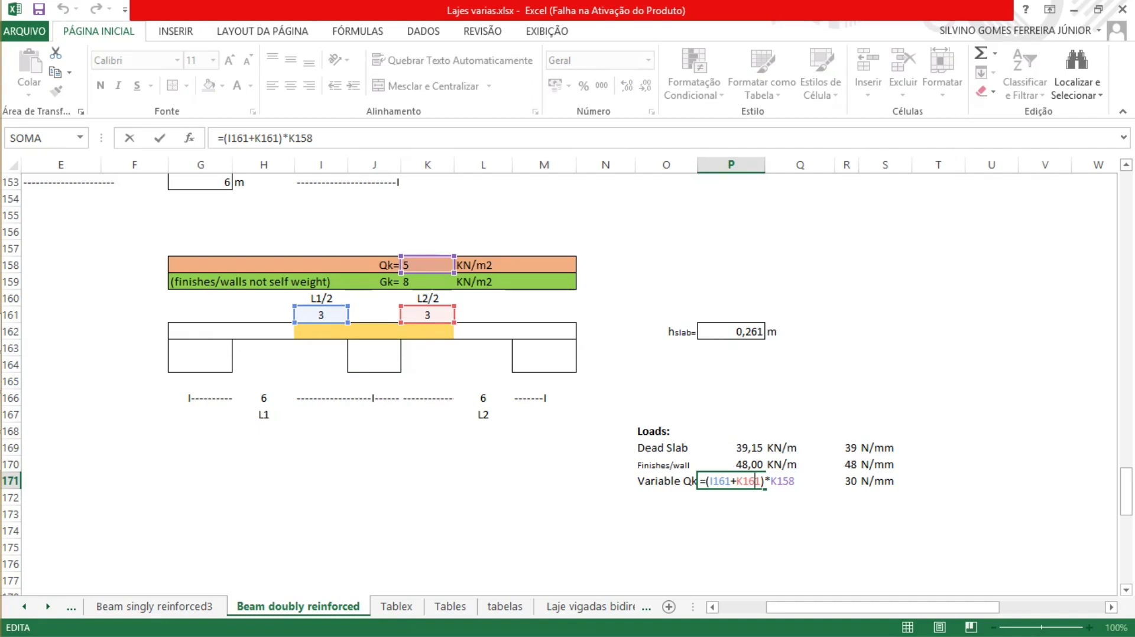
key(Return)
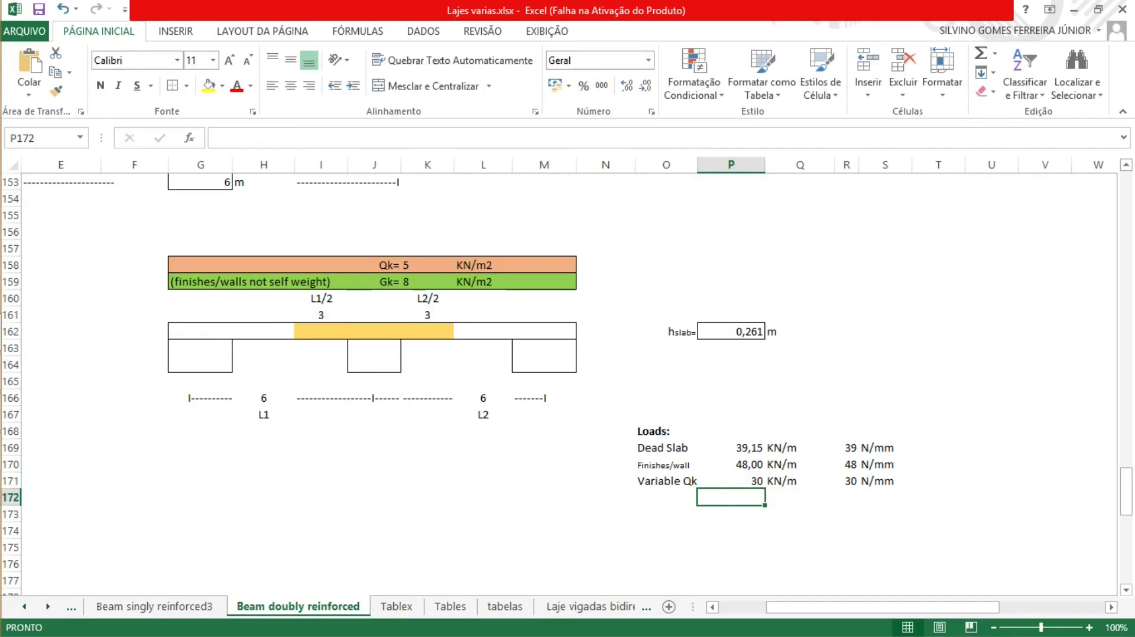
Step: Go over the Dead Slab, Finishes/wall and Variable Qk entries, and return to the beam's own loads at the start of the sheet
click(665, 447)
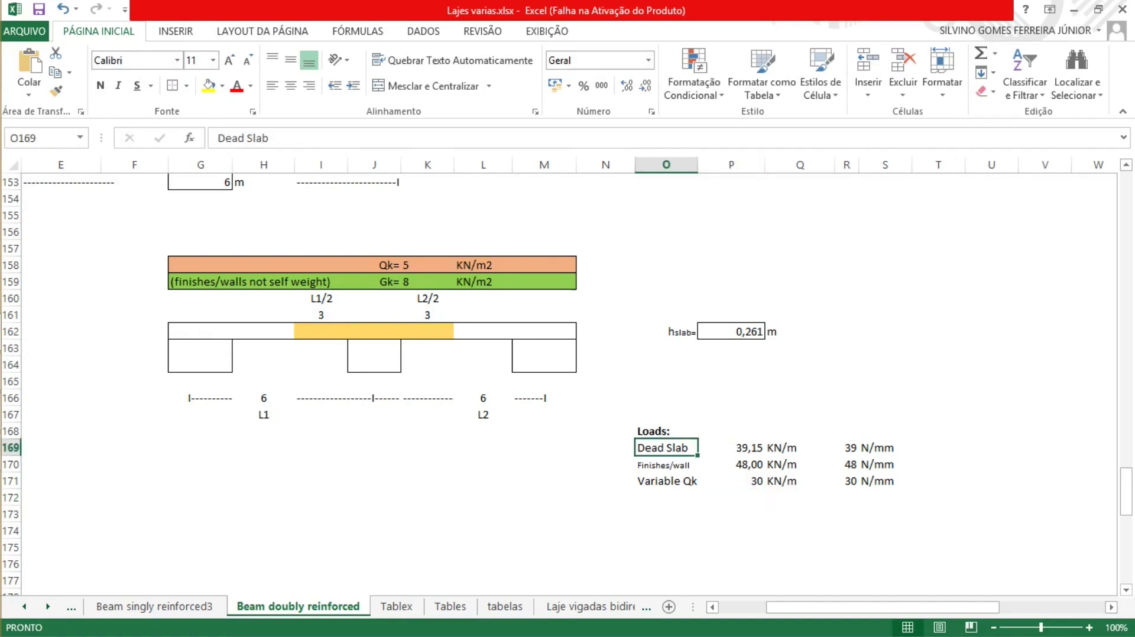
click(665, 465)
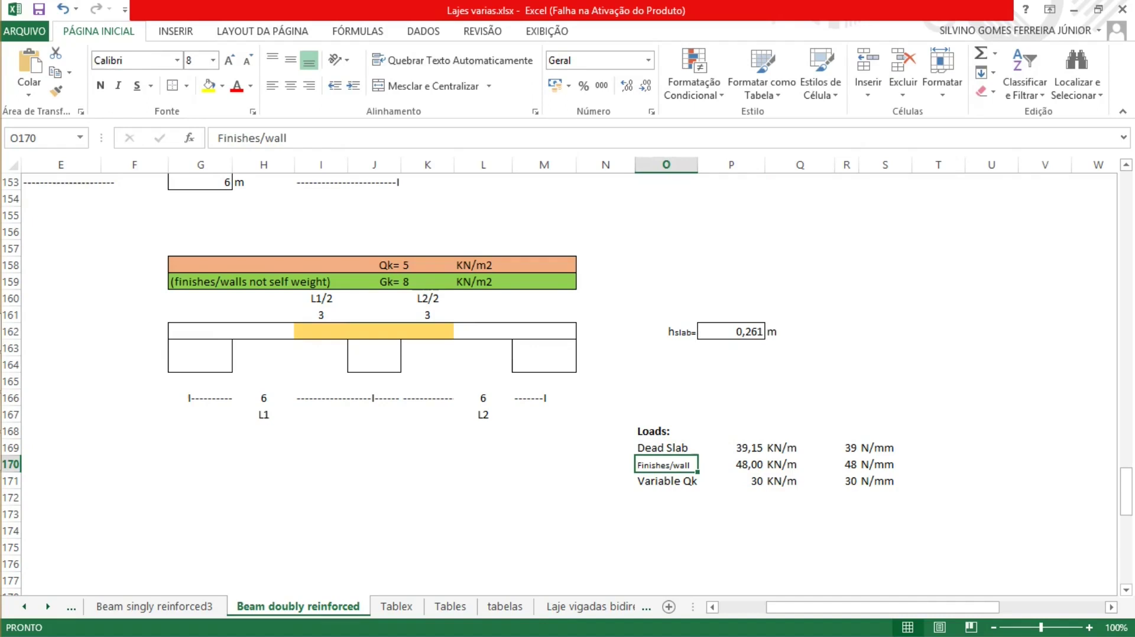
click(665, 481)
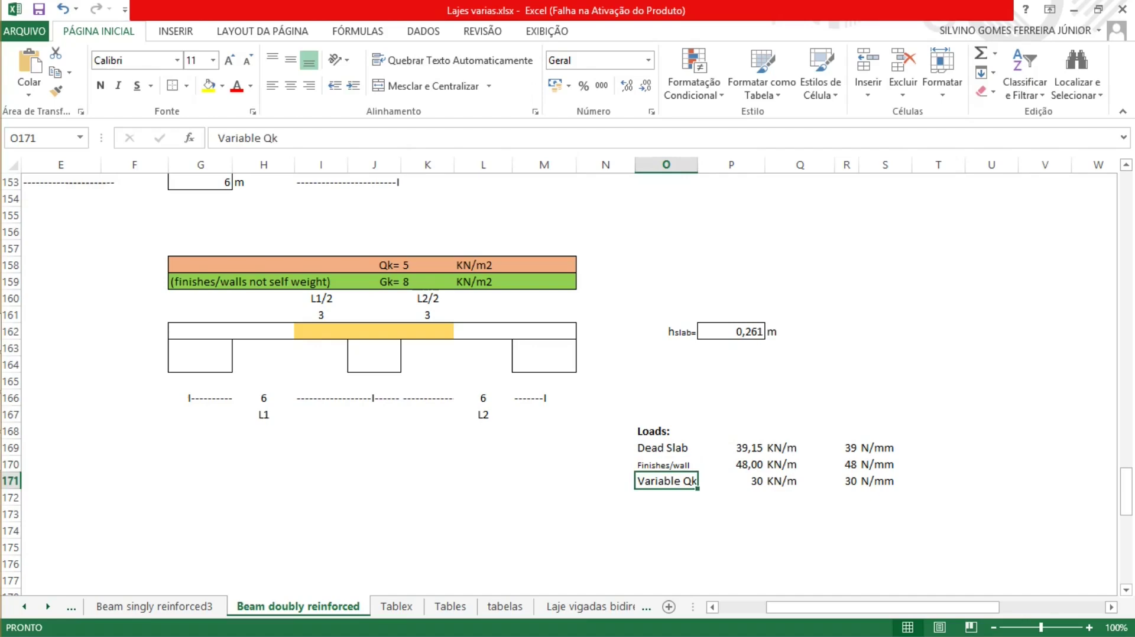
scroll(567, 378, up, 20)
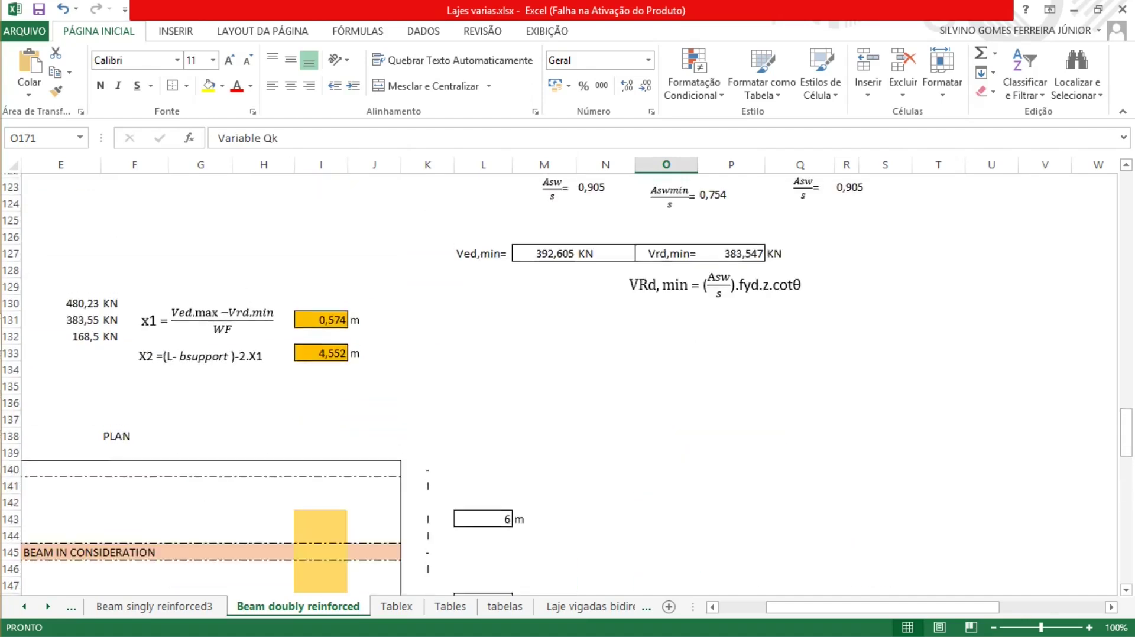
scroll(568, 378, up, 20)
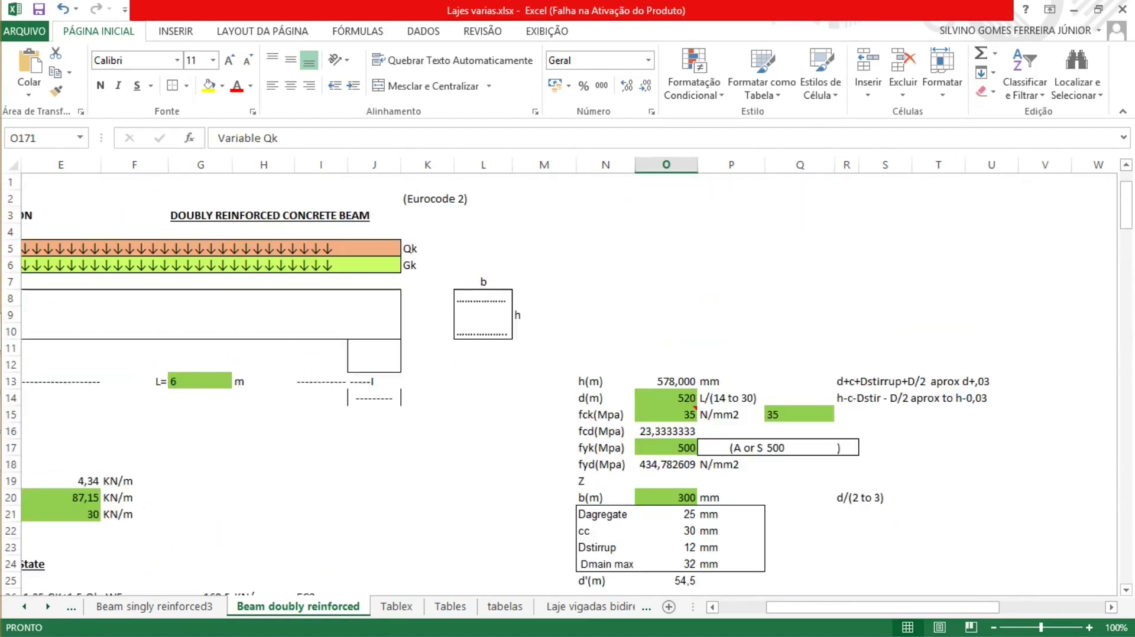
scroll(568, 378, left, 3)
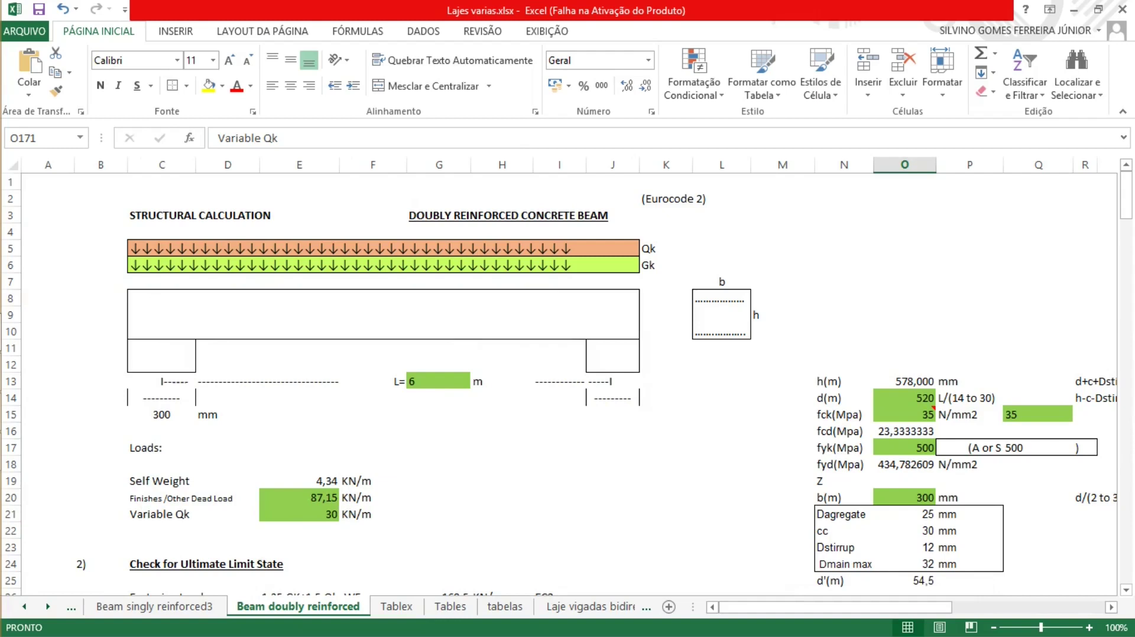
Step: Trace the beam's Finishes/Other Dead Load back to the Dead Slab and Finishes/wall loads and read the sum of both
click(299, 498)
click(193, 499)
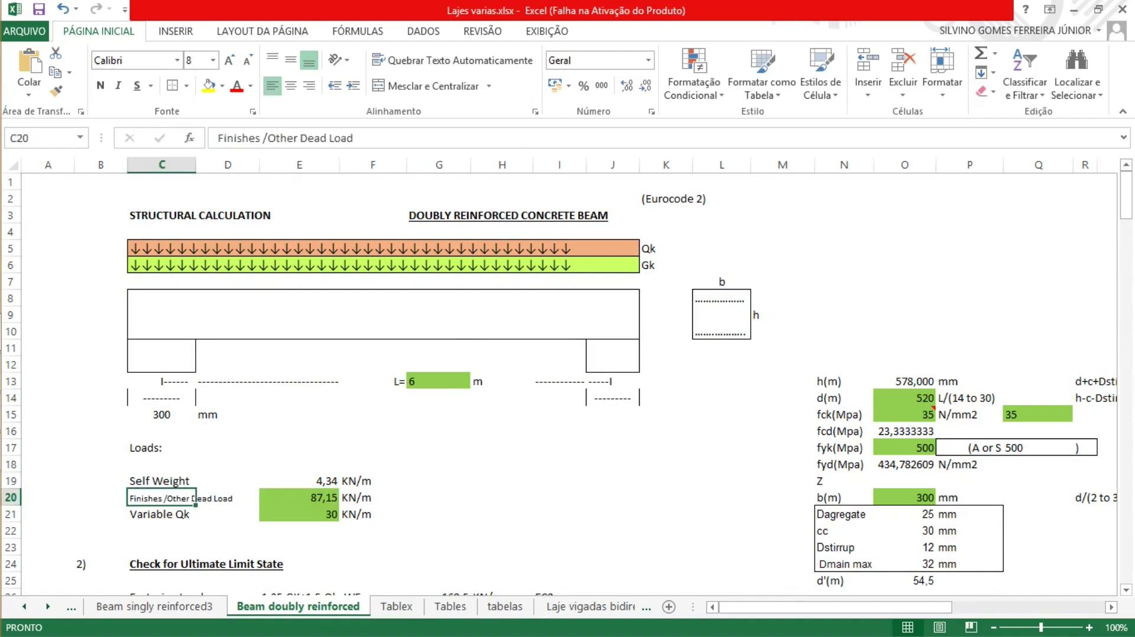
scroll(193, 499, down, 20)
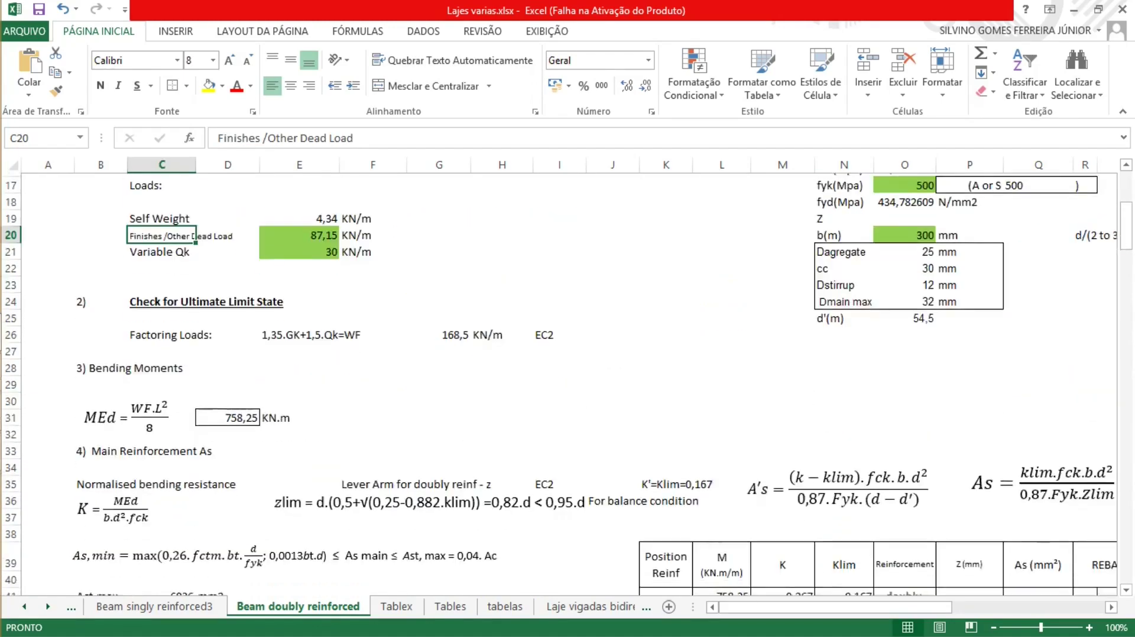
scroll(559, 384, down, 20)
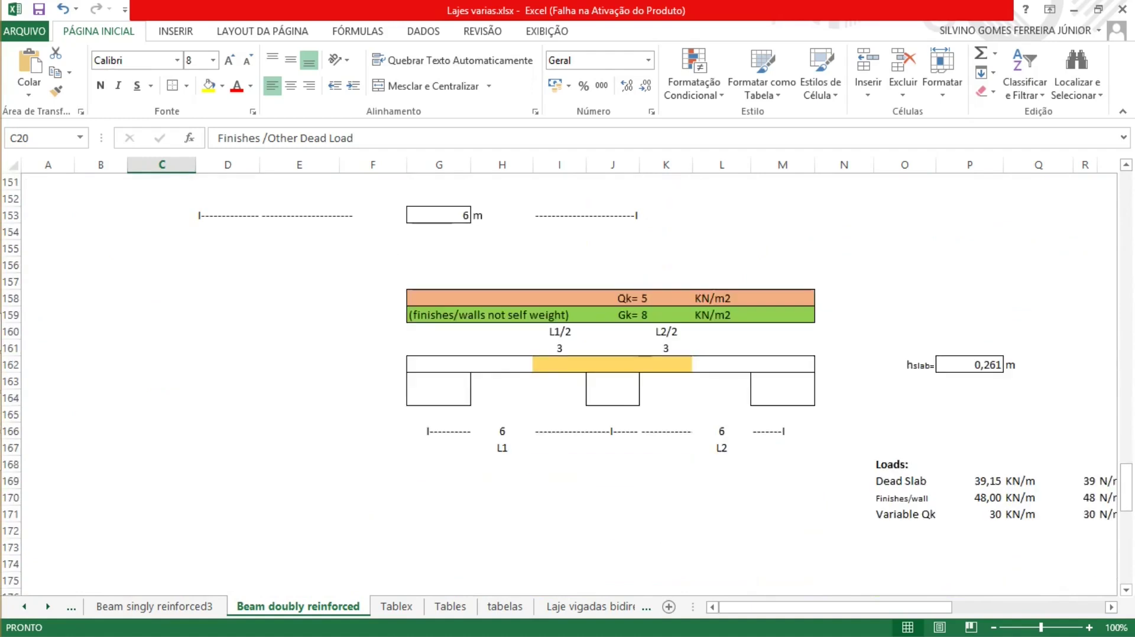
click(904, 481)
click(904, 497)
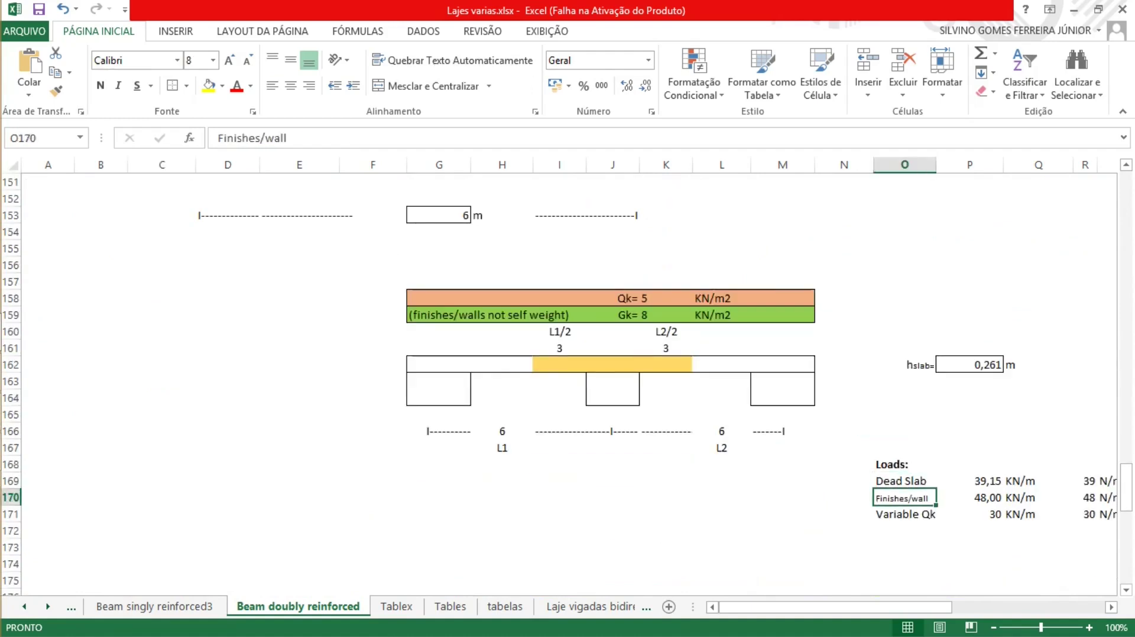
click(969, 481)
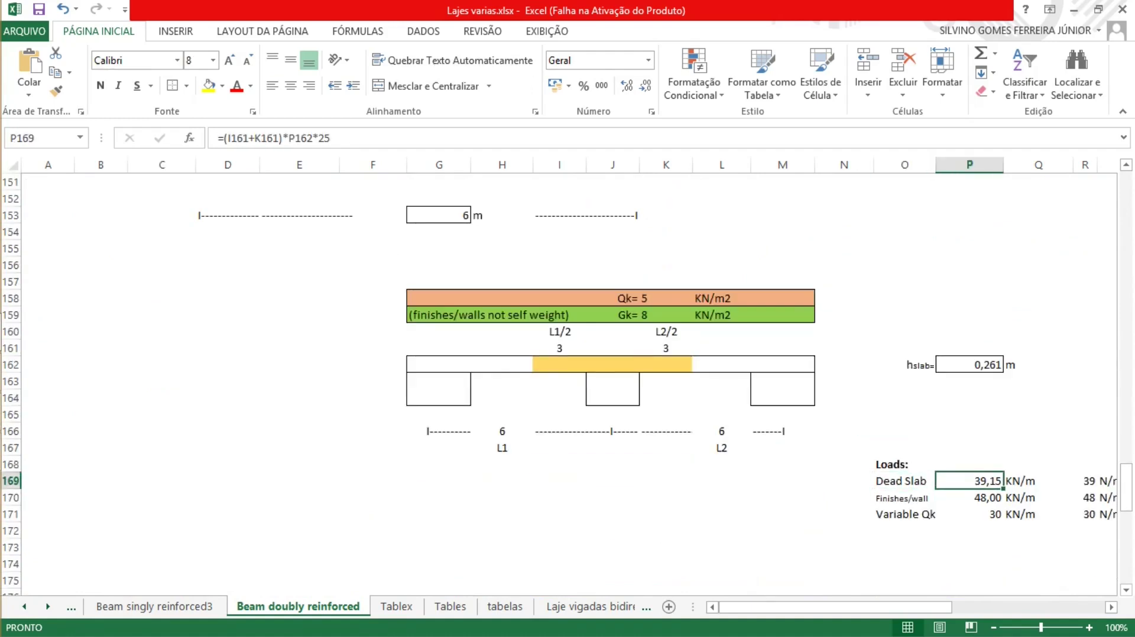
key(shift+Down)
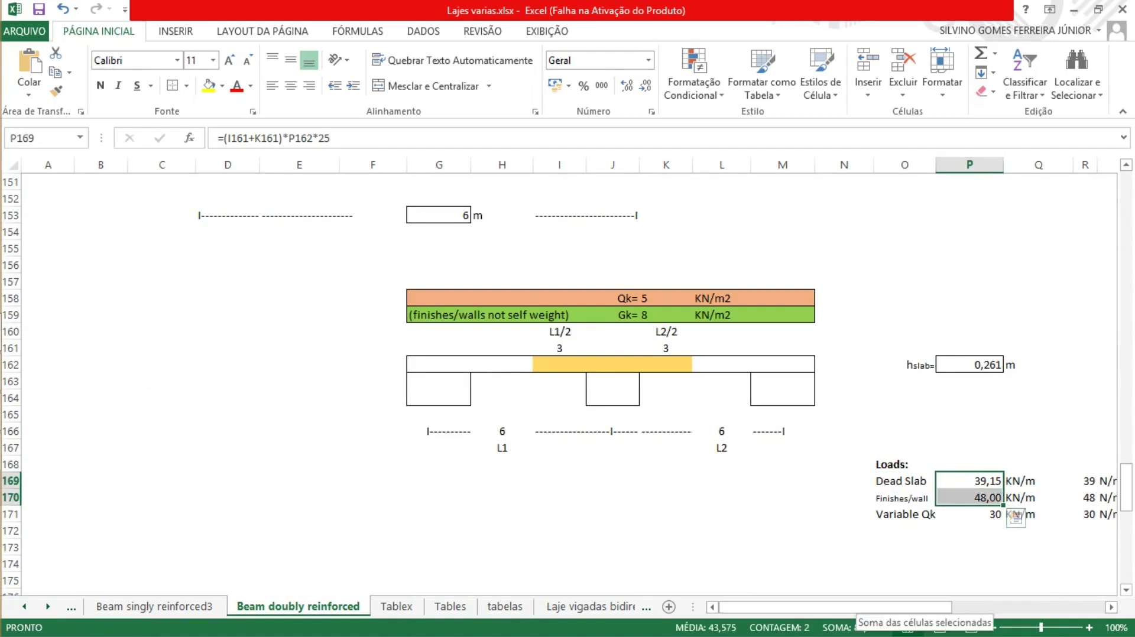
Step: Check how the beam's Finishes/Other Dead Load and Variable Qk cells link to the slab load cells
scroll(567, 378, up, 18)
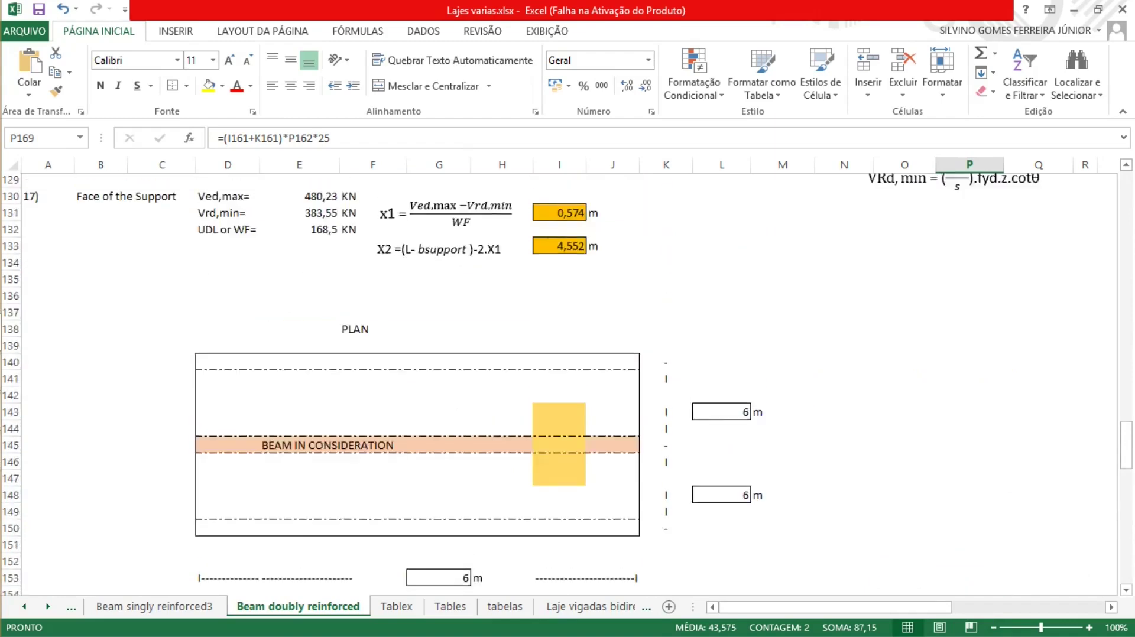
scroll(567, 379, up, 20)
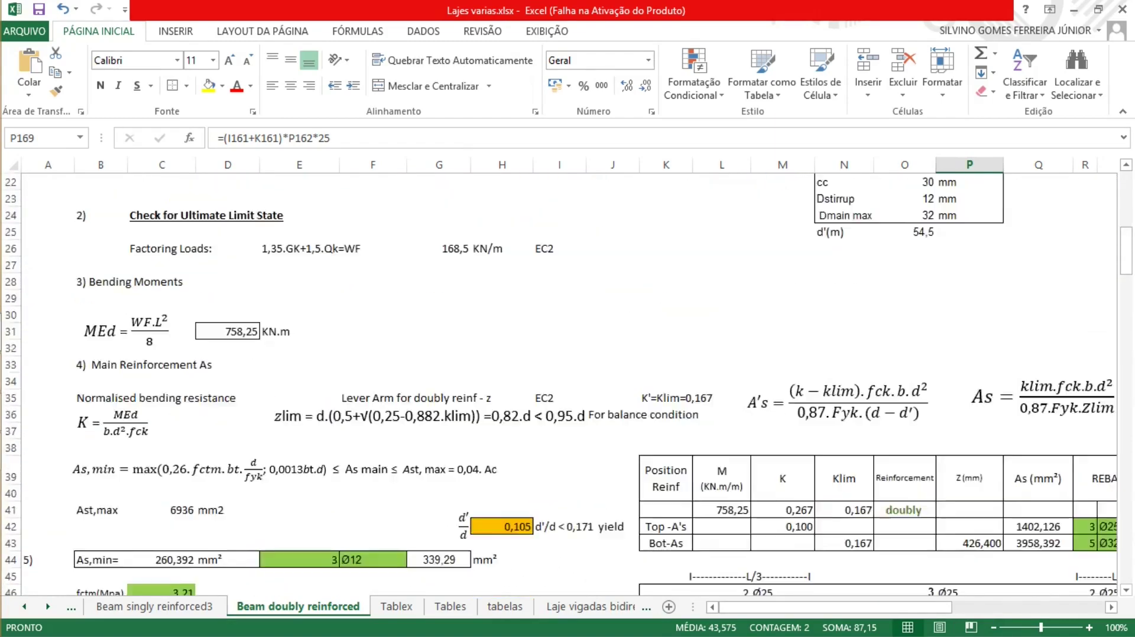
scroll(567, 379, up, 1)
click(438, 498)
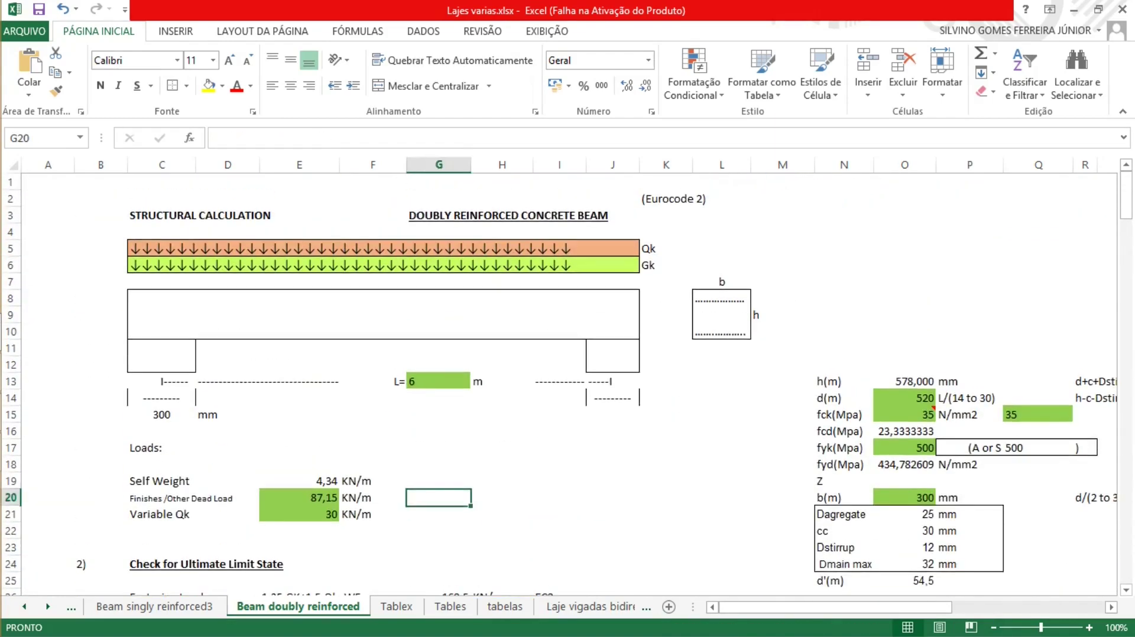
click(299, 498)
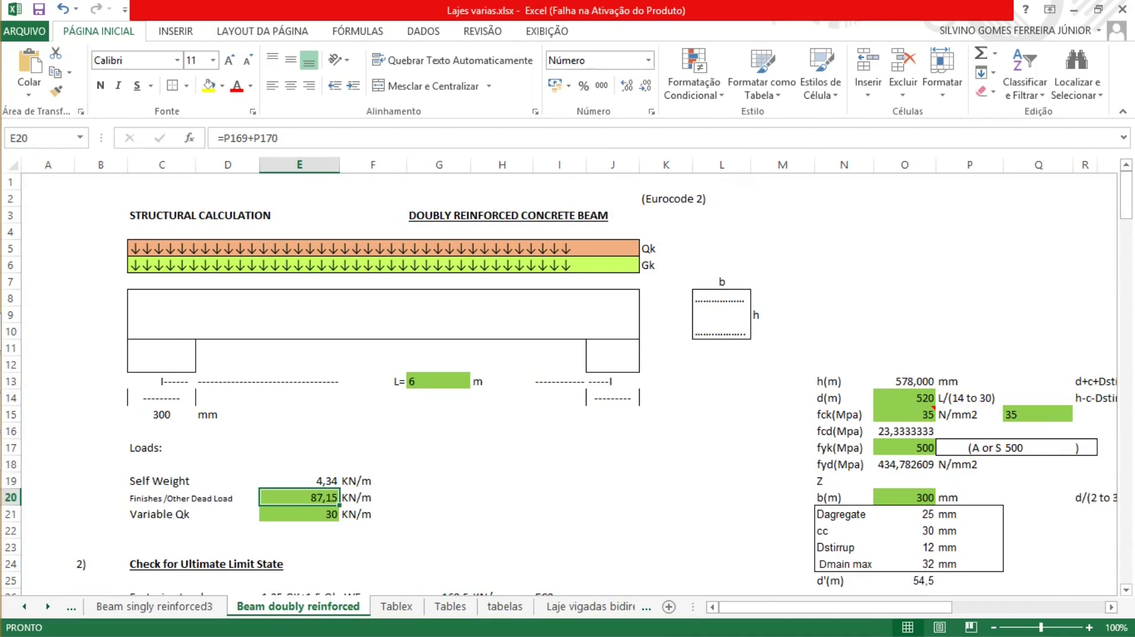
click(300, 514)
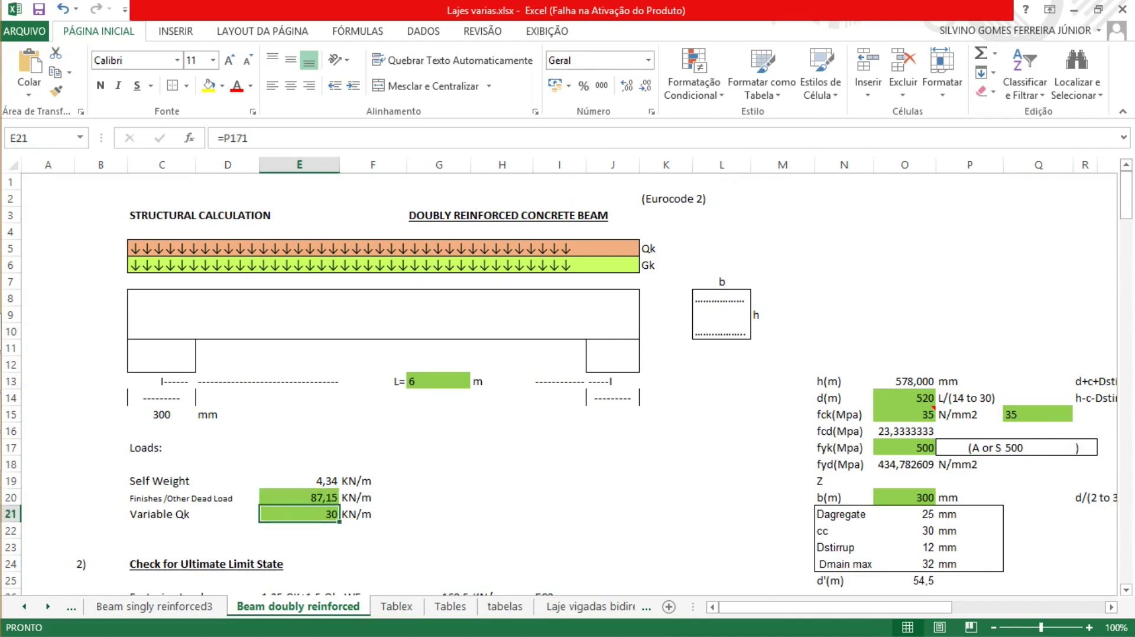
Step: Review the Self Weight formula and the beam cross-section b by h it is based on
click(299, 481)
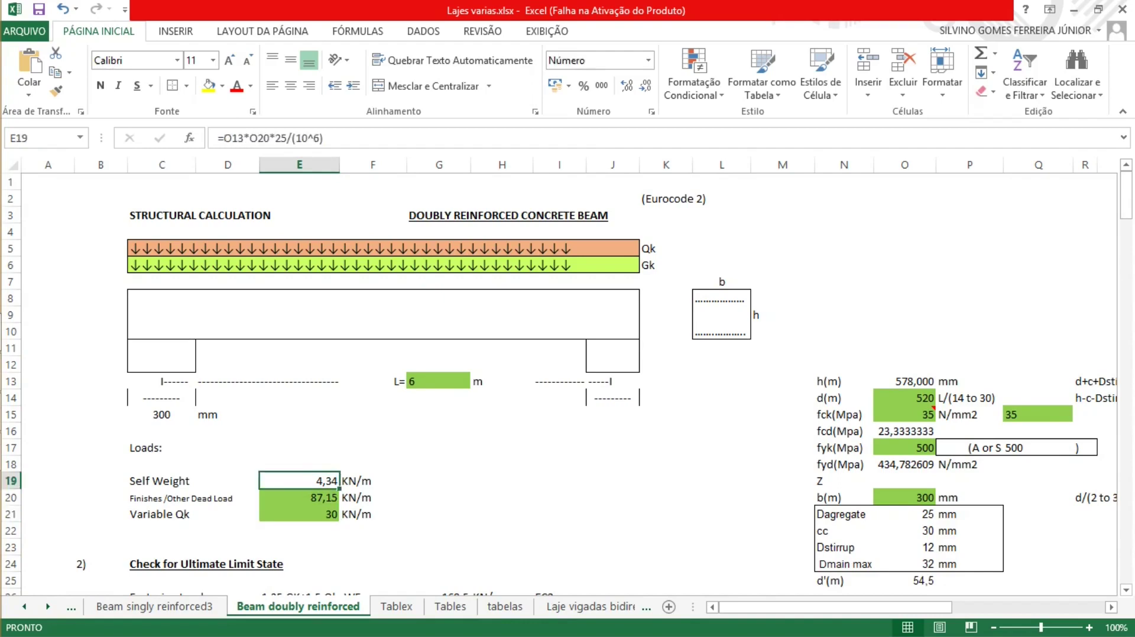
drag(721, 299, 722, 331)
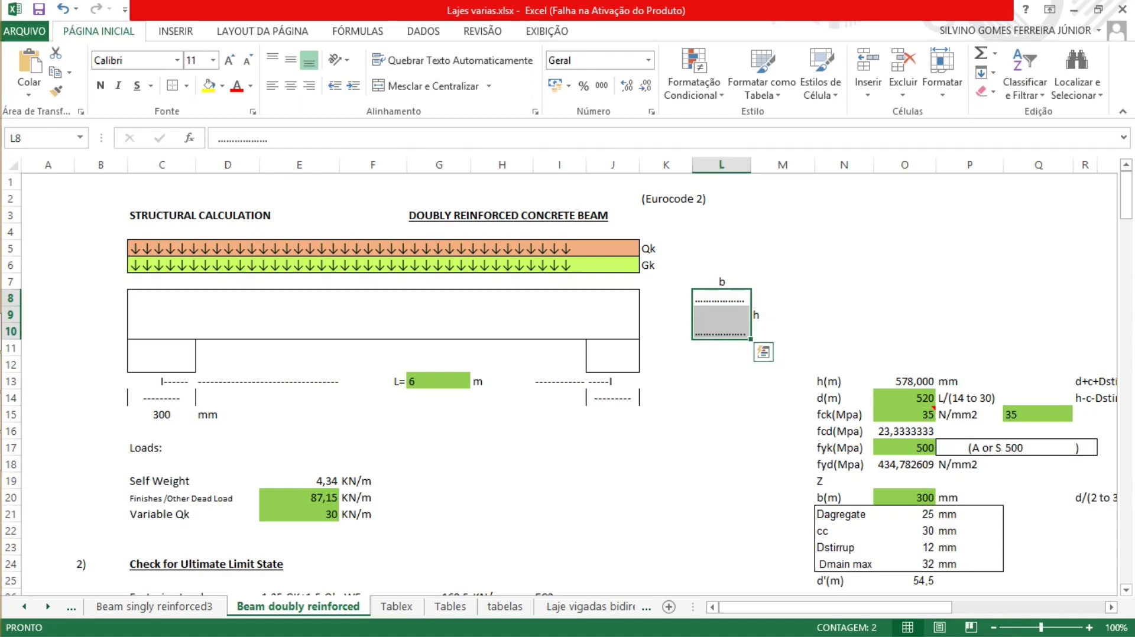
click(722, 431)
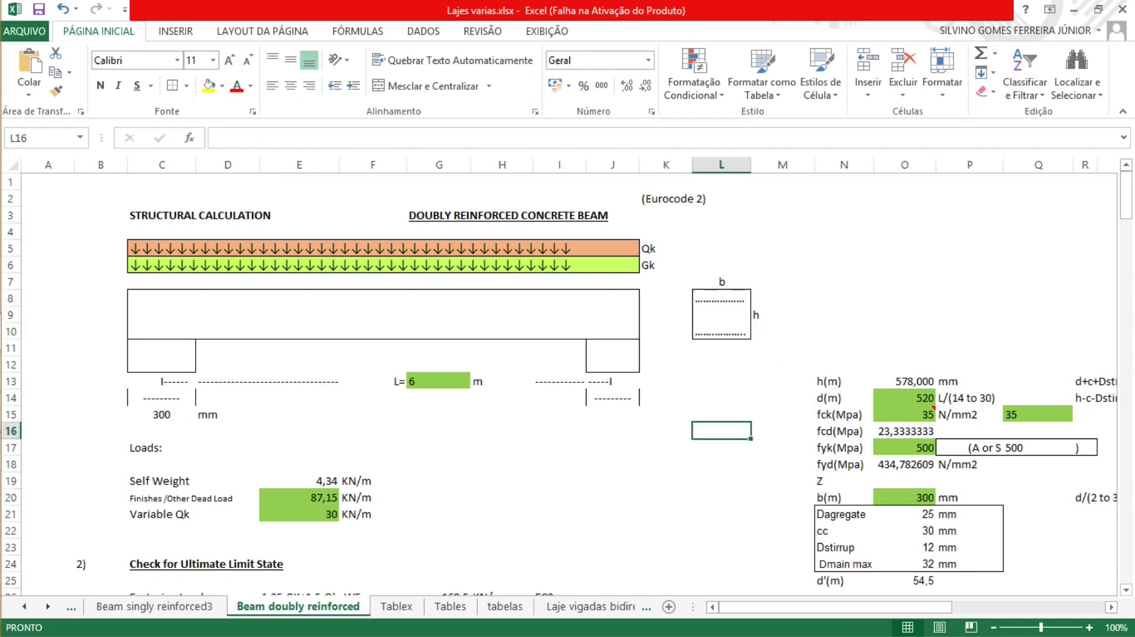
click(721, 414)
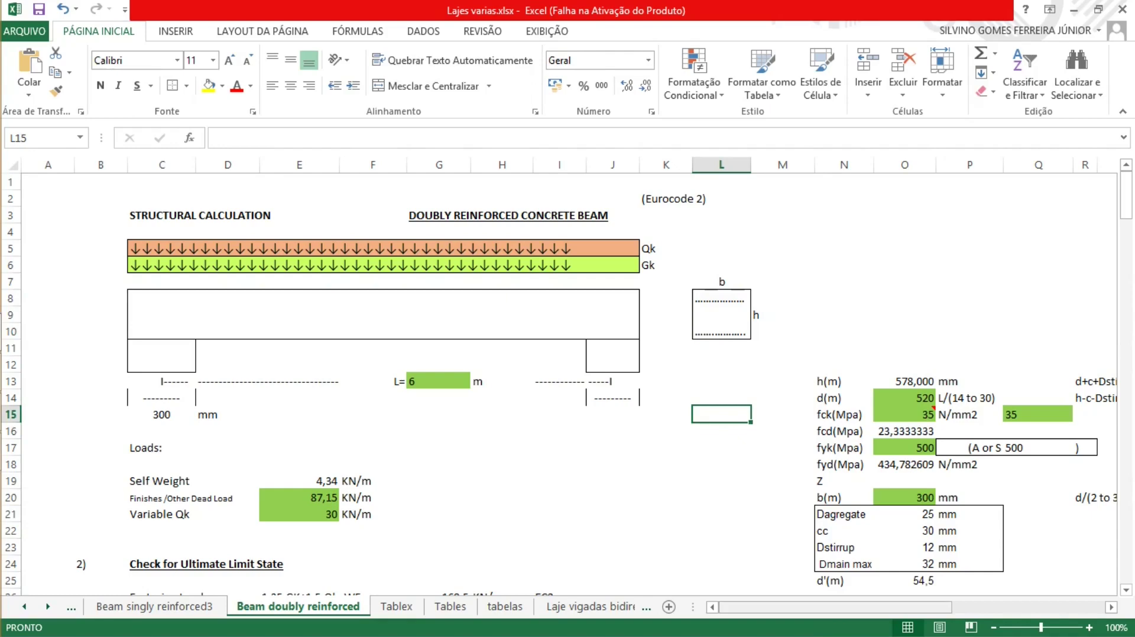
Step: Look up the L/d ratio for a simply supported beam in the Eurocode structural system table, comparing highly and lightly stressed concrete
drag(835, 607, 987, 607)
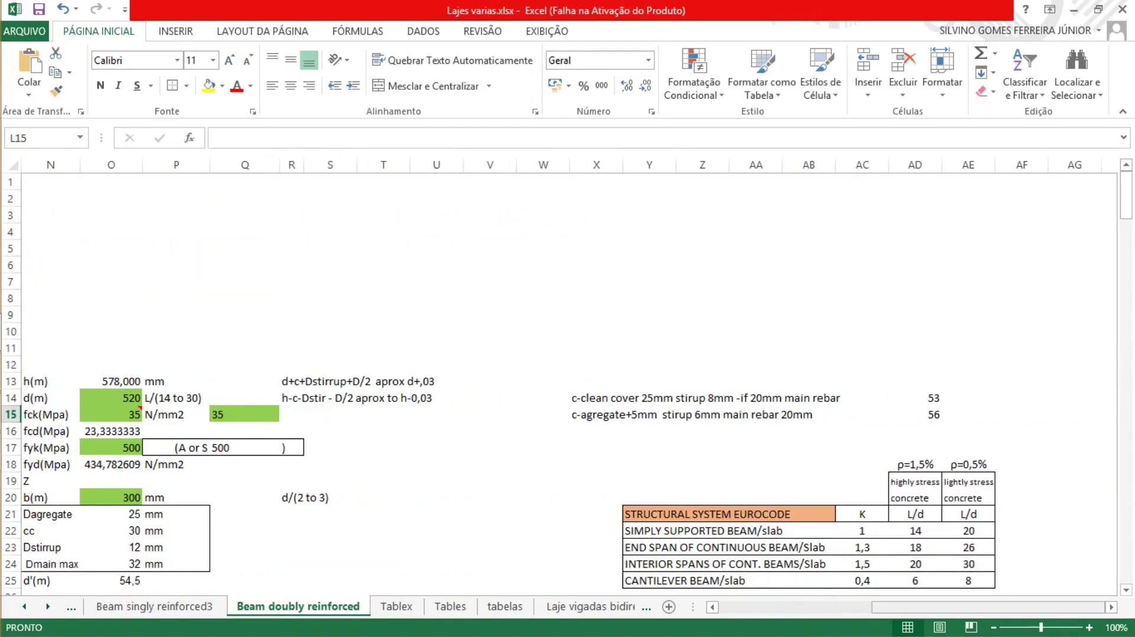
scroll(568, 384, down, 2)
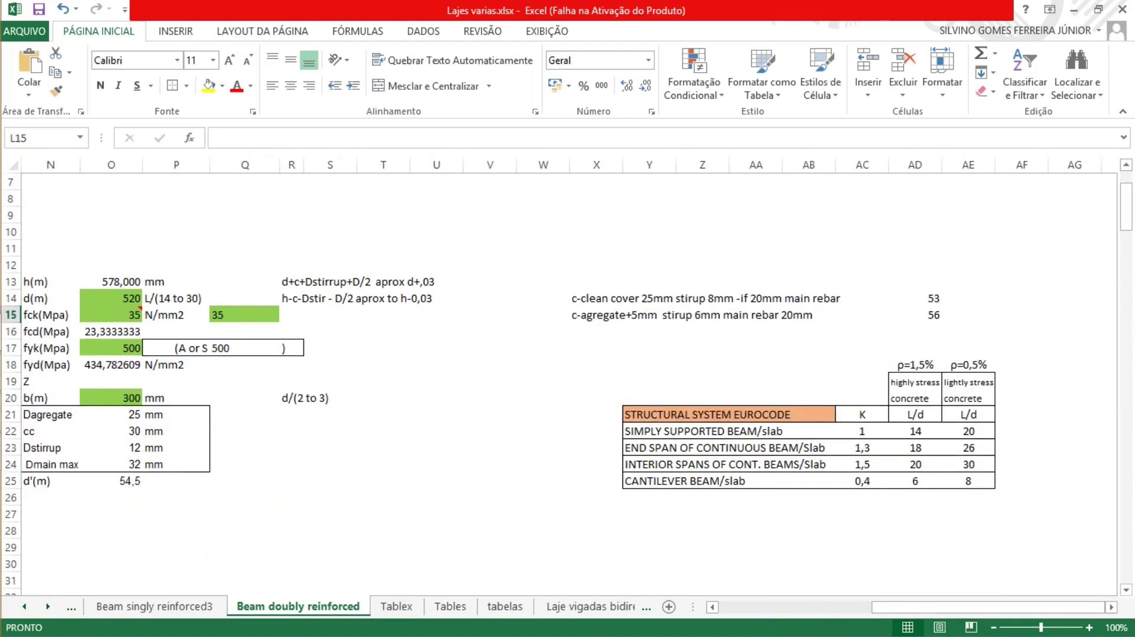
drag(650, 431, 780, 431)
click(915, 382)
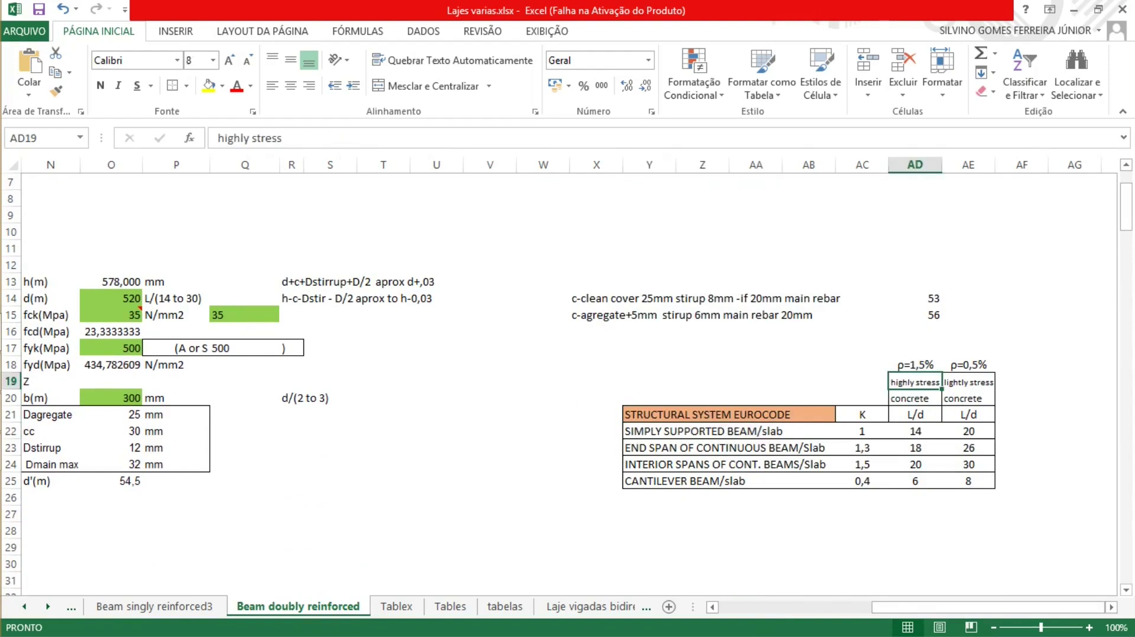
key(shift+Down)
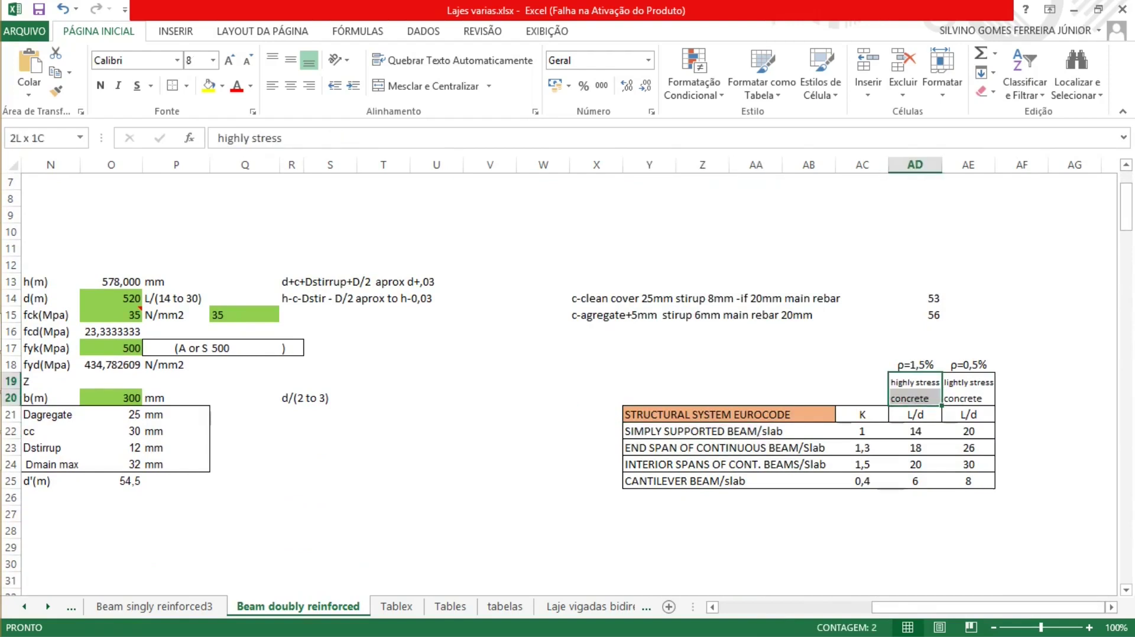
key(Right)
key(shift+Down)
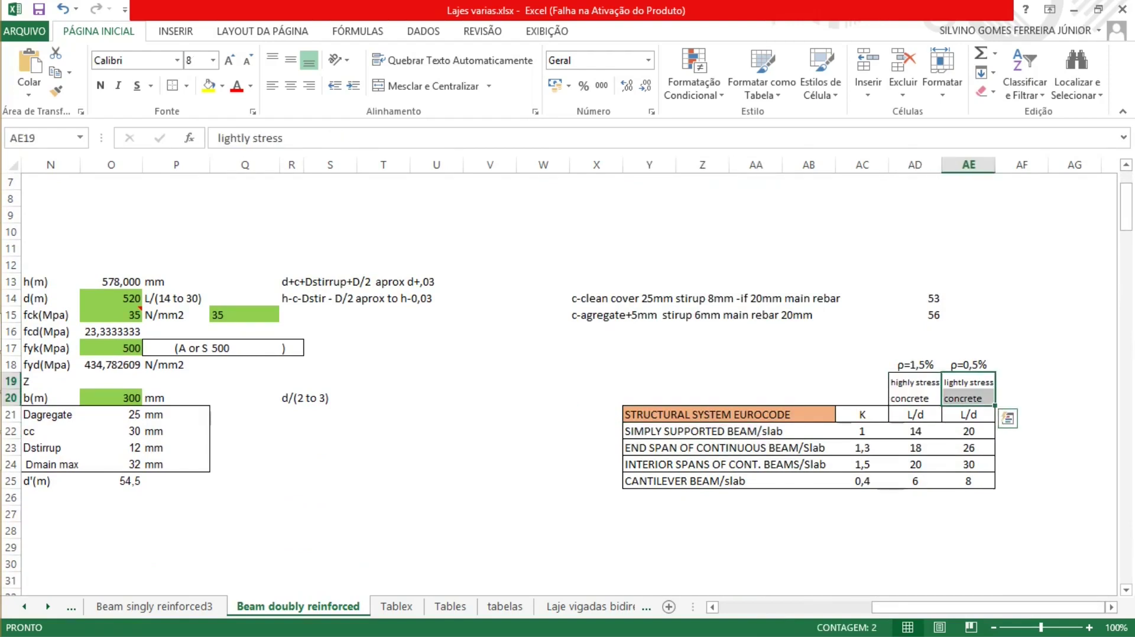
click(914, 431)
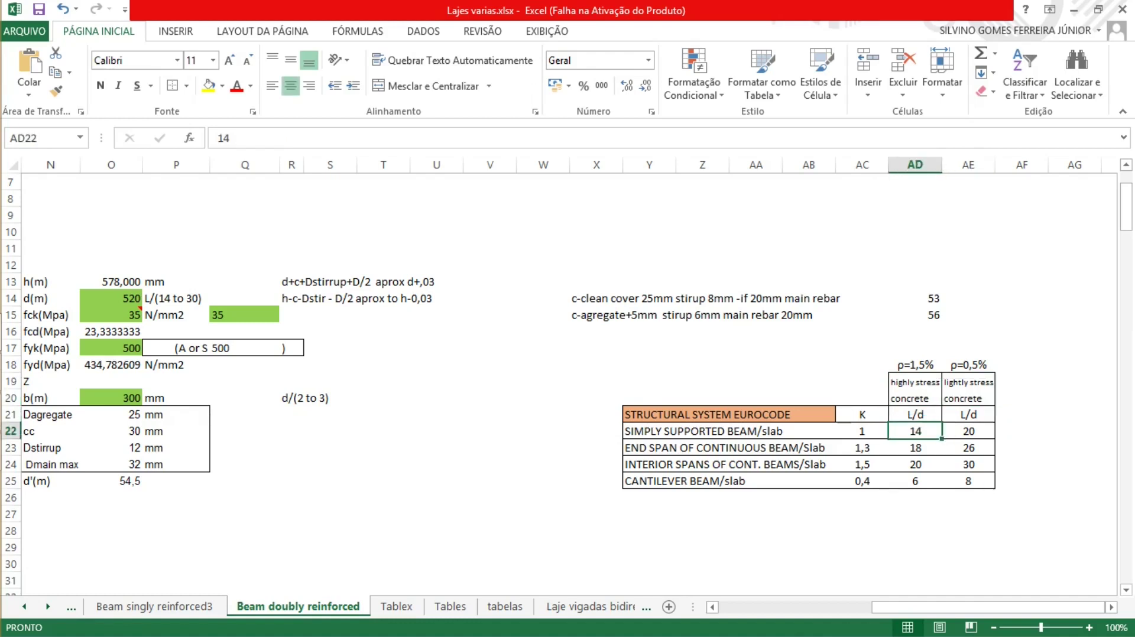
click(915, 414)
click(915, 431)
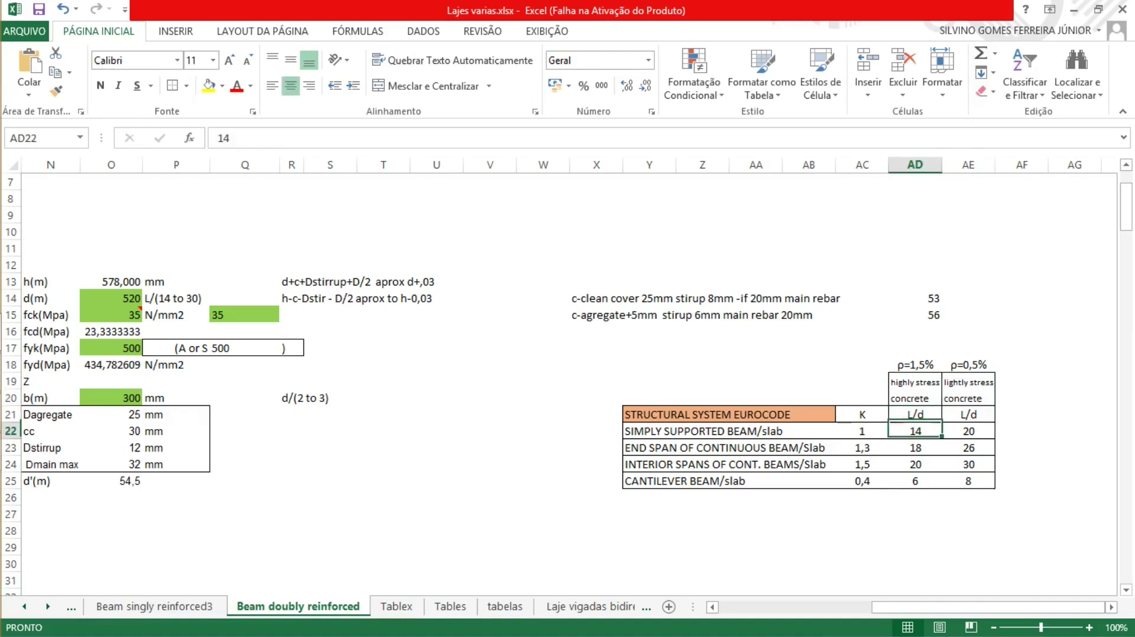
Step: Calculate the trial effective depth in L19 with the formula =6/14
drag(934, 607, 781, 607)
click(721, 380)
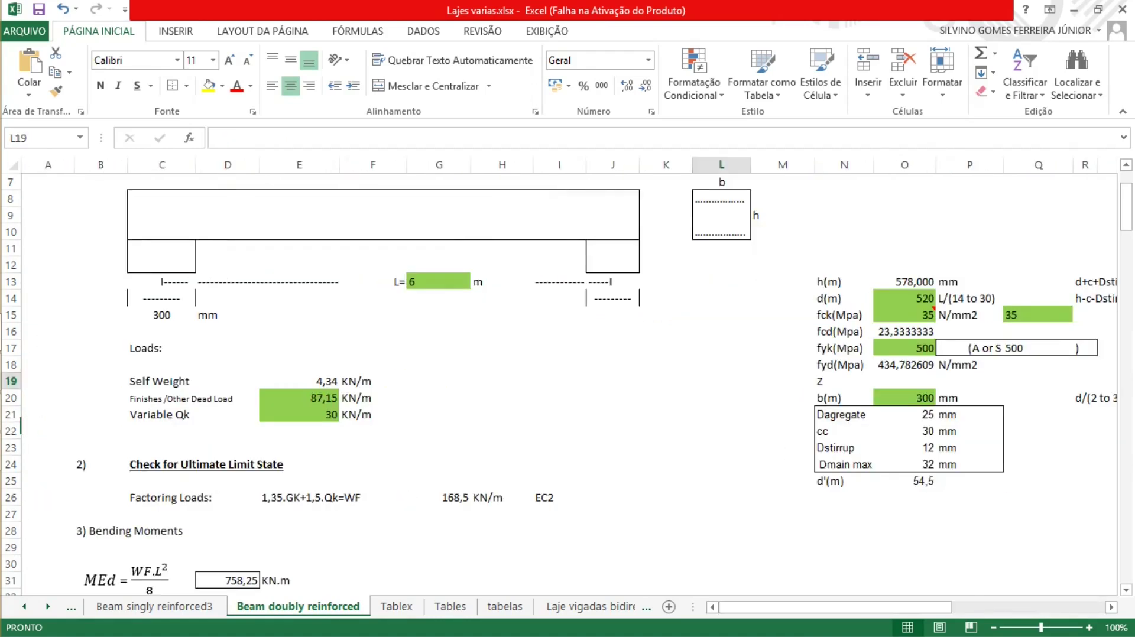
text(=)
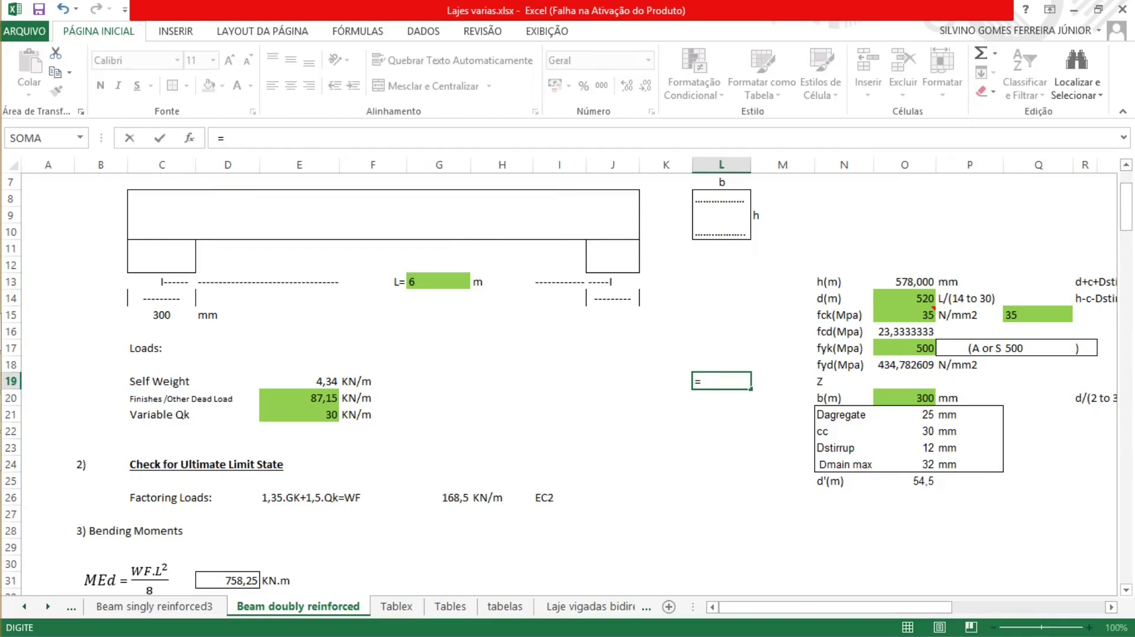
text(6/14)
key(Return)
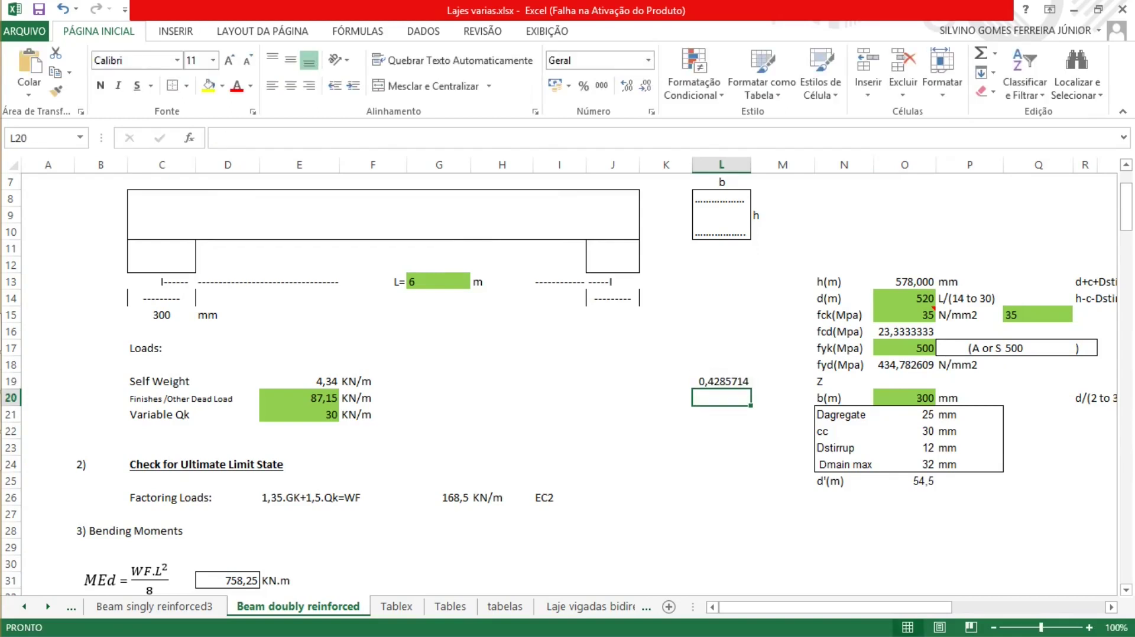
Step: Review the trial depth formula in L19 and clear it from the sheet
click(721, 382)
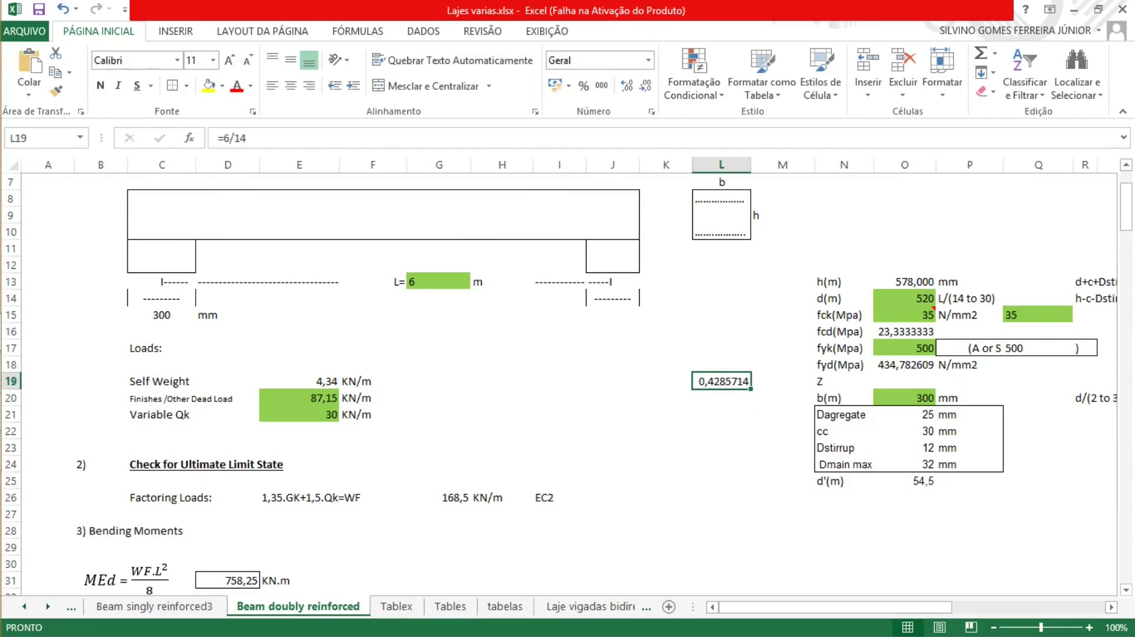
key(Delete)
click(721, 431)
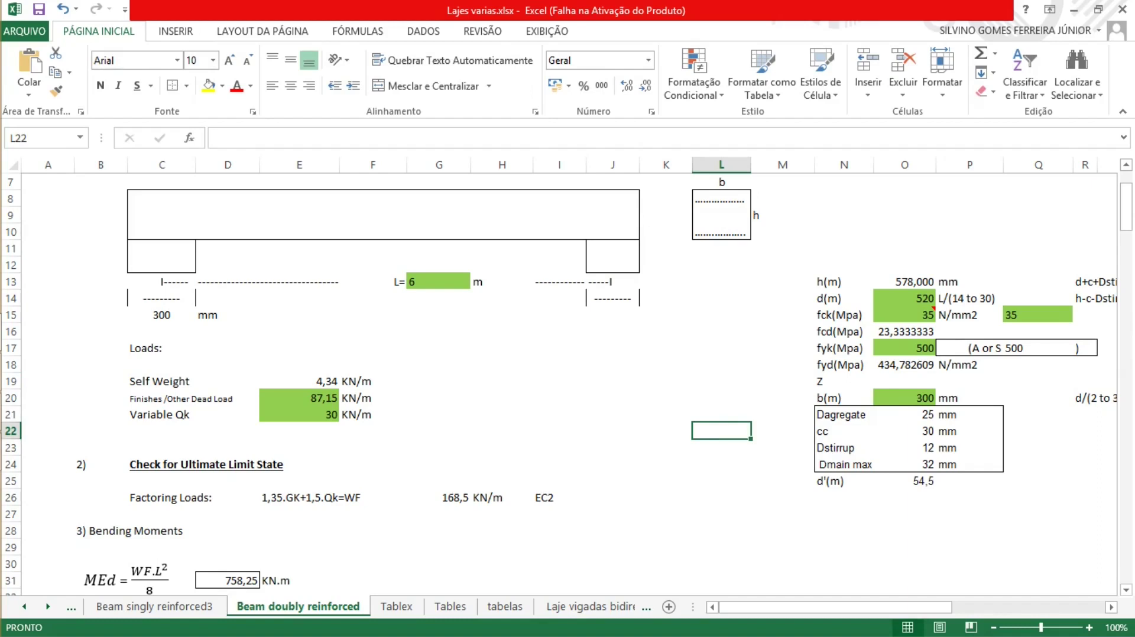
Step: Check the effective depth d in O14 and the unit of the beam height h
click(933, 303)
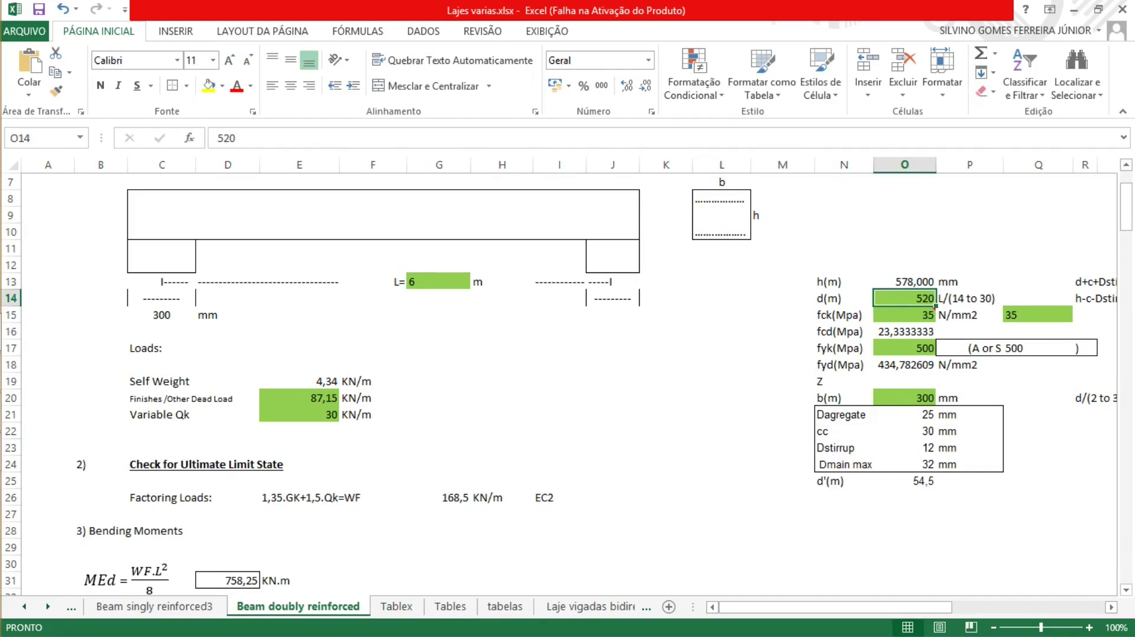
click(720, 348)
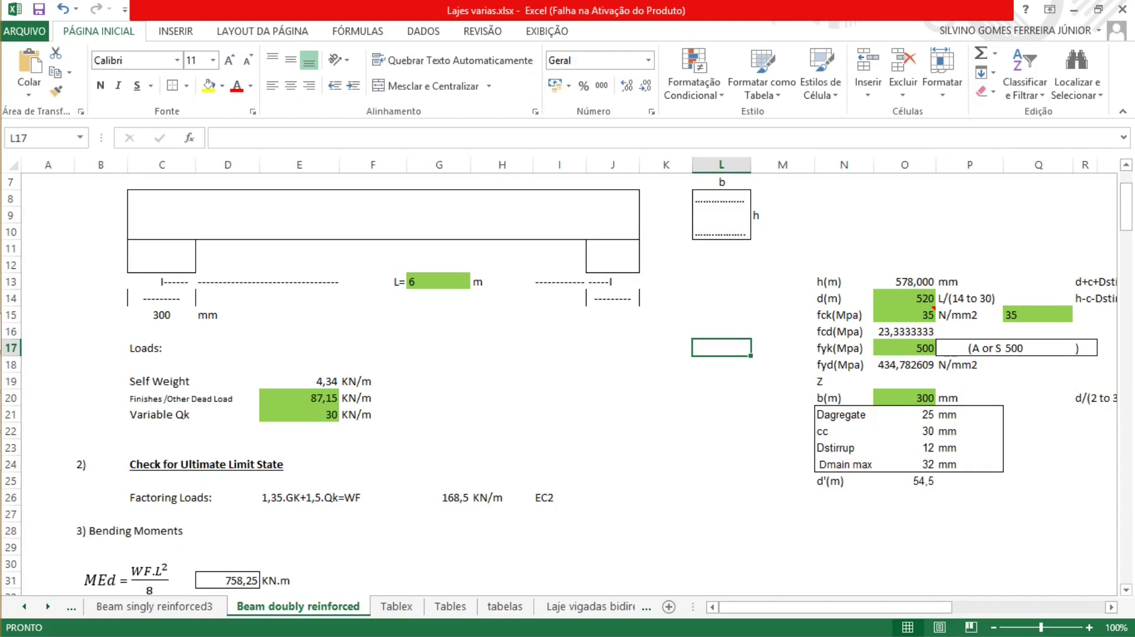
click(969, 281)
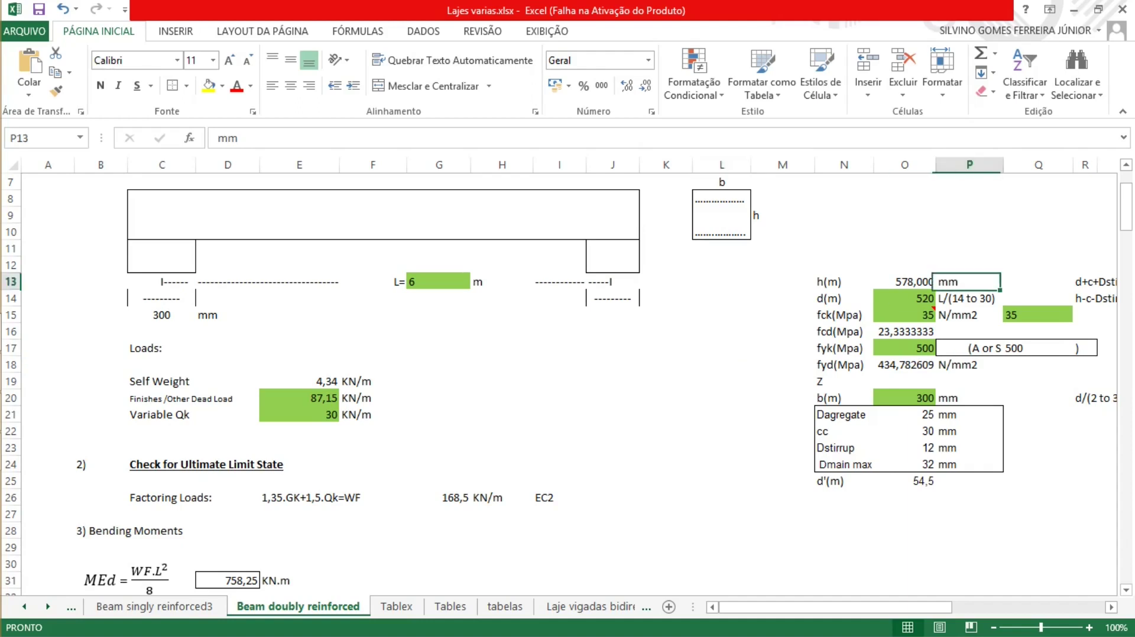
click(1038, 514)
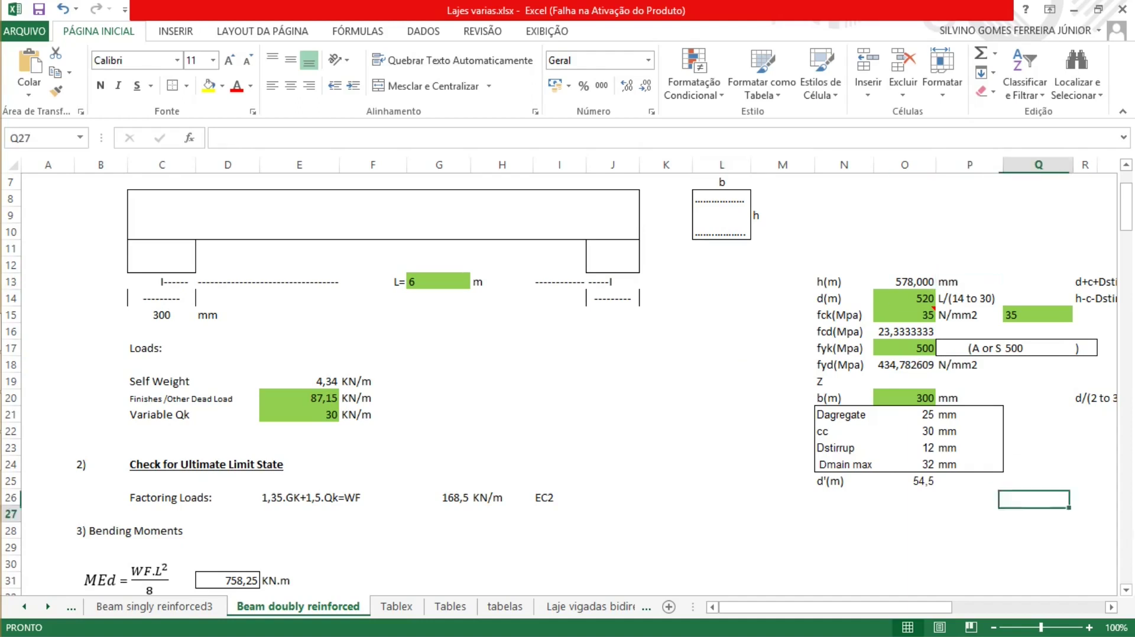
Step: Go over the Self Weight, Finishes/Other Dead Load and Variable Qk cells with their unit, and return to the start of the sheet
scroll(567, 385, down, 2)
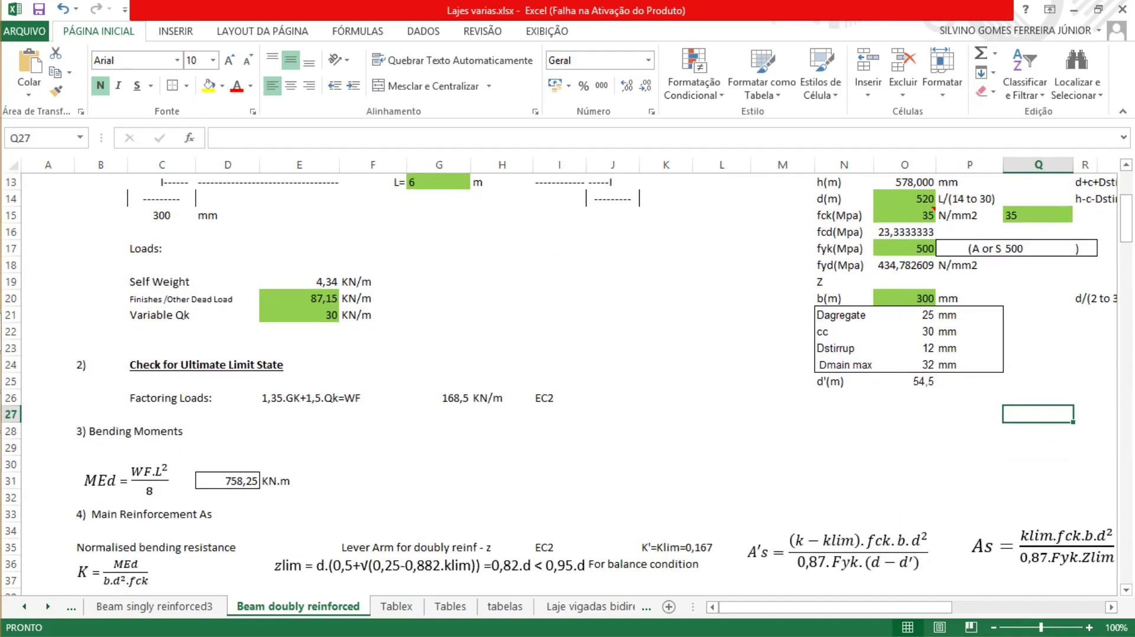
click(299, 282)
click(299, 298)
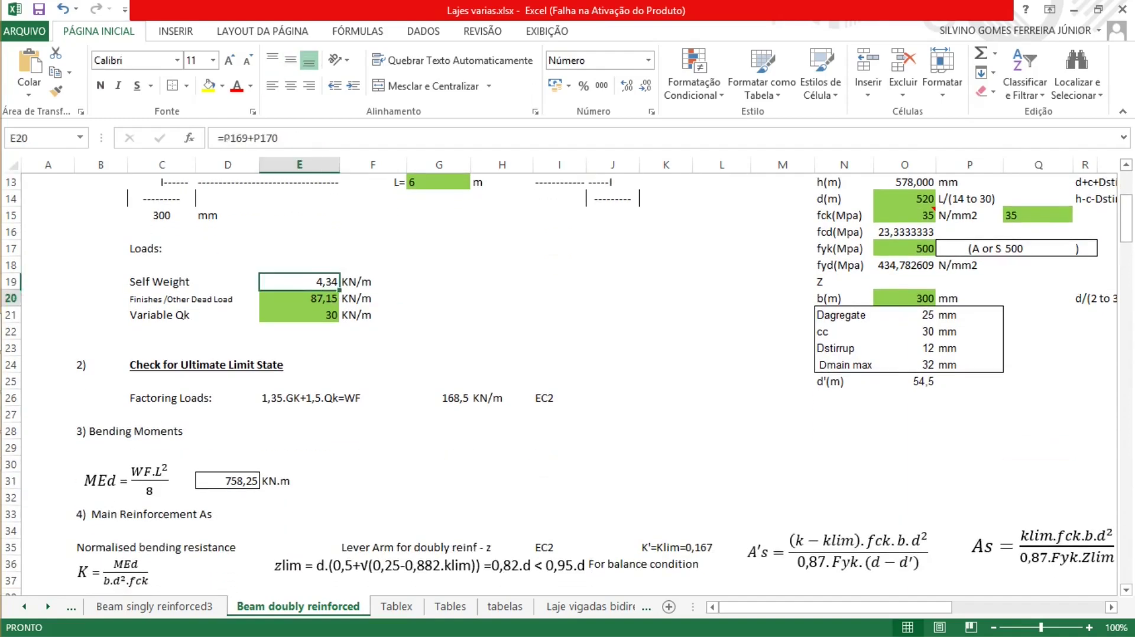
click(299, 315)
click(372, 281)
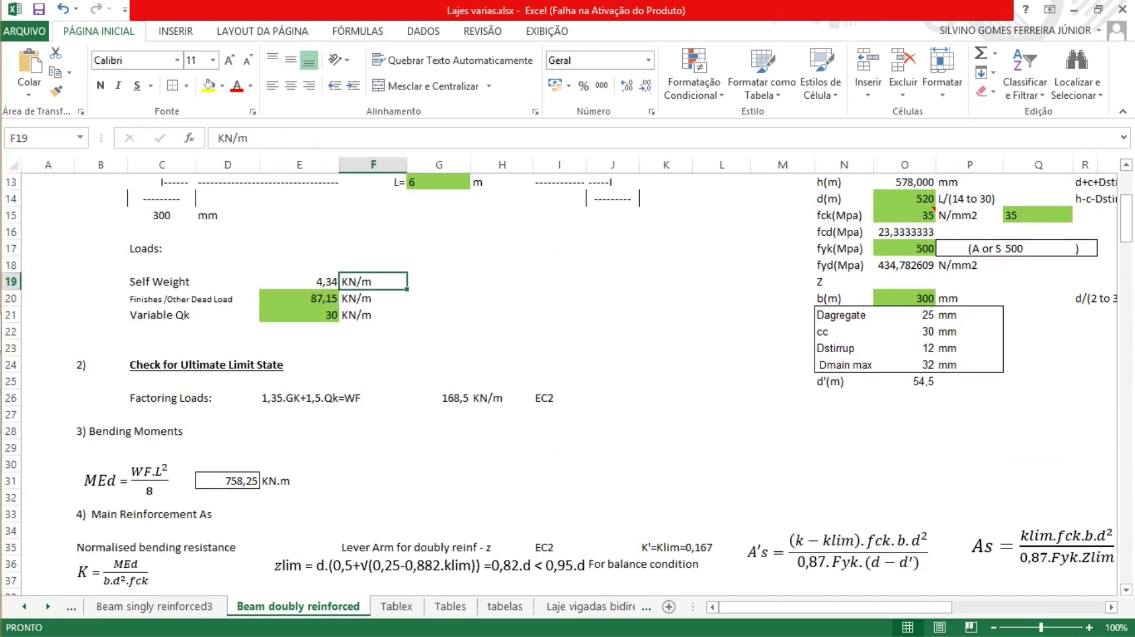
scroll(566, 384, up, 4)
click(904, 298)
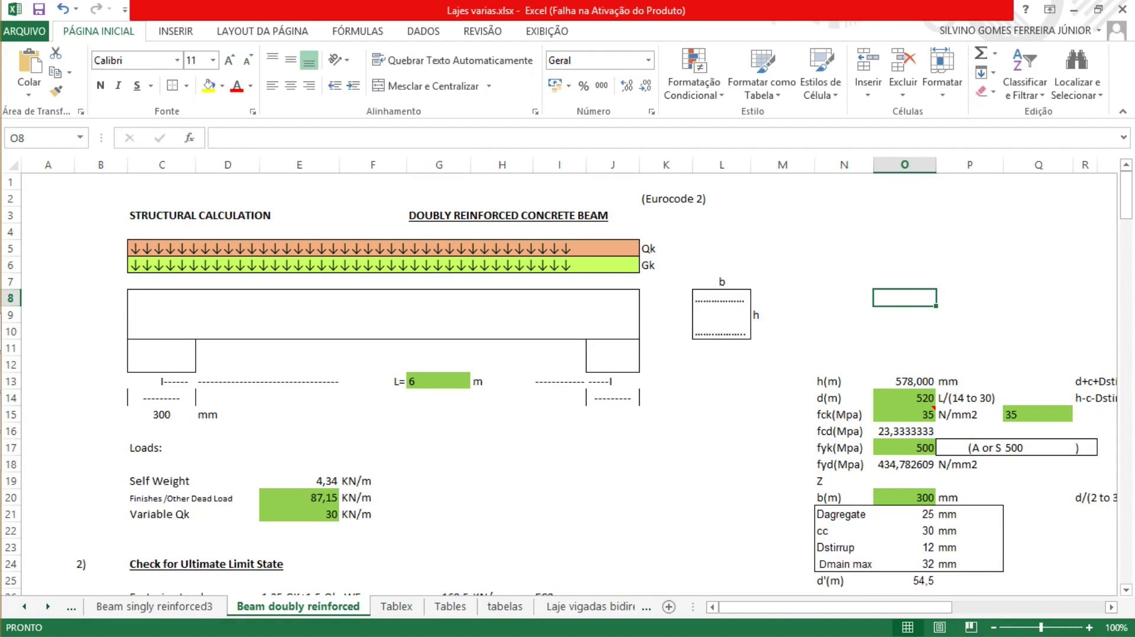
Step: Check the effective depth d in O14, the concrete strength fck in O15 and the fcd formula in O16
click(904, 398)
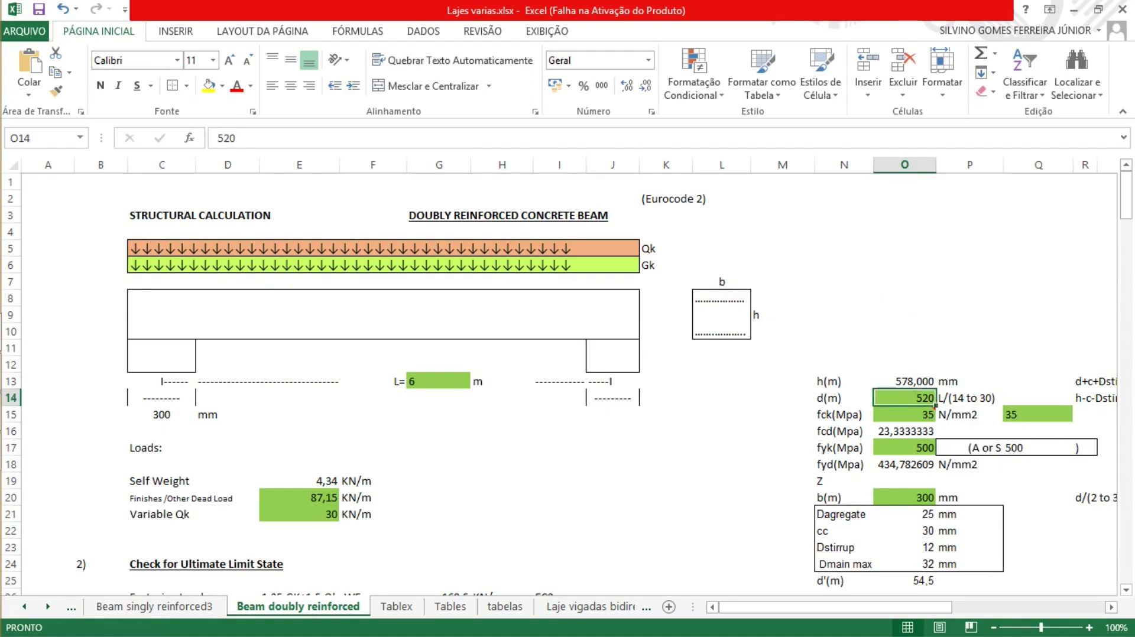
scroll(568, 383, down, 2)
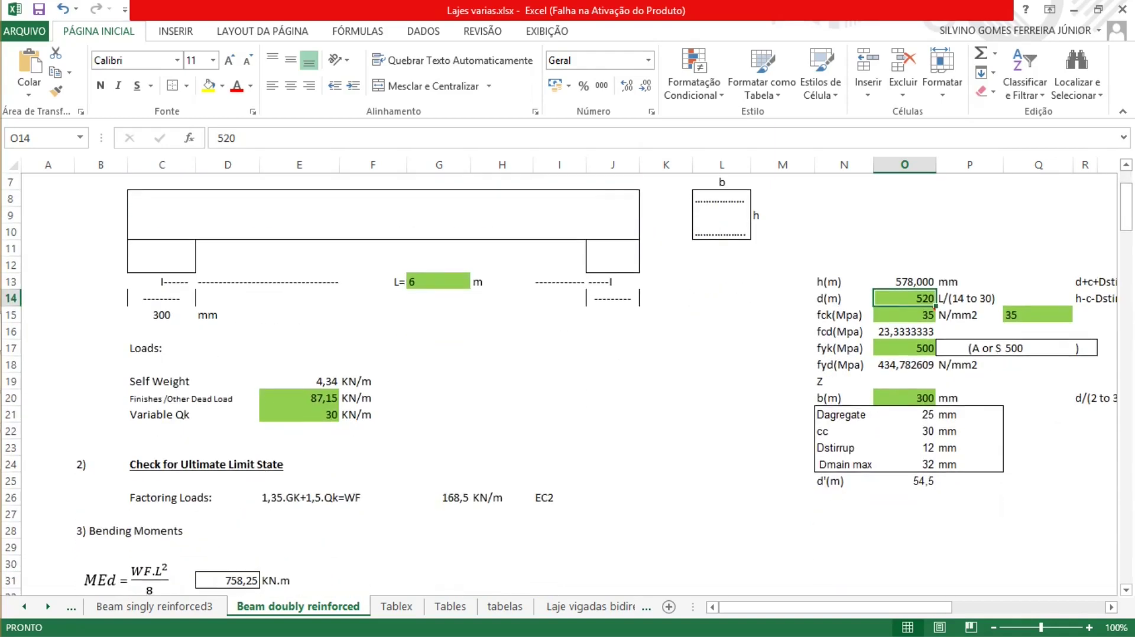
scroll(567, 383, down, 1)
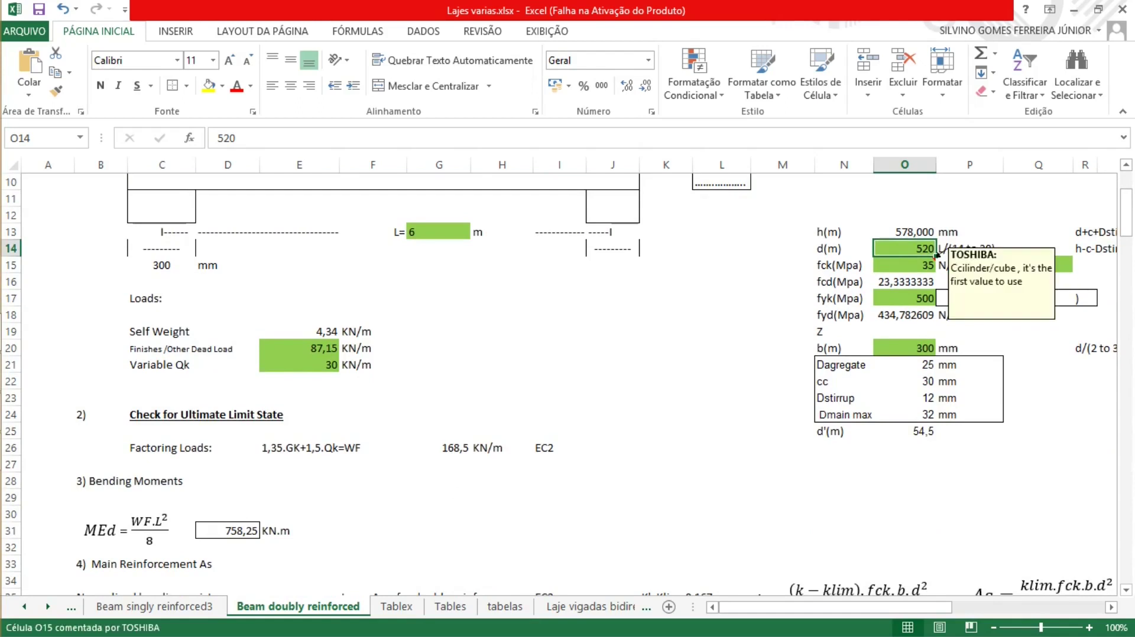
click(904, 265)
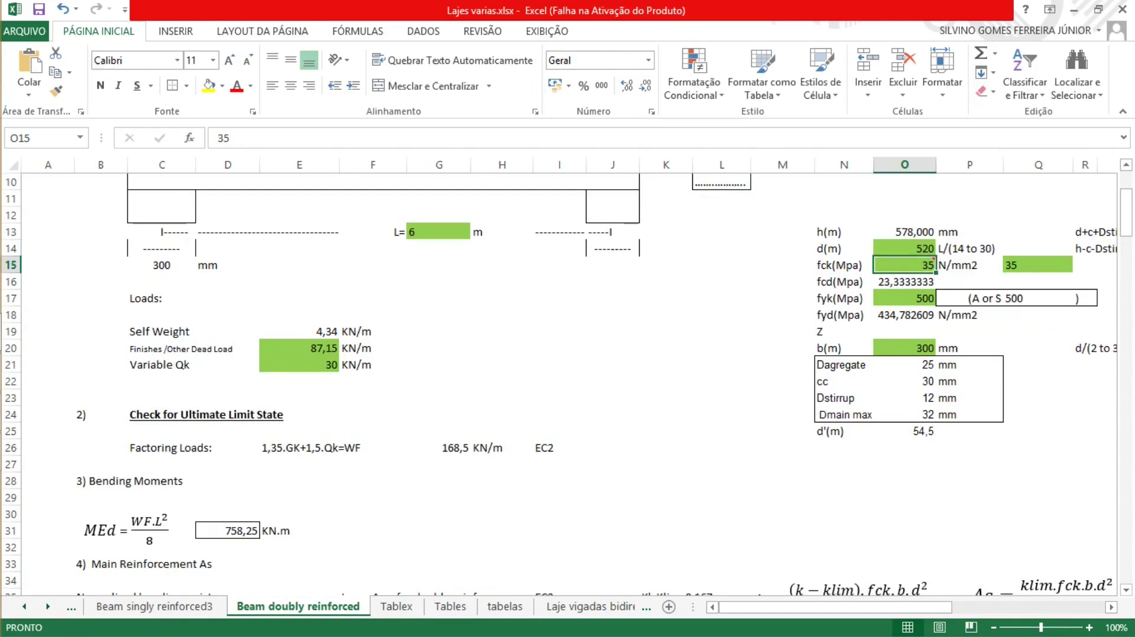
click(904, 281)
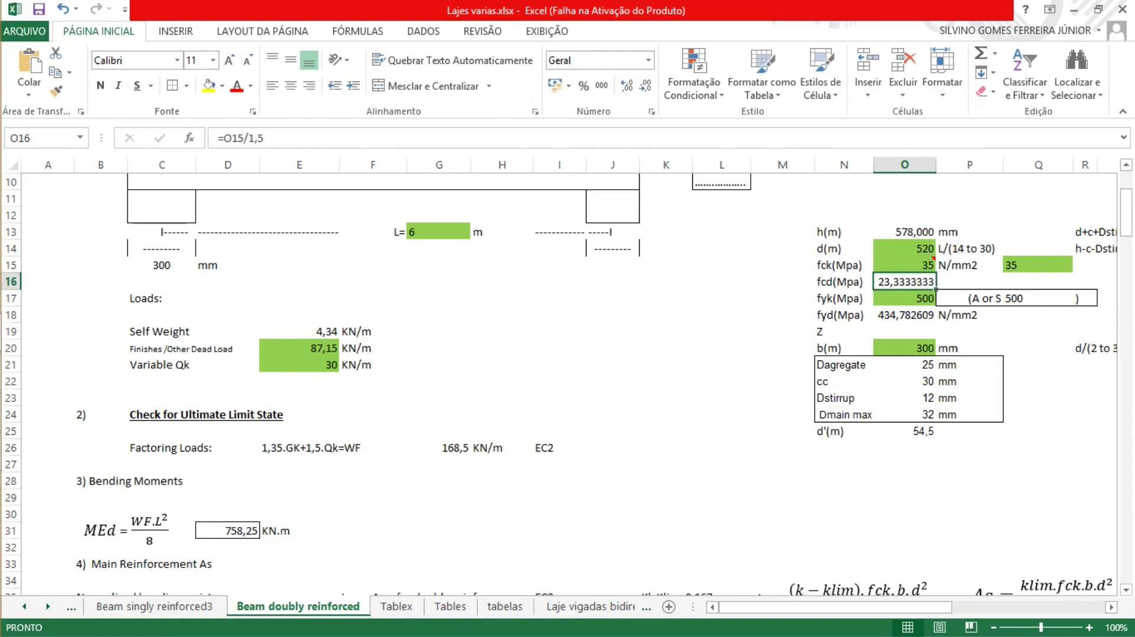
Step: Compare the steel yield strength fyk in O17 with the design strength fyd formula in O18
click(782, 331)
click(903, 299)
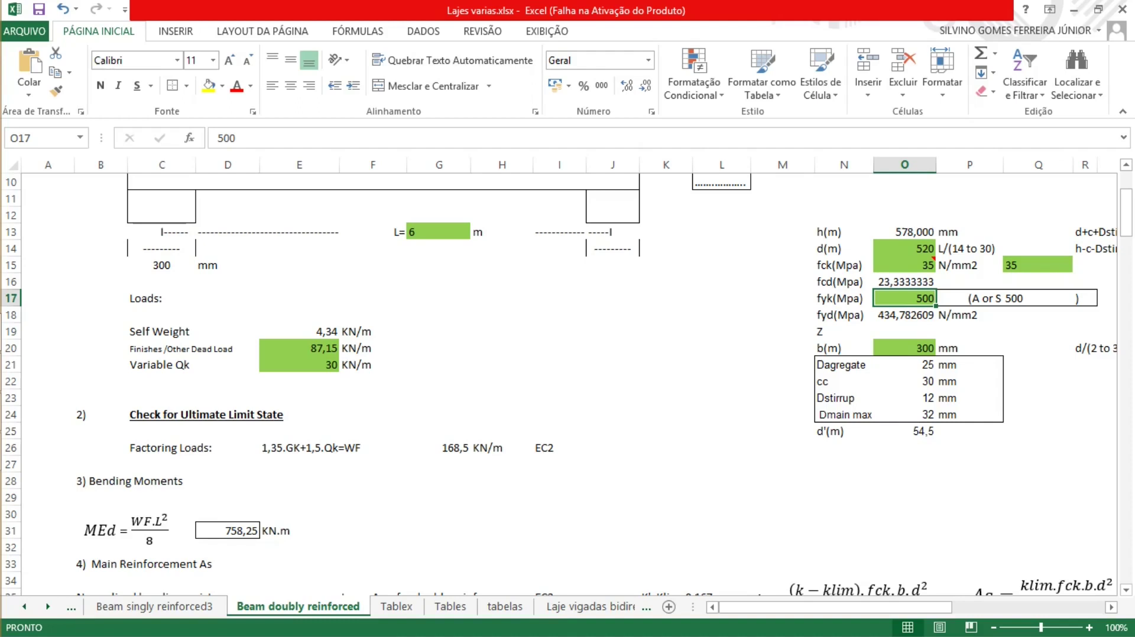
click(904, 315)
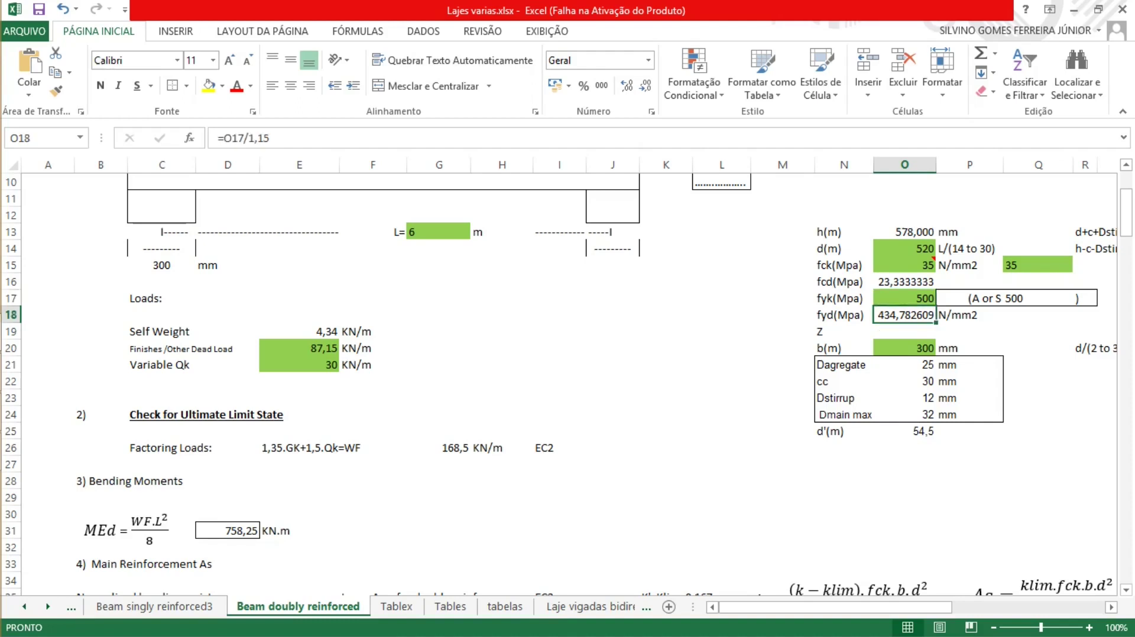
click(904, 299)
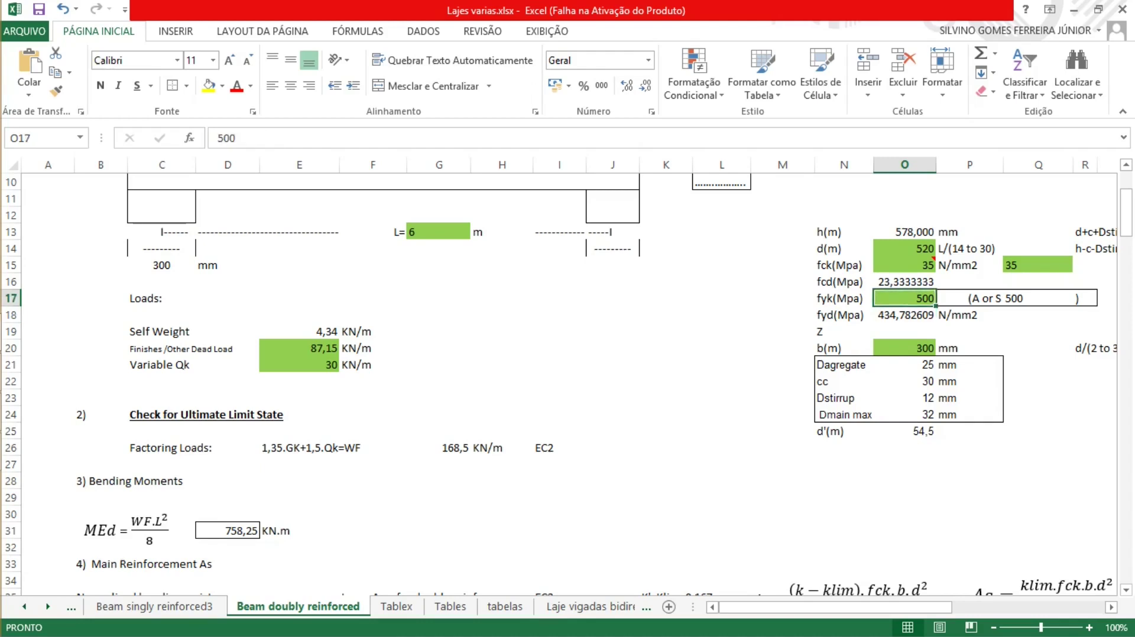
click(904, 315)
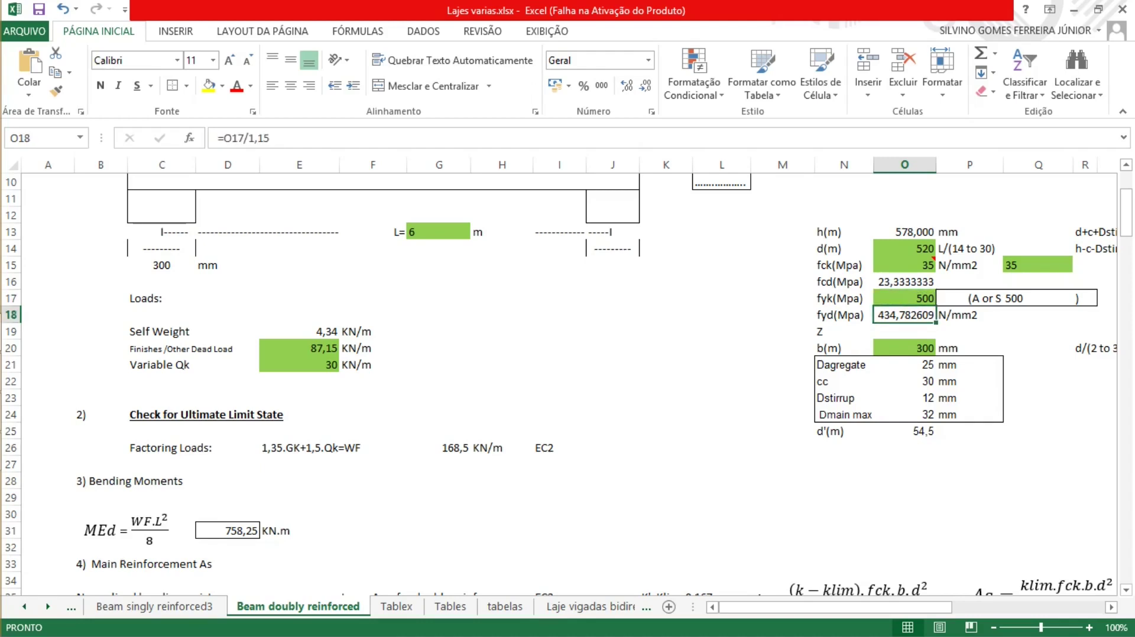
Step: Check the beam width b in O20 against the d/(2 to 3) sizing rule in R20
click(903, 348)
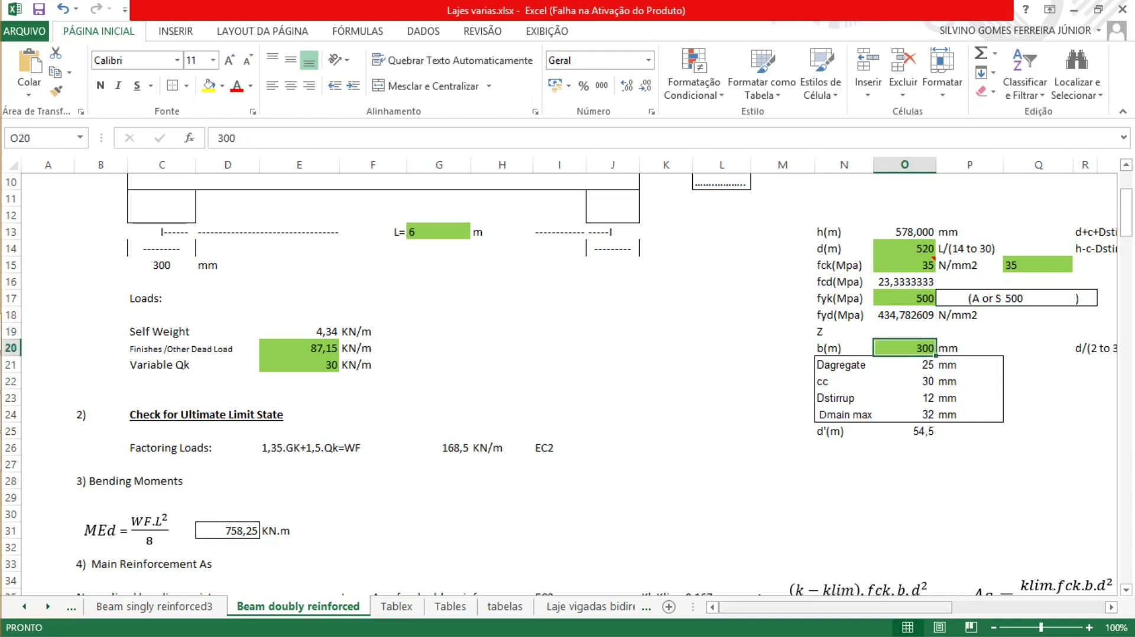
scroll(569, 384, right, 1)
click(1041, 348)
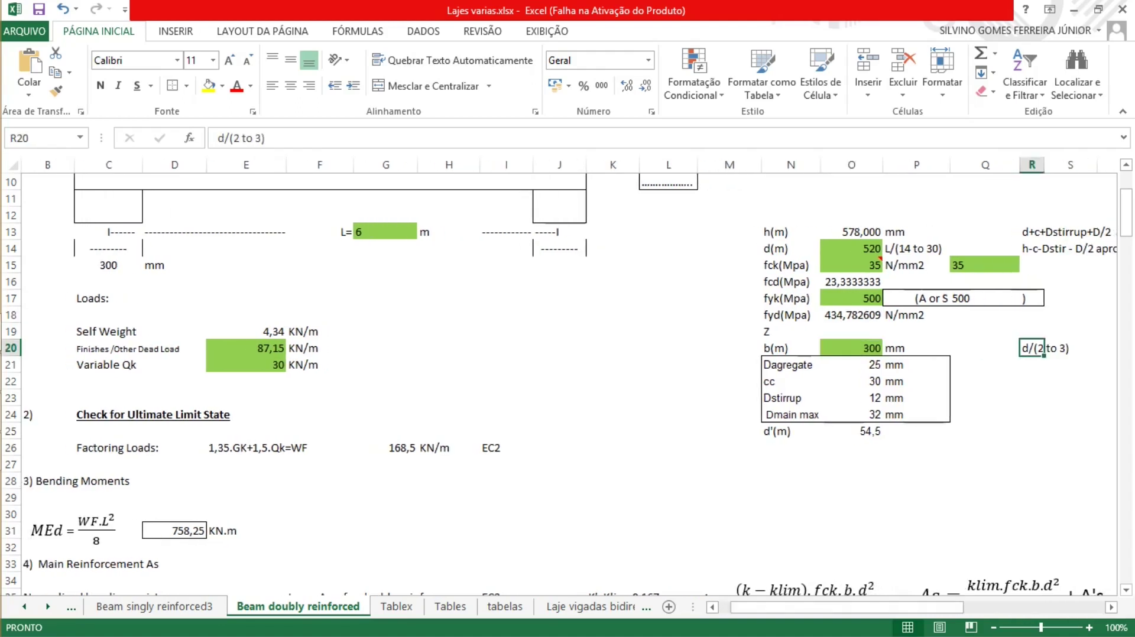
drag(934, 607, 920, 607)
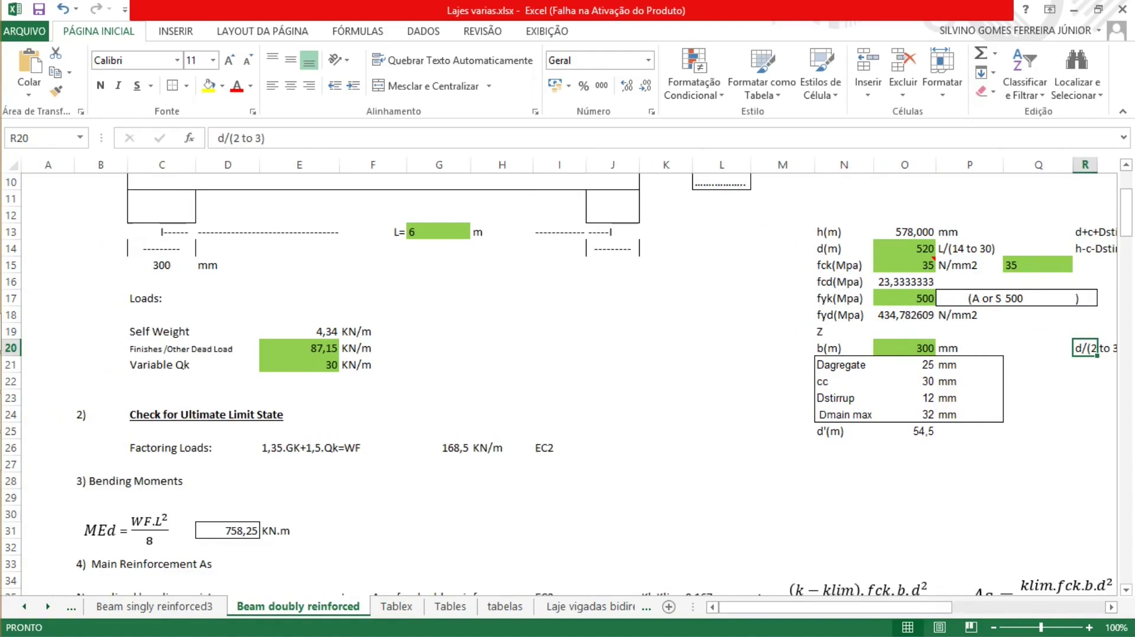
Step: Calculate a trial beam width in L20 with the formula =520/2
click(722, 348)
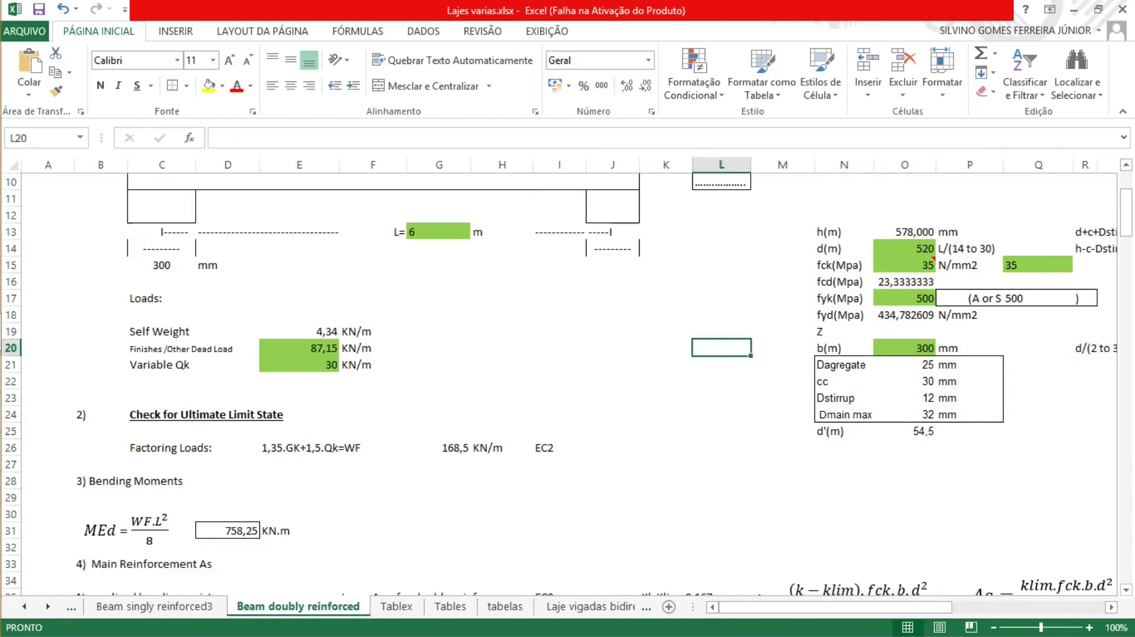
text(=)
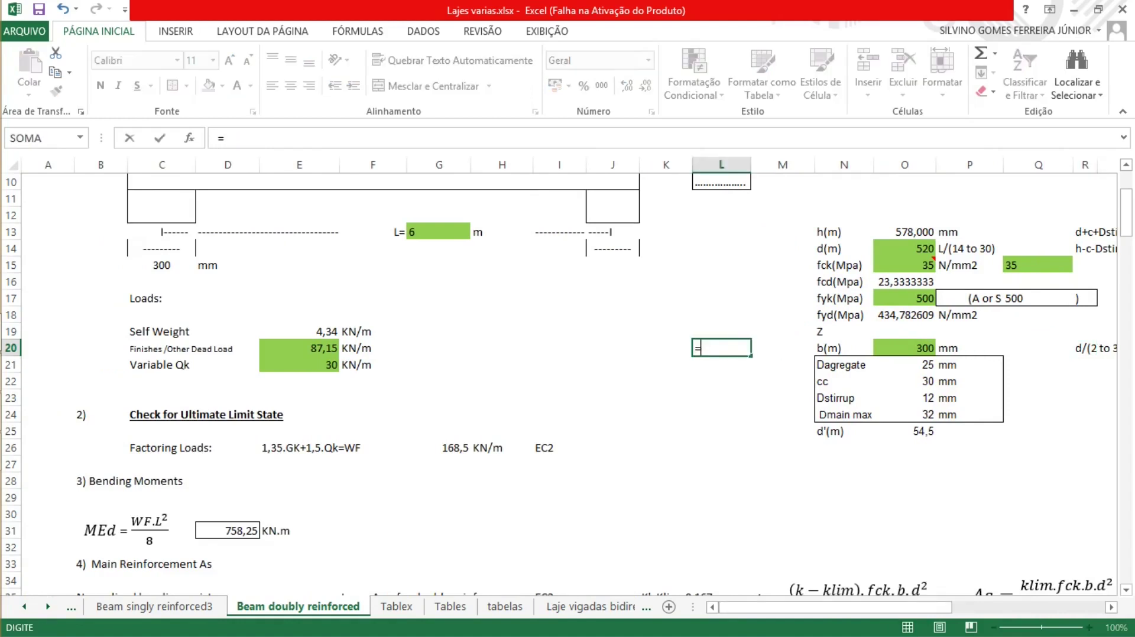
text(520)
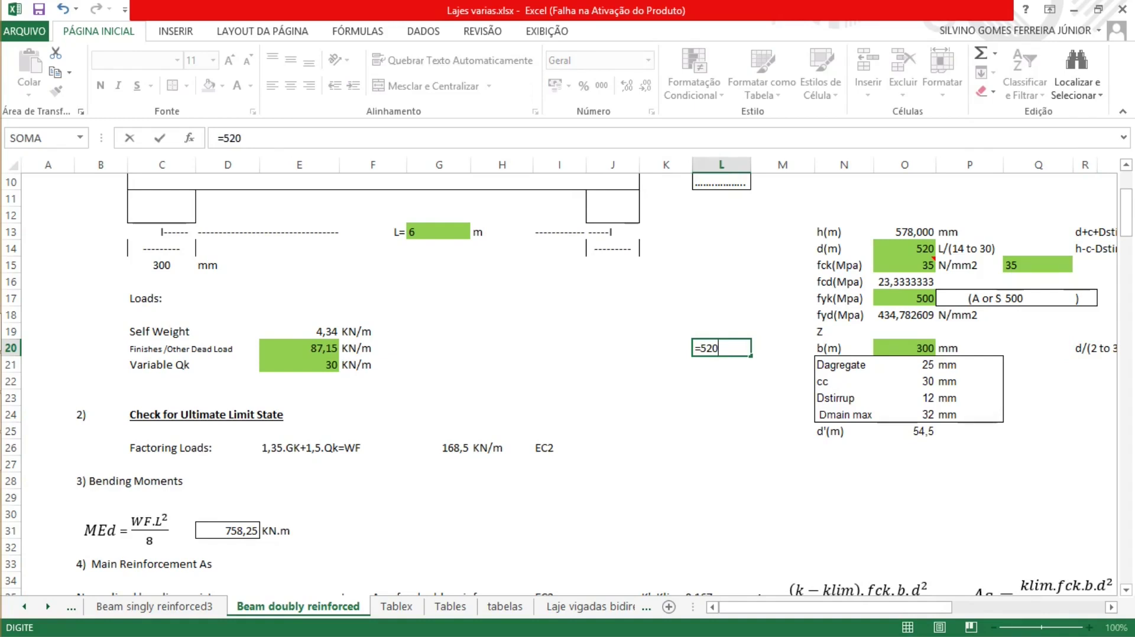
text(/2)
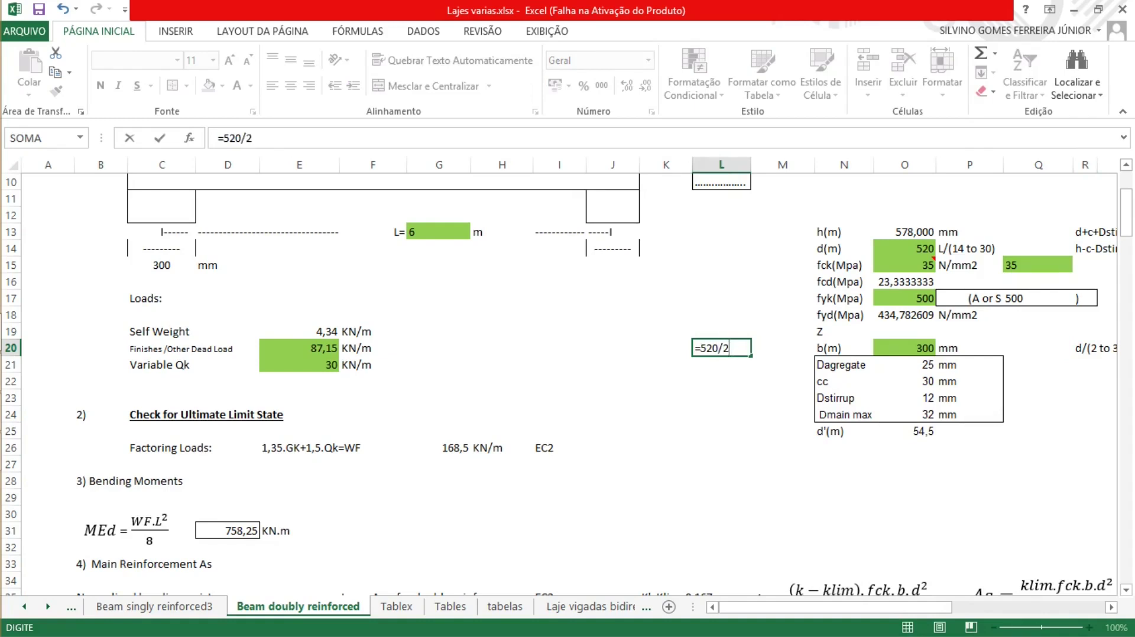
key(Return)
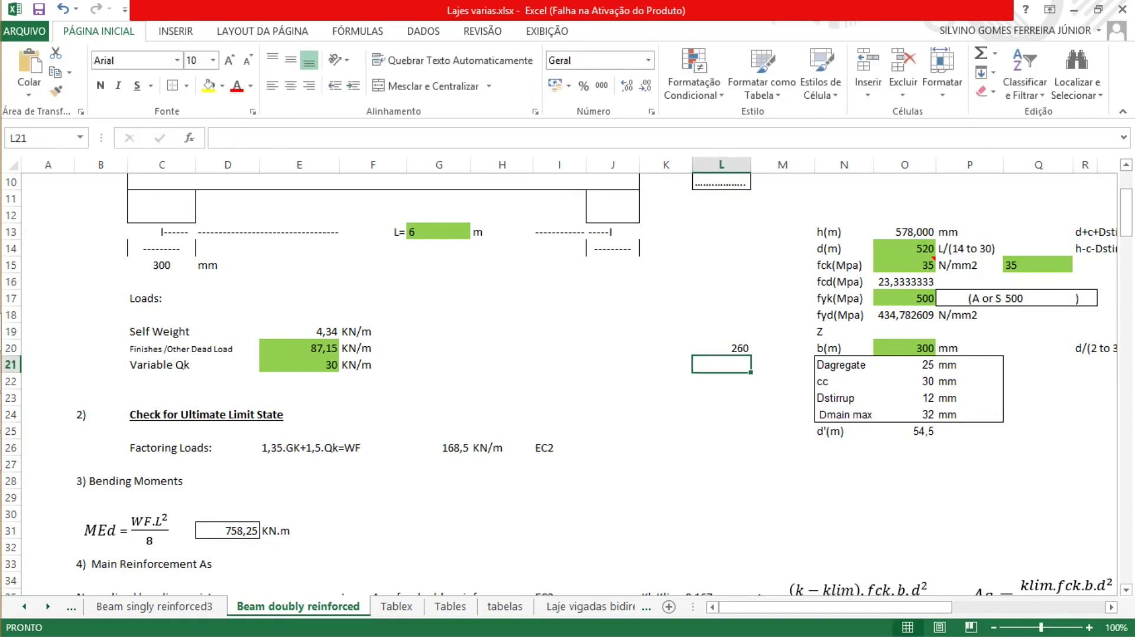
Step: Clear the trial width formula from L20 and return to the beam width b in O20
click(720, 348)
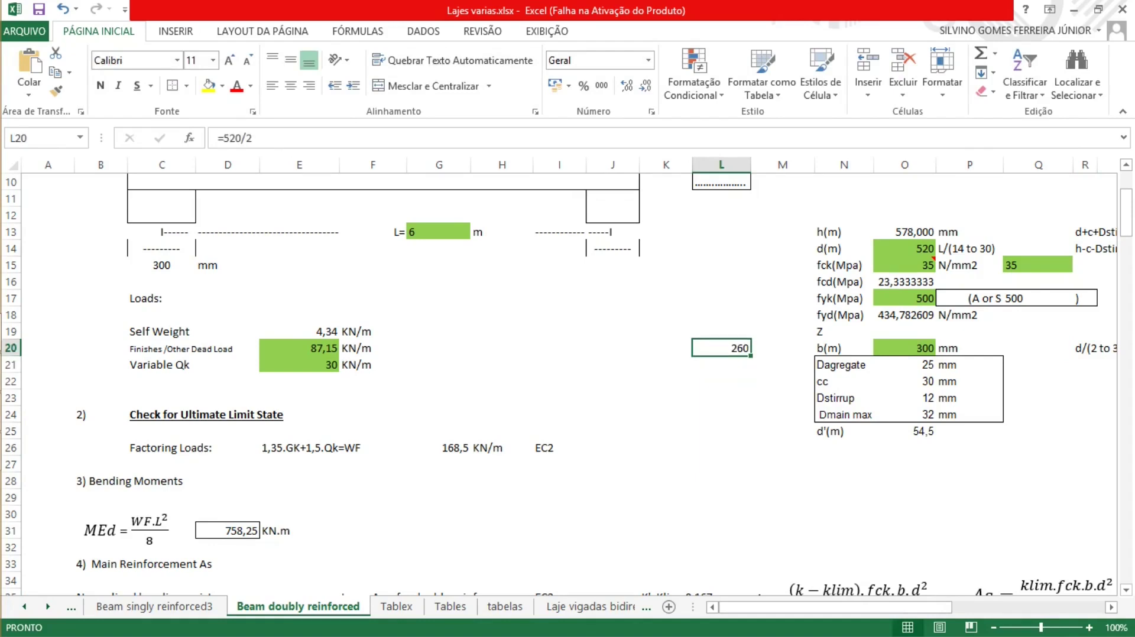
key(Delete)
click(904, 348)
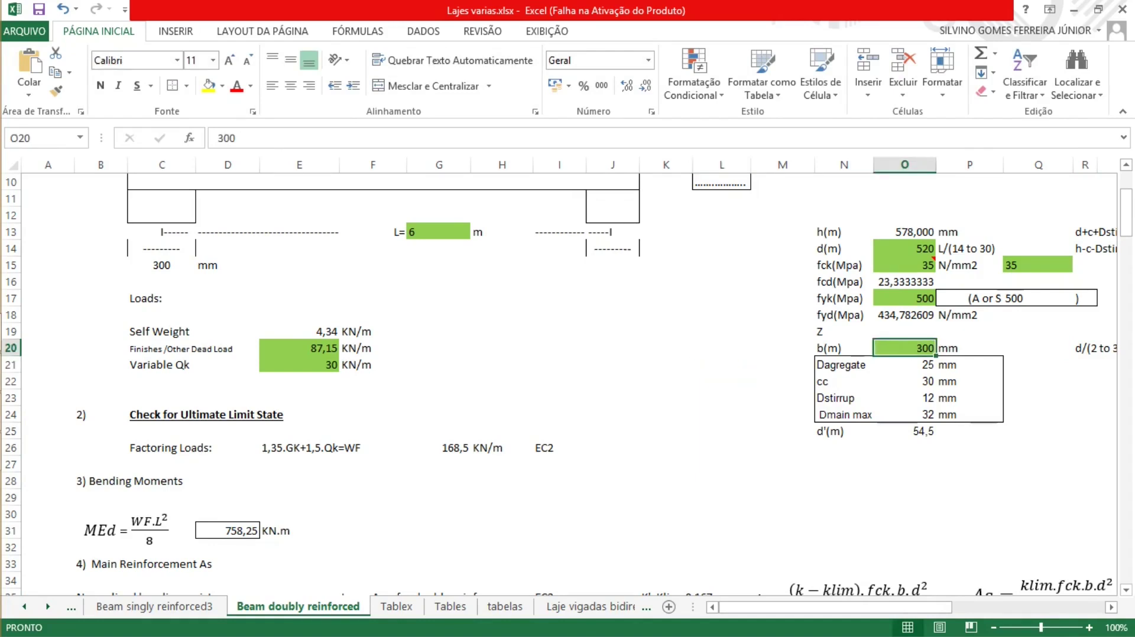
Step: Look over the beam cross-section sketch with its width b and height h
click(721, 414)
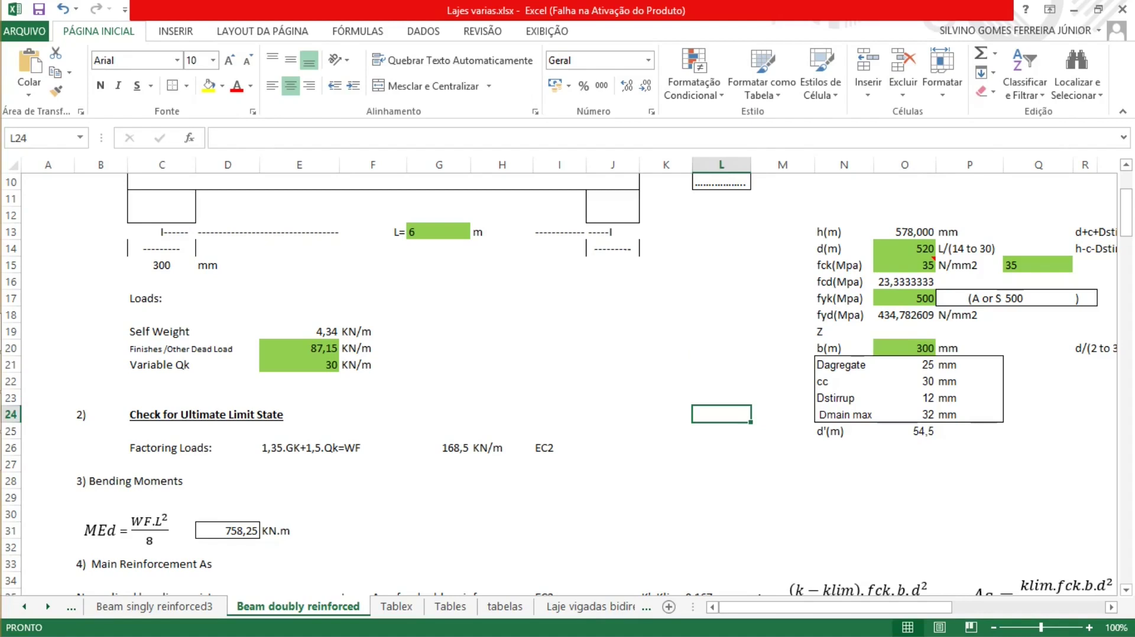
scroll(567, 385, up, 2)
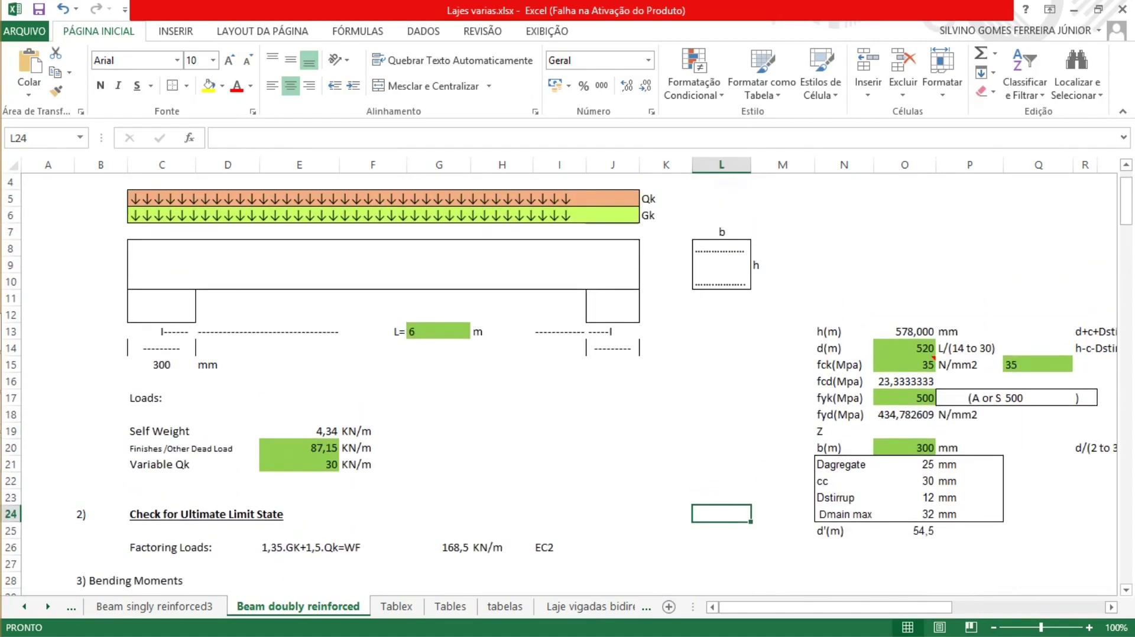
click(720, 298)
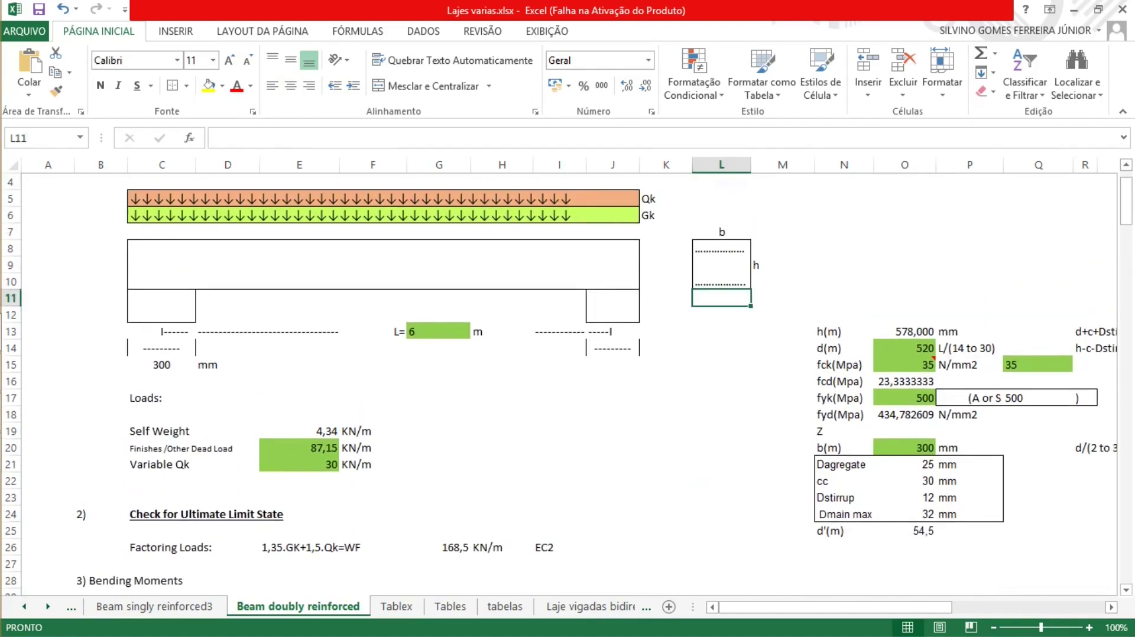
scroll(566, 385, down, 2)
click(720, 364)
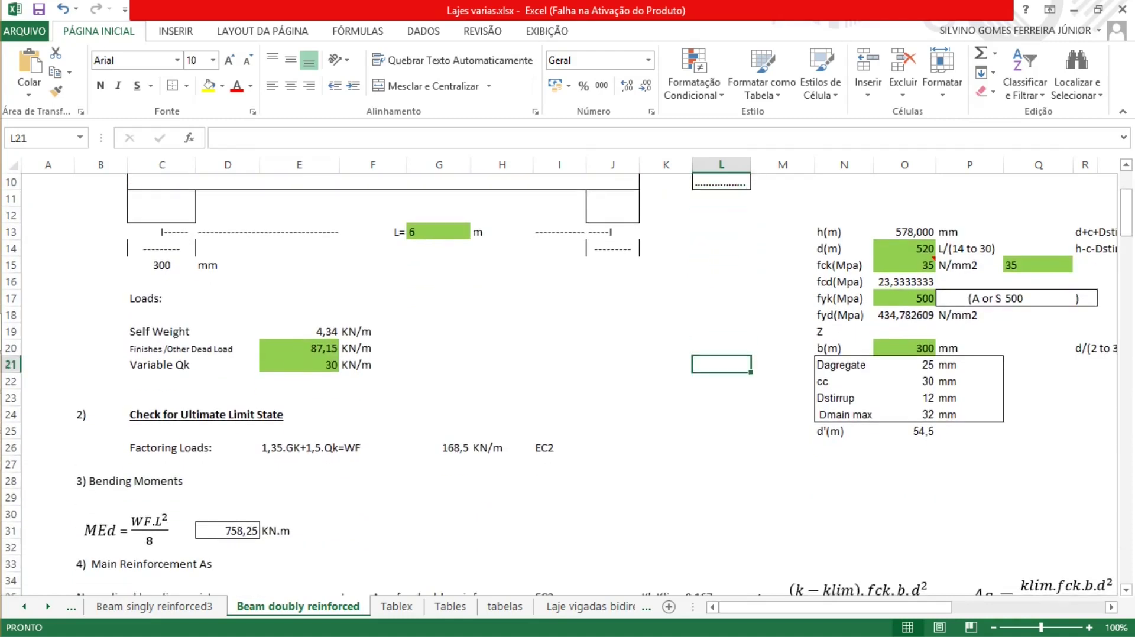
Step: Go through the Dagregate, cc, Dstirrup and Dmain max cells, O21 to O24
scroll(721, 365, up, 1)
click(903, 414)
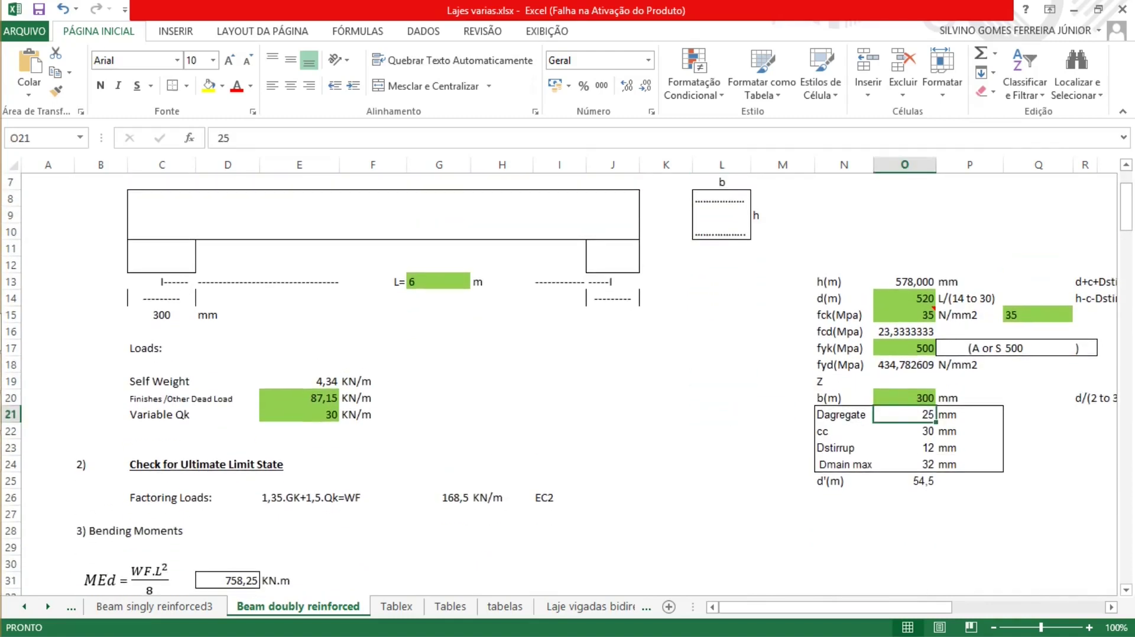
click(903, 431)
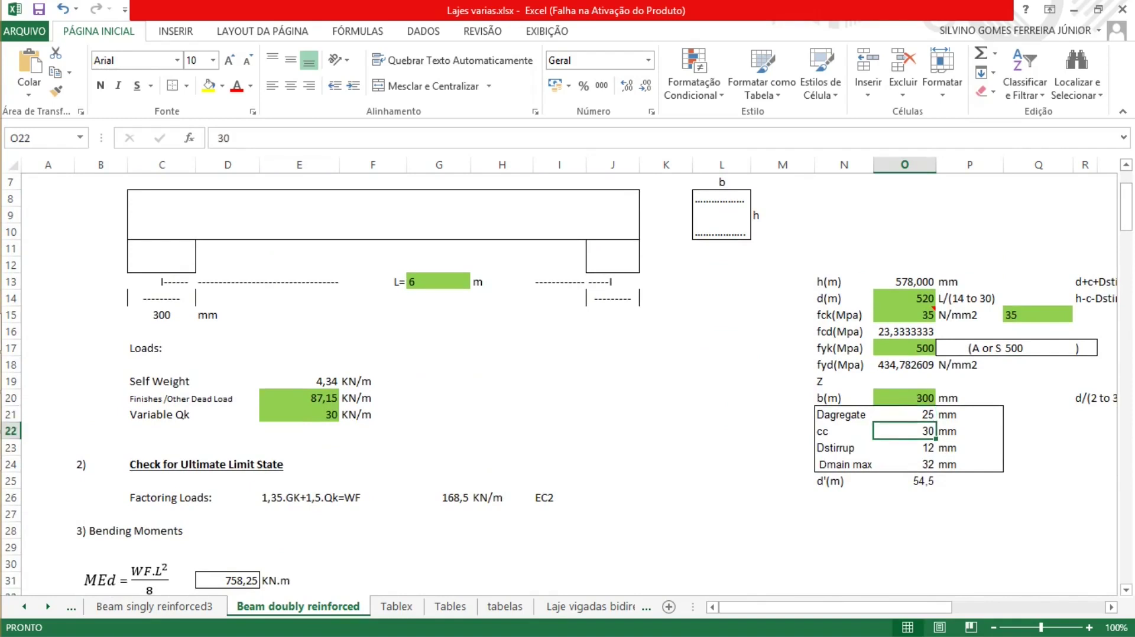
click(904, 447)
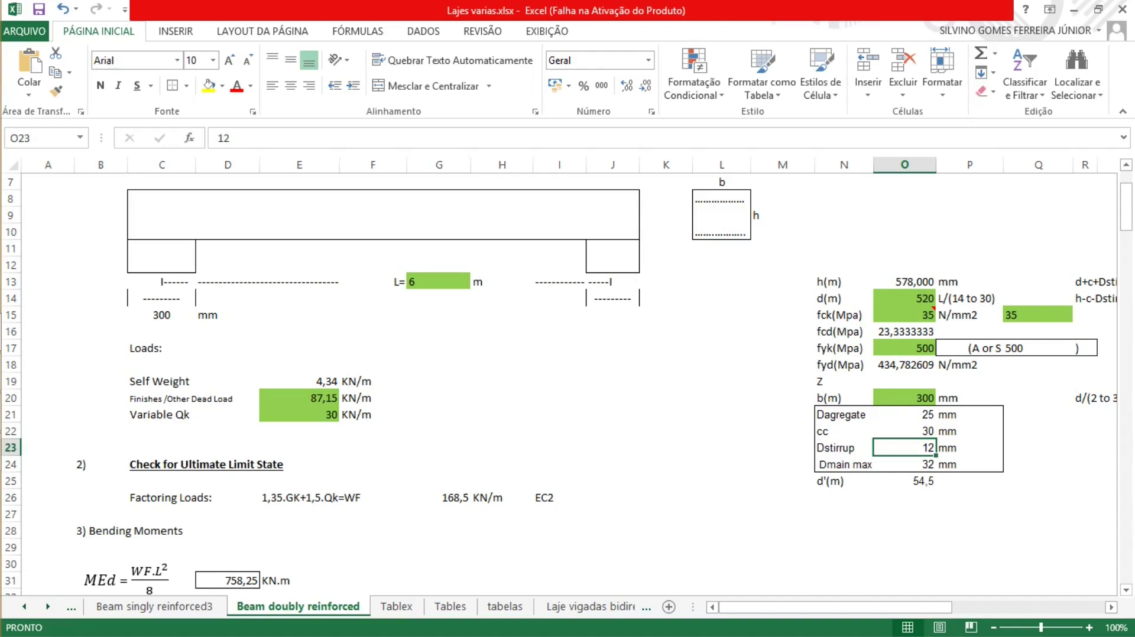
click(904, 464)
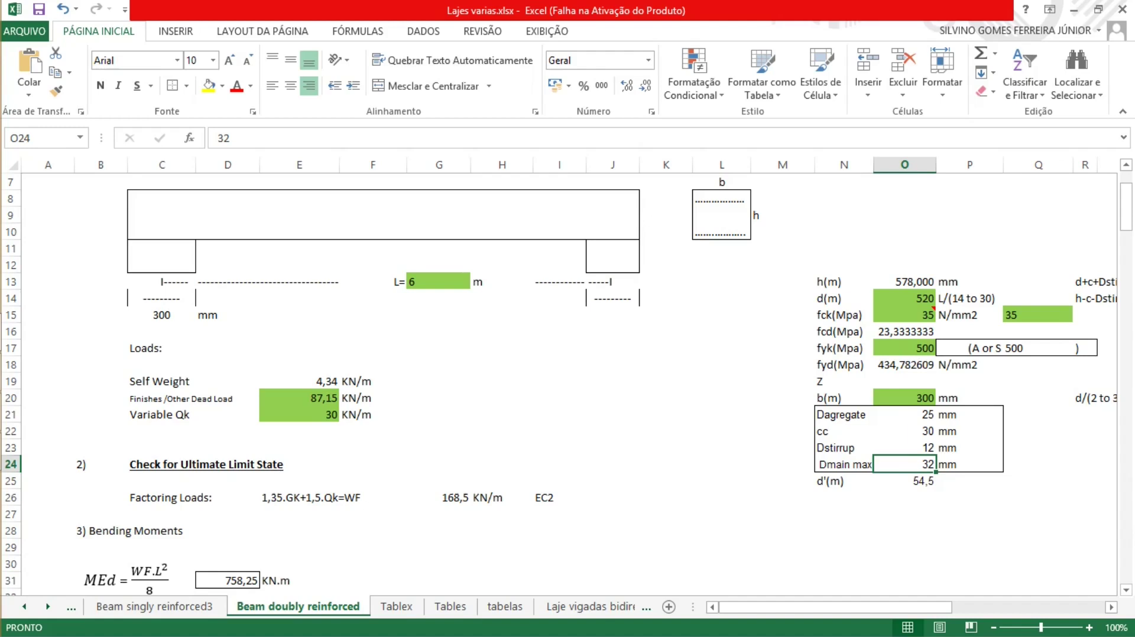
Step: Inspect the d' formula in O25 and its references to the cover and stirrup diameter, leaving it unedited
double_click(904, 481)
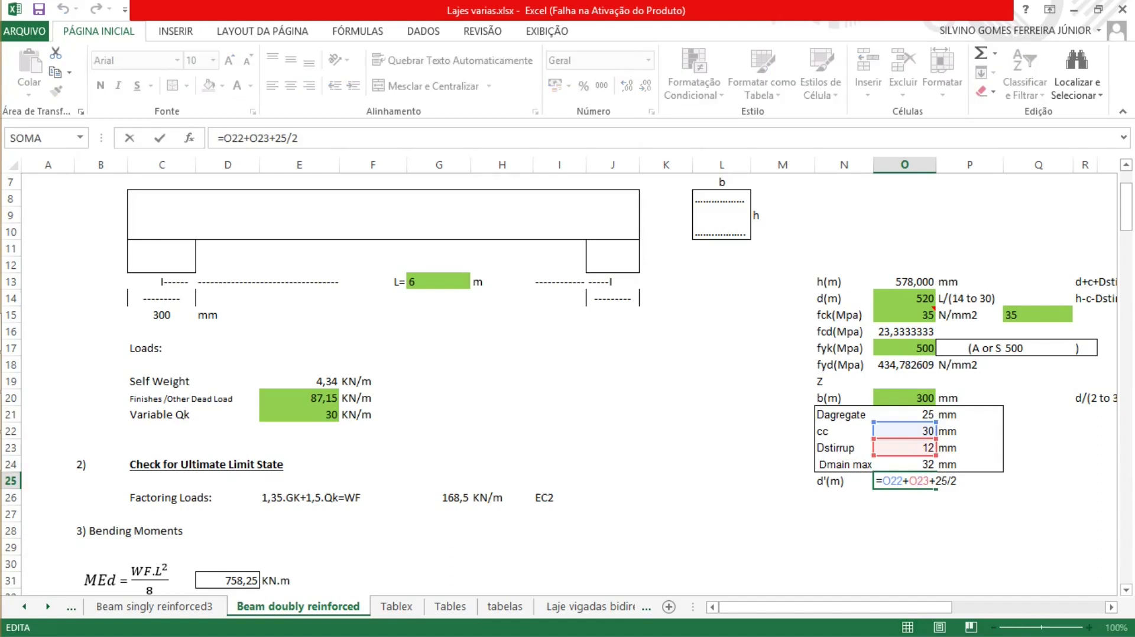
click(917, 481)
key(Return)
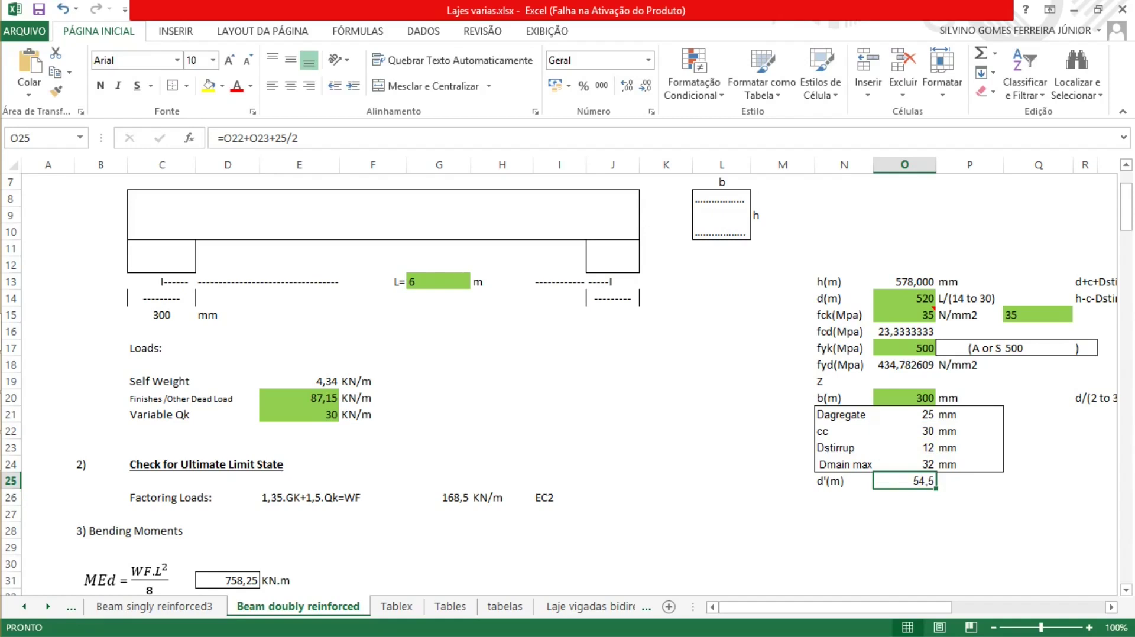
double_click(903, 480)
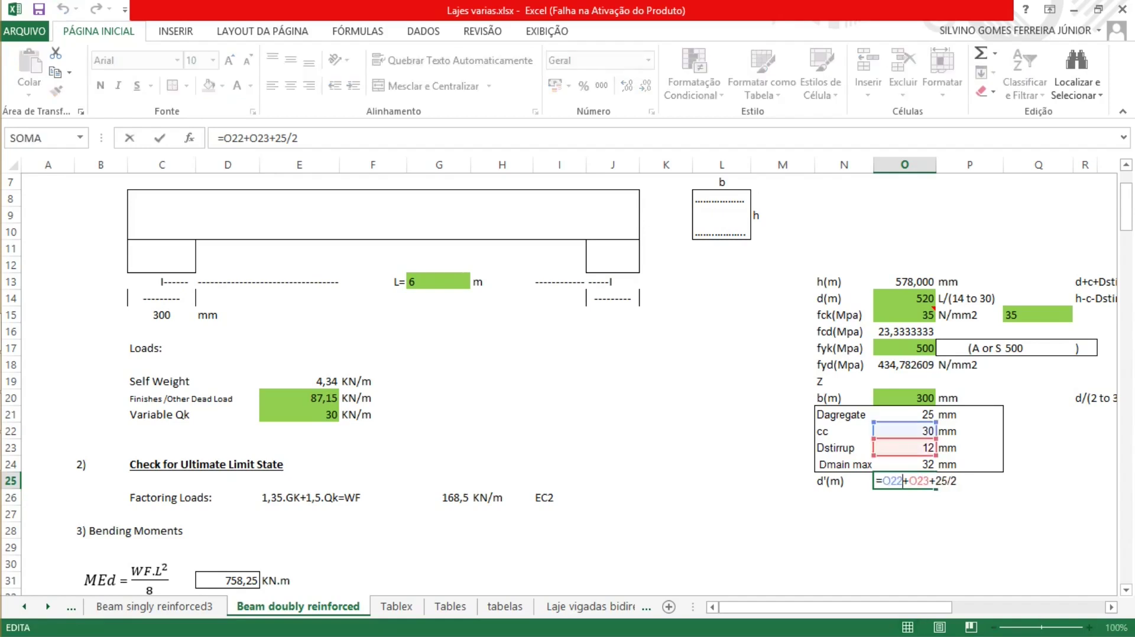
key(Escape)
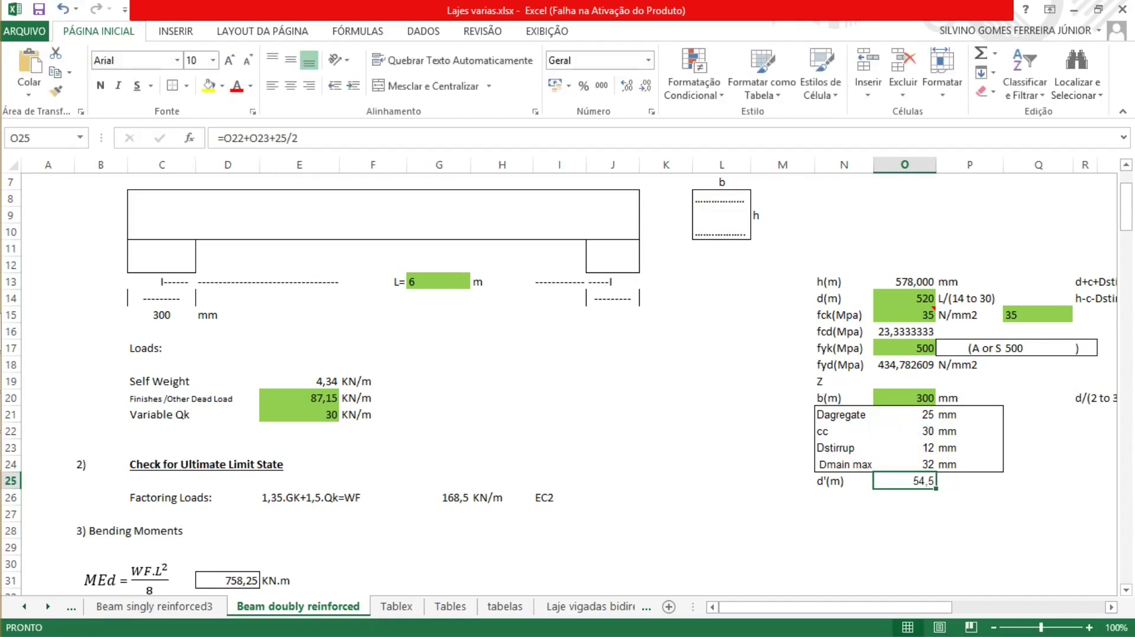
click(904, 514)
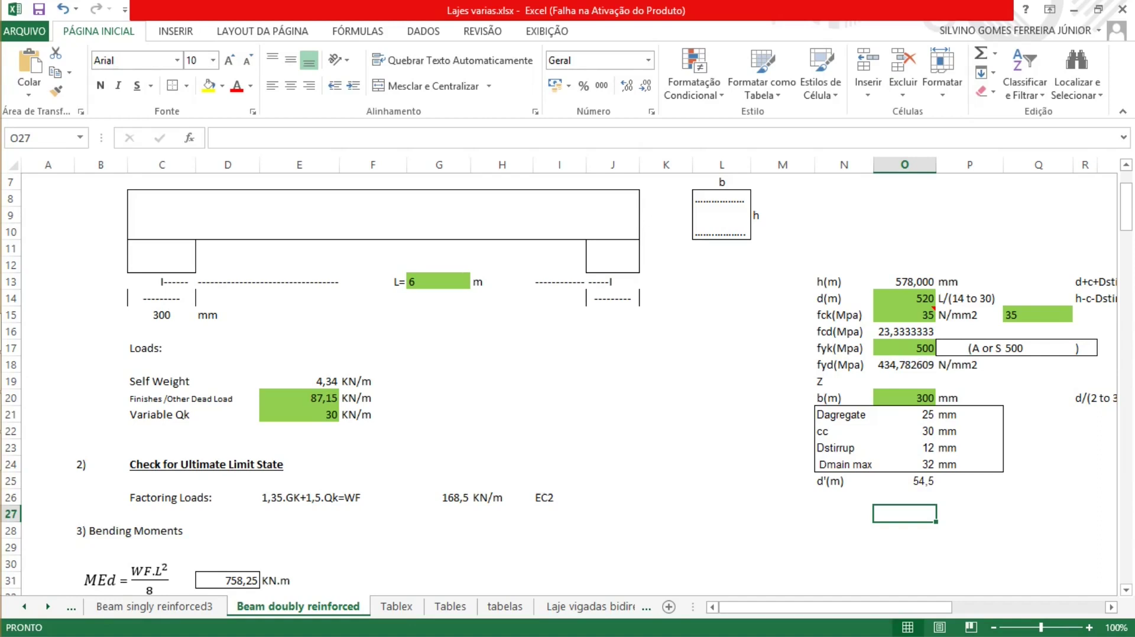
Step: Inspect the beam height h formula in O13 and relate it to the h side of the cross-section sketch
click(904, 281)
key(F2)
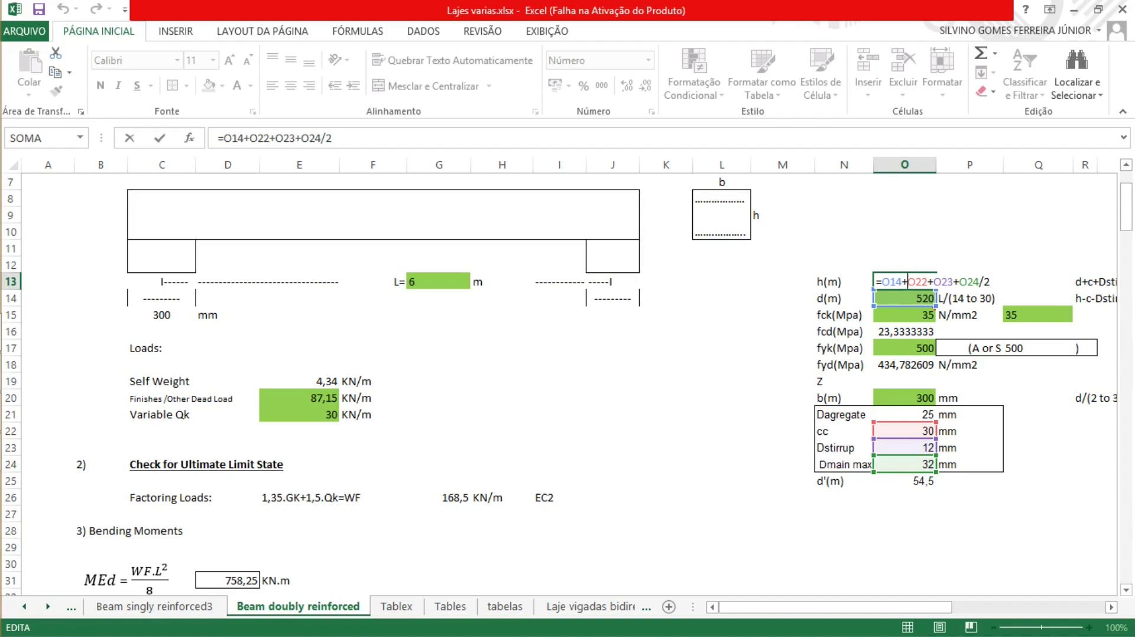
key(Return)
click(904, 281)
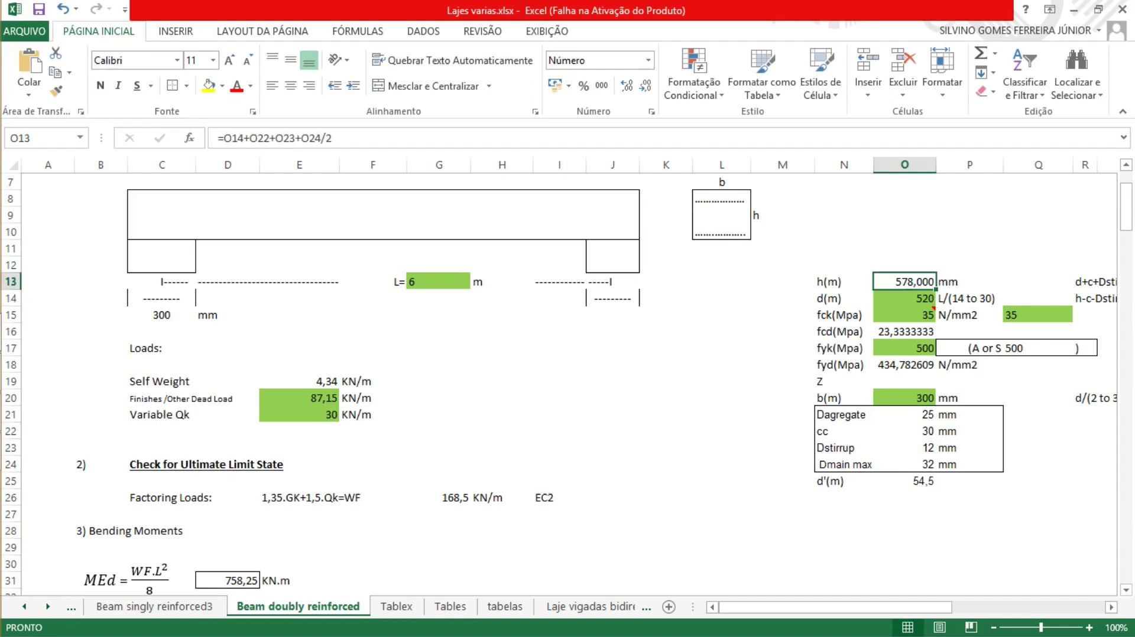
drag(782, 231, 782, 198)
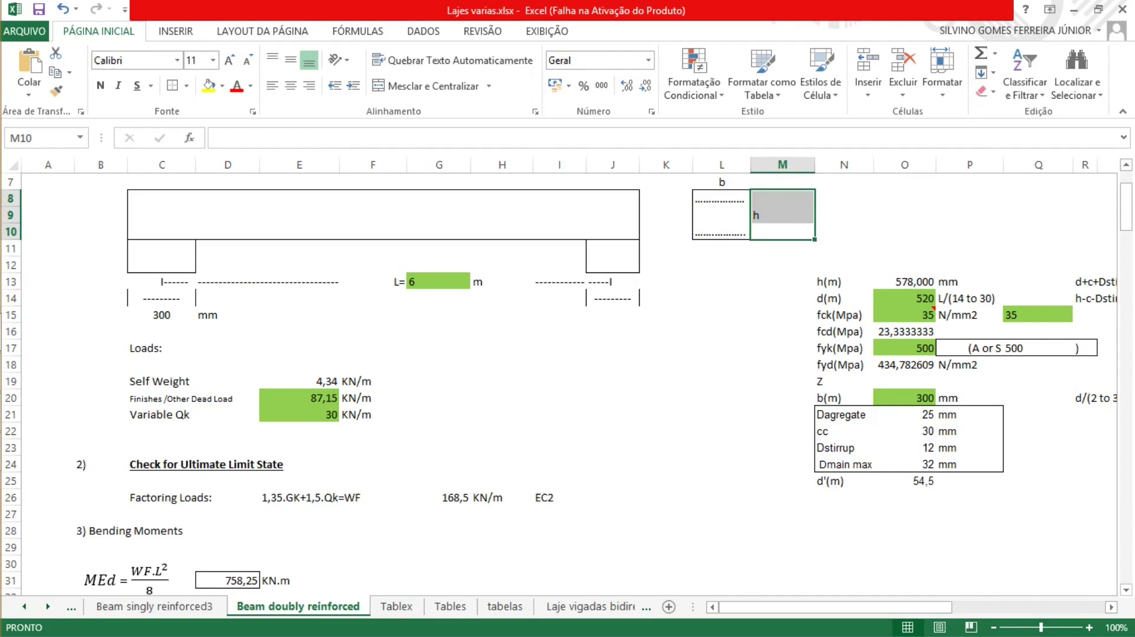
Step: Relate the cross-section sketch in L8:L10 to the width b, effective depth d and height h cells, O20, O14 and O13
drag(721, 198, 720, 232)
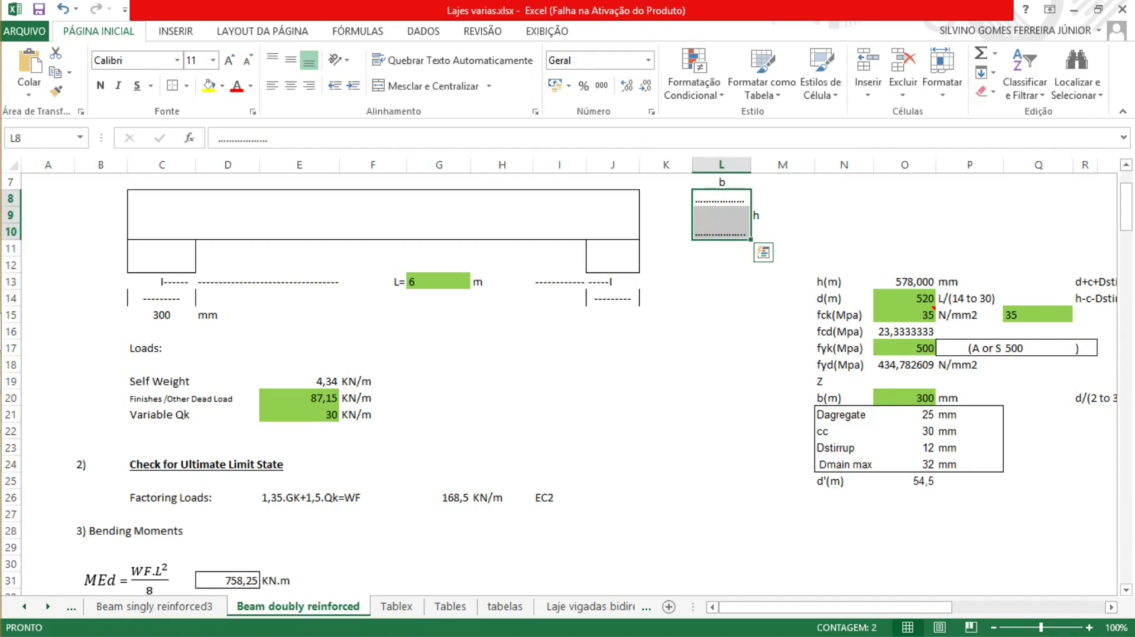
click(905, 398)
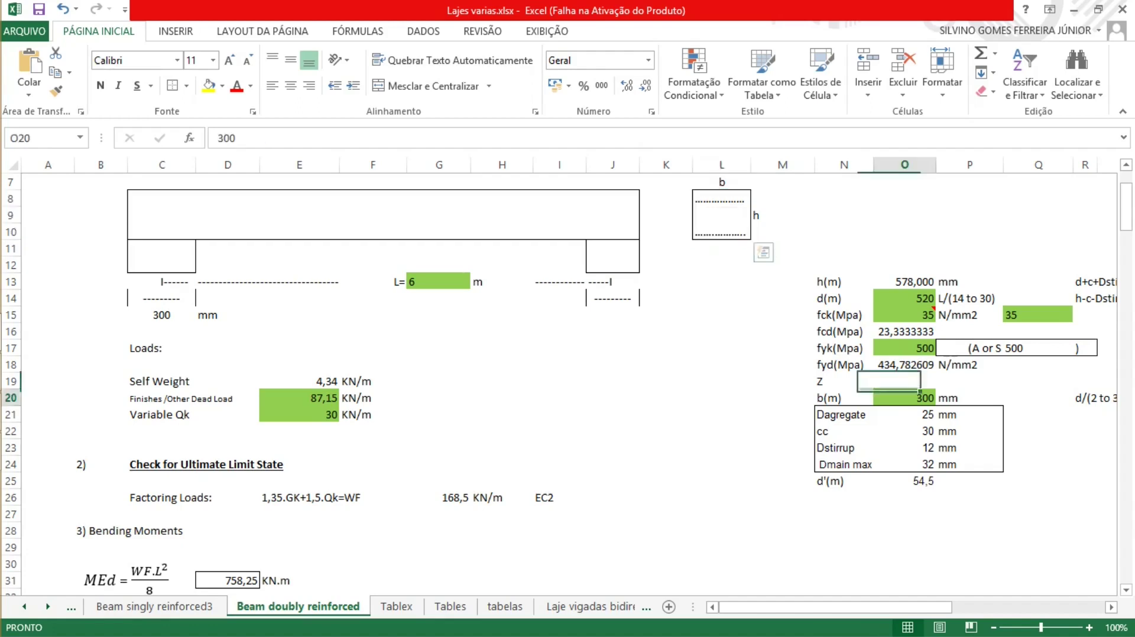
click(904, 298)
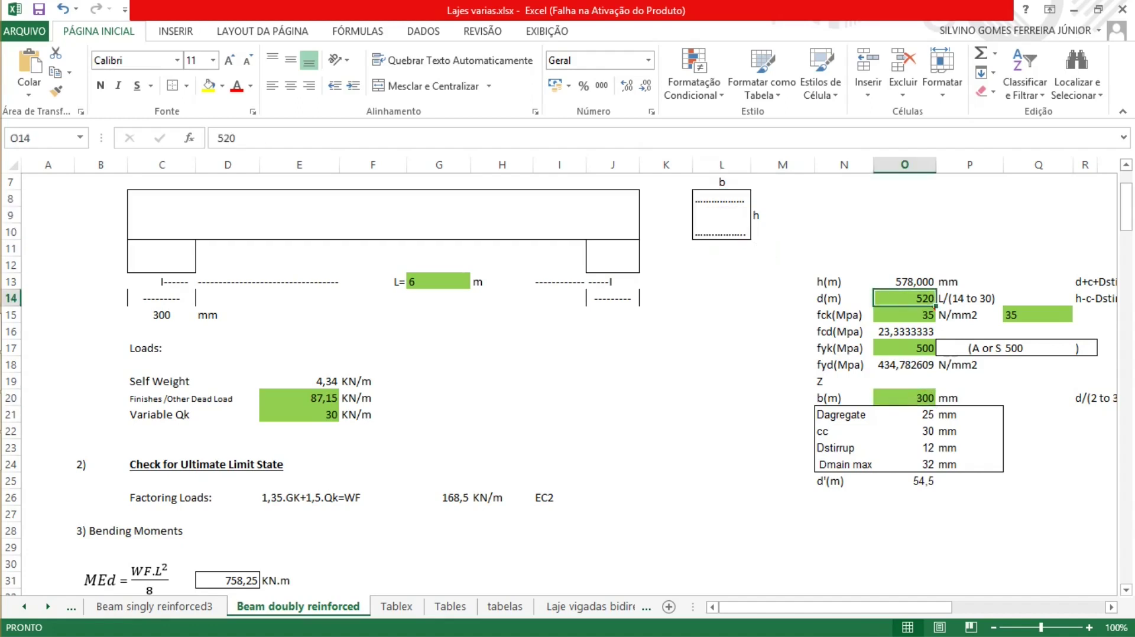
click(904, 281)
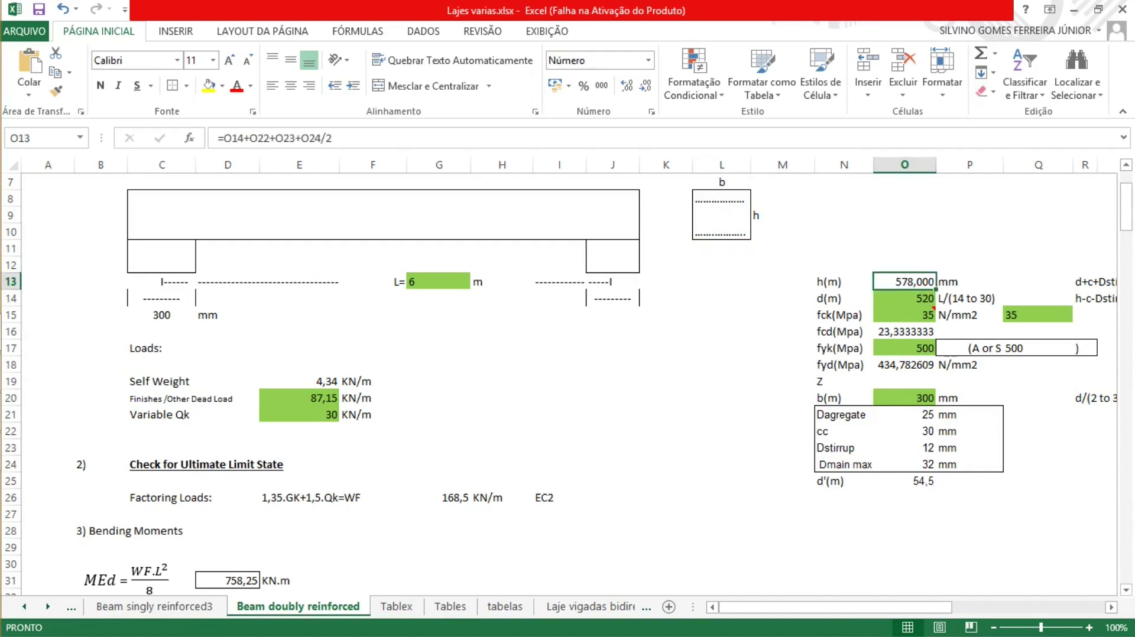
click(666, 347)
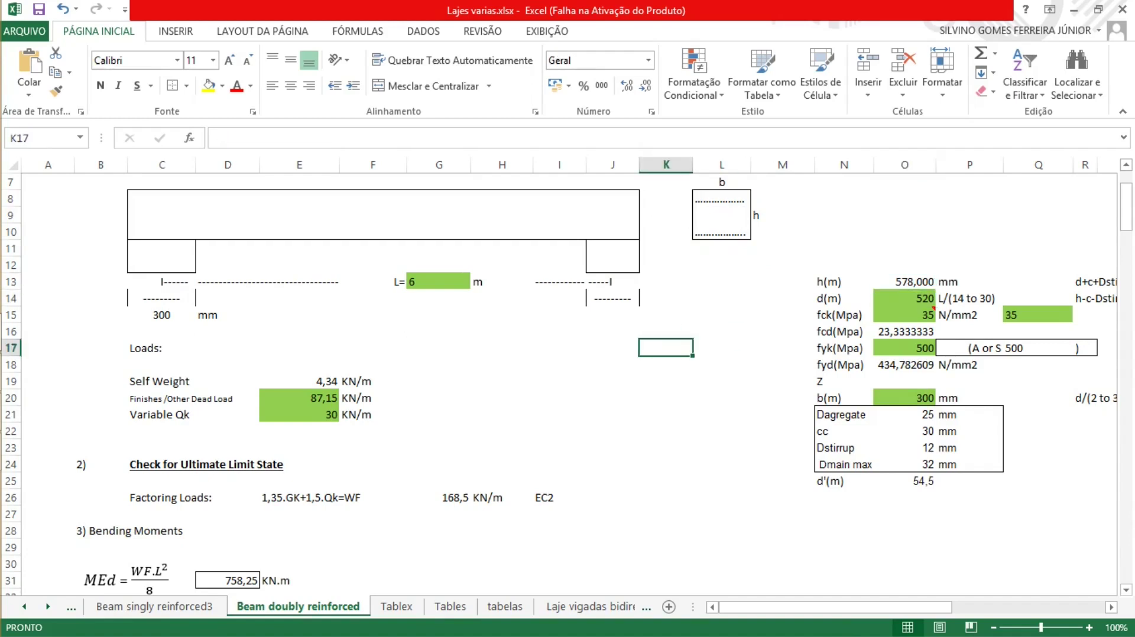
Step: Inspect the Self Weight formula in E19, including its 25 factor and the 10^6 unit conversion, leaving it unedited
double_click(319, 381)
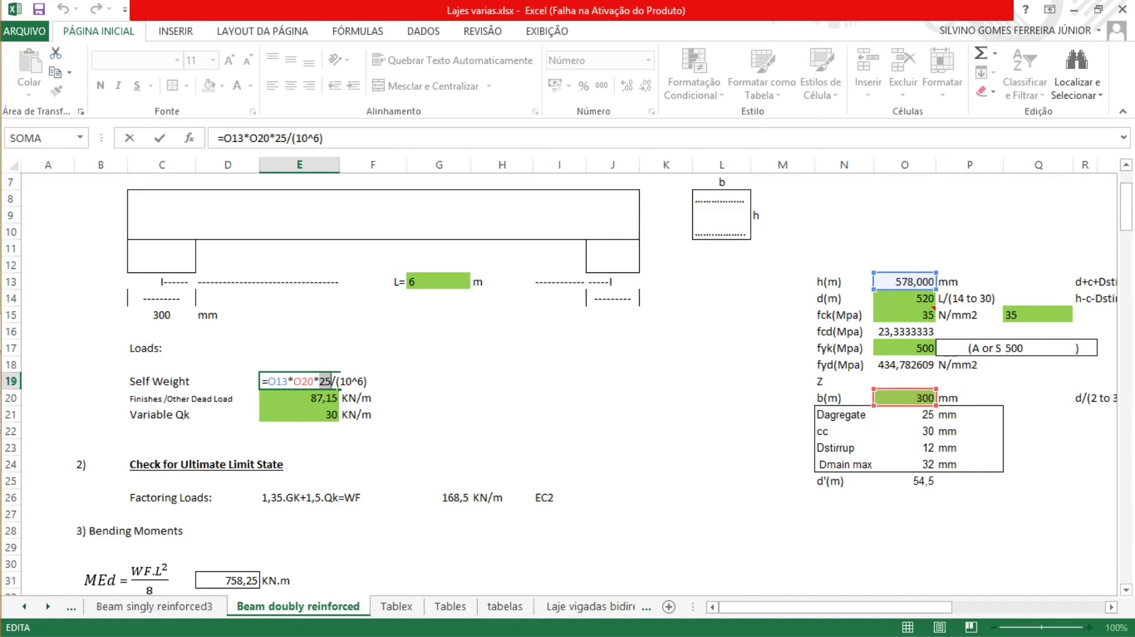
drag(335, 381, 368, 382)
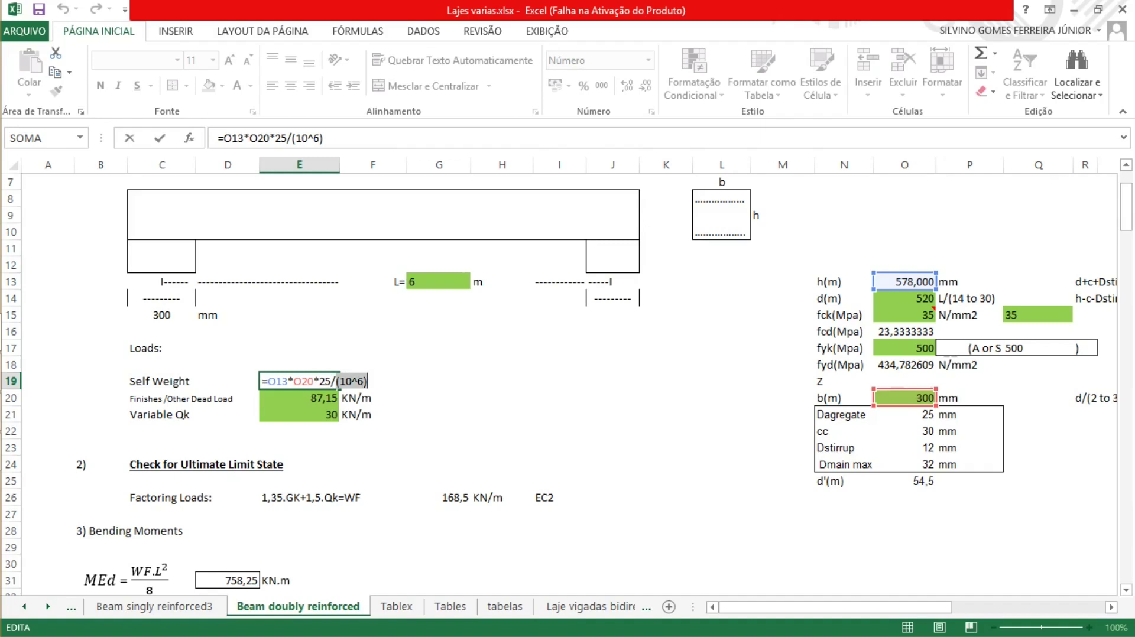
key(Return)
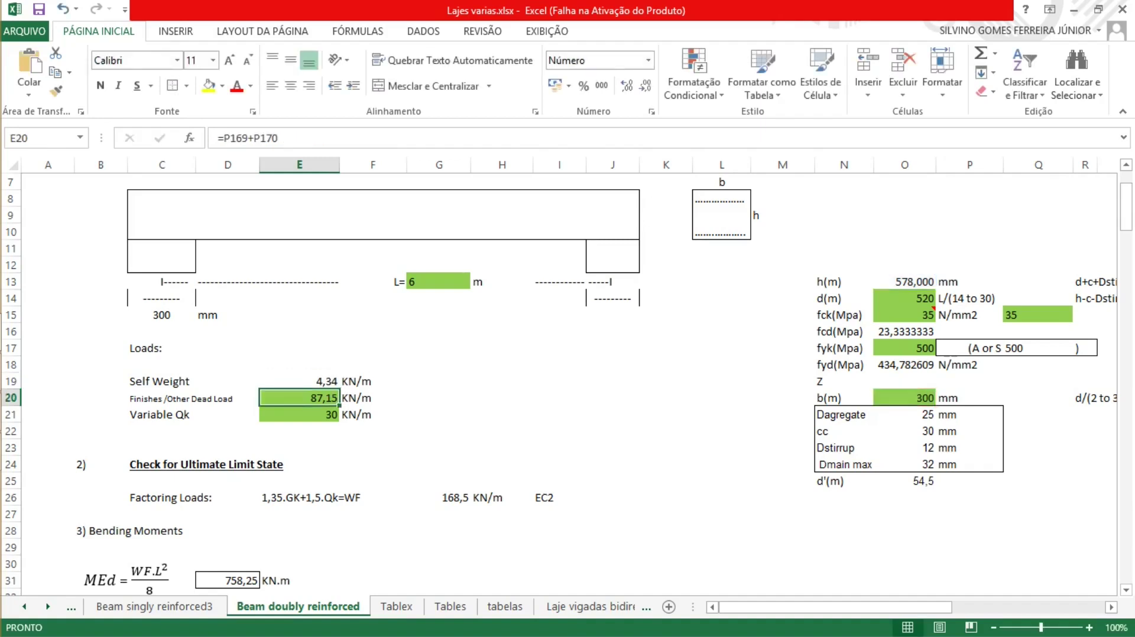
click(501, 398)
click(299, 381)
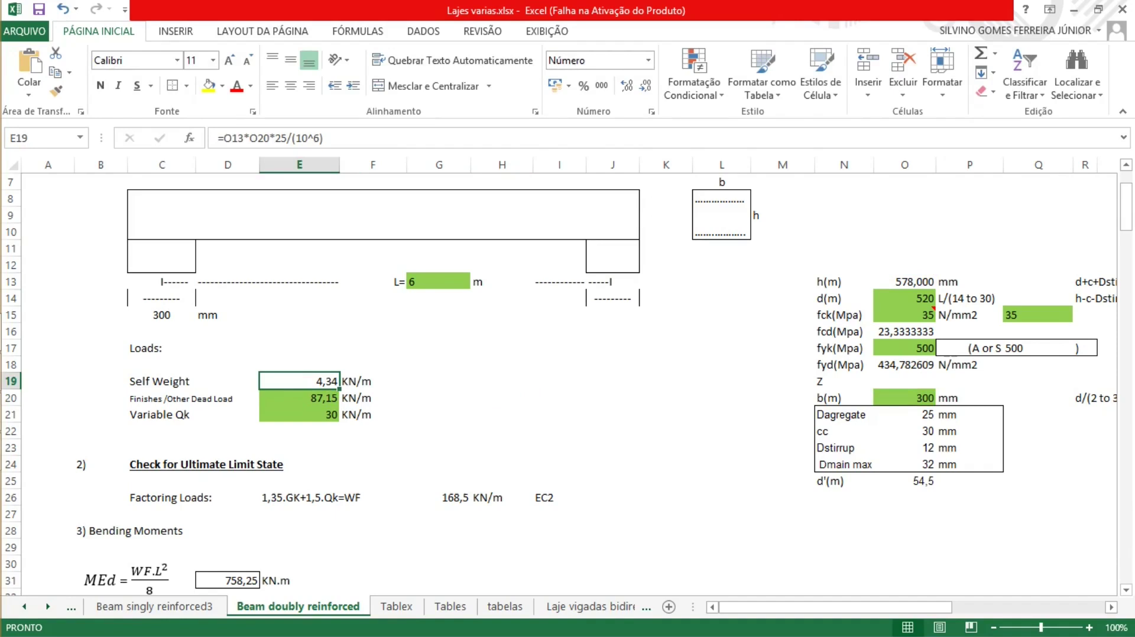
Step: Match the Self Weight, Finishes and Variable Qk load labels with the Gk and Qk load diagram above the beam
drag(172, 382, 193, 400)
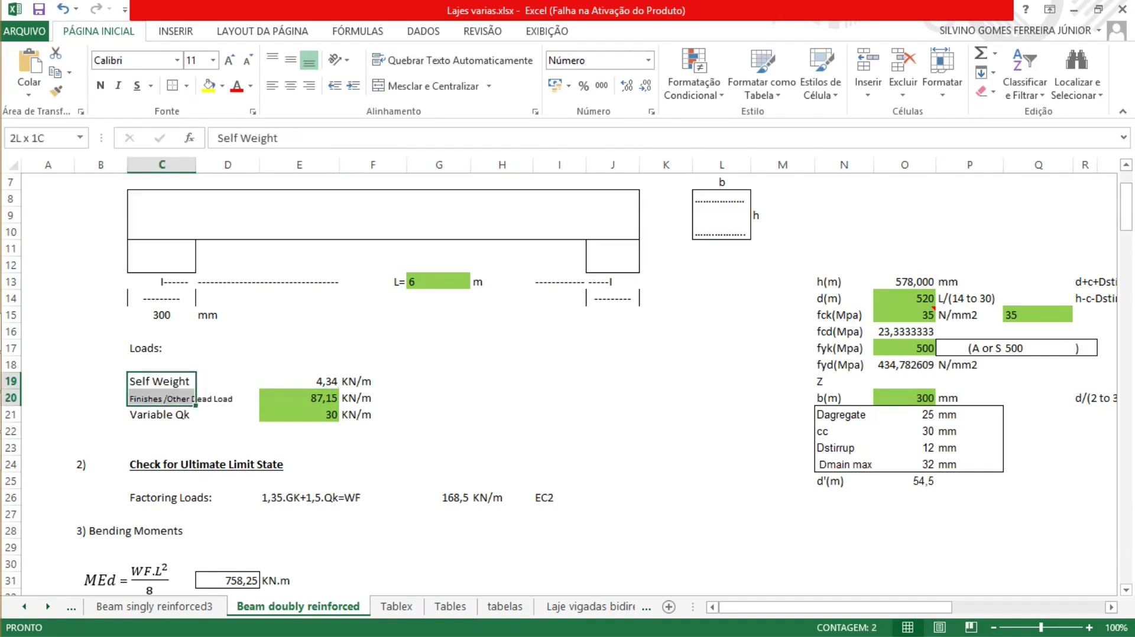
click(178, 415)
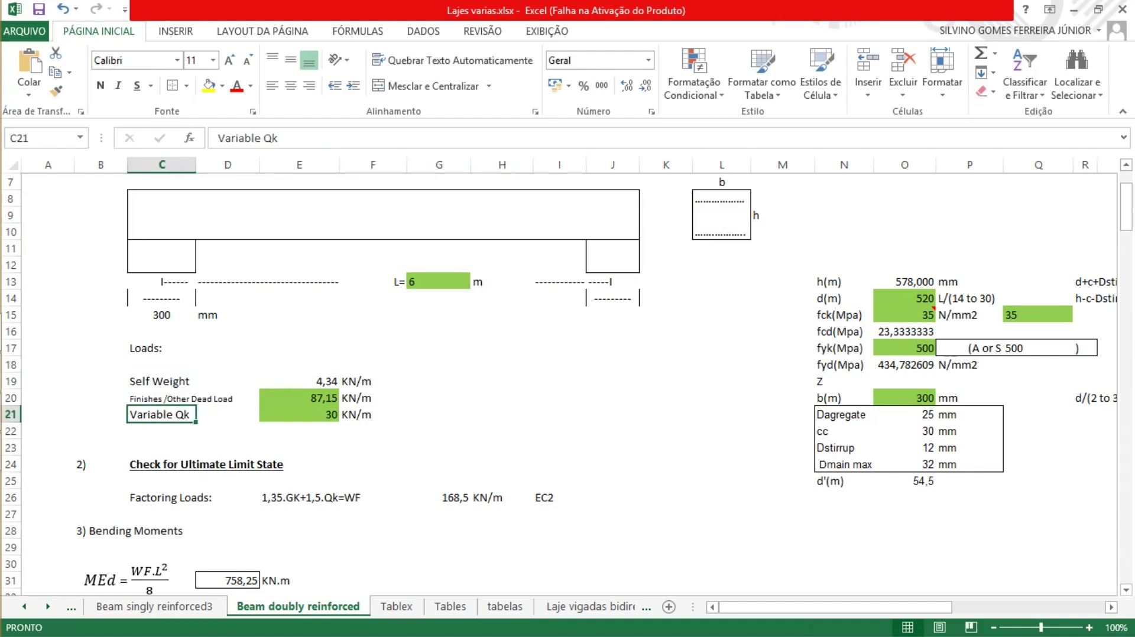
scroll(568, 384, down, 3)
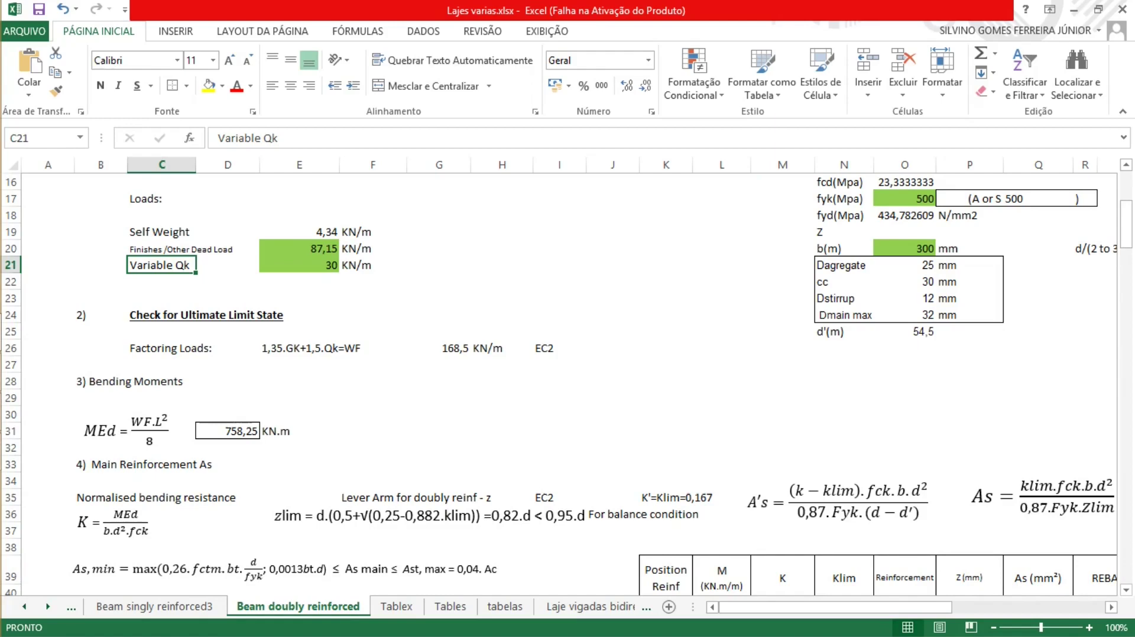
scroll(567, 384, up, 4)
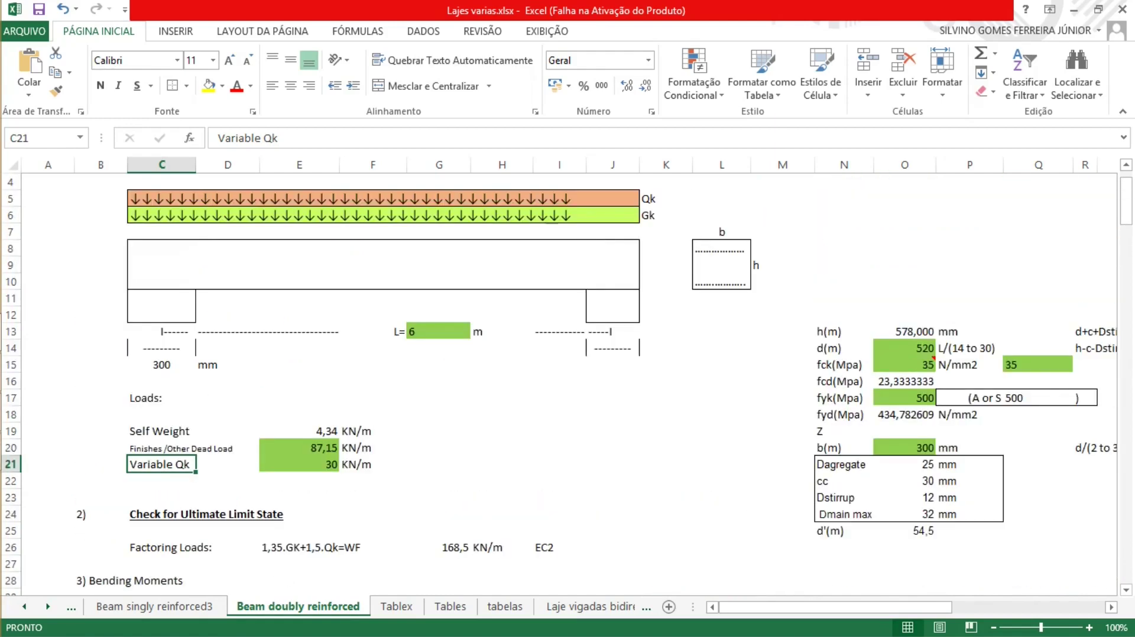
scroll(568, 384, down, 3)
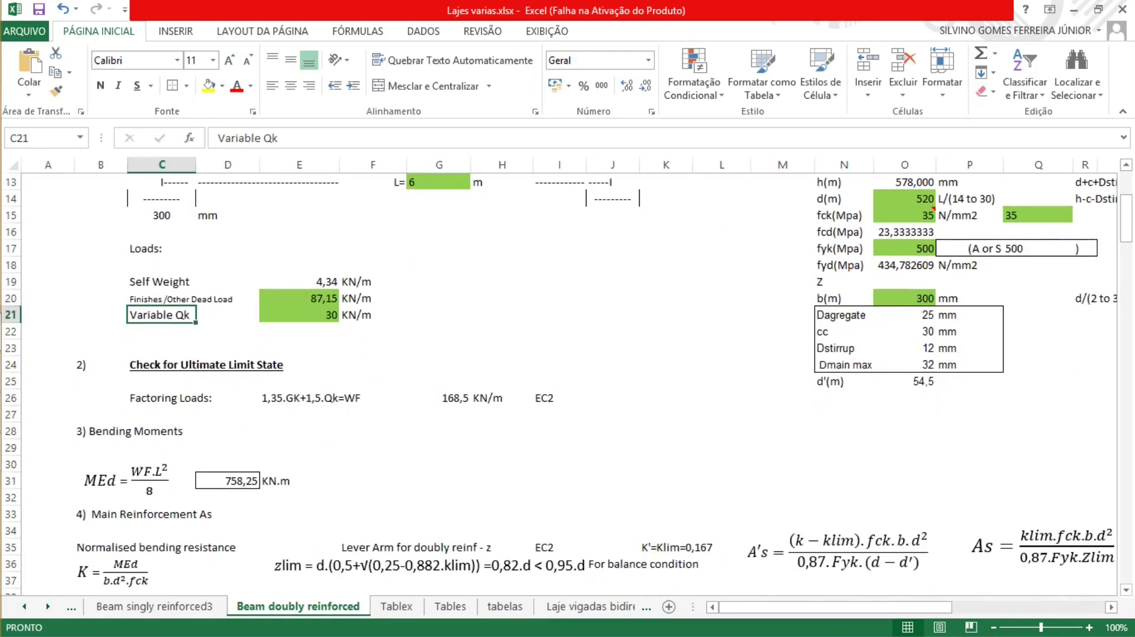
Step: Inspect the Factoring Loads formula in G26 and its references to the dead and variable loads, leaving it unedited
click(162, 398)
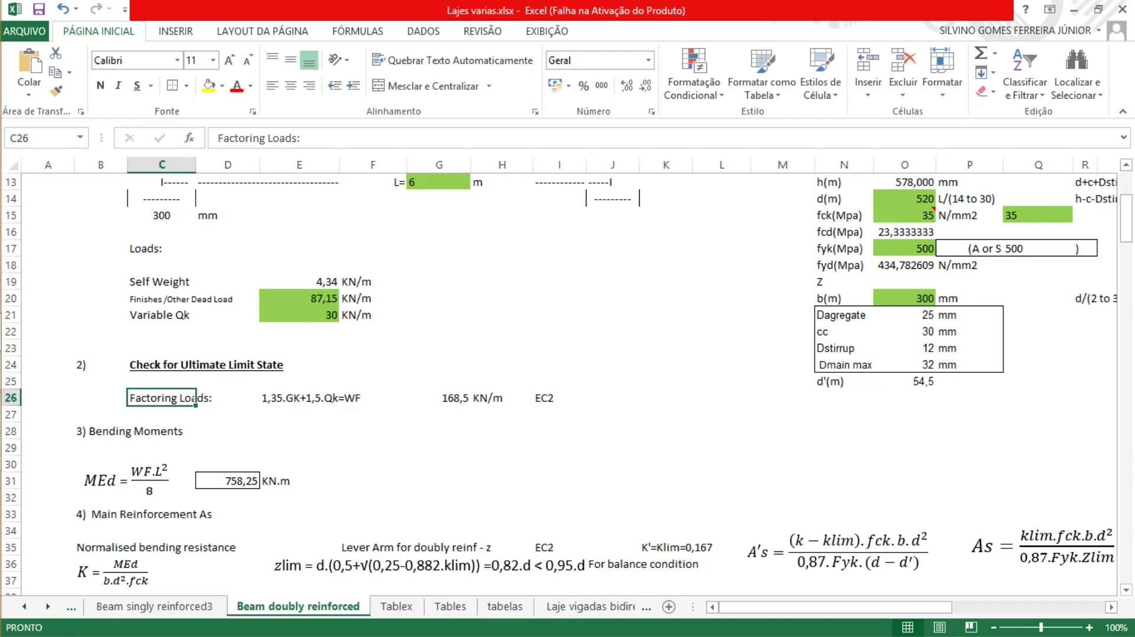
double_click(471, 398)
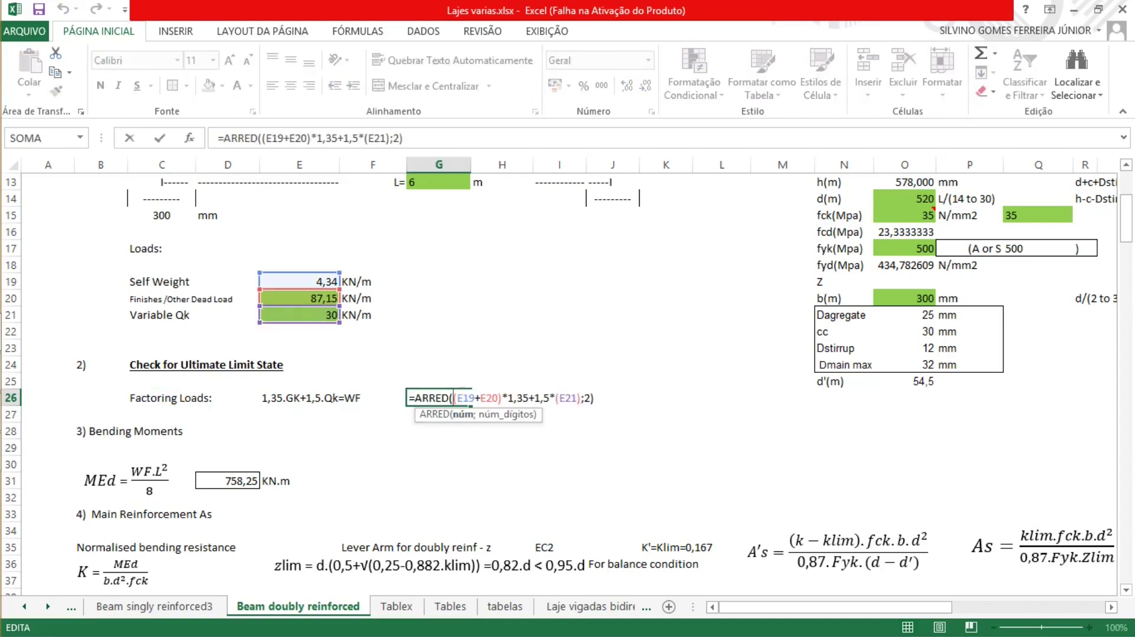
key(Return)
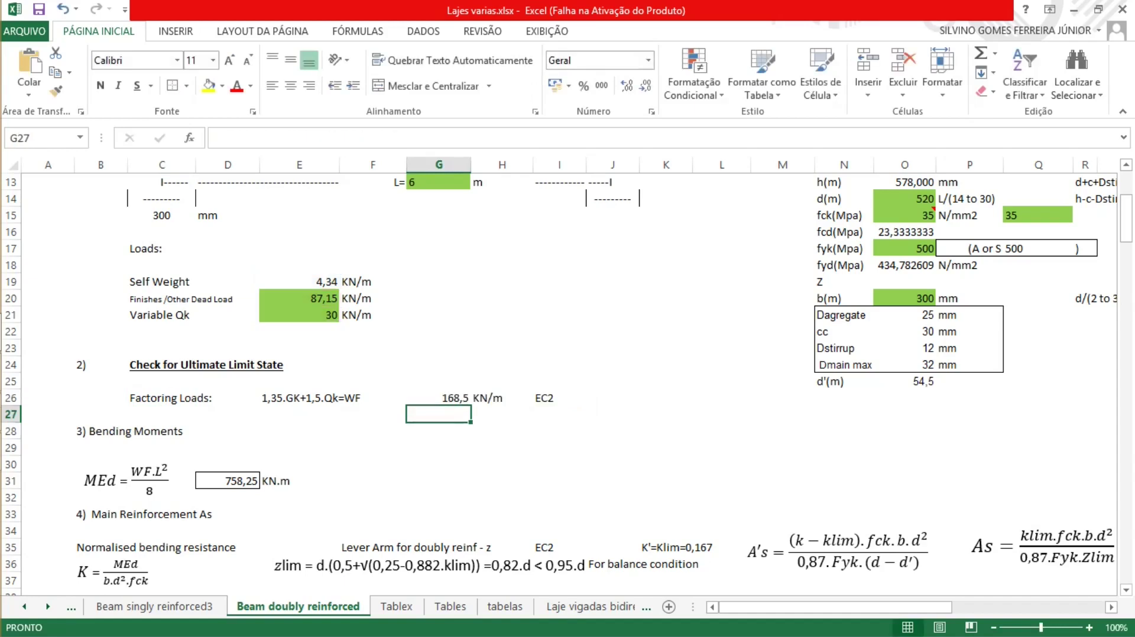
click(501, 397)
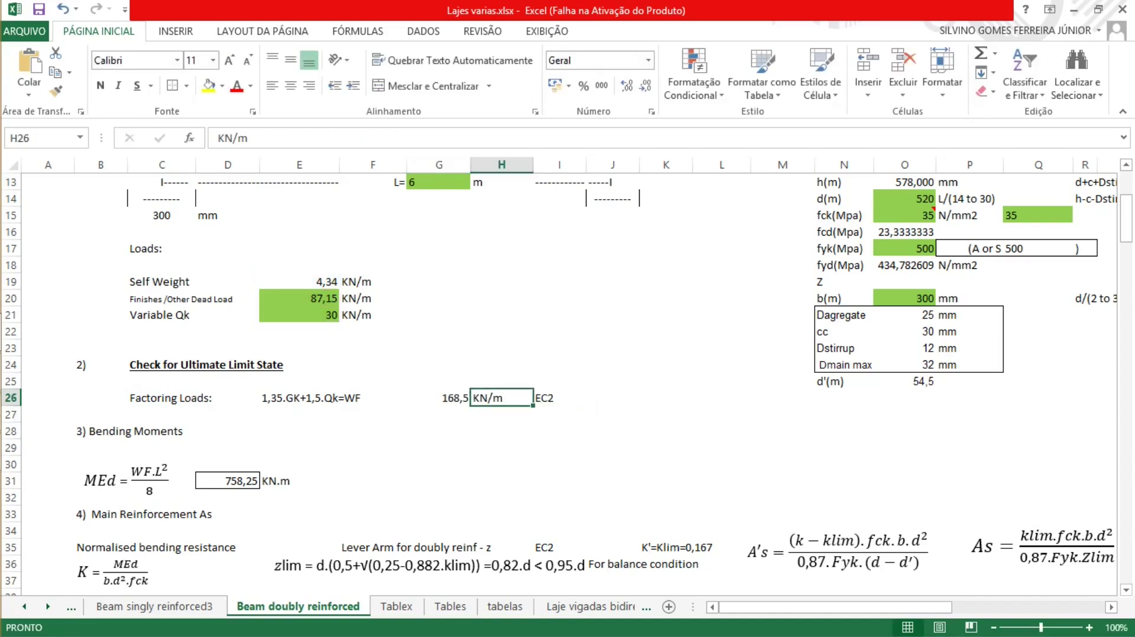
click(432, 395)
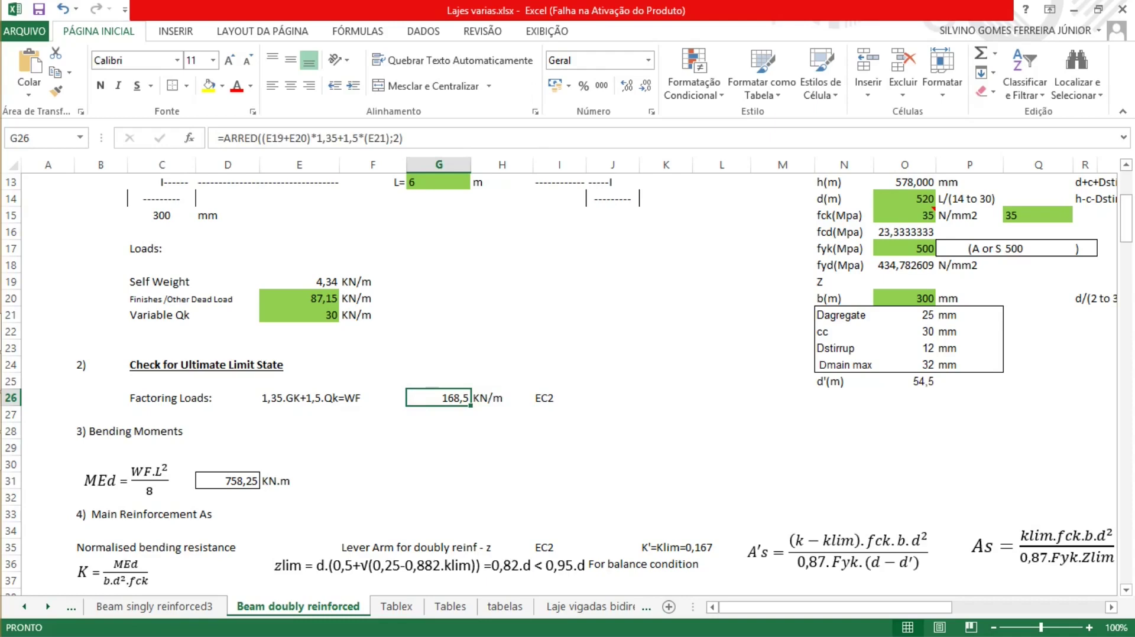
click(666, 438)
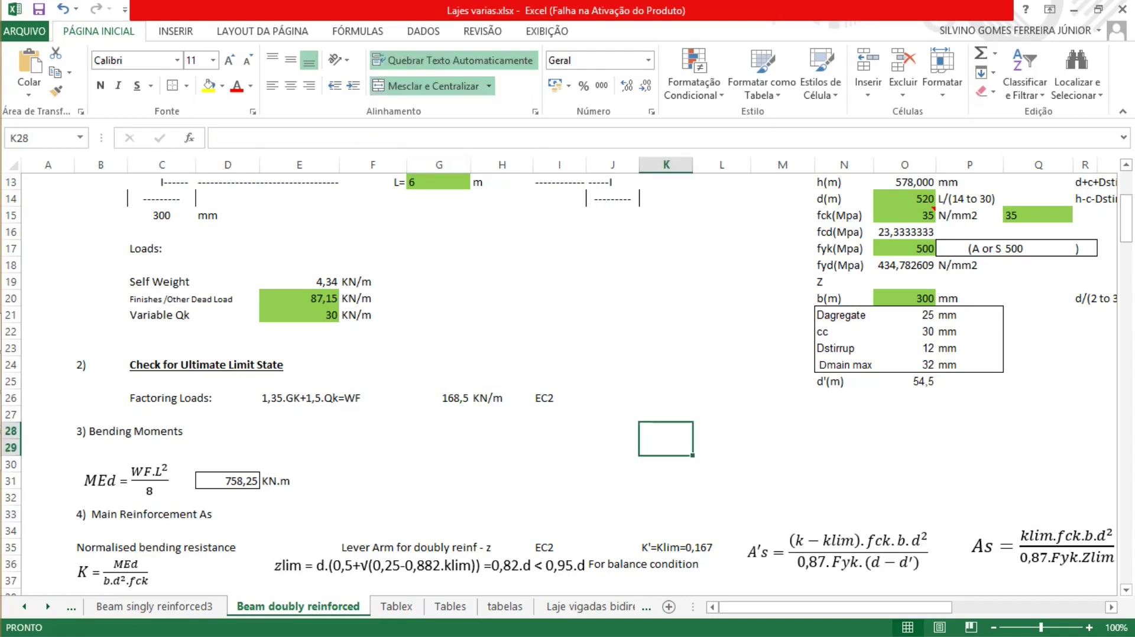
Step: Inspect the MEd bending moment formula in D31 and trace its inputs to the factored load G26 and span G13
scroll(567, 384, up, 2)
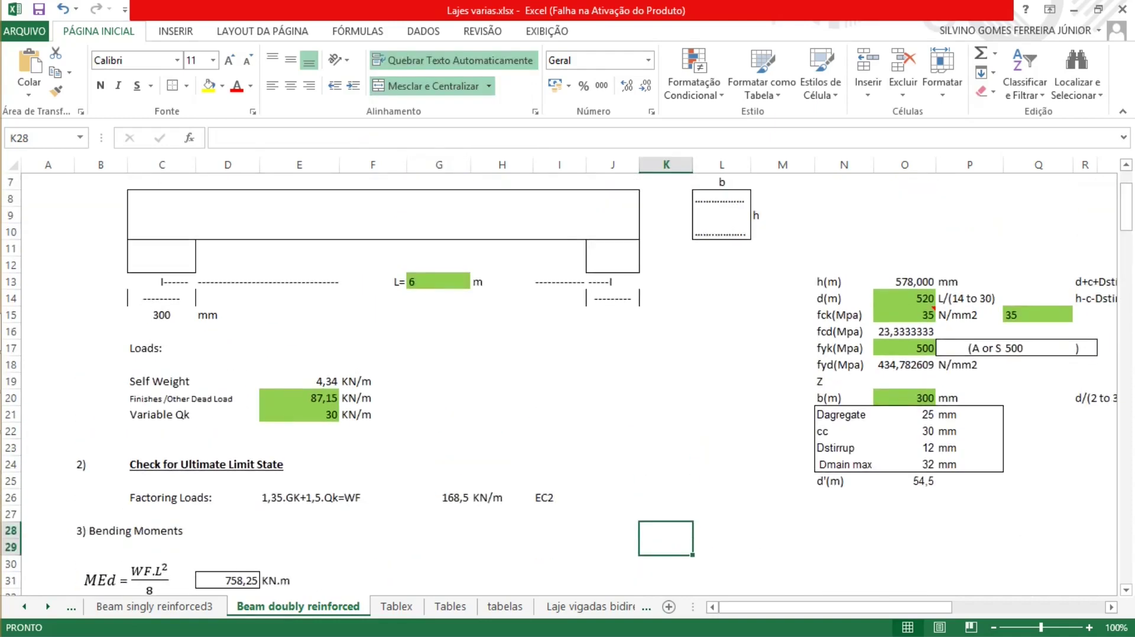
scroll(566, 384, down, 4)
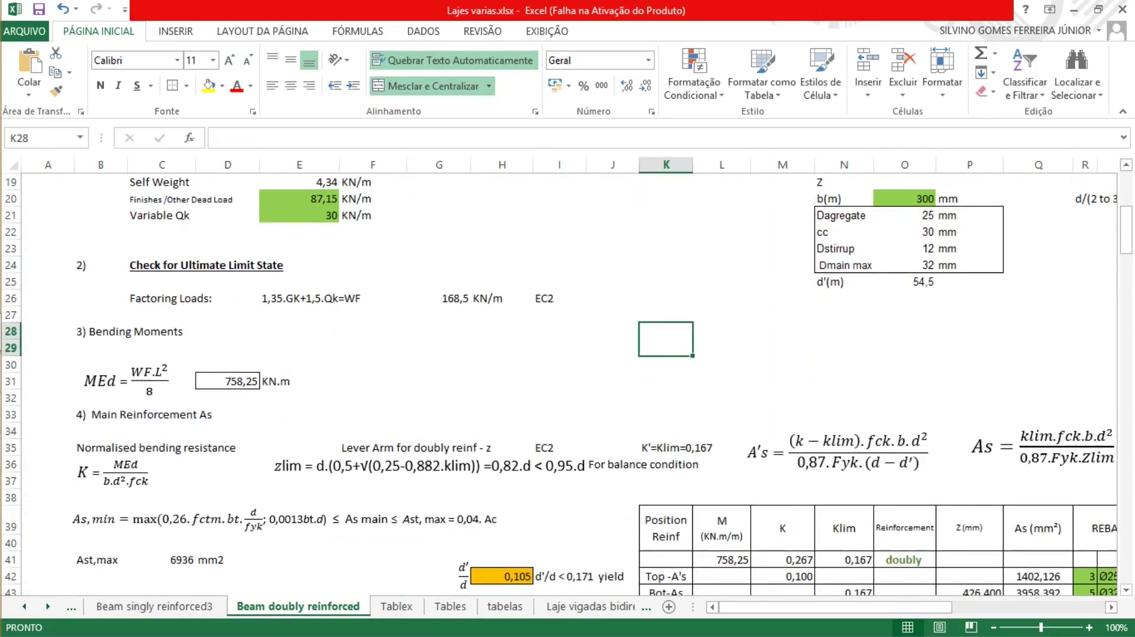
click(438, 298)
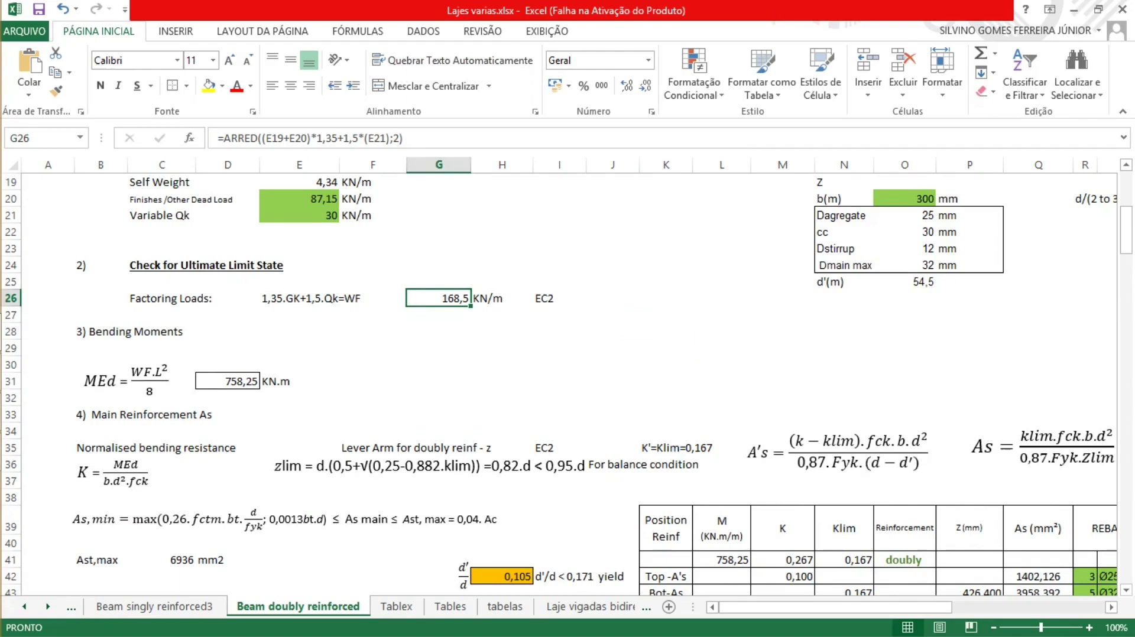
double_click(239, 381)
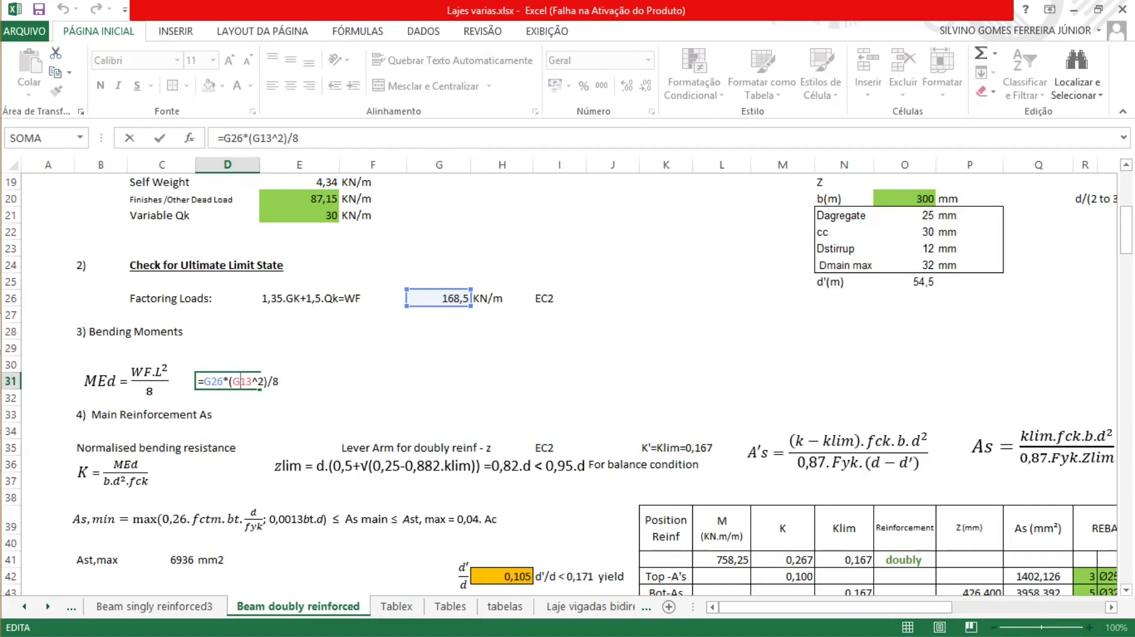
key(Return)
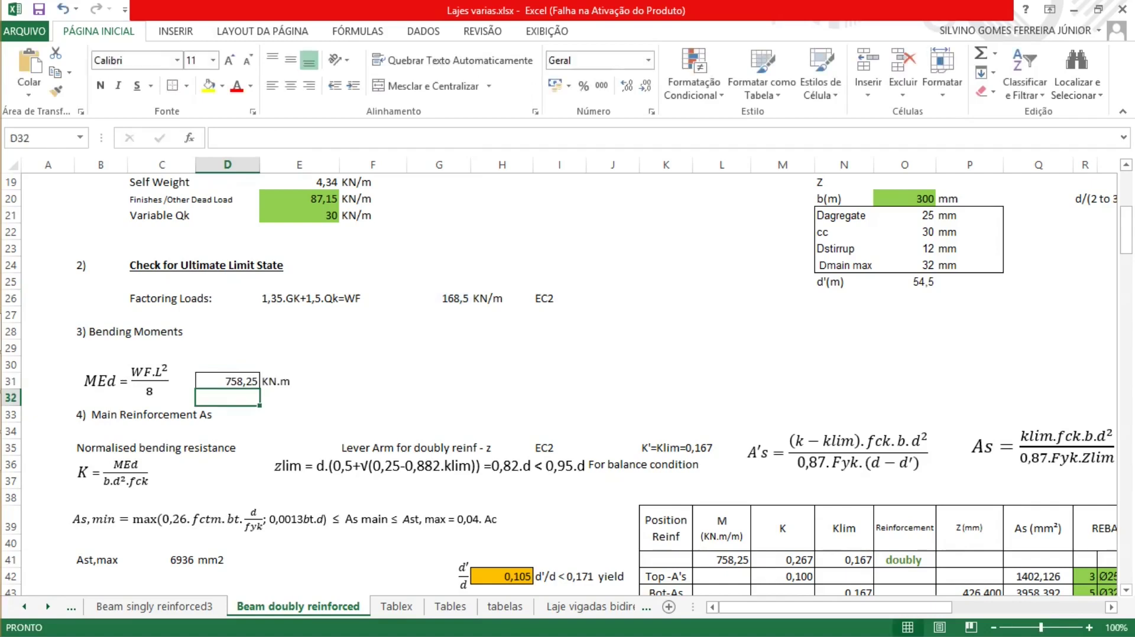
scroll(568, 385, up, 5)
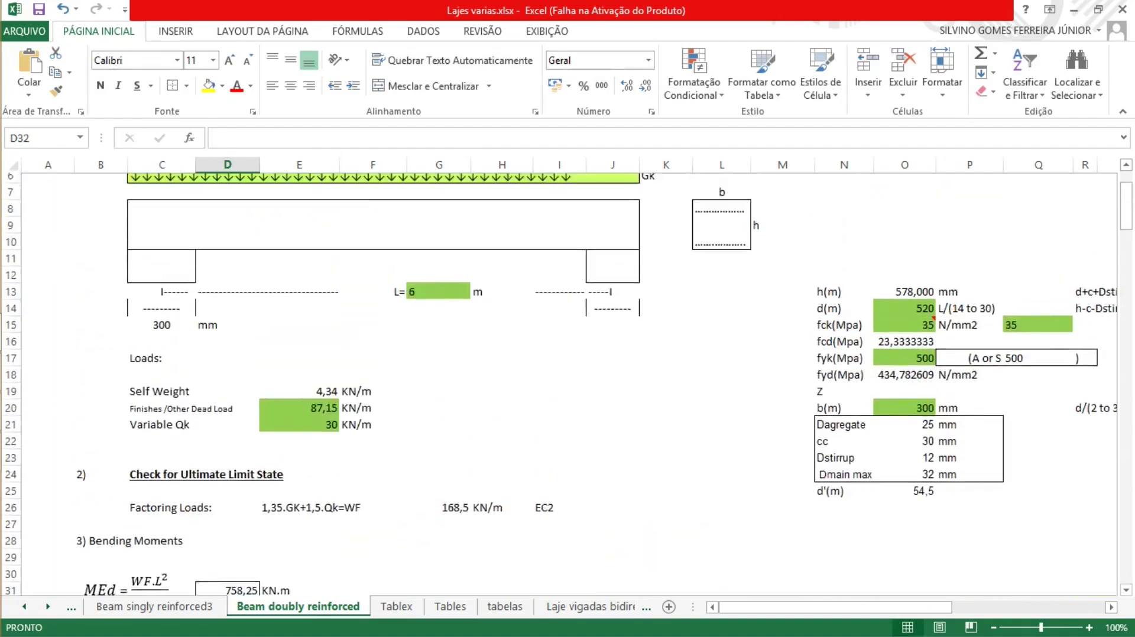
click(438, 331)
scroll(568, 384, down, 5)
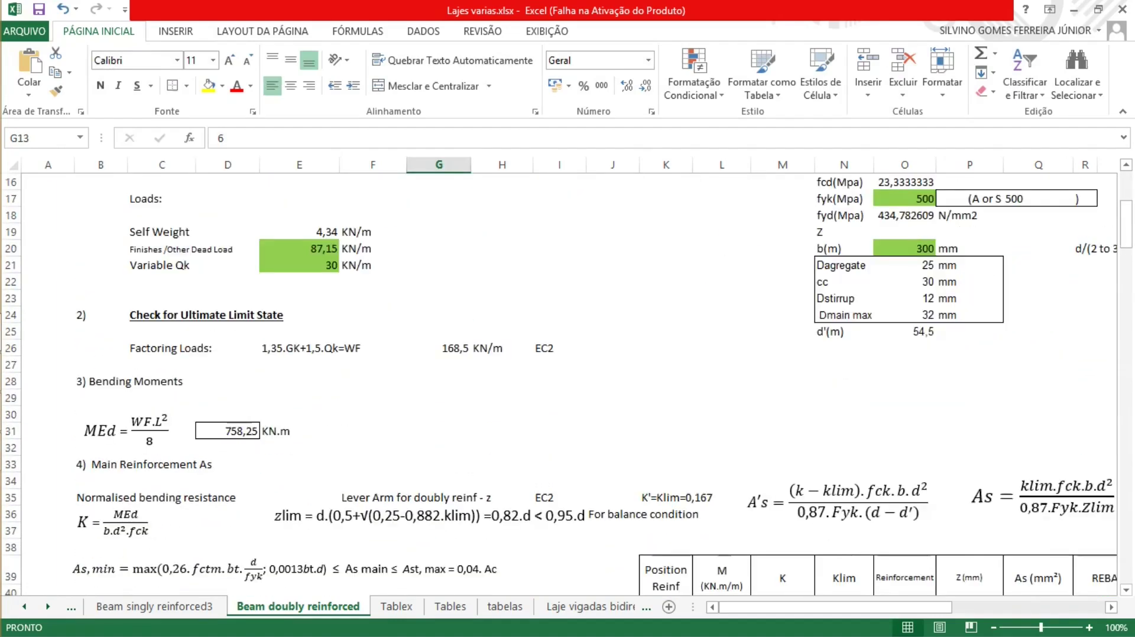
click(227, 382)
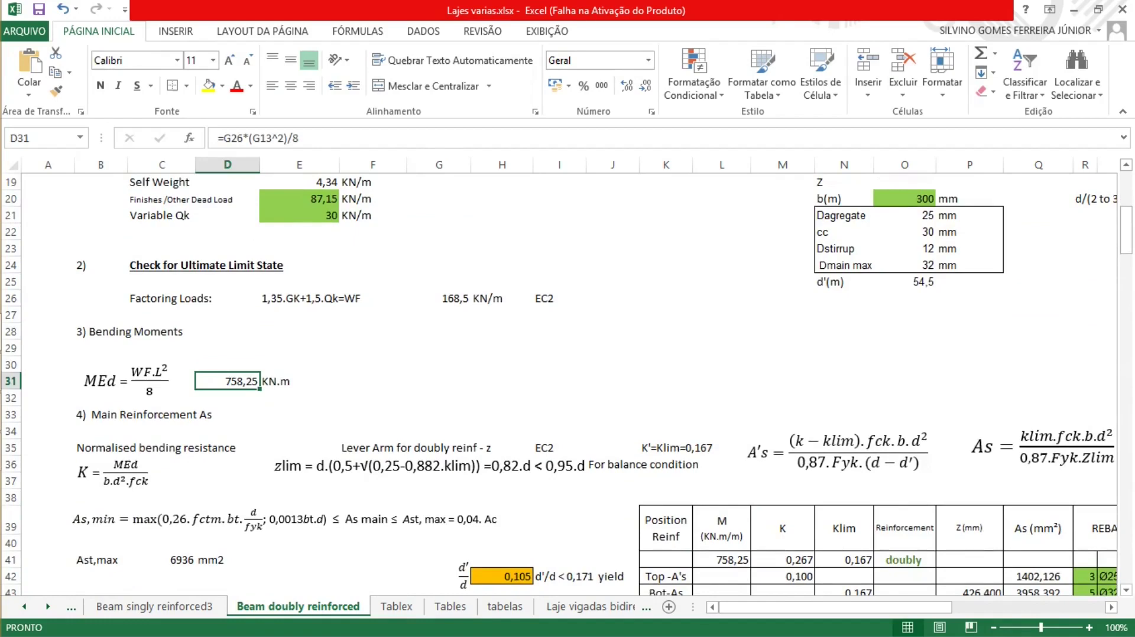
Step: Review the normalised bending resistance K expression in B35:D37 under Main Reinforcement As
scroll(568, 384, down, 1)
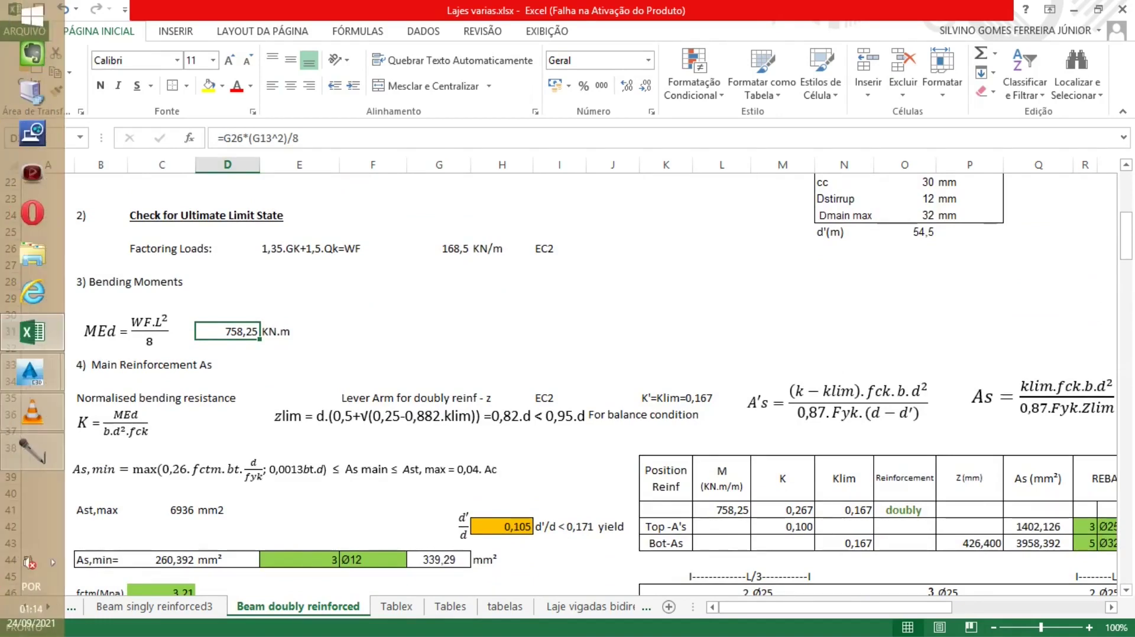
click(100, 398)
mouse_move(100, 398)
mouse_down()
mouse_move(228, 414)
mouse_move(227, 430)
mouse_up()
scroll(568, 384, down, 1)
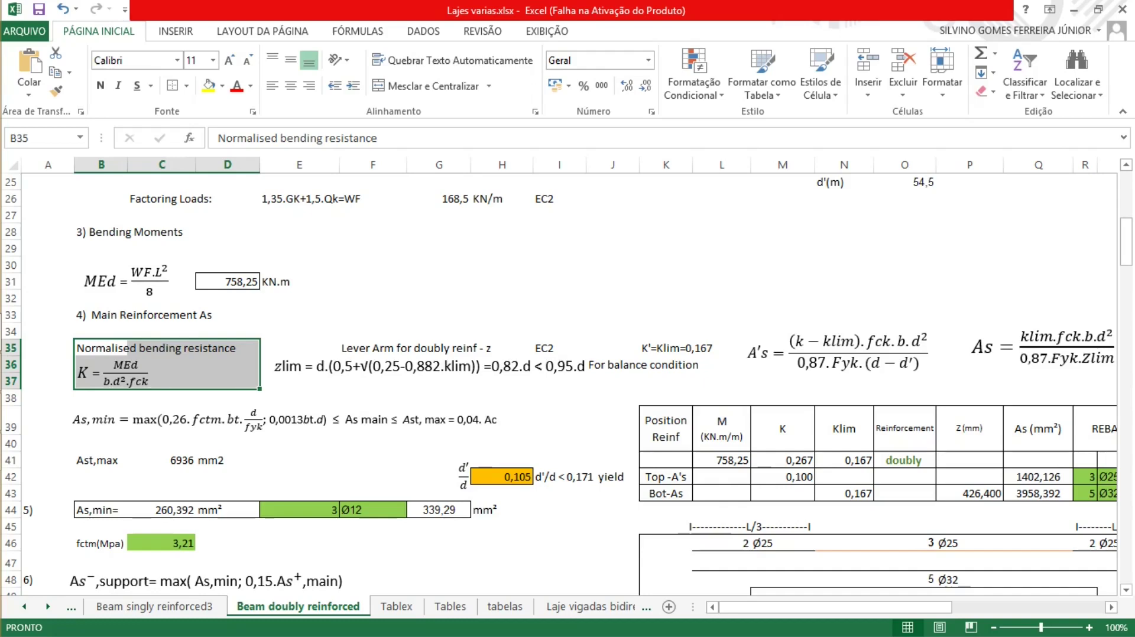
scroll(567, 384, down, 1)
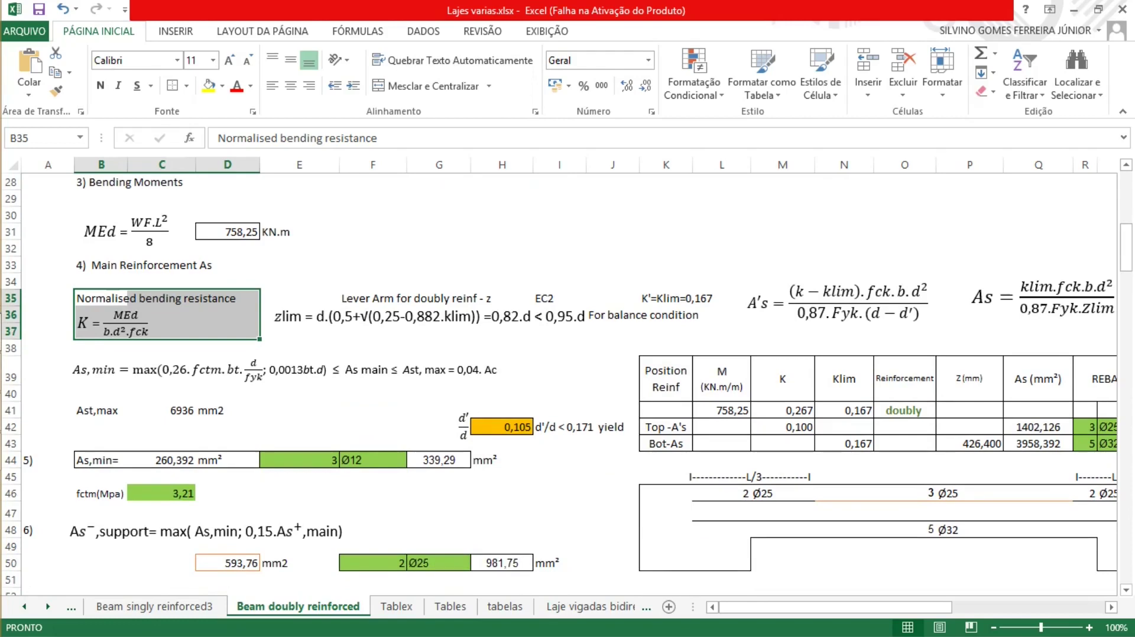
Step: Inspect the K formula in M41 and trace its references to L41, b, d and fck, leaving it unedited
double_click(808, 411)
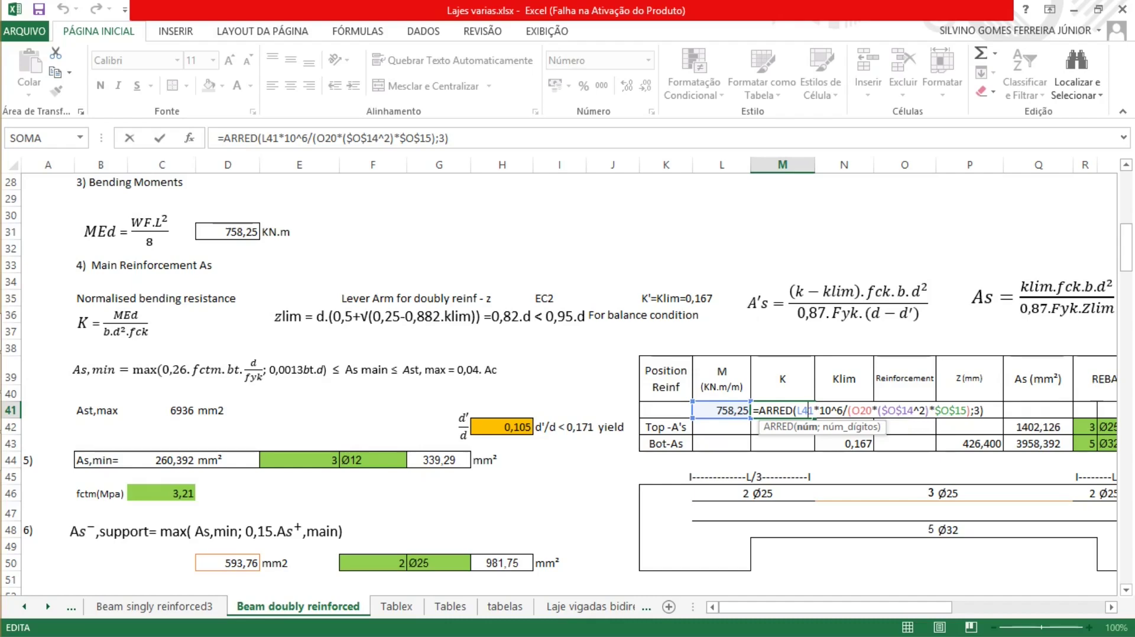
scroll(568, 385, up, 7)
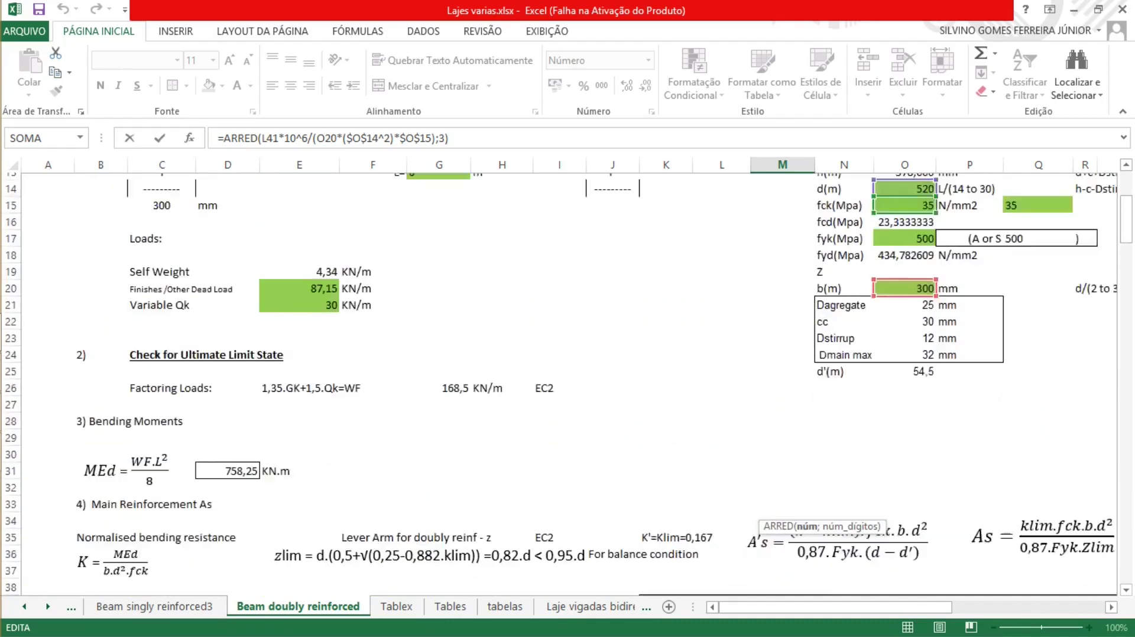
scroll(567, 384, down, 7)
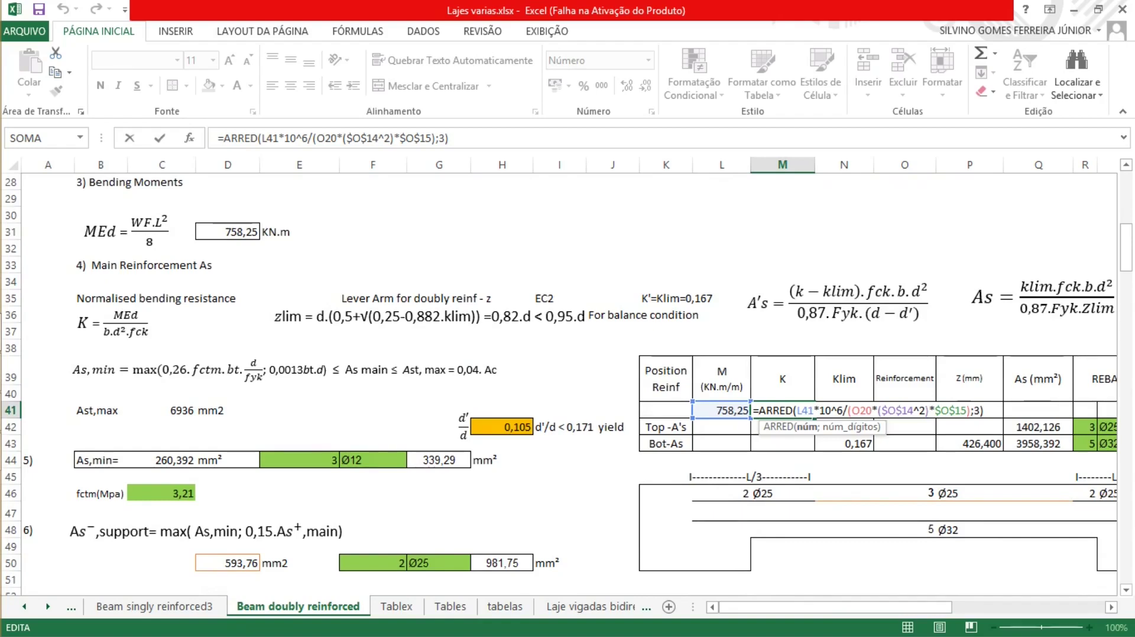
scroll(567, 385, up, 6)
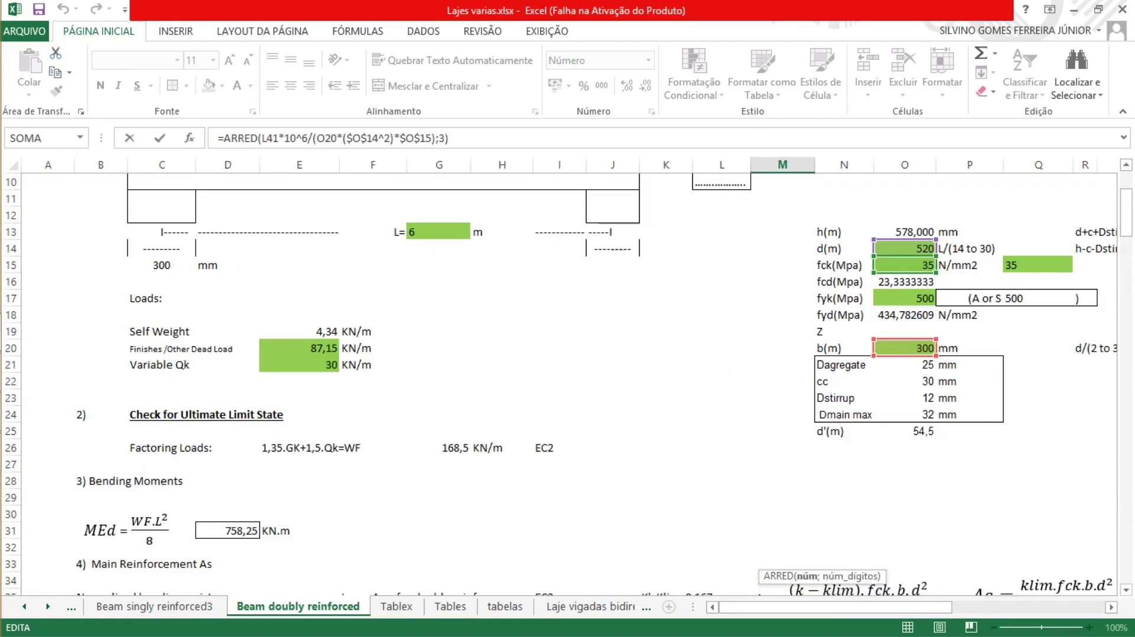
mouse_move(937, 255)
scroll(567, 384, down, 6)
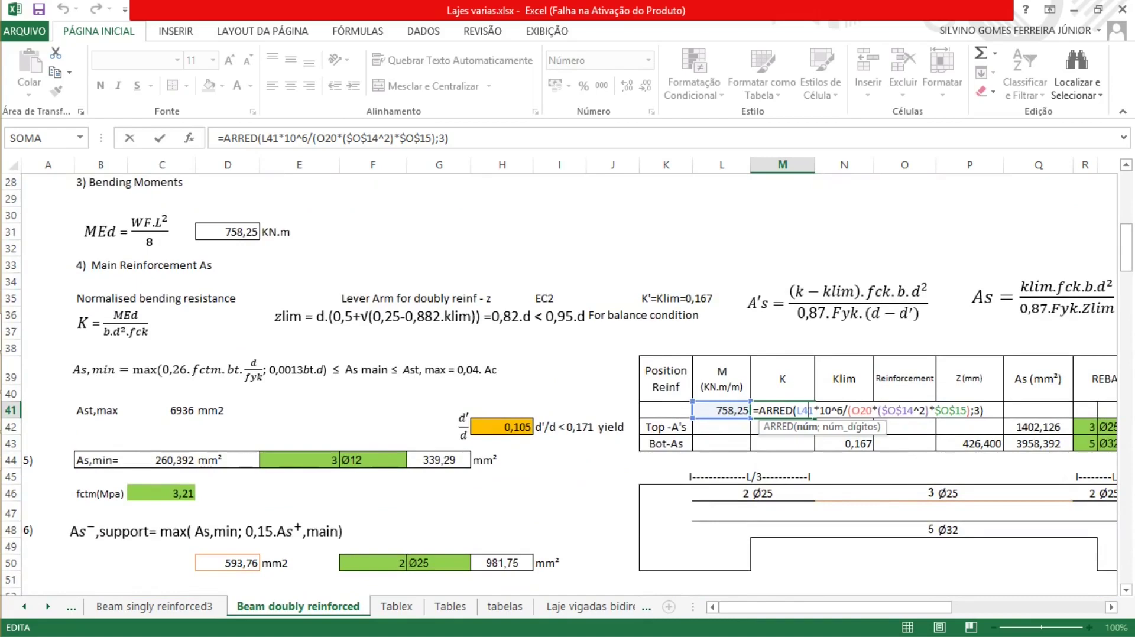
key(Return)
Step: Compare K in M41 with Klim in N41 and examine the Reinforcement condition formula in O41
click(782, 411)
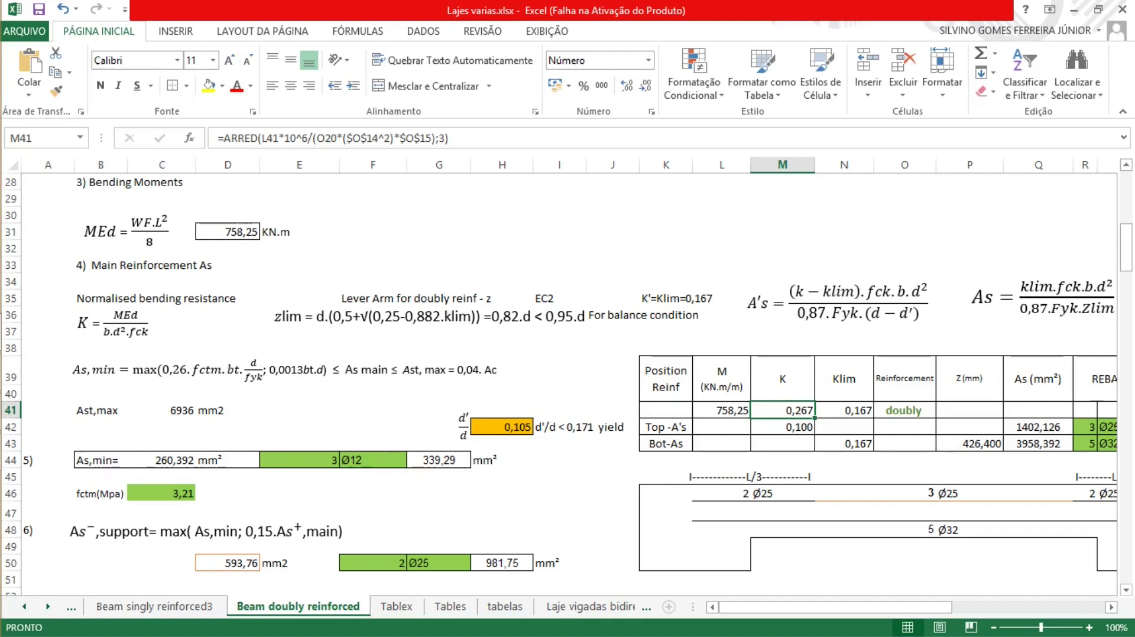
click(843, 411)
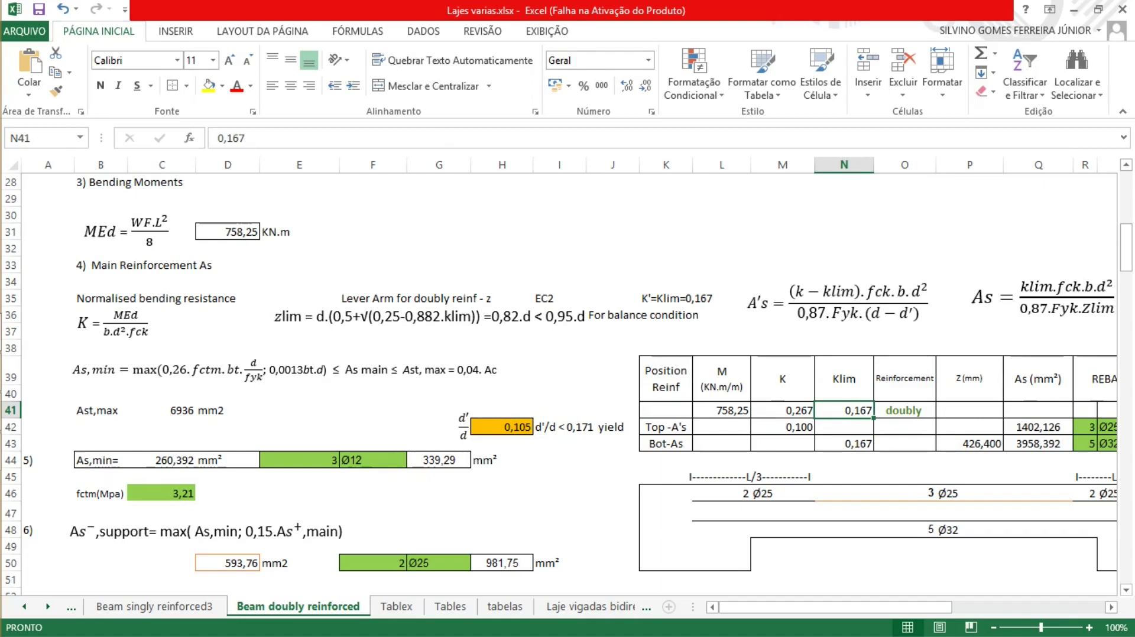
click(903, 410)
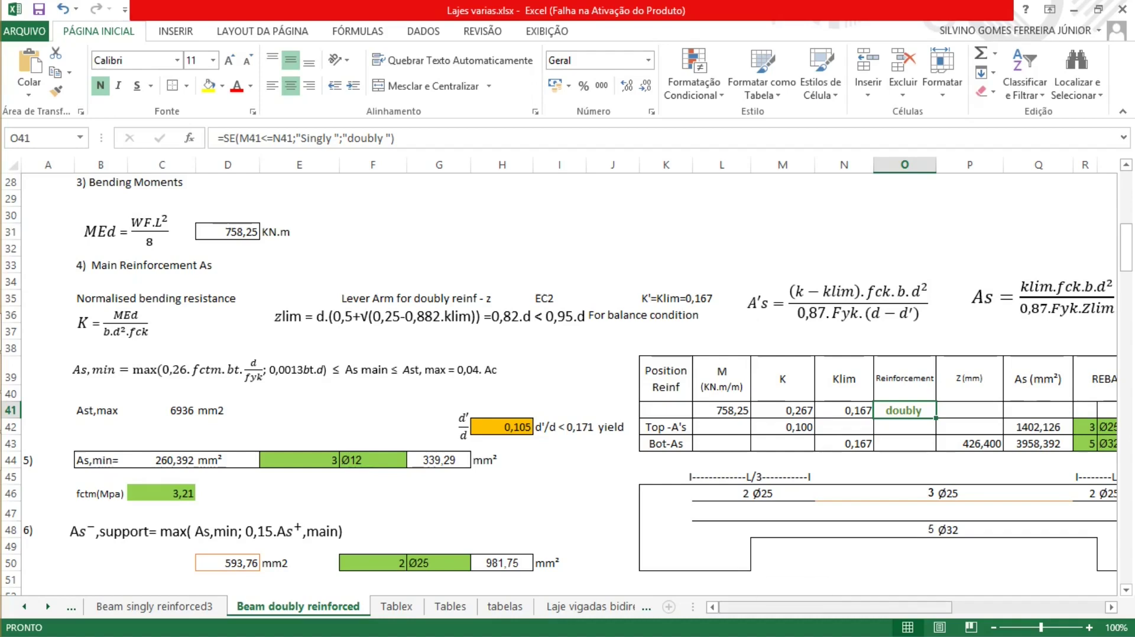
Step: Review the top bars in L46:T46 of the beam sketch and the A's and As expressions above the reinforcement table
drag(791, 607, 815, 607)
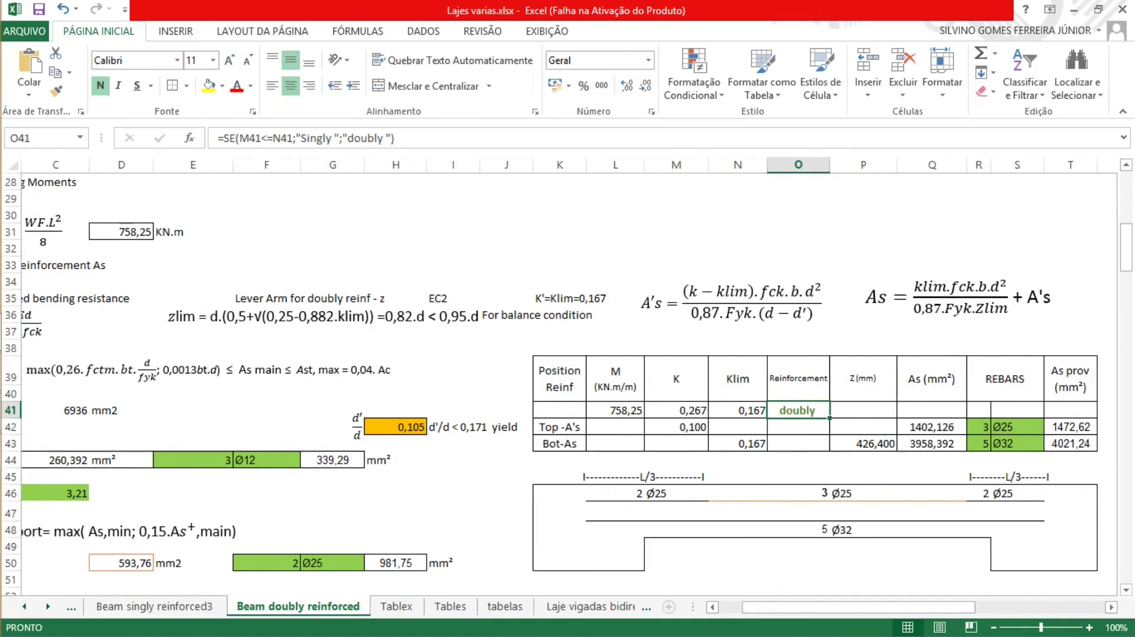
drag(615, 493, 1071, 494)
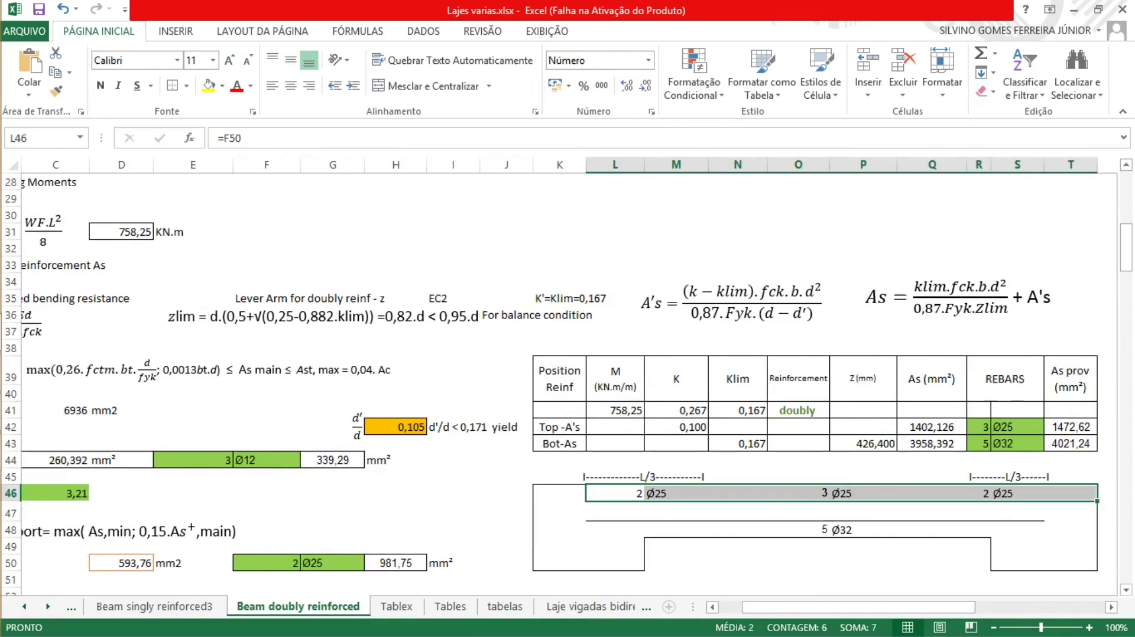
click(798, 232)
drag(615, 247, 798, 334)
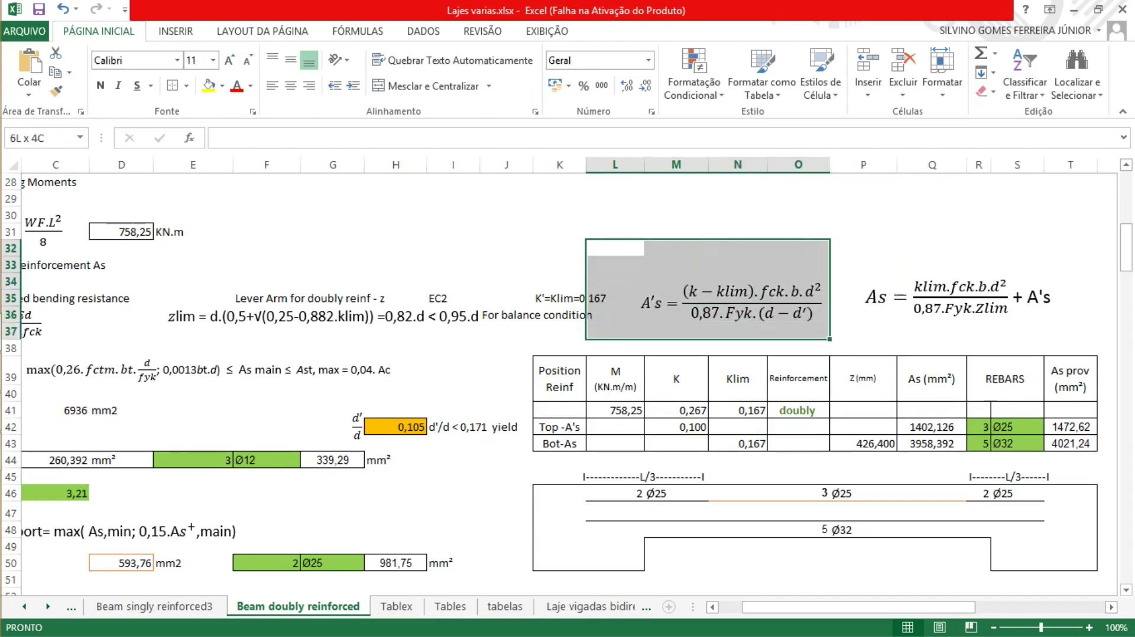
drag(798, 334, 798, 334)
drag(862, 248, 1070, 331)
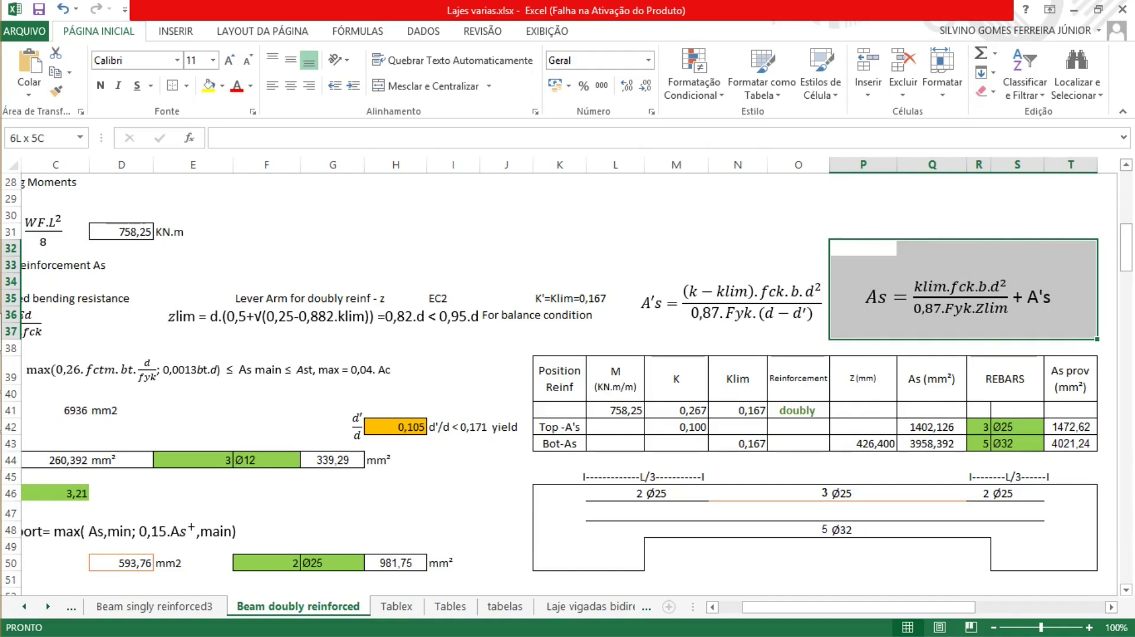
drag(1070, 331, 1070, 331)
click(931, 215)
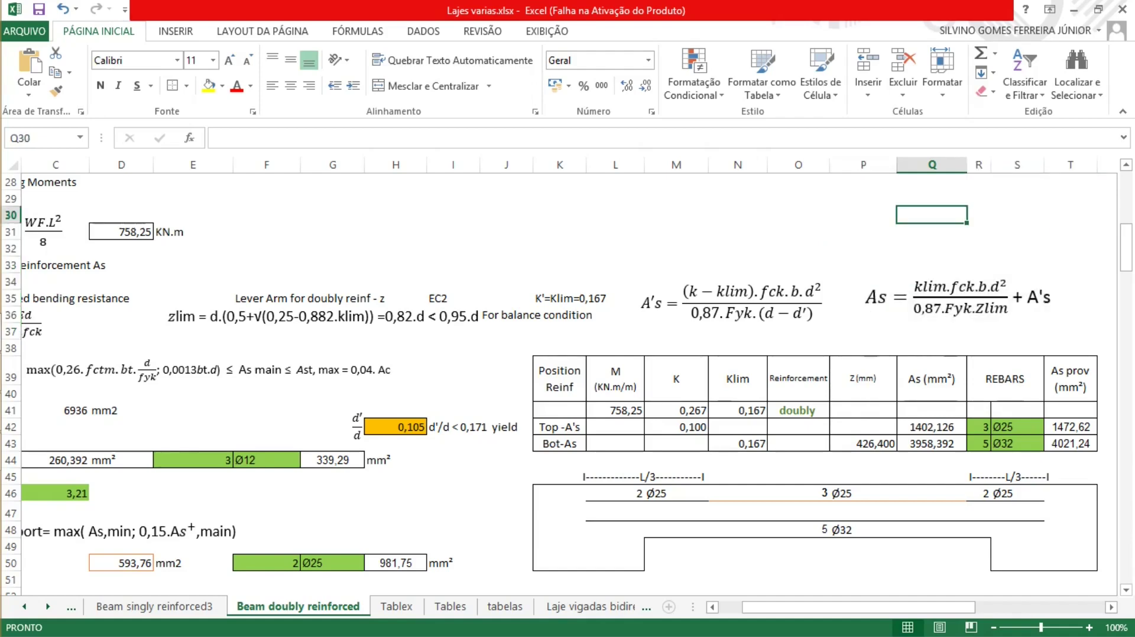
Step: Examine the A's expression and inspect the d' formula in O25, including its 25/2 term, leaving it unedited
drag(857, 607, 833, 607)
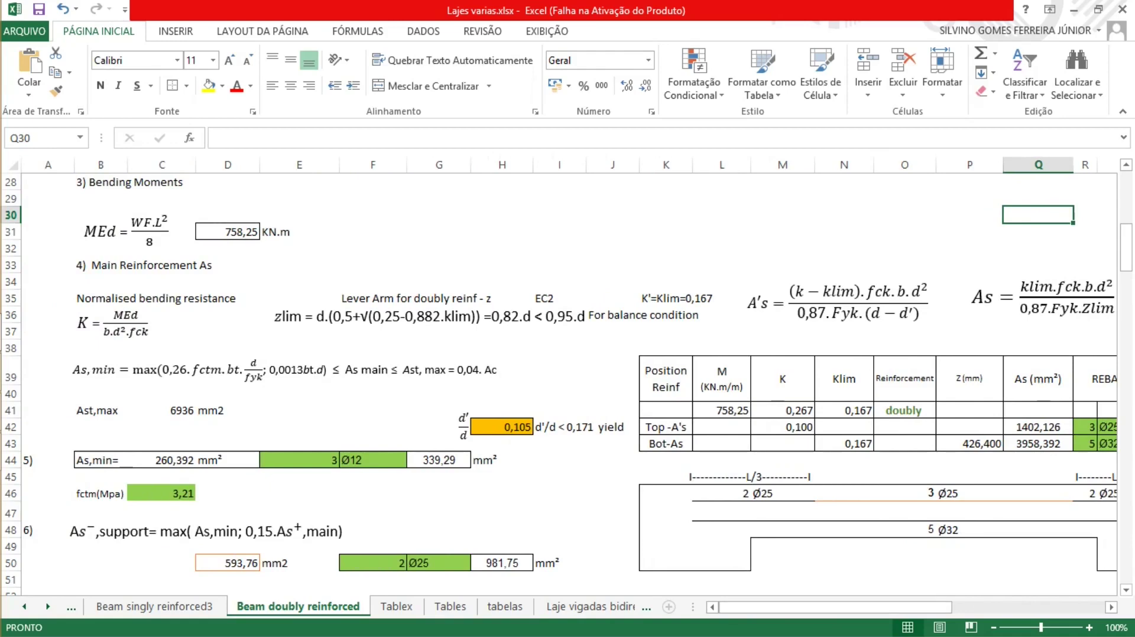
drag(710, 246, 905, 334)
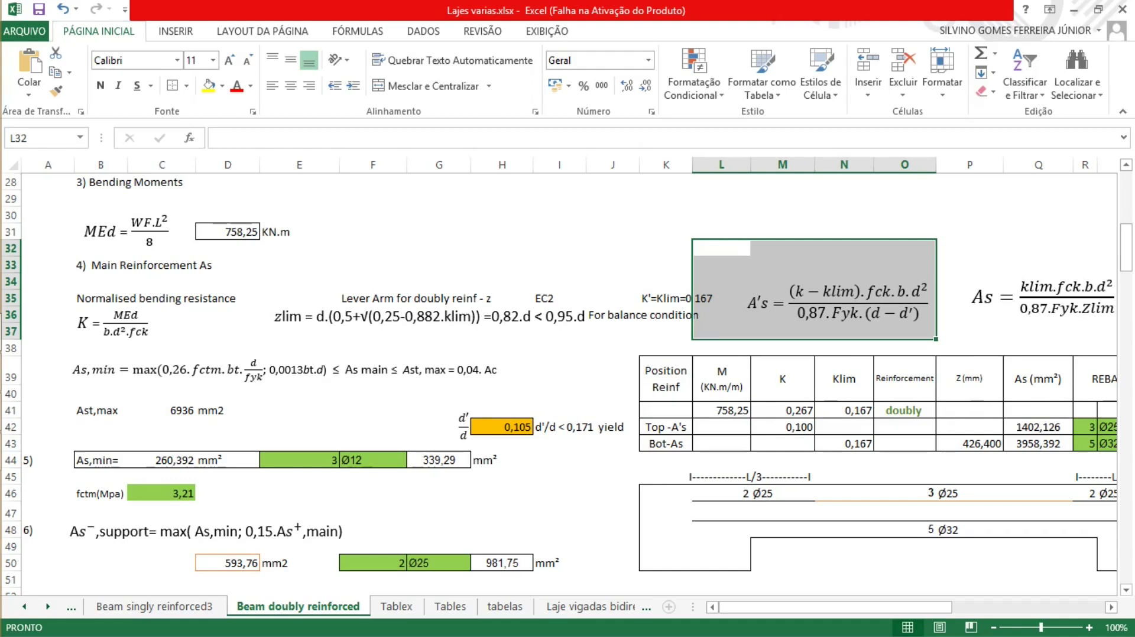
click(968, 248)
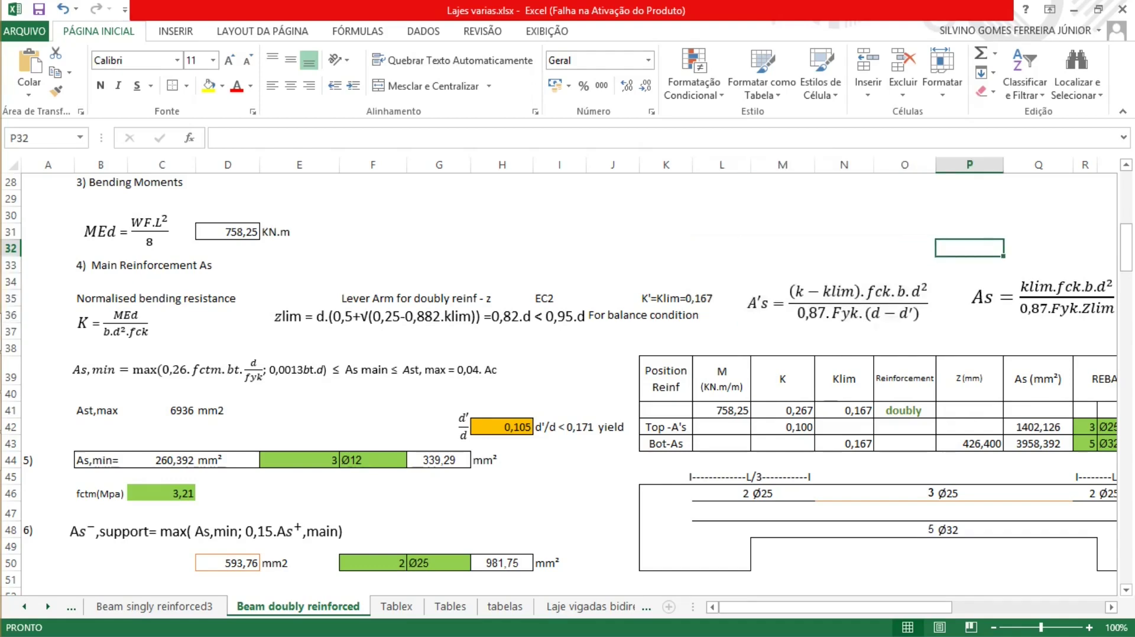
scroll(569, 385, up, 4)
click(844, 332)
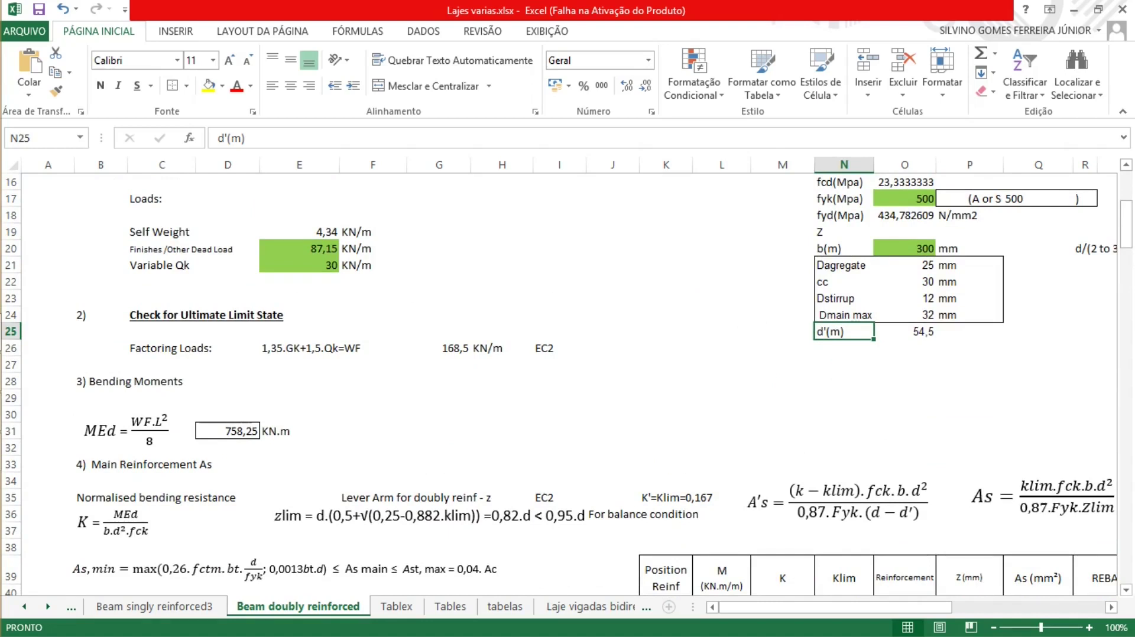
double_click(923, 331)
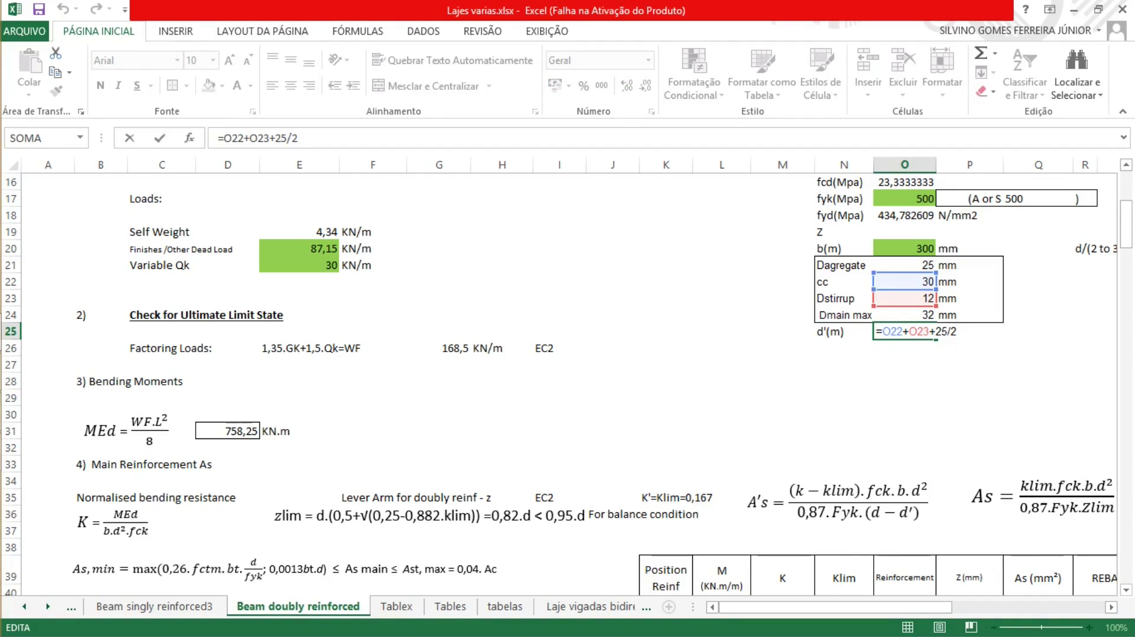
drag(935, 332, 947, 332)
drag(950, 331, 956, 332)
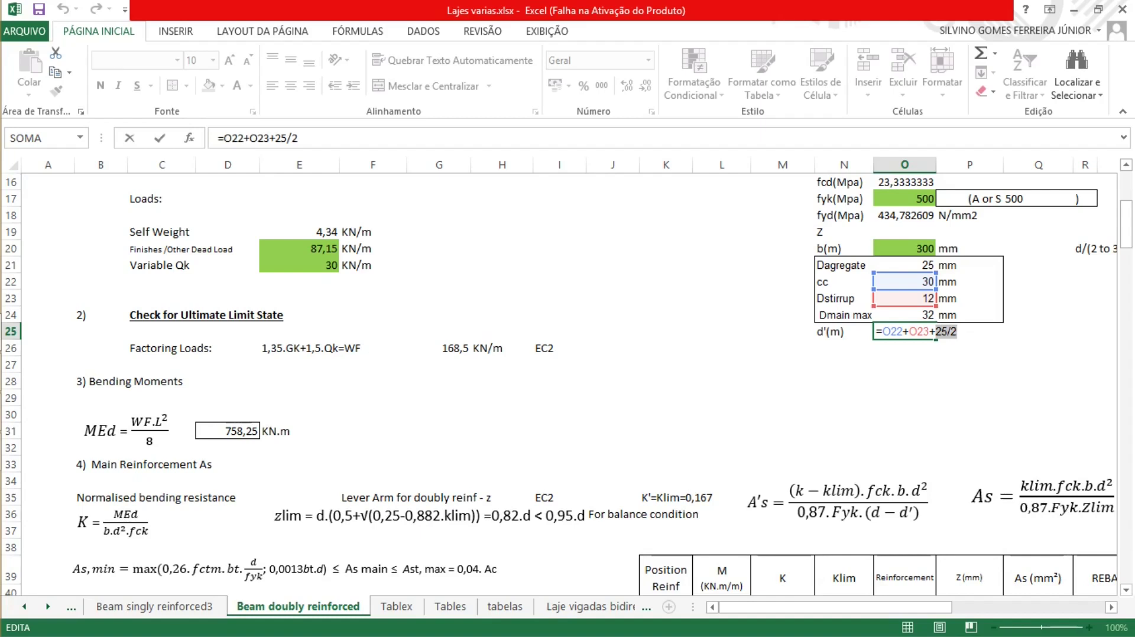
key(Return)
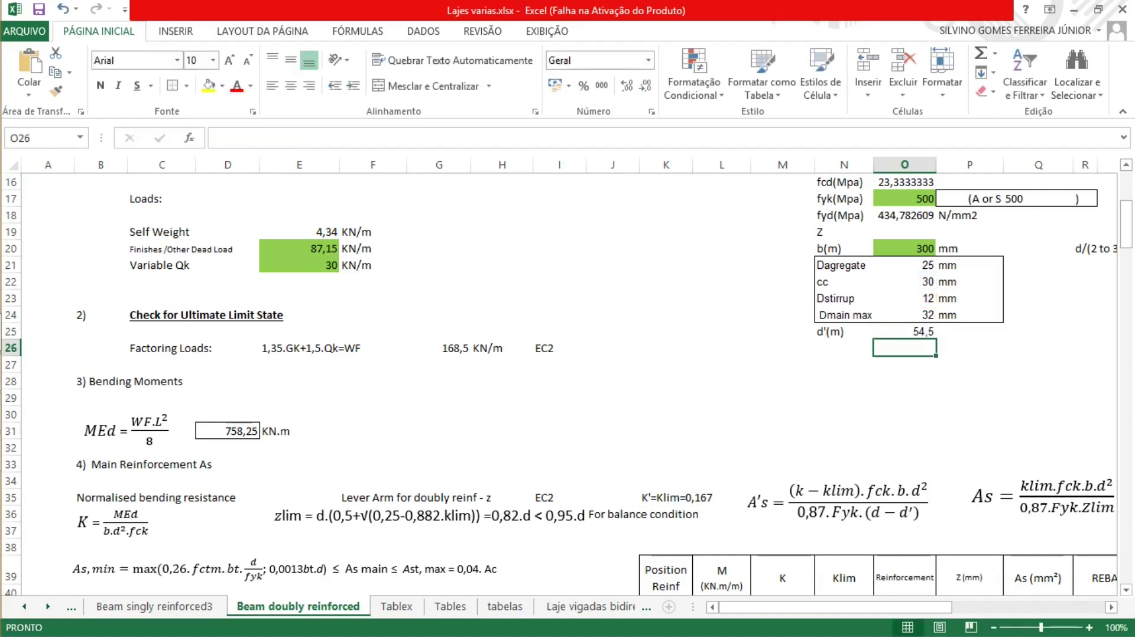
click(904, 331)
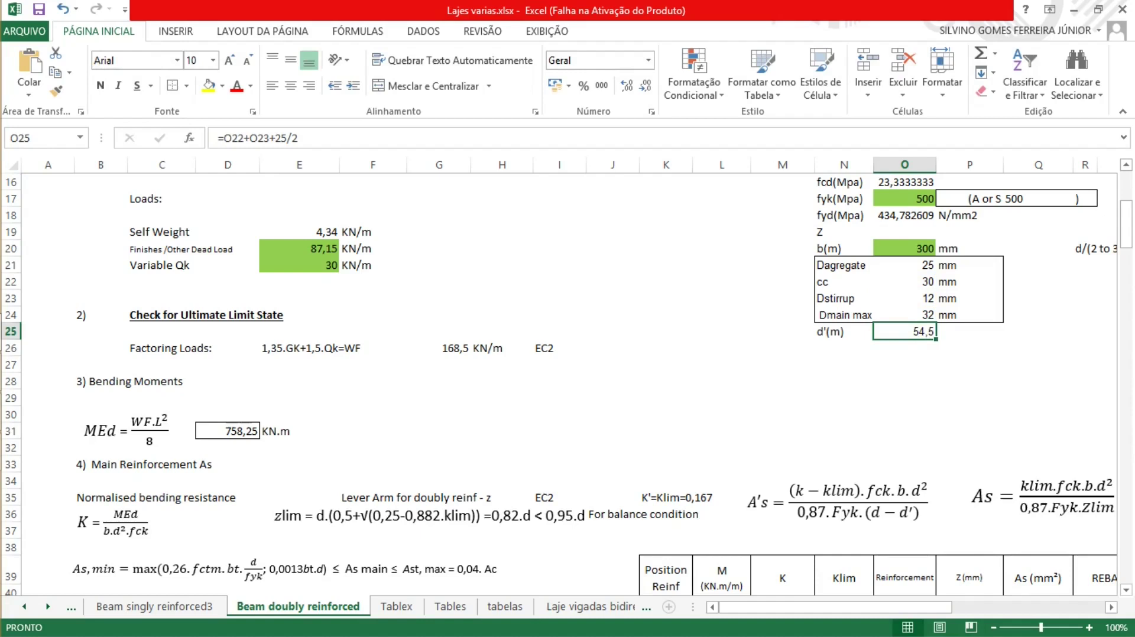
Step: Enter the unit mm in P25 beside the d' value
click(968, 331)
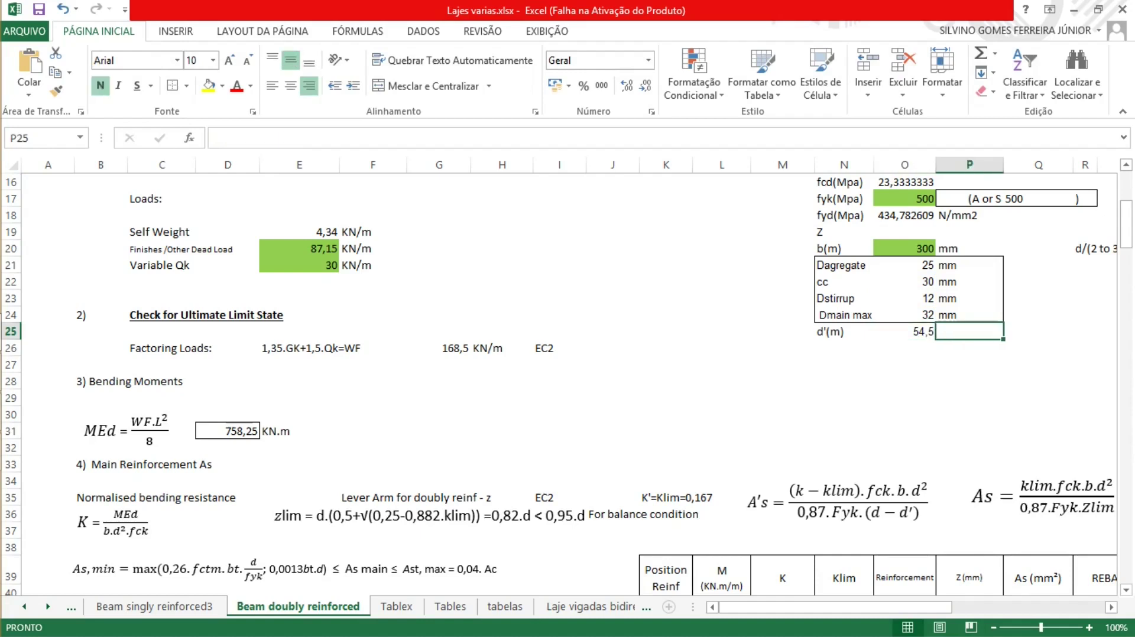
text(mm)
key(Return)
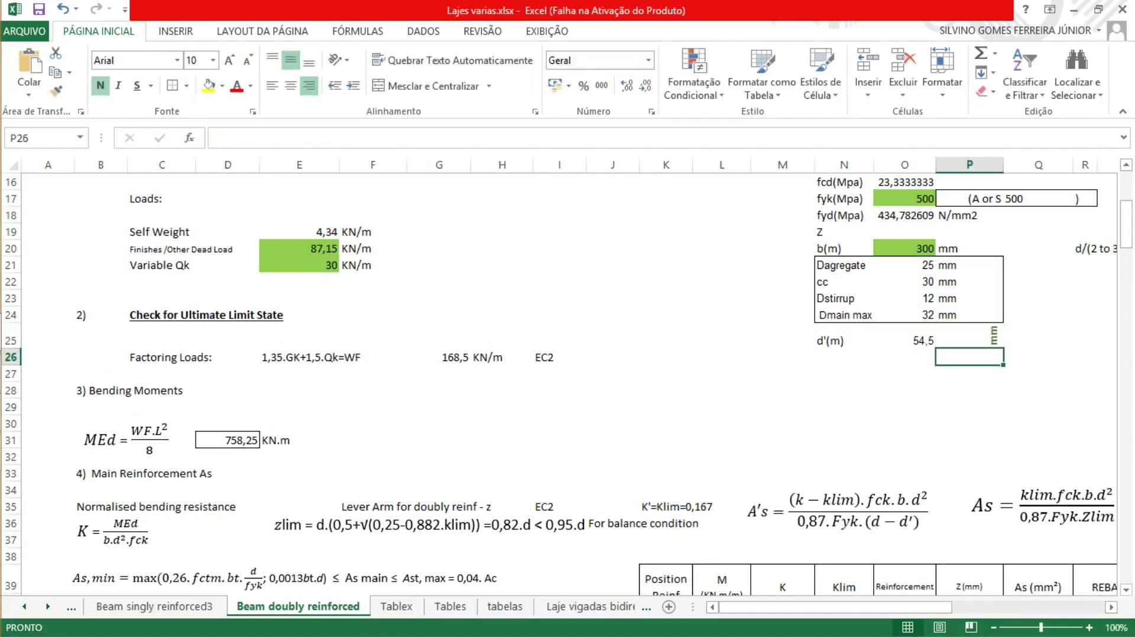
Step: Change the text orientation of the mm label in P25 from vertical to horizontal
right_click(988, 343)
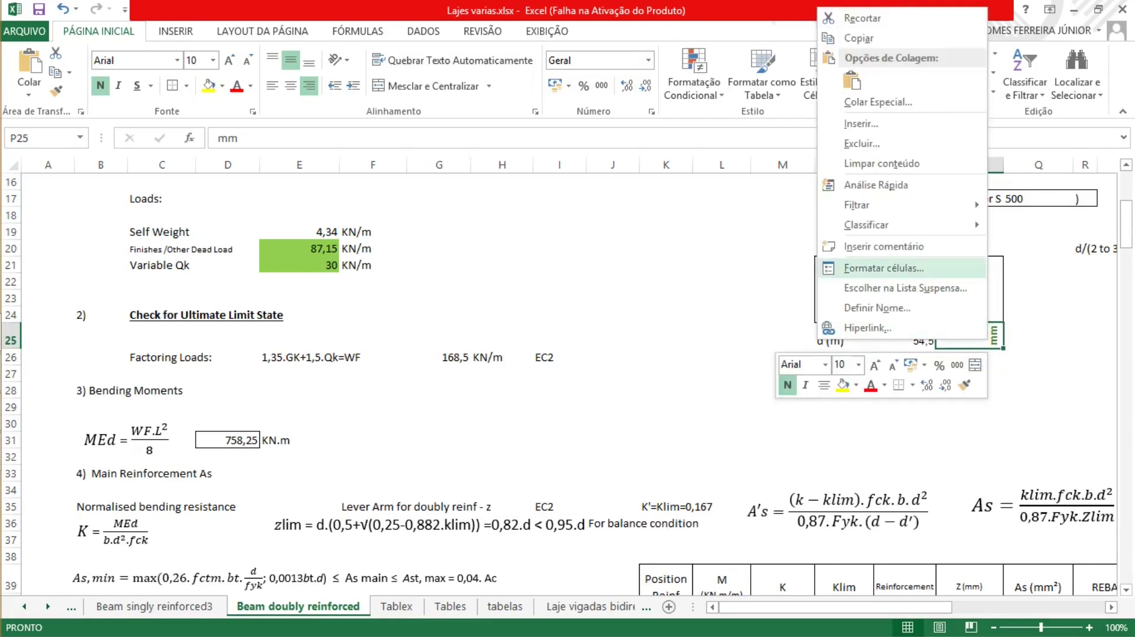
click(874, 267)
key(ctrl+1)
key(ctrl+Tab)
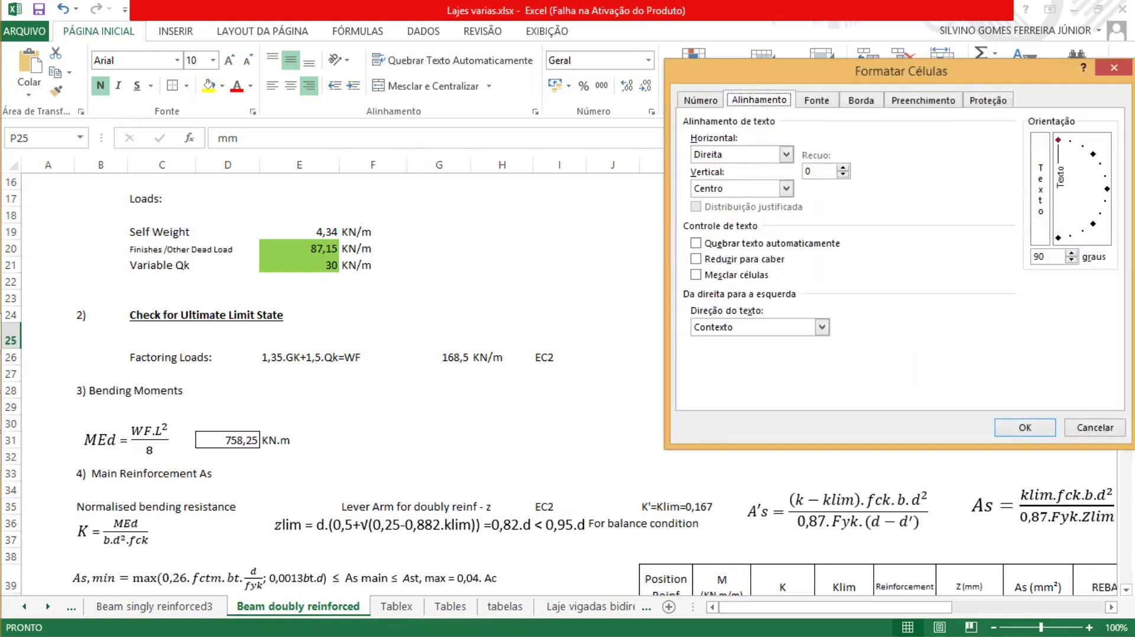
drag(1059, 140, 1107, 189)
key(Return)
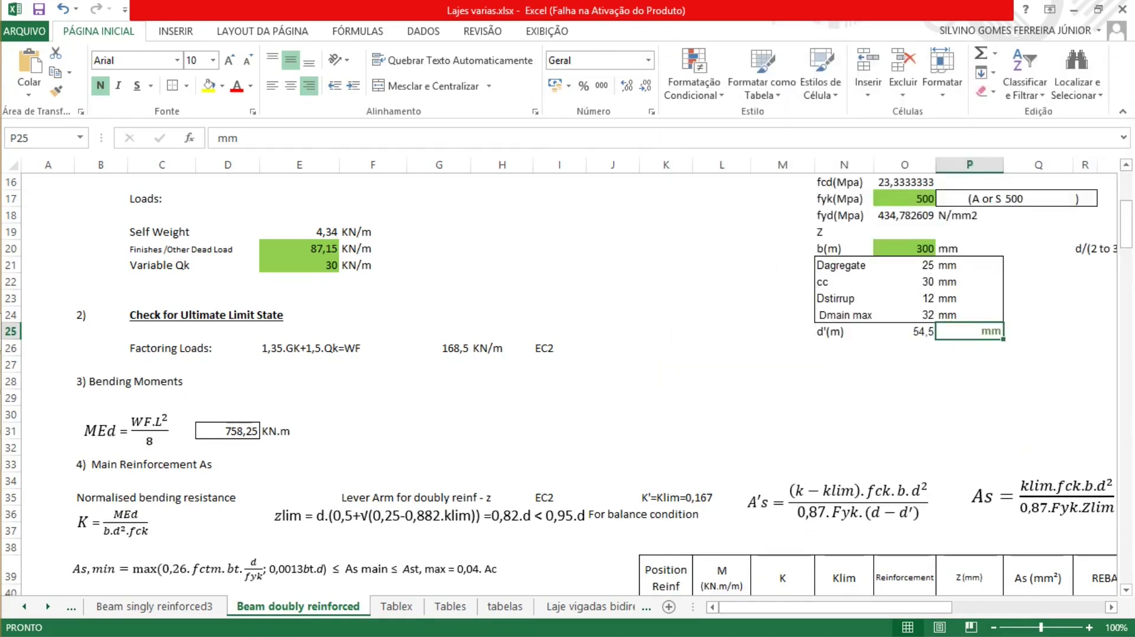
Step: Make the mm label in P25 black and left-aligned, saving the workbook
click(251, 86)
click(278, 107)
drag(666, 314, 666, 331)
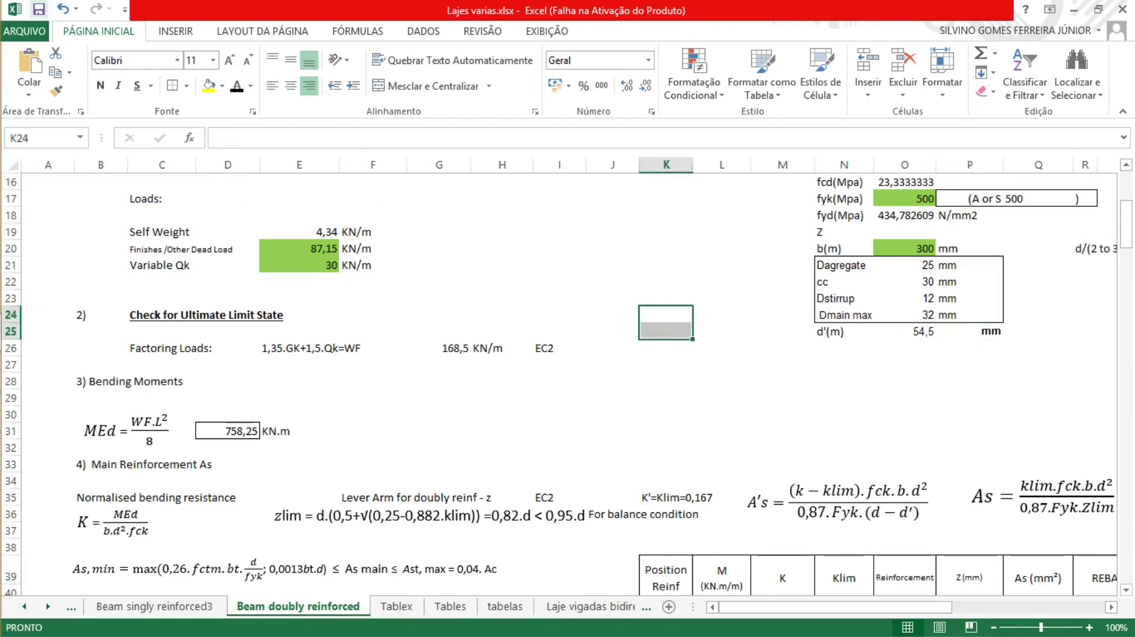
key(ctrl+s)
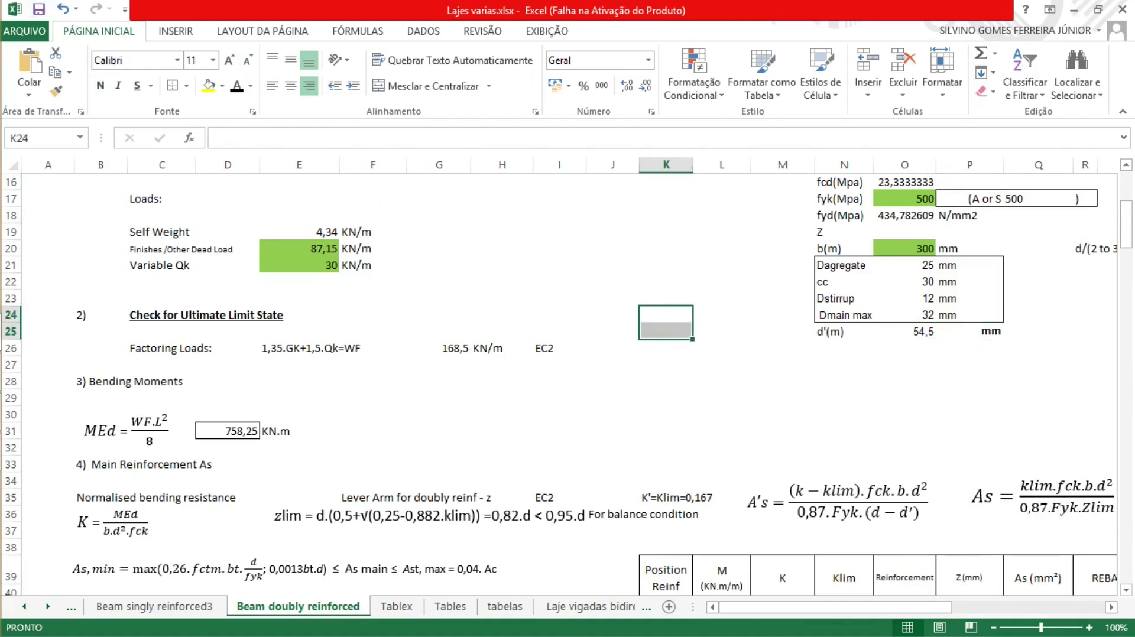
click(969, 331)
click(272, 85)
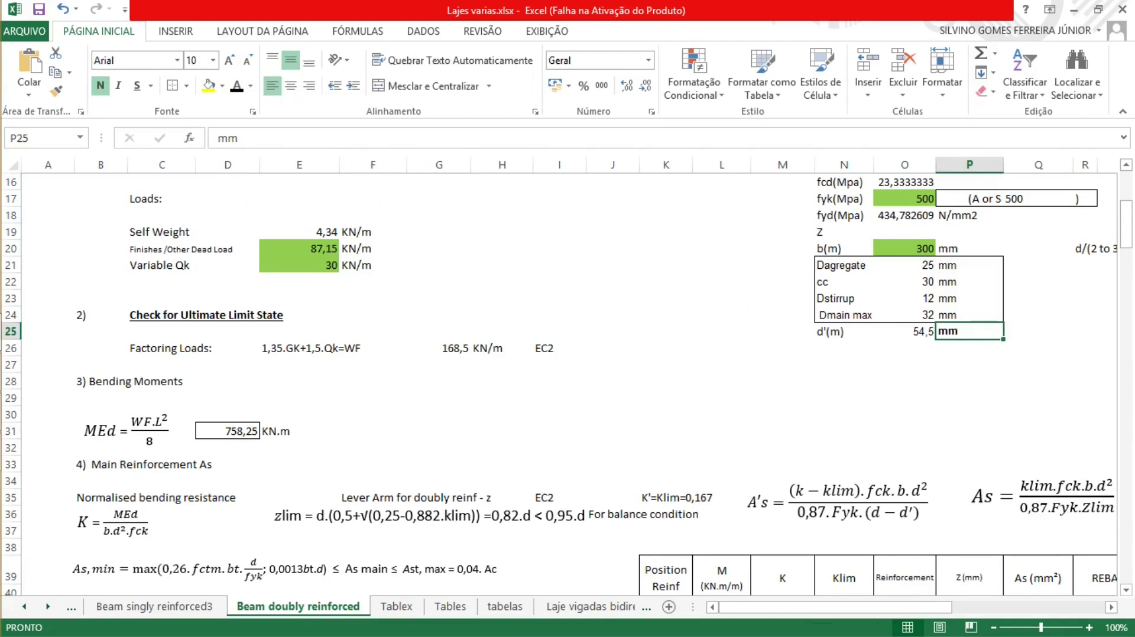
click(843, 397)
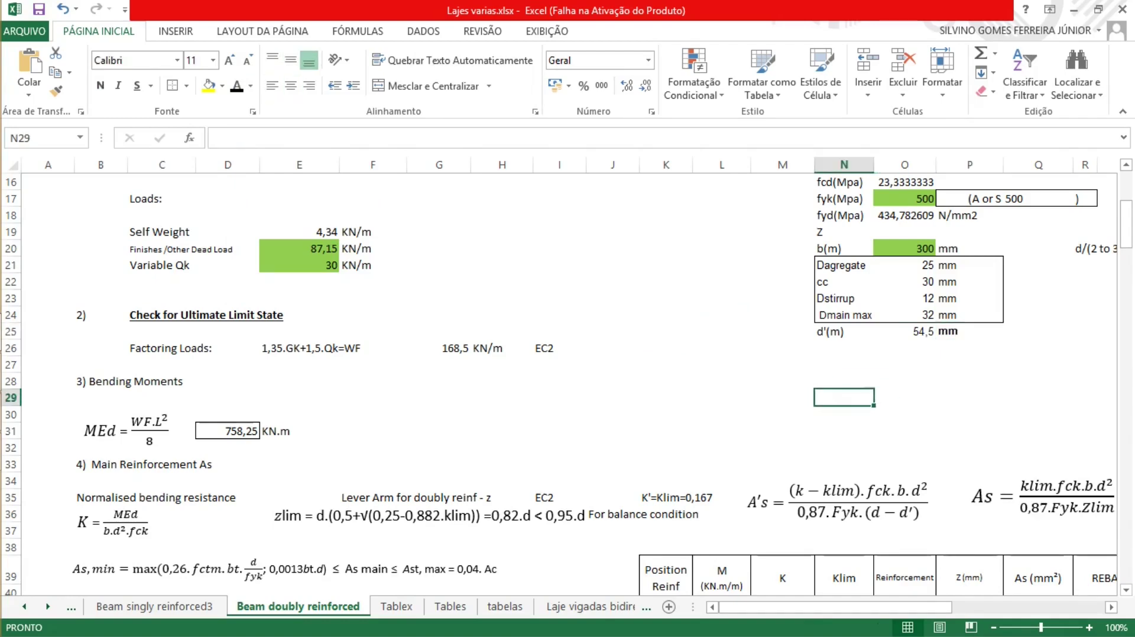
Step: Examine K in M41, Klim in N41 and the =M41-N41 formula in M42 for the Top-A's row, leaving them unedited
scroll(566, 385, down, 5)
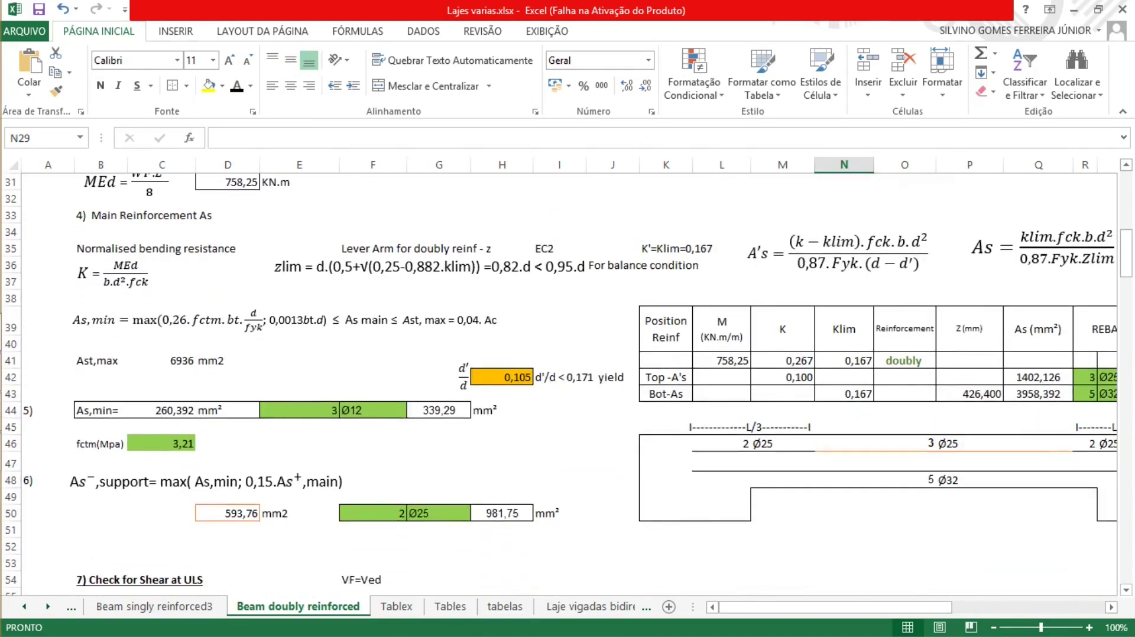
scroll(566, 384, up, 1)
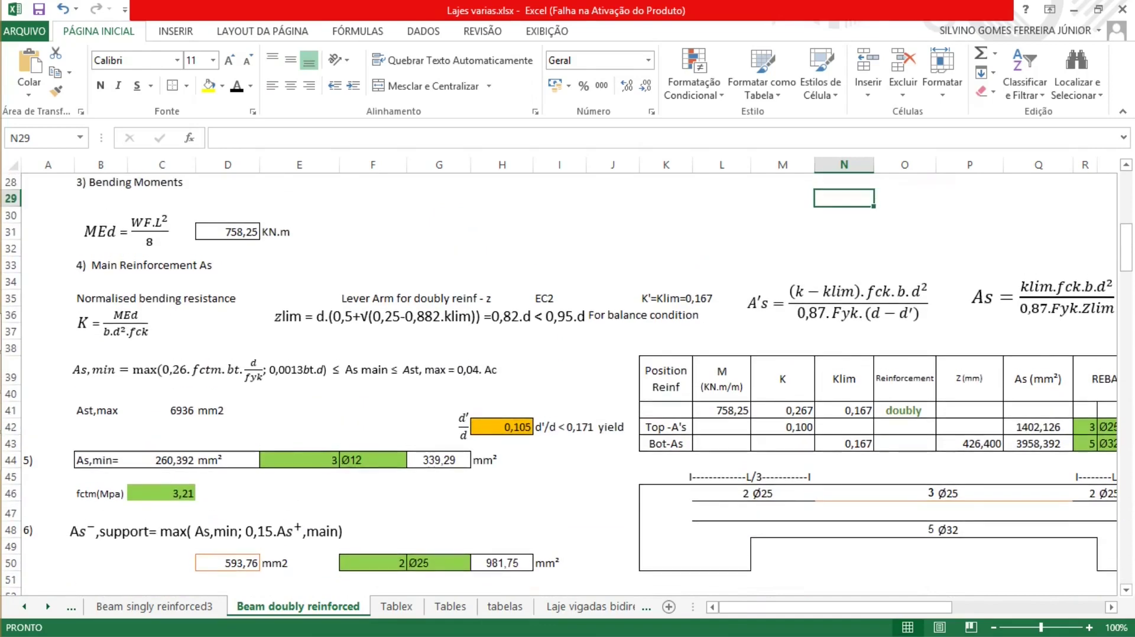
click(782, 411)
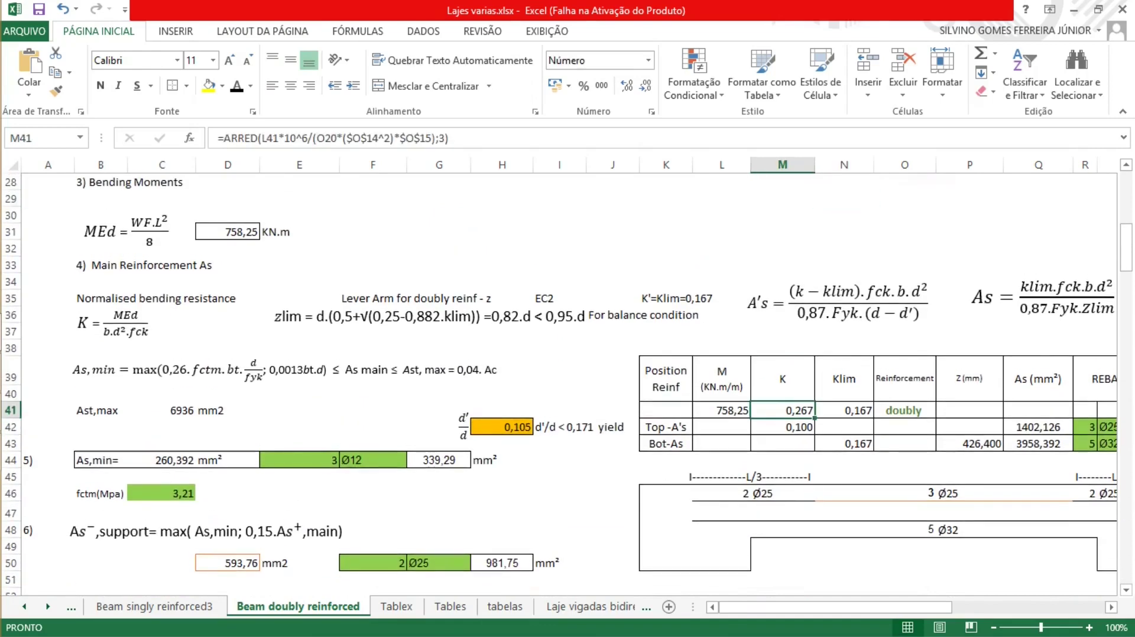
click(843, 410)
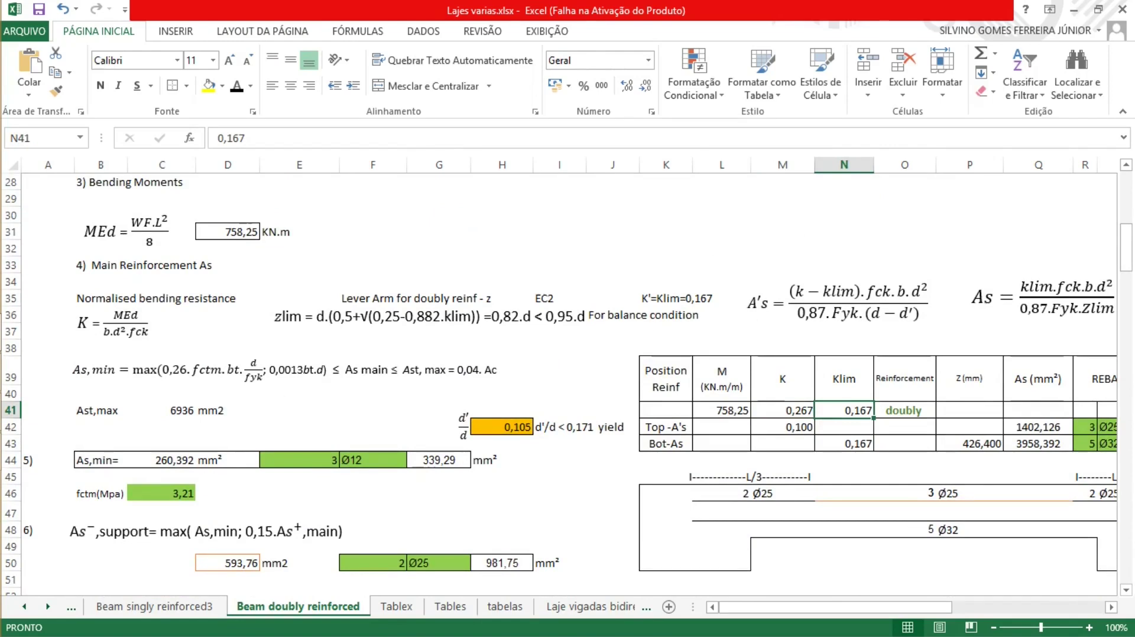
double_click(792, 427)
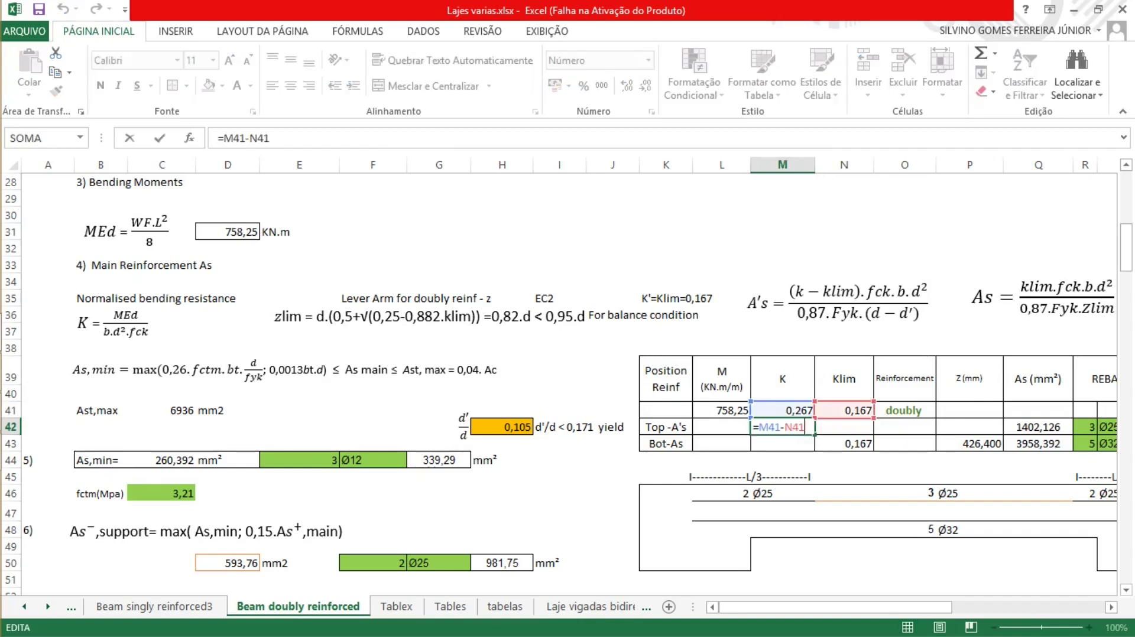
key(Return)
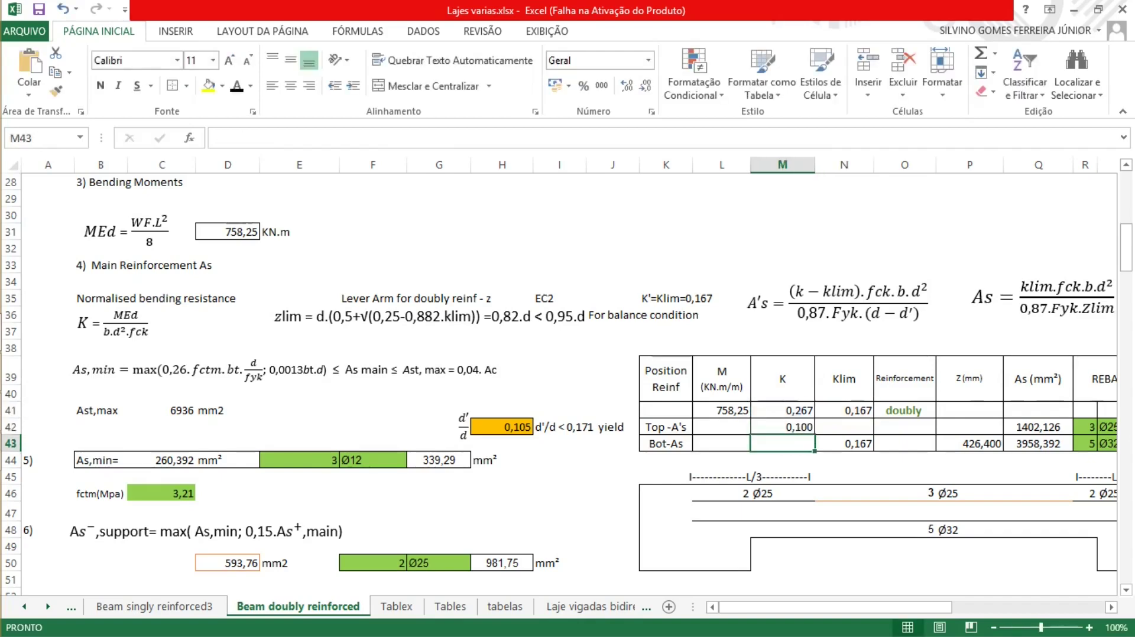
click(666, 427)
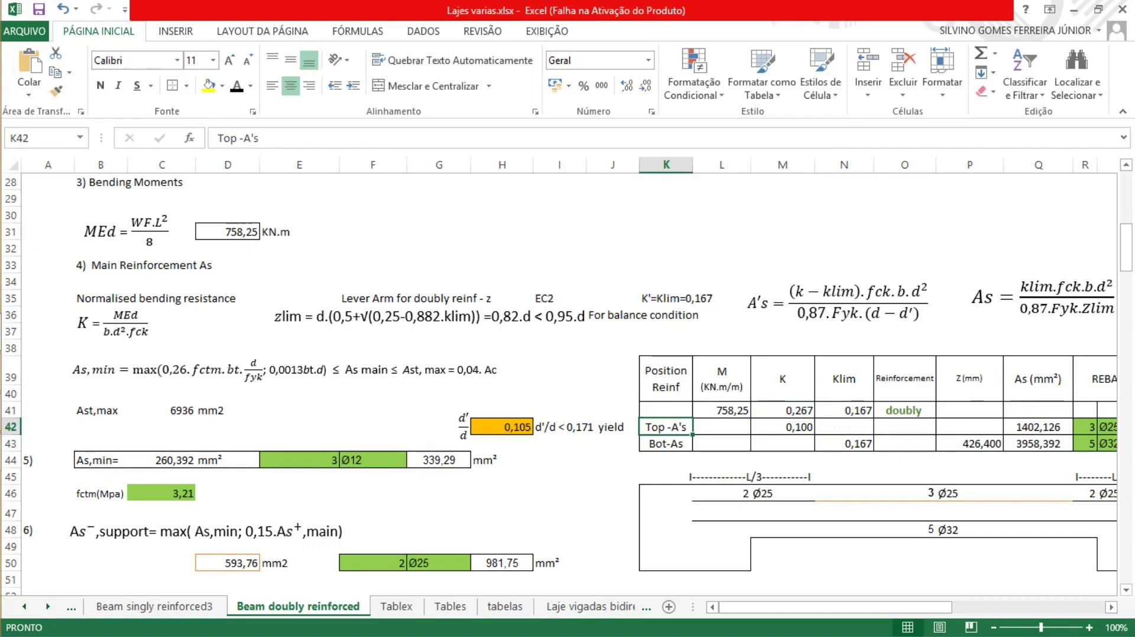
click(782, 427)
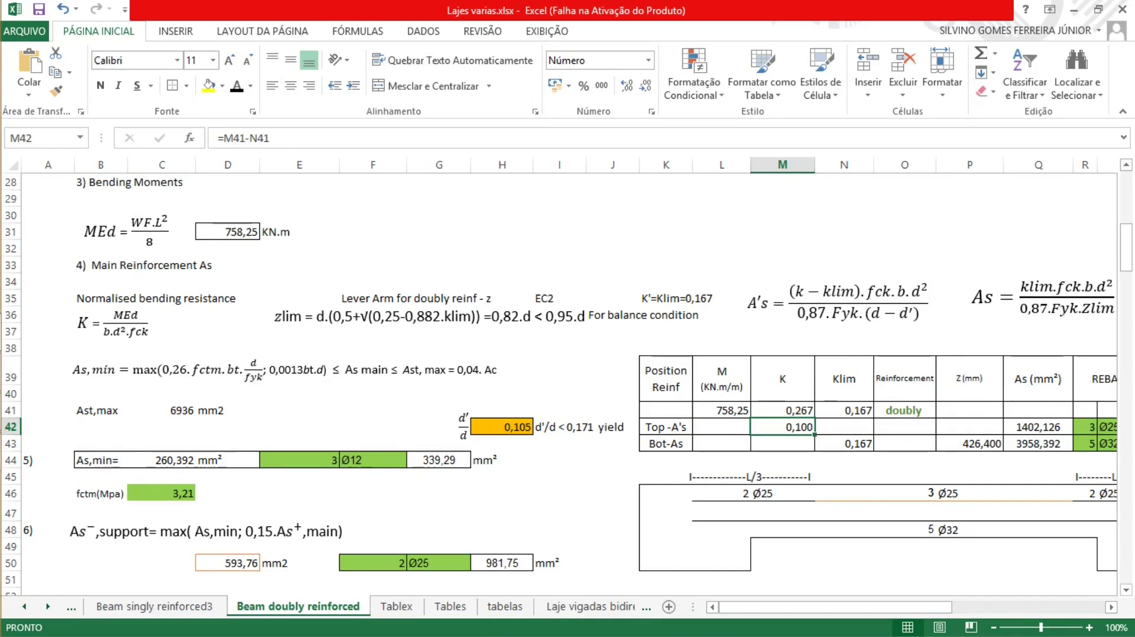
Step: Relate the K difference in M42 to the A's expression and trace its fck and width b inputs, inspecting O20
drag(782, 265, 904, 331)
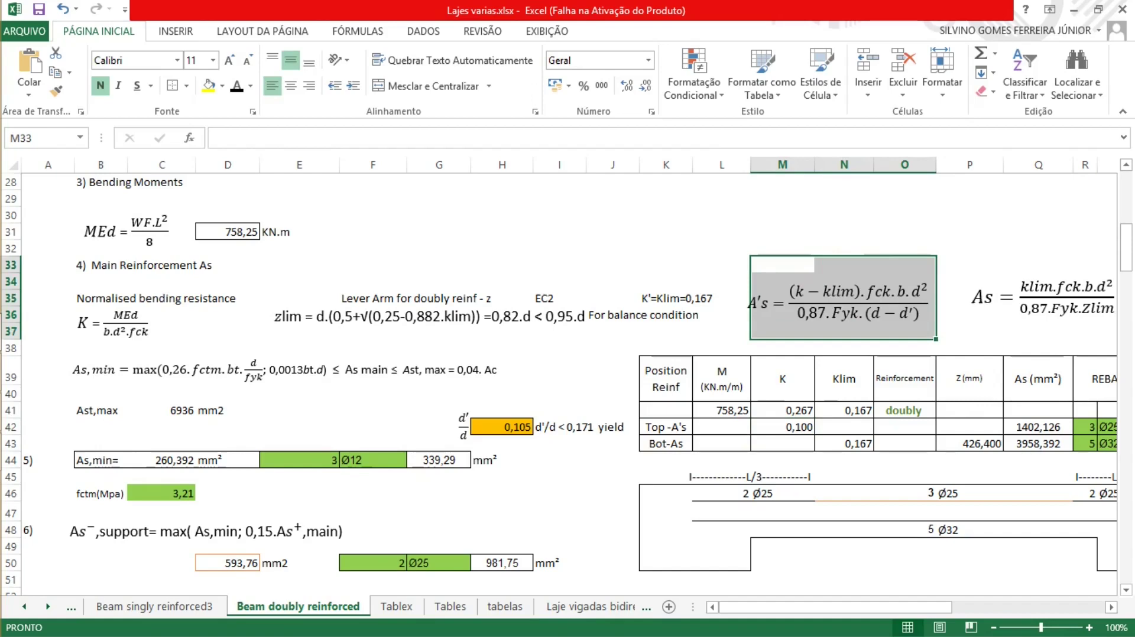
click(782, 427)
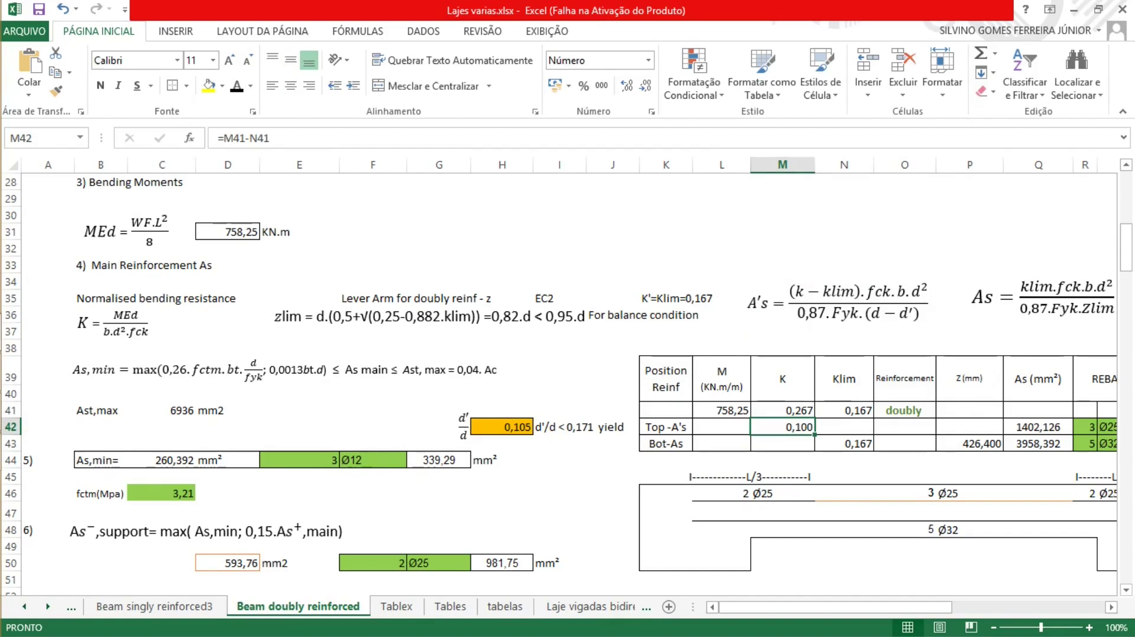
drag(844, 248, 904, 331)
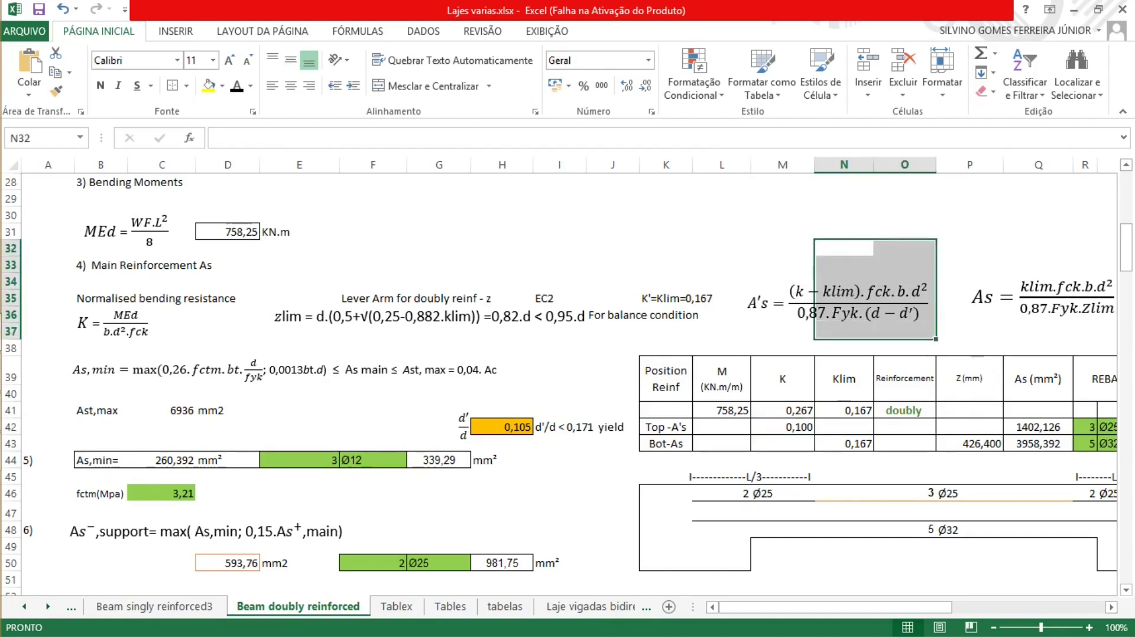
scroll(904, 331, up, 5)
scroll(904, 331, up, 2)
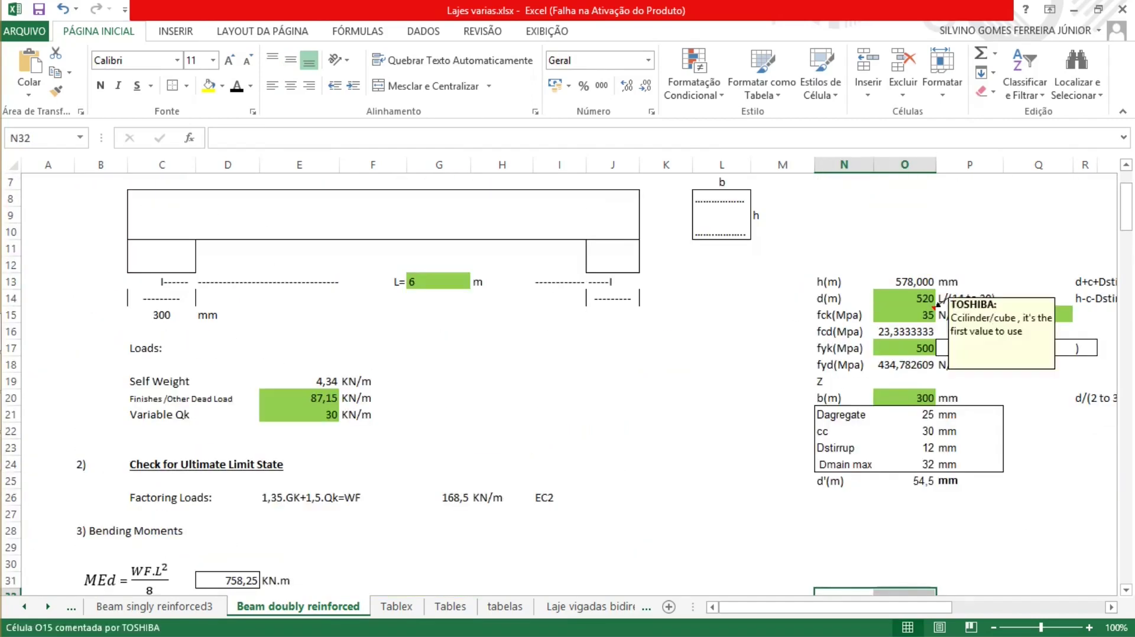
scroll(905, 331, down, 6)
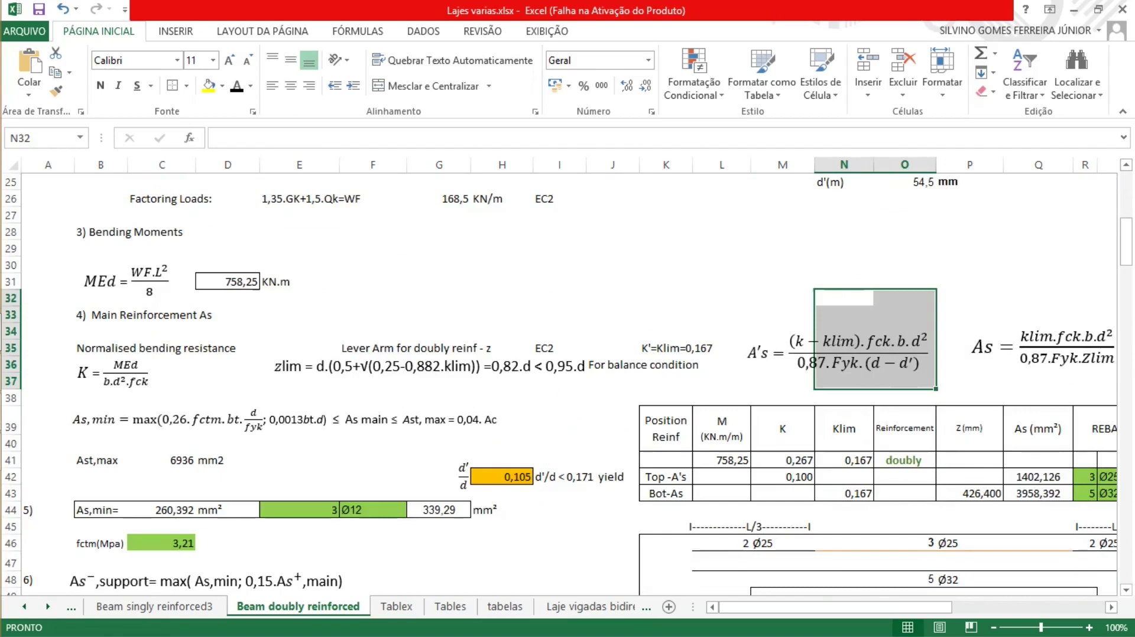
scroll(904, 331, up, 5)
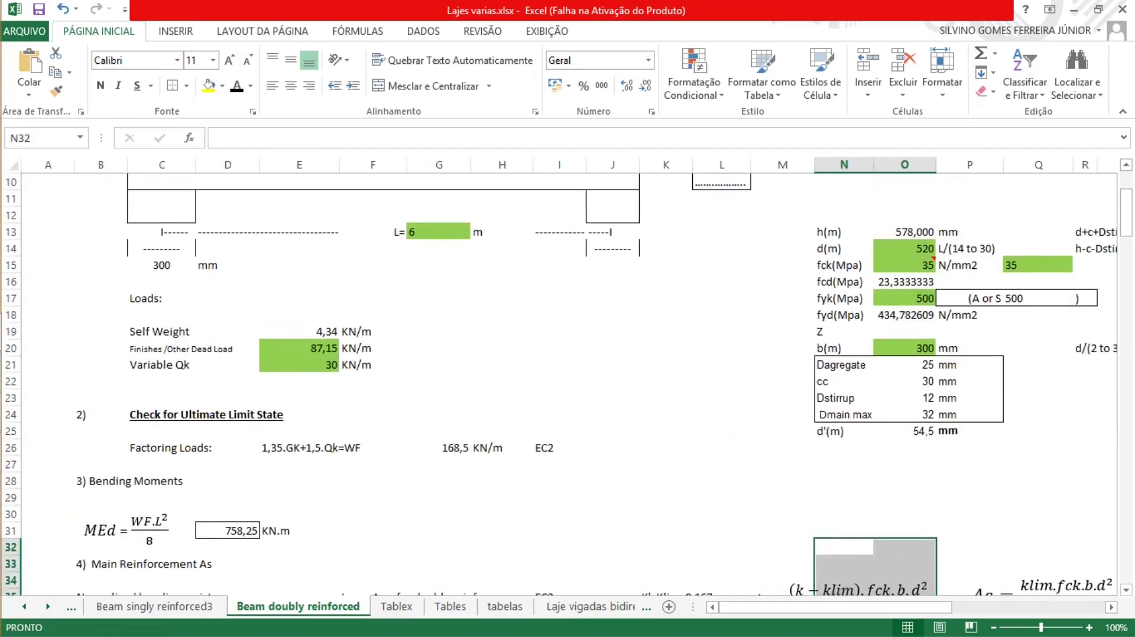
click(904, 348)
scroll(904, 348, down, 5)
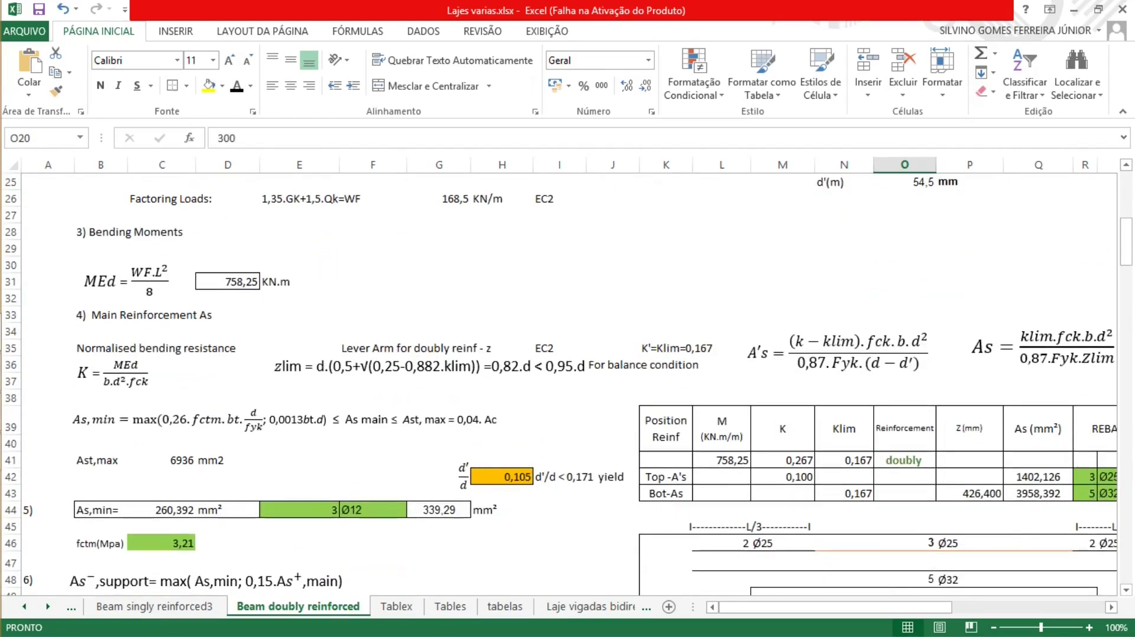
Step: Trace the A's expression's effective depth d in O14 and the d' formula in O25
scroll(905, 348, up, 5)
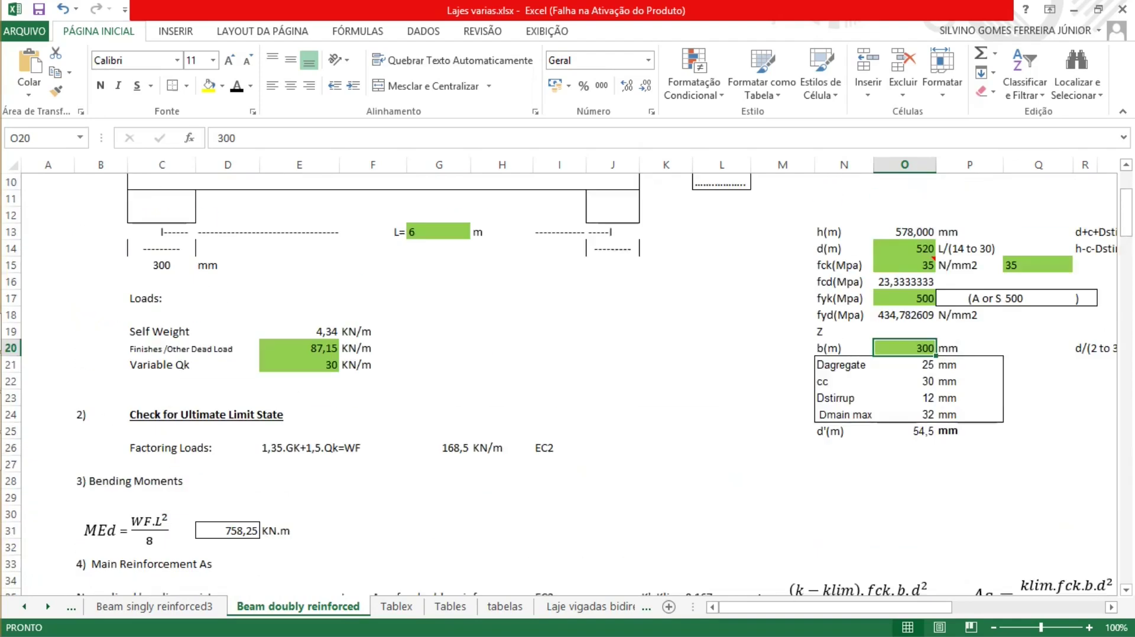
click(904, 248)
scroll(904, 249, down, 6)
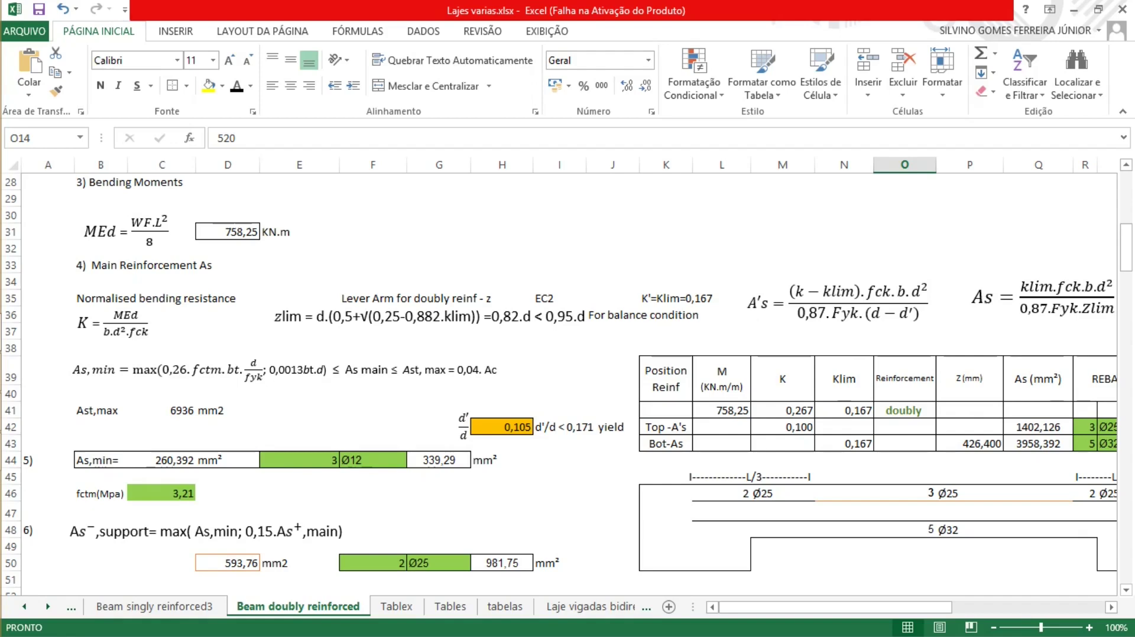
scroll(567, 384, up, 6)
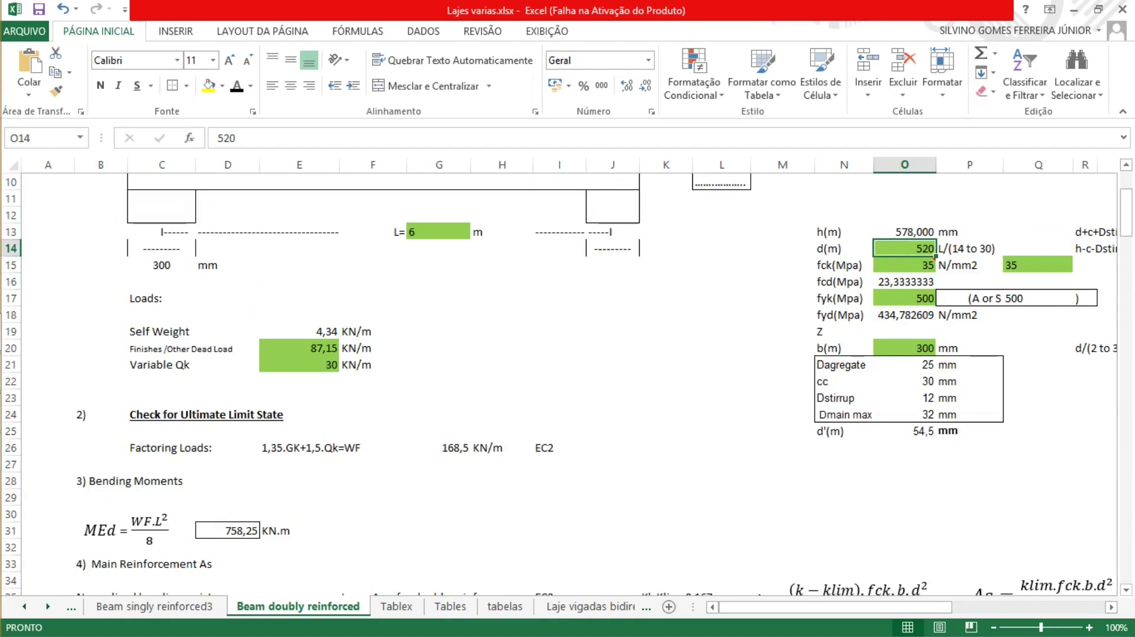
click(904, 431)
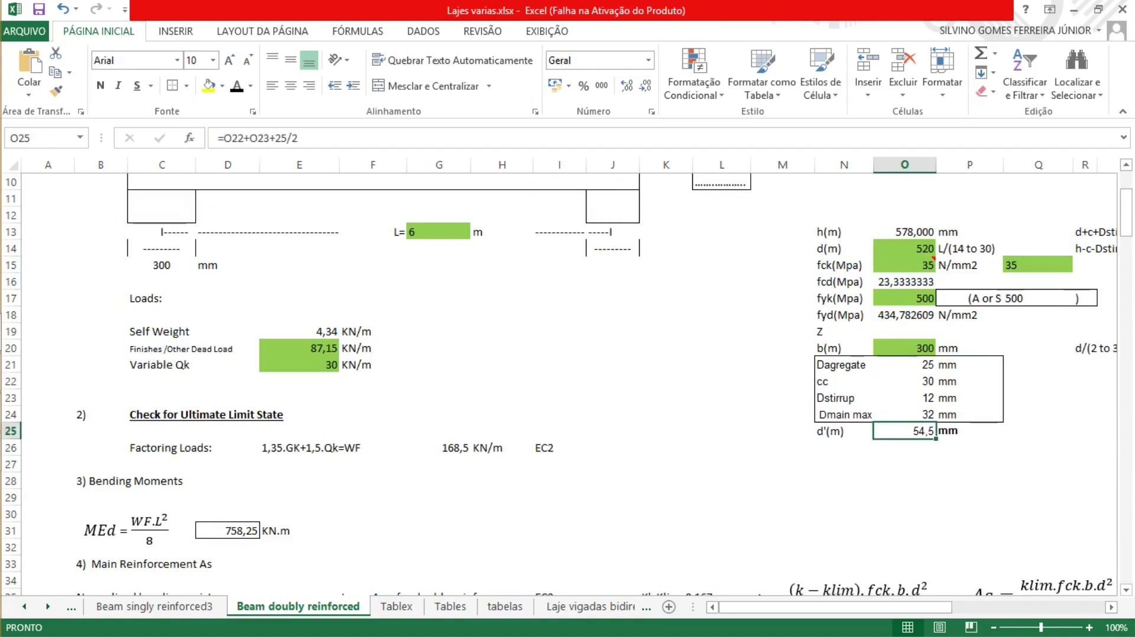
scroll(905, 431, down, 4)
scroll(567, 384, down, 2)
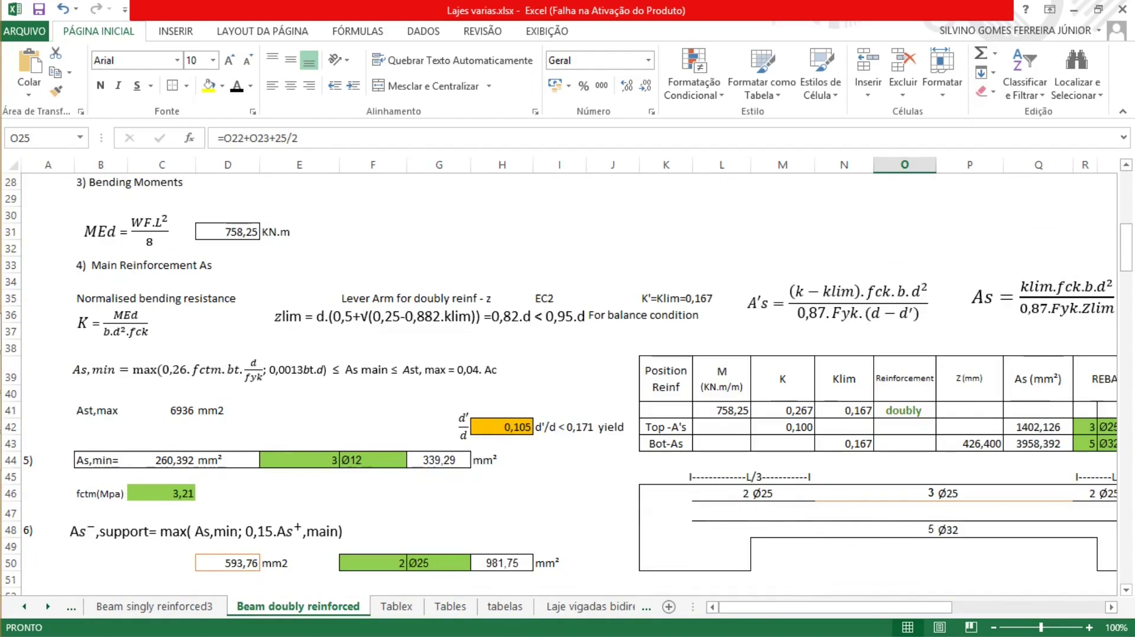
Step: Inspect the required A's formula in Q42, the top rebar selection and the provided area formula in T42
click(782, 426)
click(1038, 426)
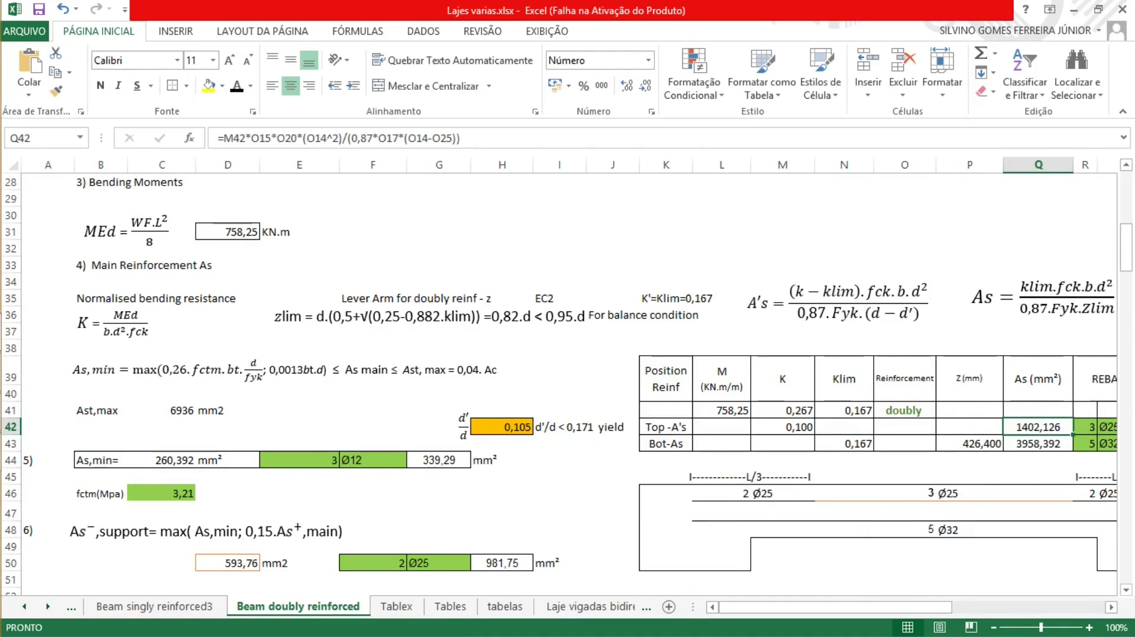
drag(835, 607, 897, 607)
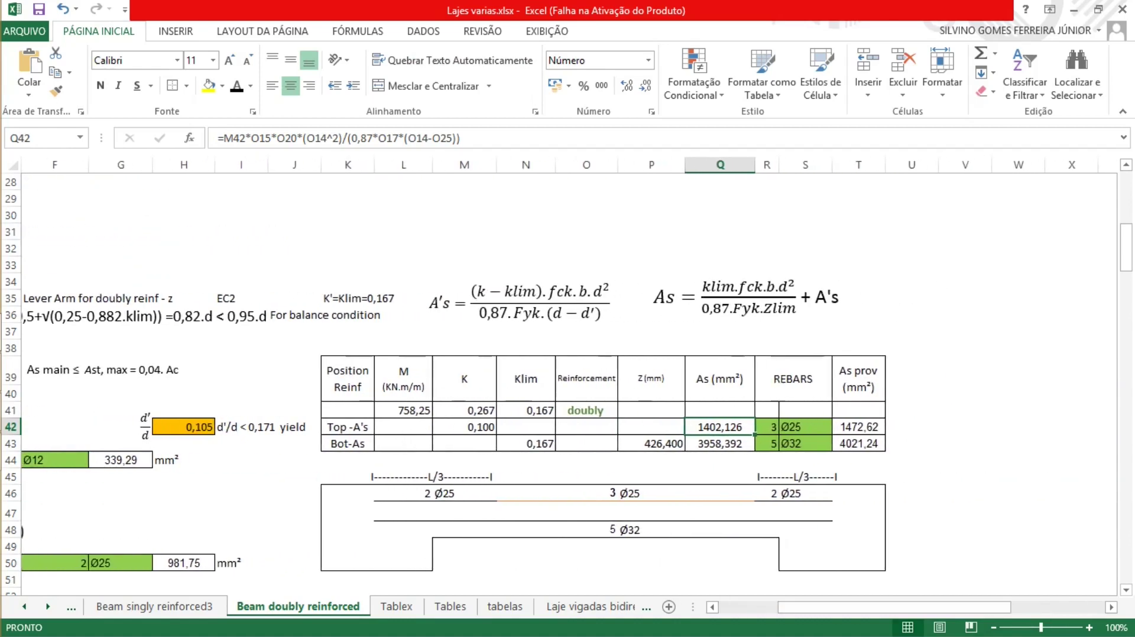
click(767, 426)
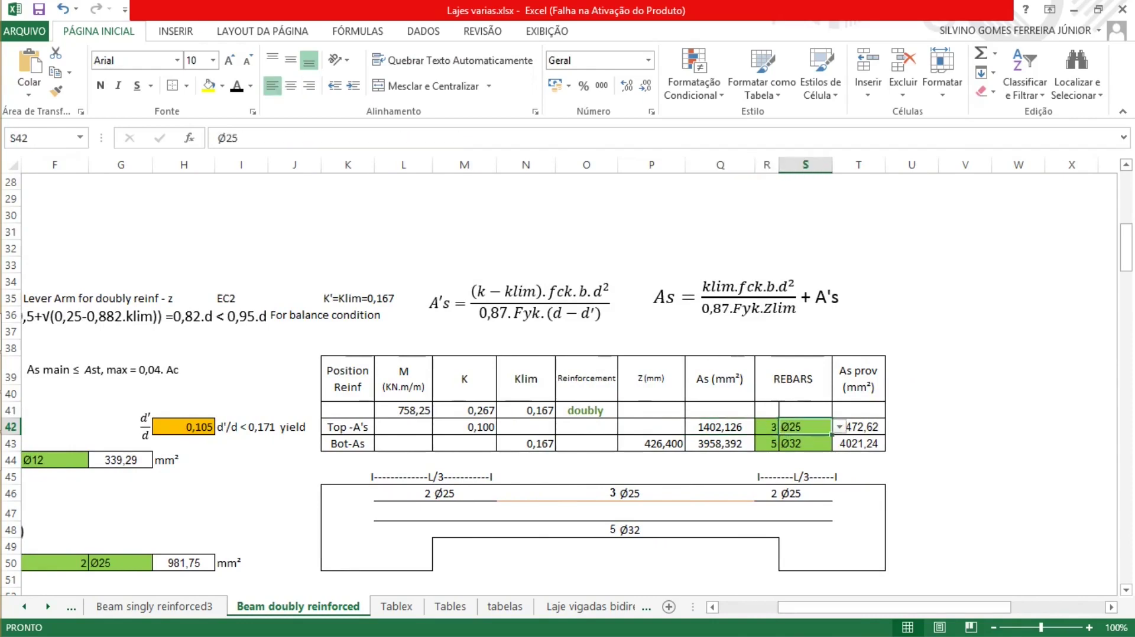
click(911, 443)
click(858, 427)
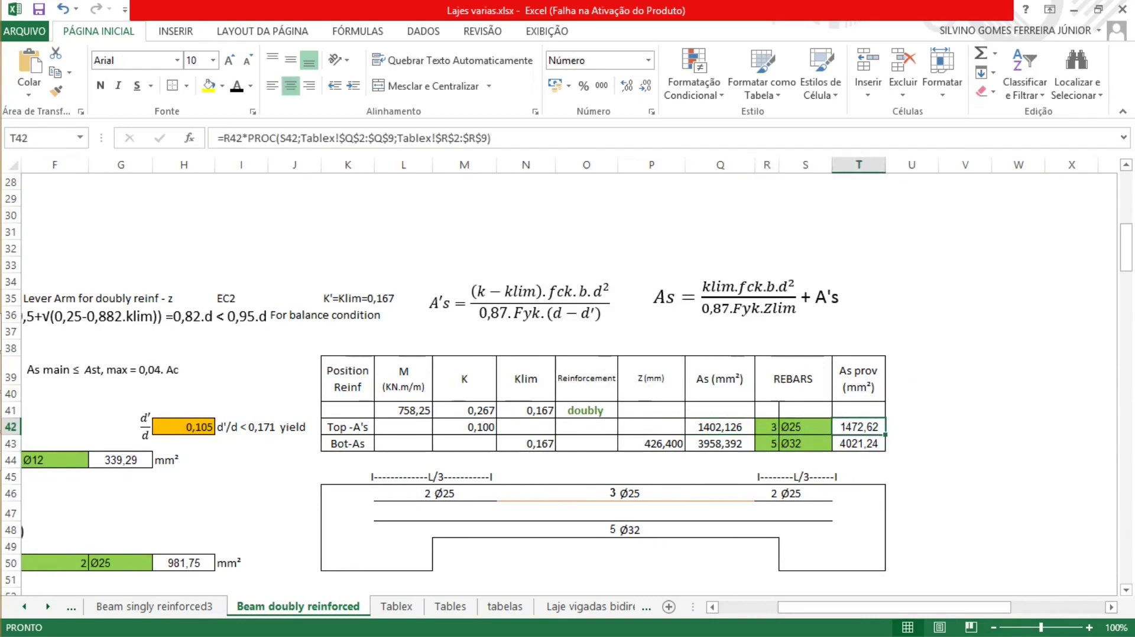
Step: Try Ø20 as the top A's rebar diameter in S42 and compare the provided area with the required area
click(805, 427)
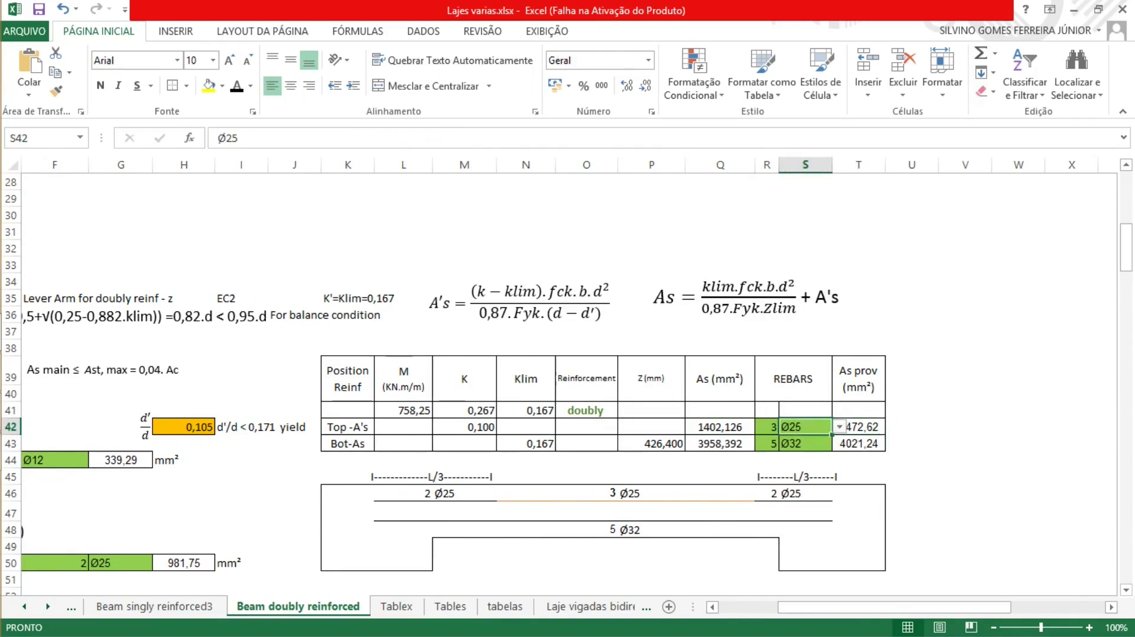
click(838, 427)
click(811, 495)
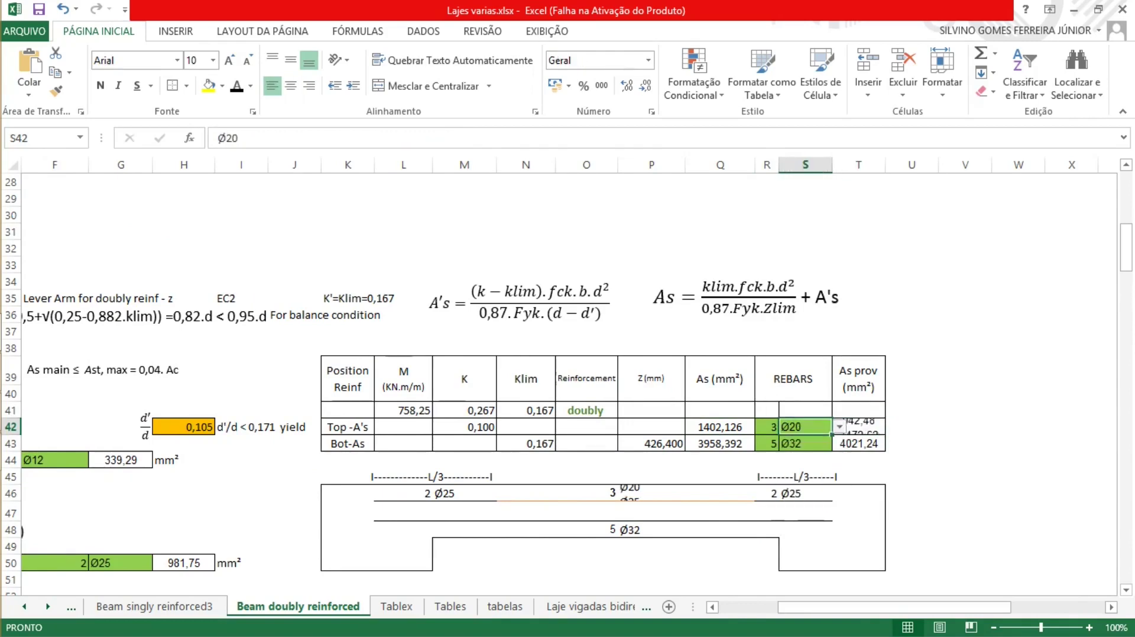
click(964, 427)
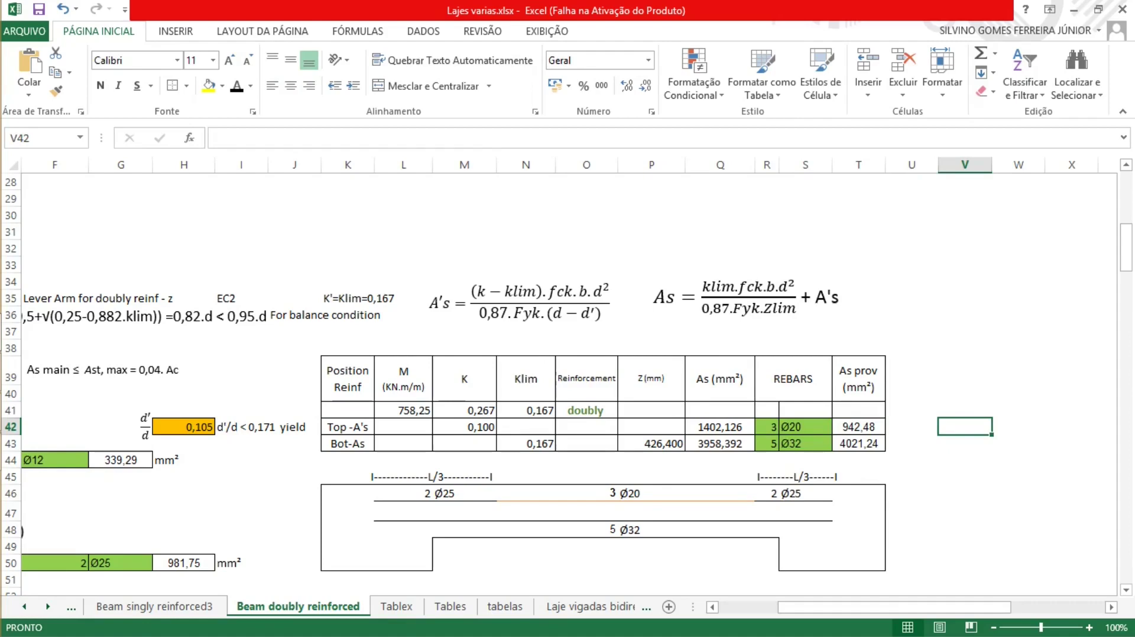
click(858, 426)
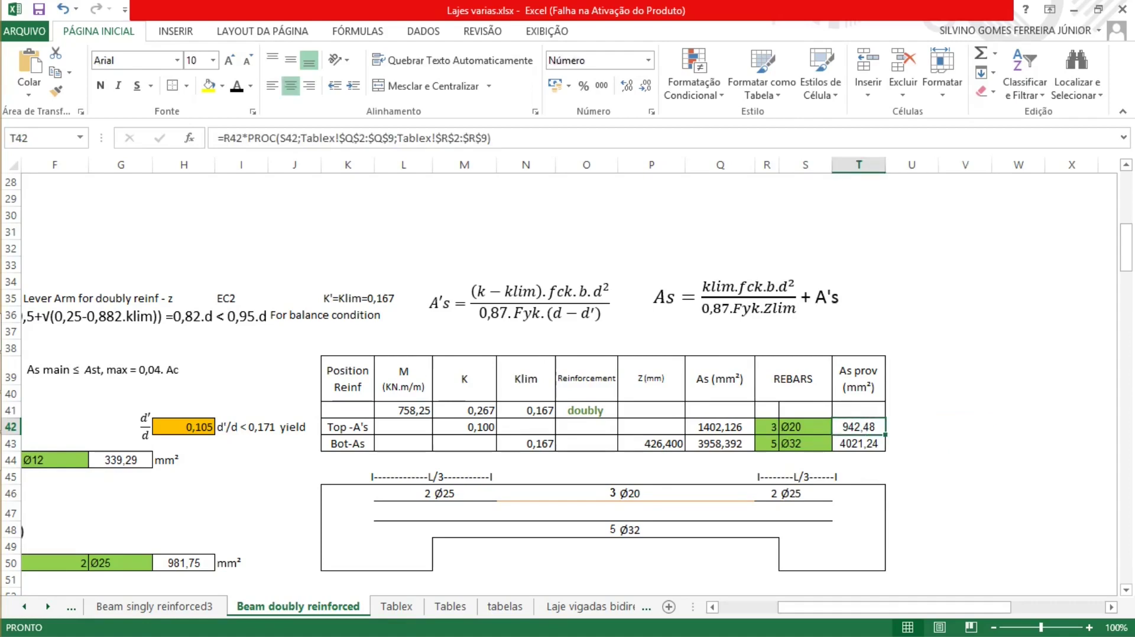
click(719, 426)
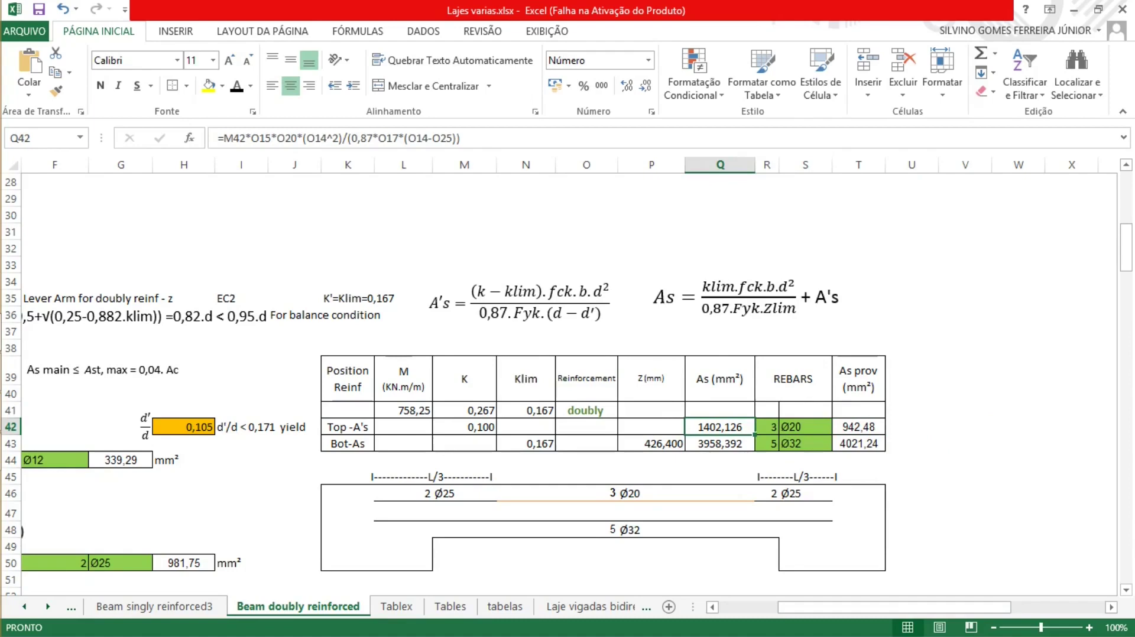
Step: Set the top A's rebar diameter in S42 to Ø25 and check the bar count and provided area in T42
click(805, 426)
click(839, 427)
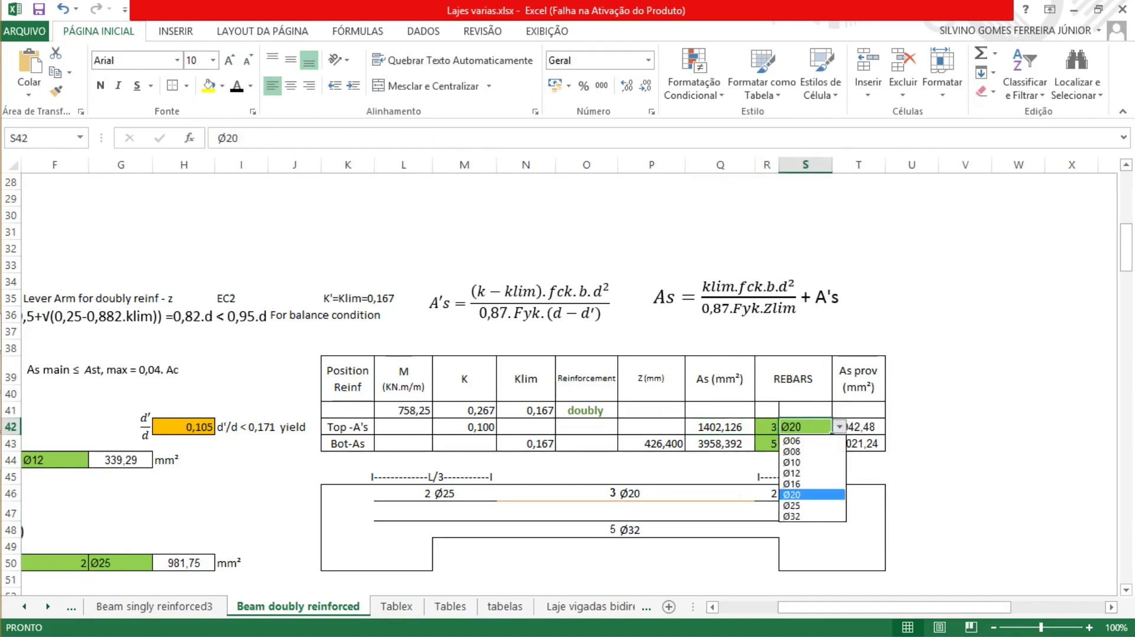
click(811, 506)
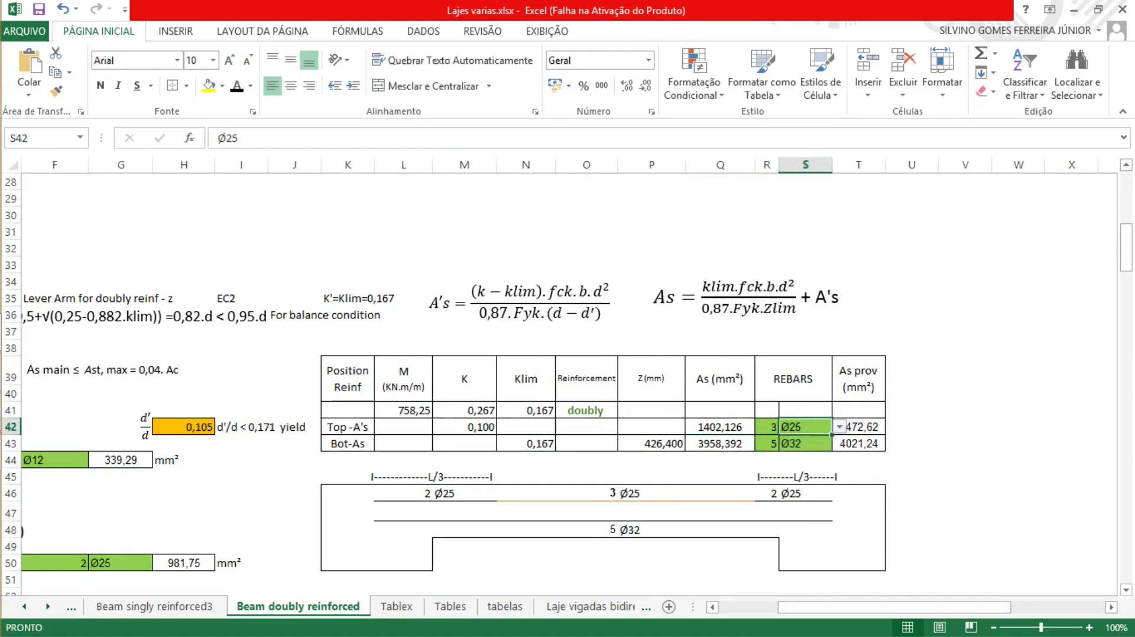
click(911, 443)
click(767, 426)
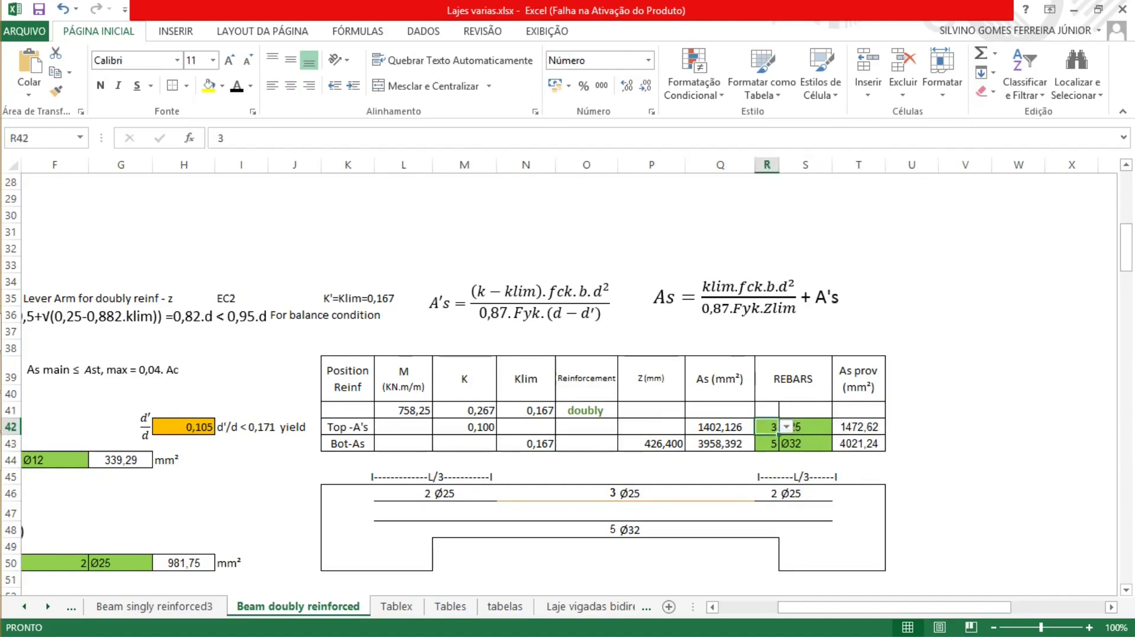
click(806, 427)
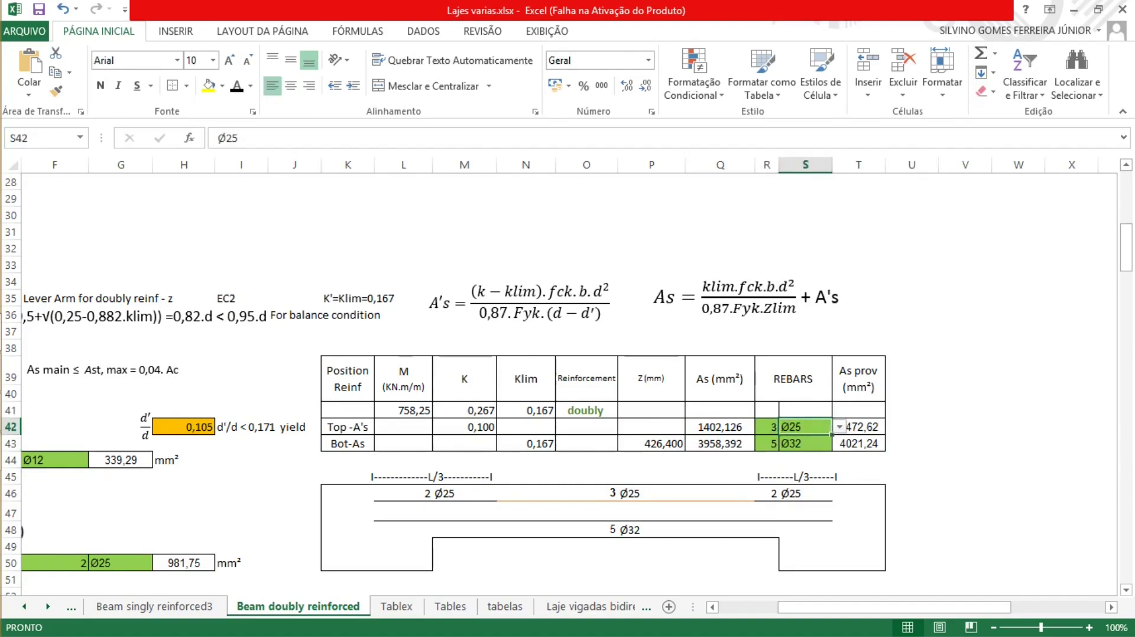
click(910, 427)
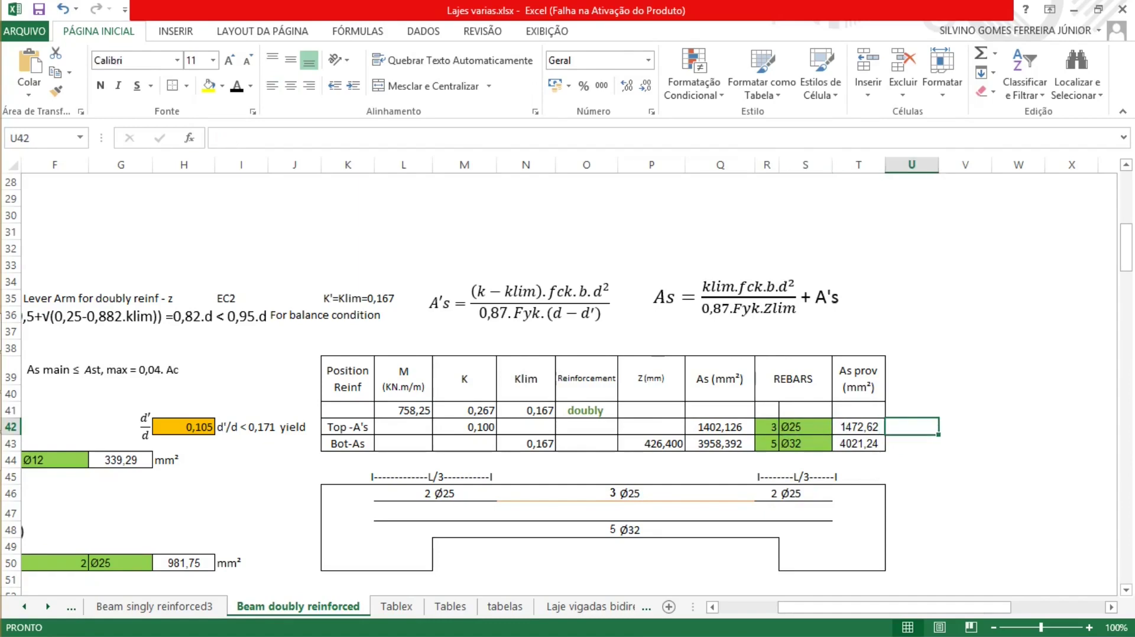
click(859, 427)
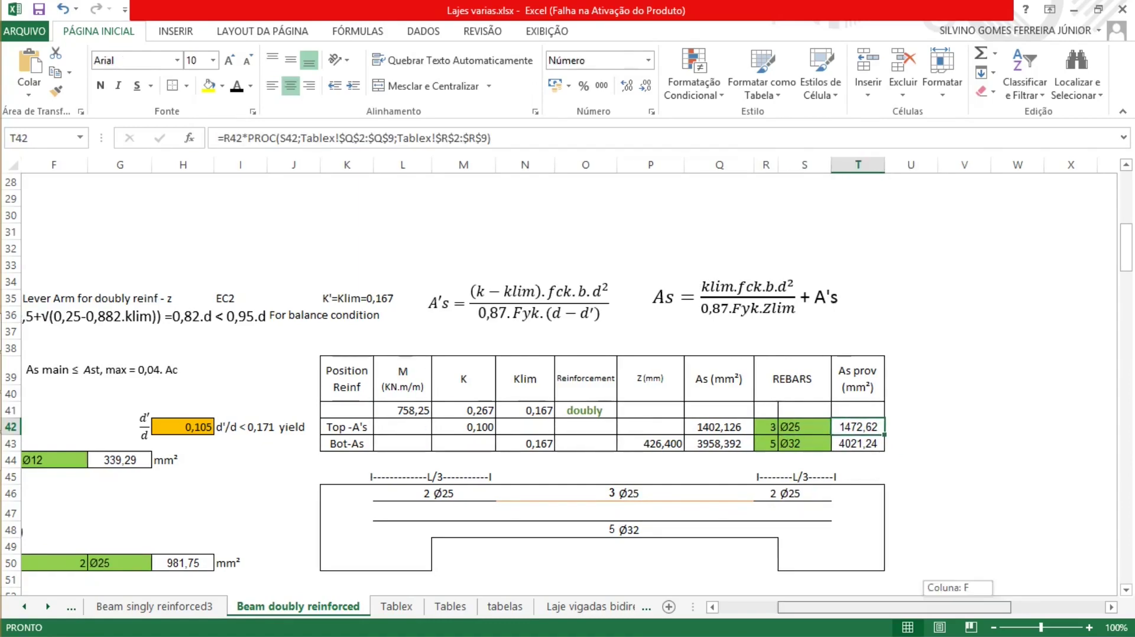
Step: Examine the 3 Ø25 midspan top bars in the beam sketch's N46:Q46 and the Bot-As row label in K43
drag(526, 493, 721, 493)
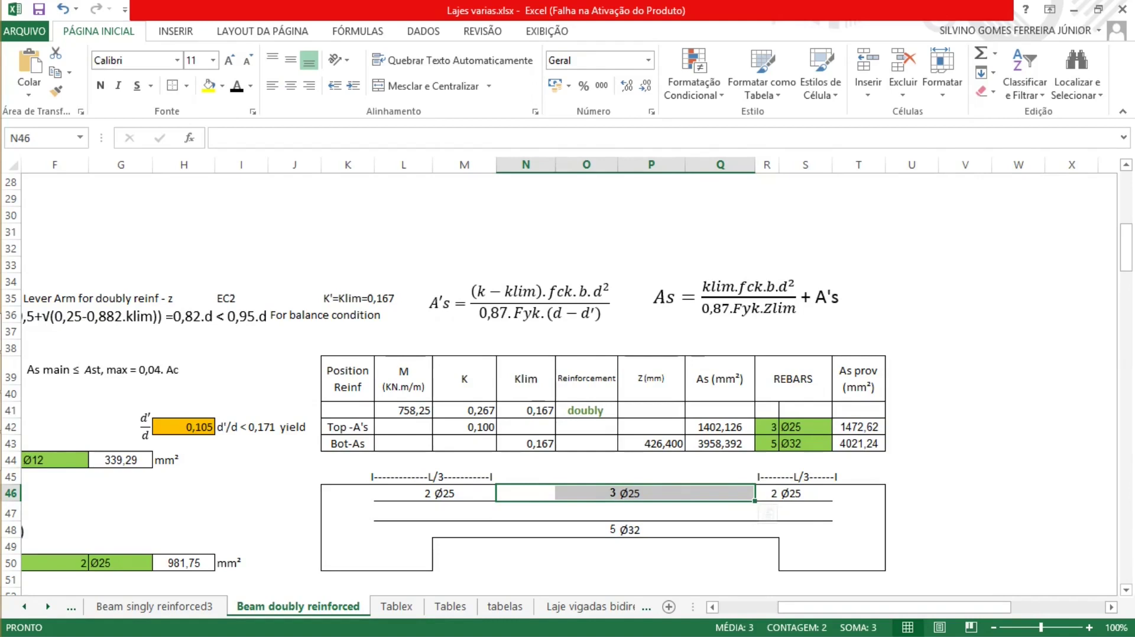
click(964, 511)
click(347, 444)
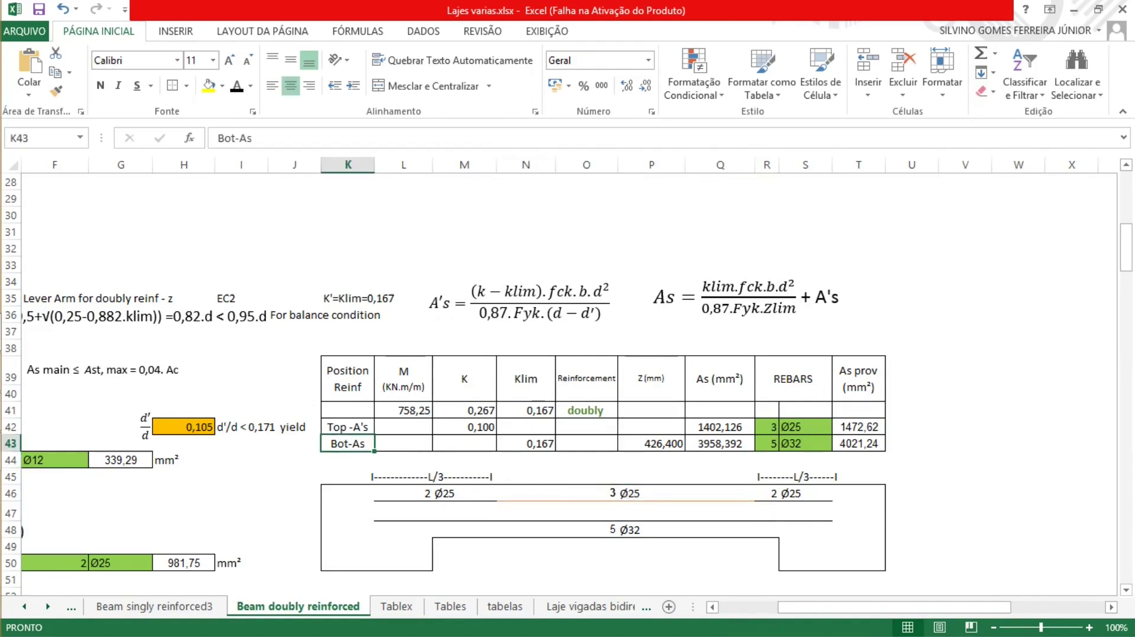
Step: Highlight the bottom reinforcement As expression over P32:T37 and review its klim, Zlim and A's terms
drag(650, 248, 805, 328)
click(767, 215)
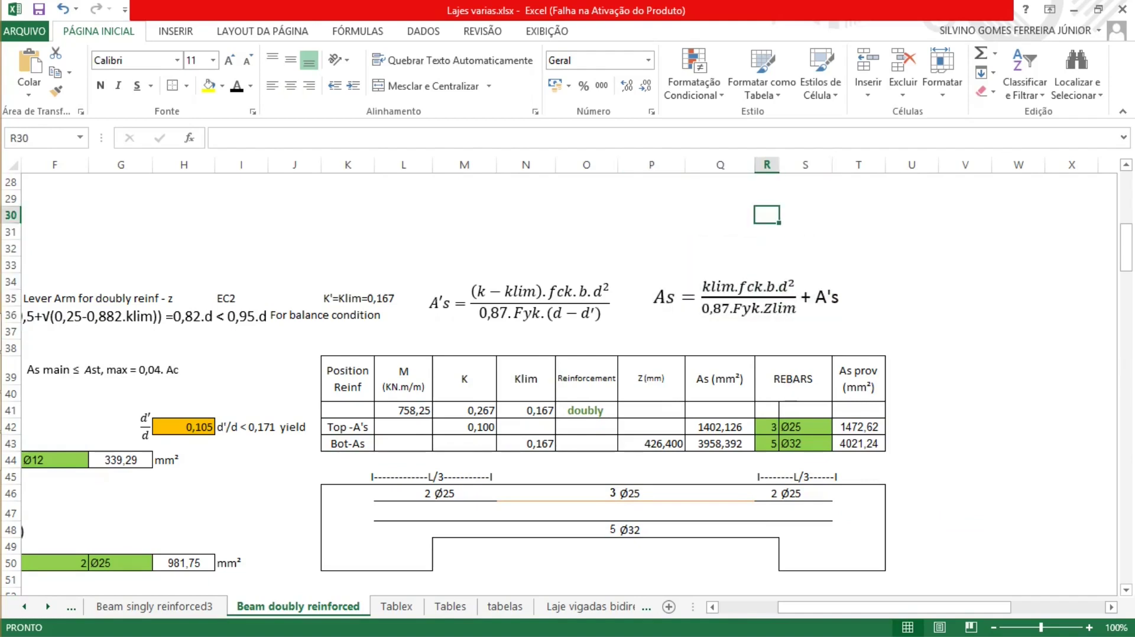
drag(650, 248, 859, 332)
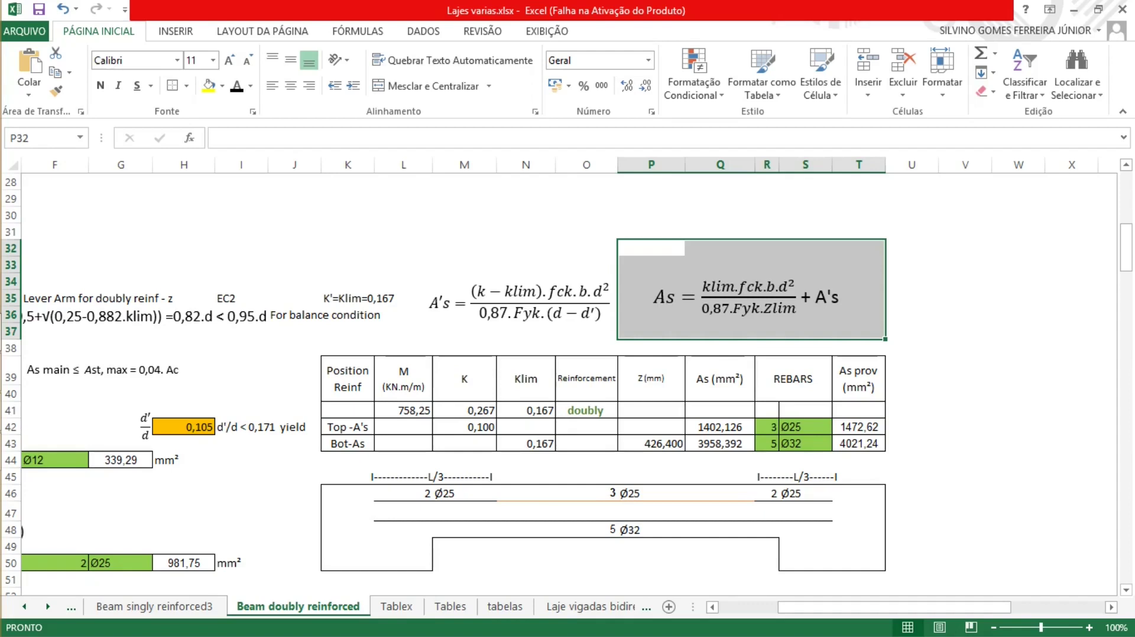
click(911, 348)
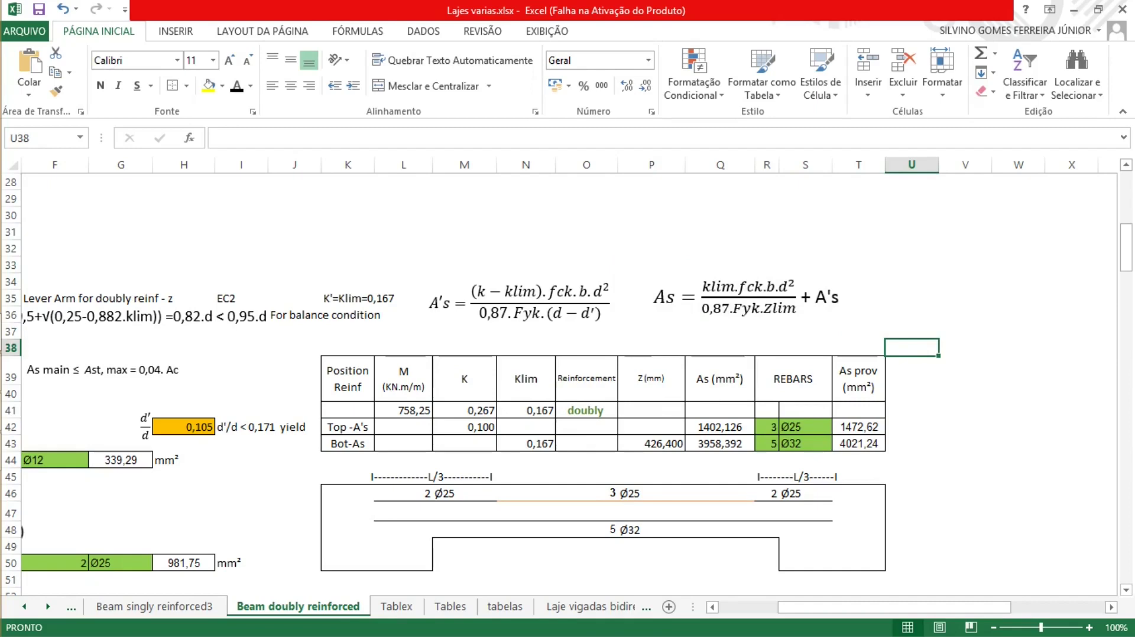
Step: Examine the zlim lever arm expression for doubly reinforced beams in row 36, including its 0,82.d value and 0,95.d limit
drag(975, 607, 857, 607)
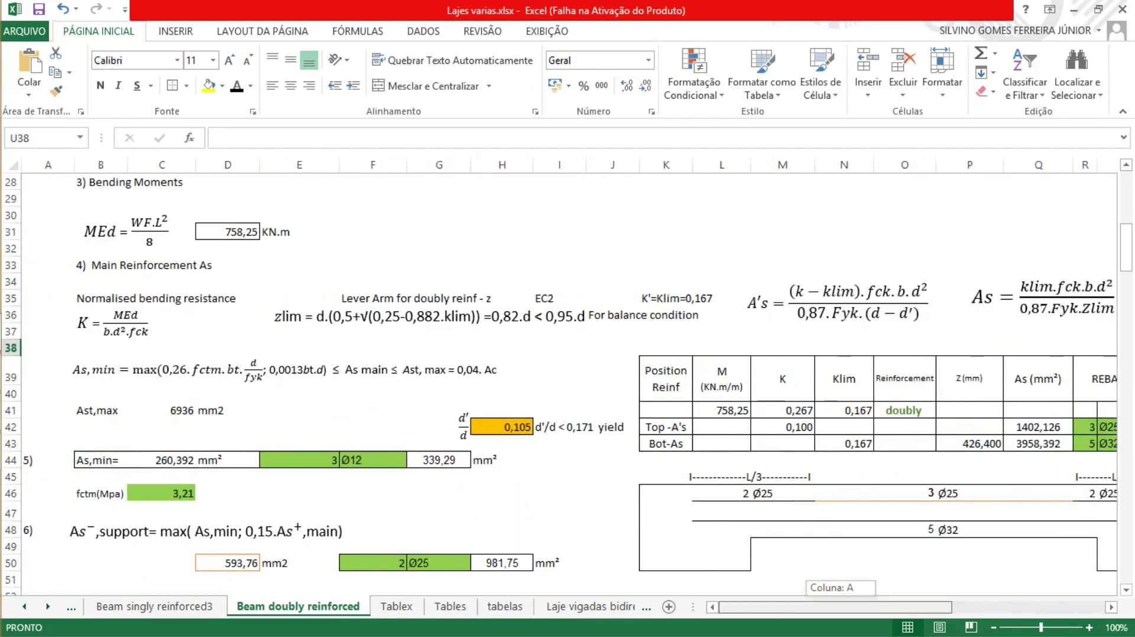
drag(236, 316, 533, 319)
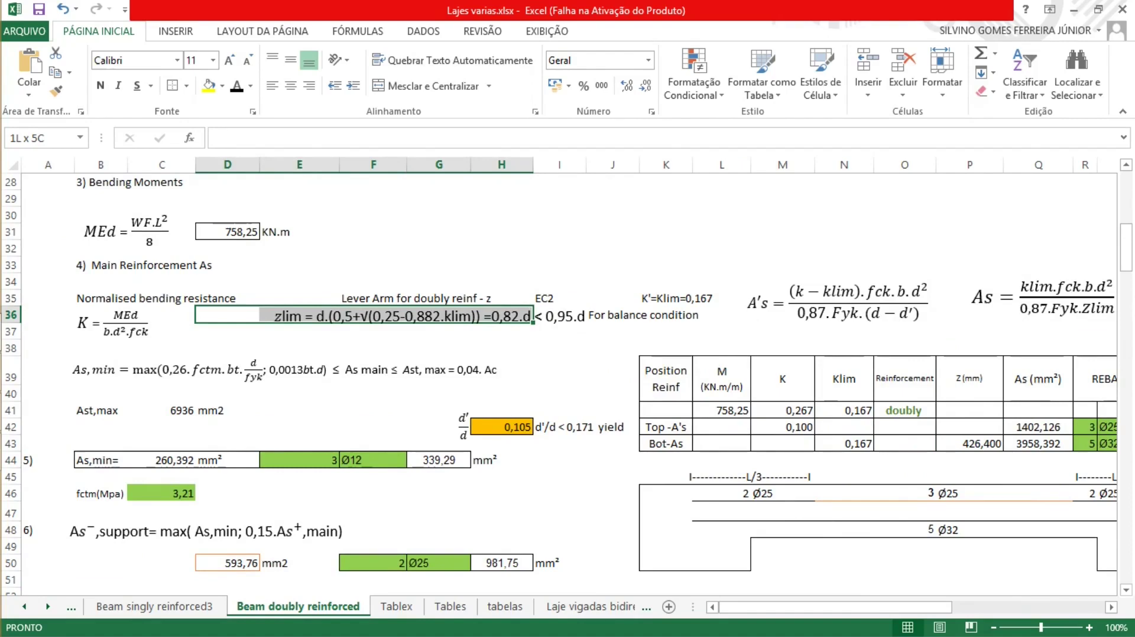
key(shift+Down)
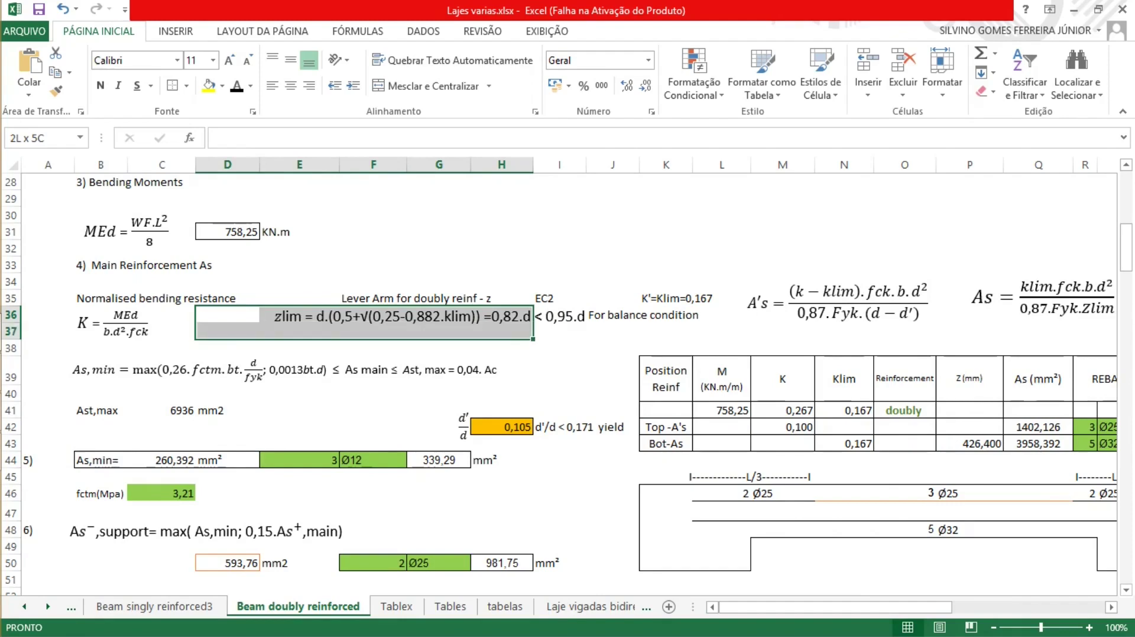
key(shift+Right)
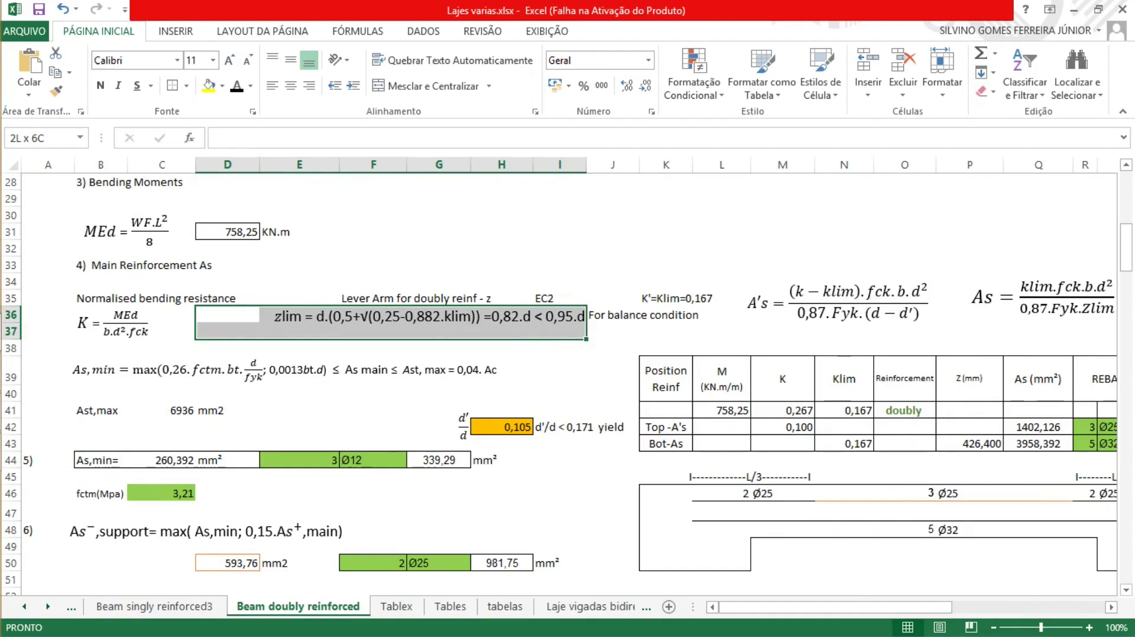
key(shift+Left)
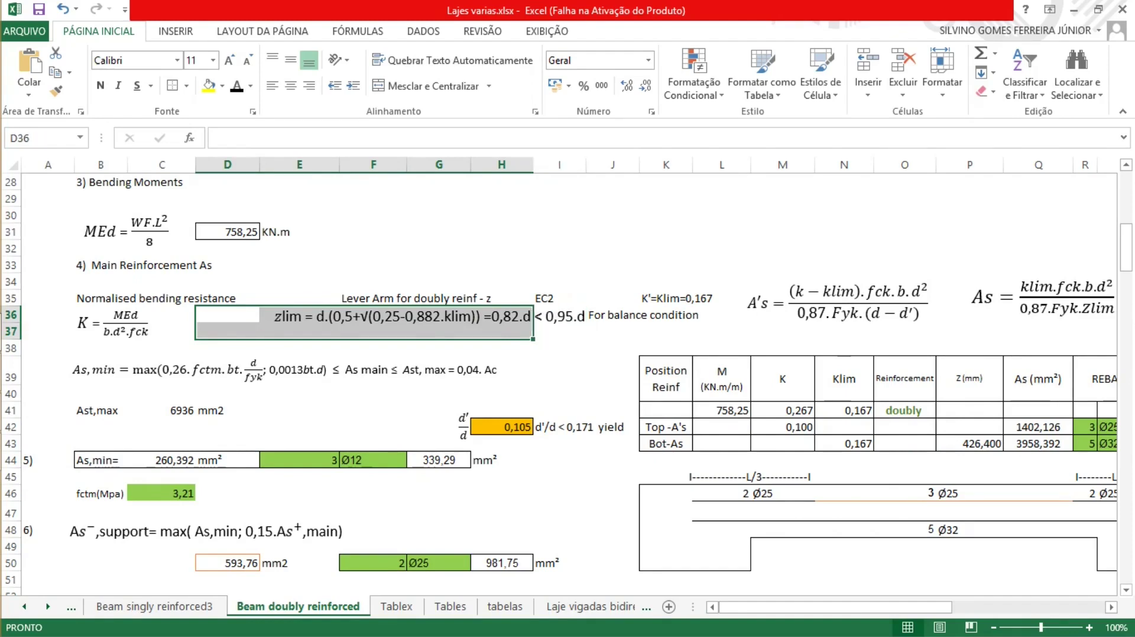
click(558, 331)
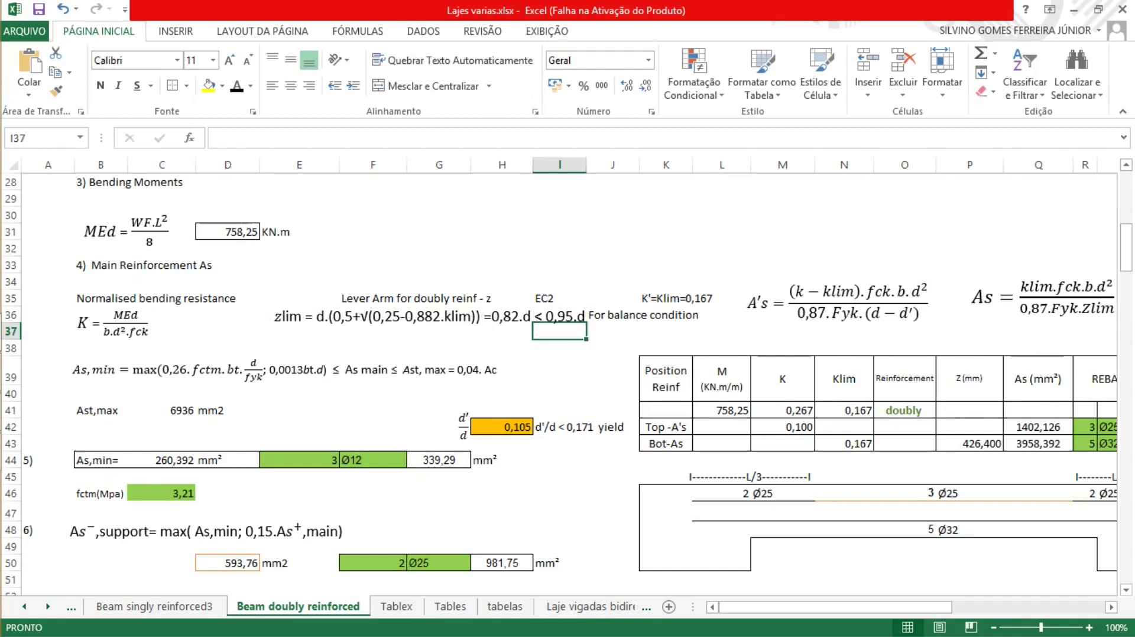
click(502, 316)
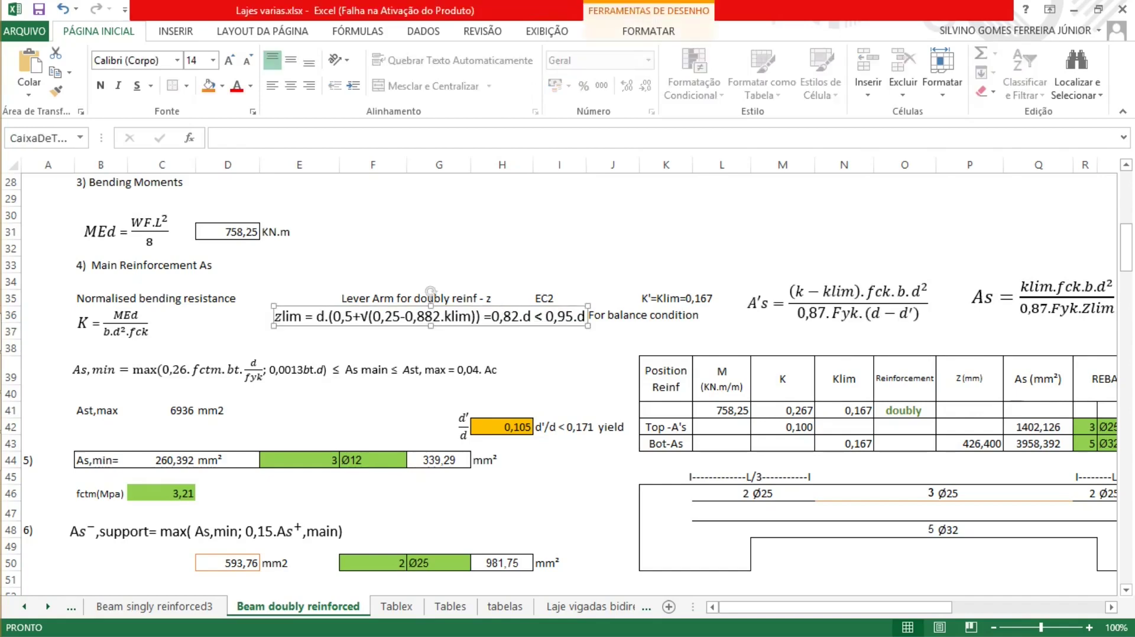
click(502, 347)
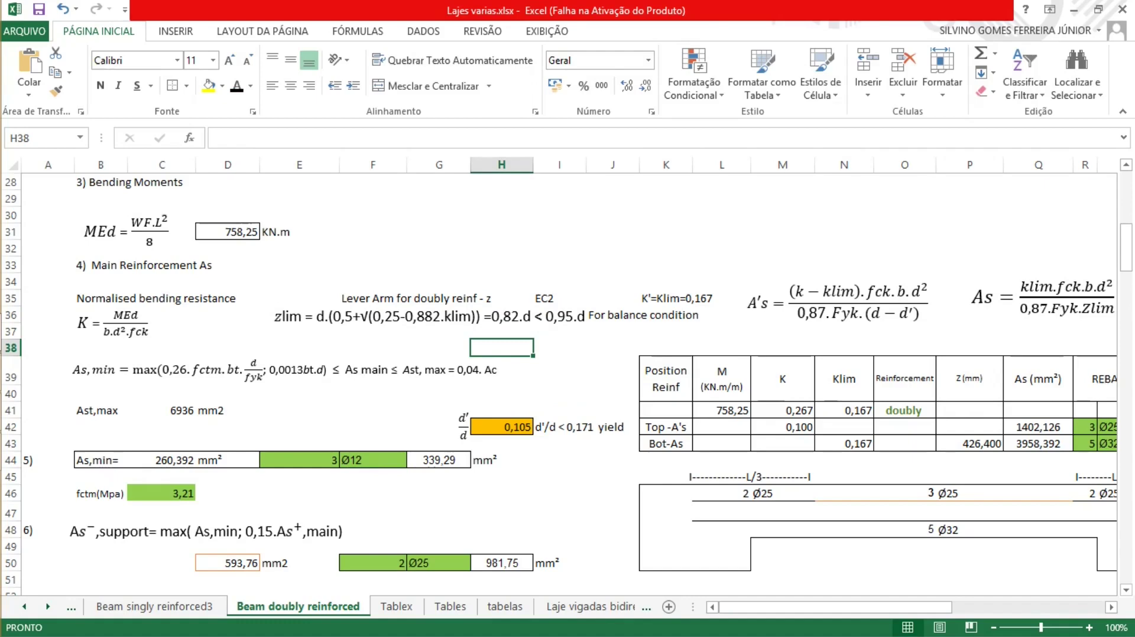
Step: Examine the lever arm formula in the Bot-As row of the main reinforcement table
double_click(969, 444)
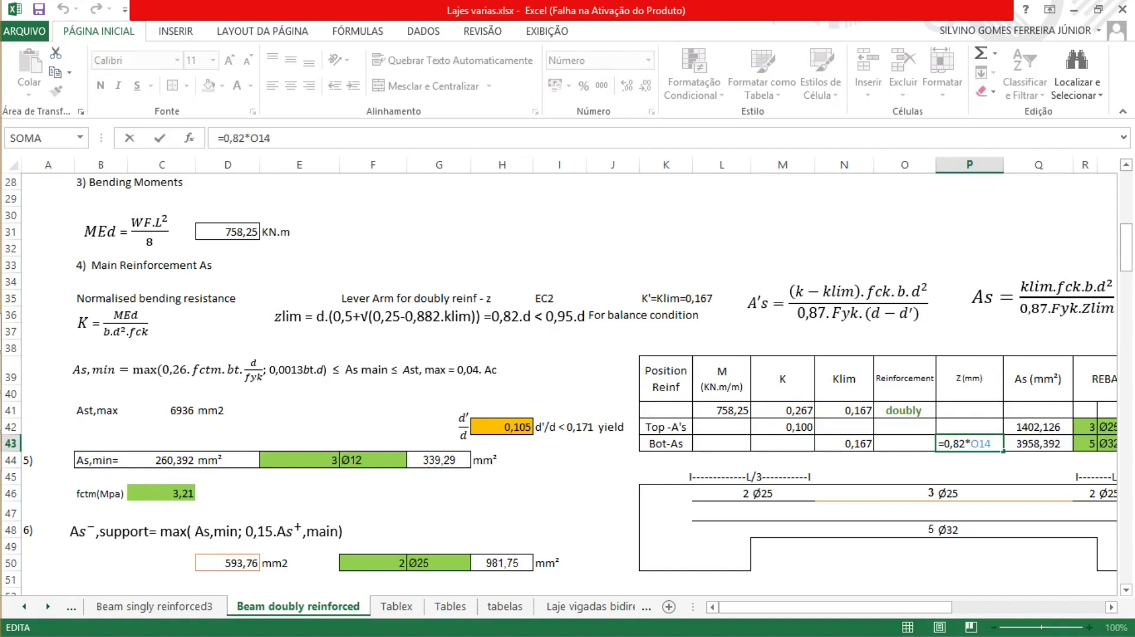
click(984, 443)
mouse_move(1126, 247)
mouse_down()
mouse_move(1126, 195)
mouse_move(1126, 304)
mouse_move(1126, 261)
mouse_up()
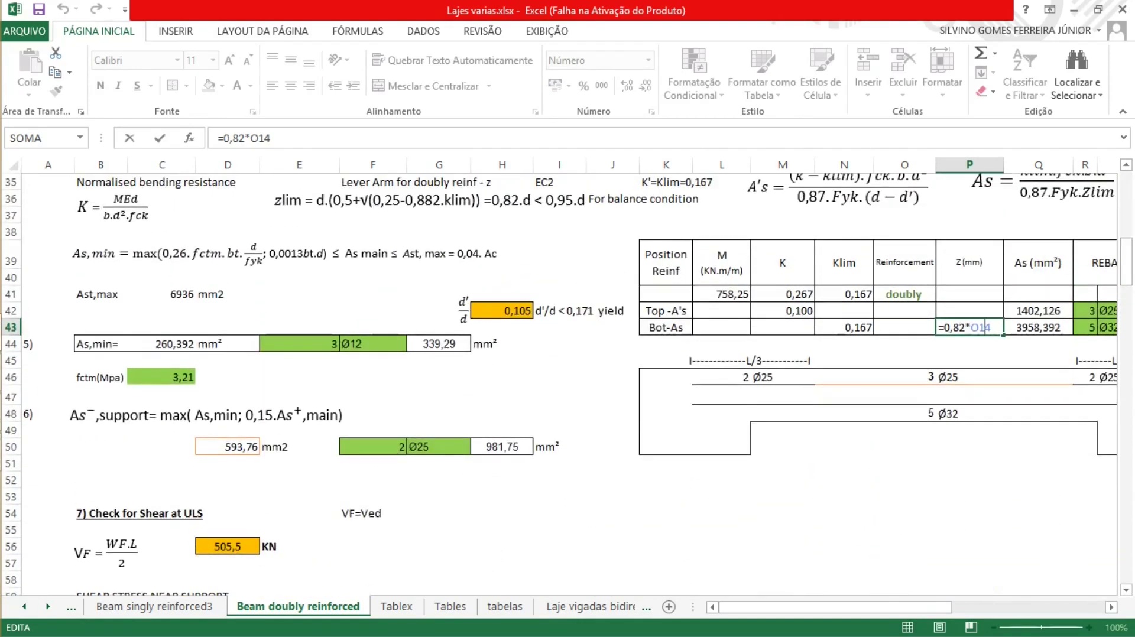
key(Return)
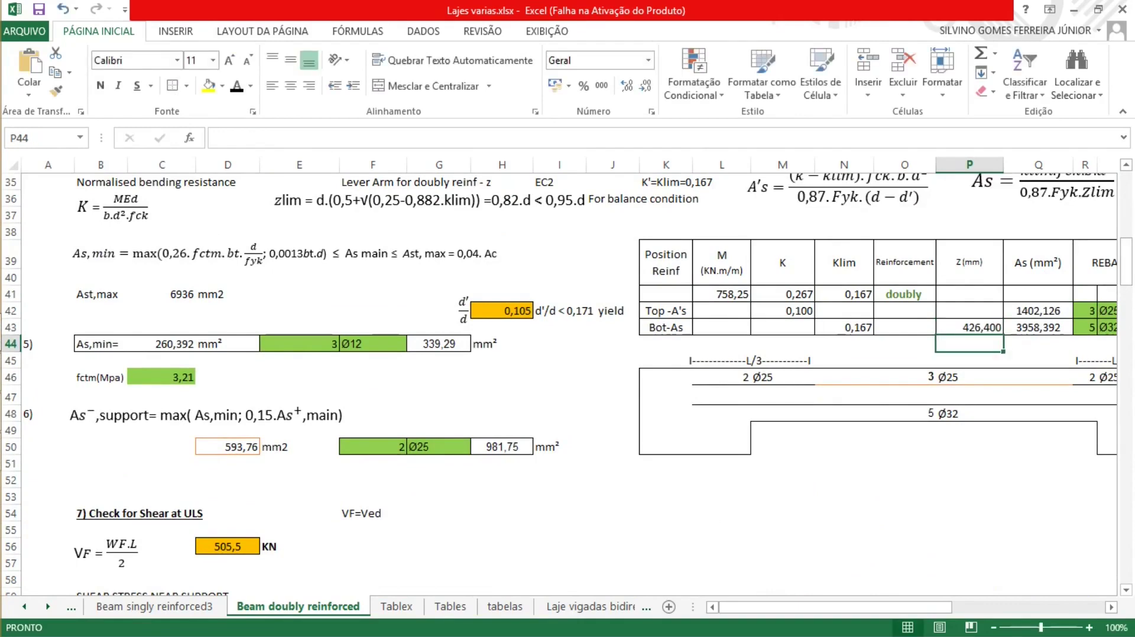
click(968, 327)
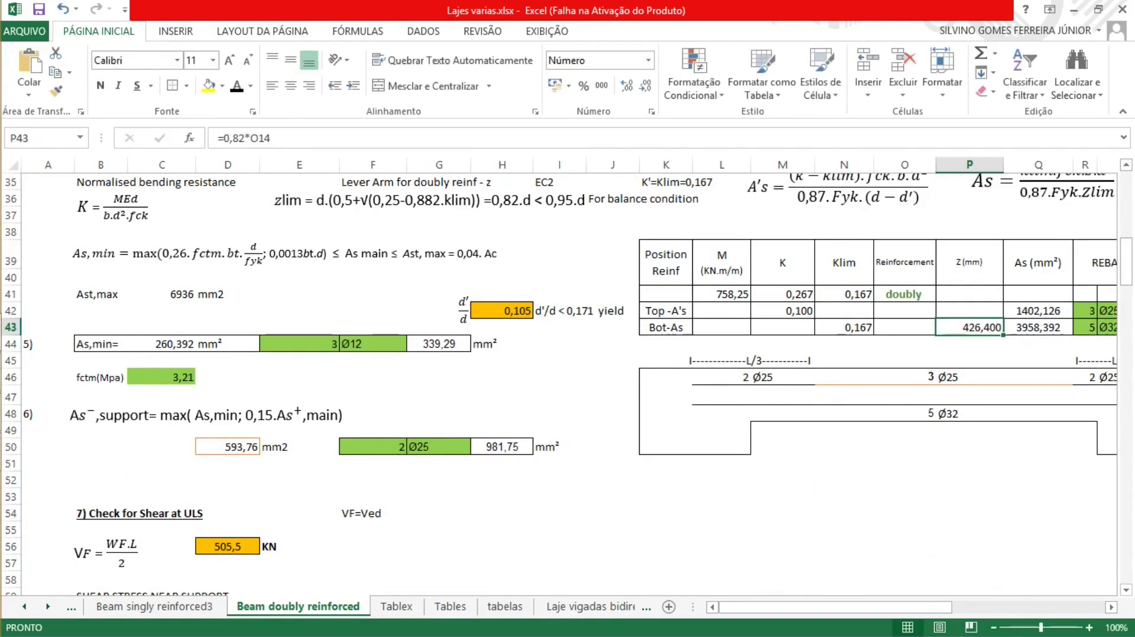
Step: Compare the bottom steel area formula in the Bot-As row with the written As equation and the beam's input data
drag(886, 607, 911, 607)
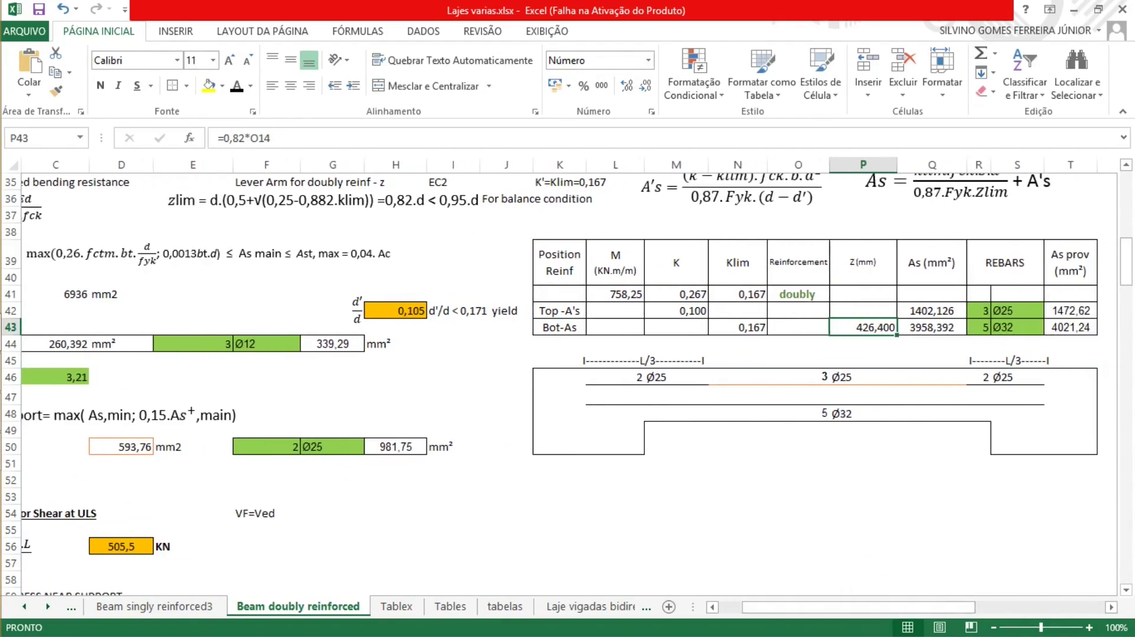
scroll(567, 384, up, 1)
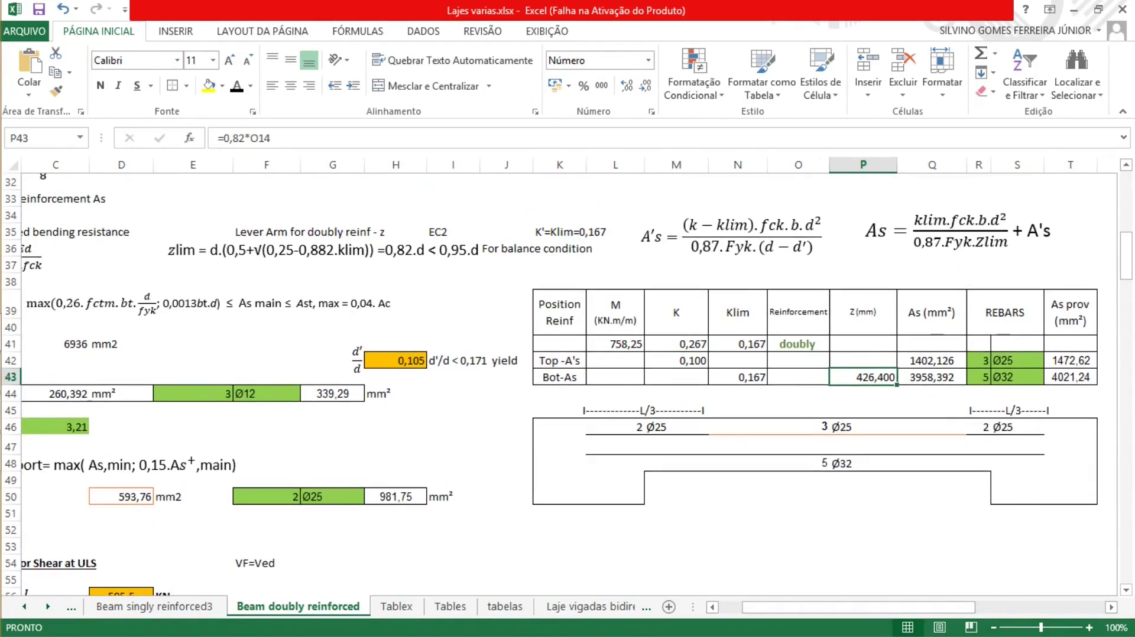
drag(863, 198, 1070, 266)
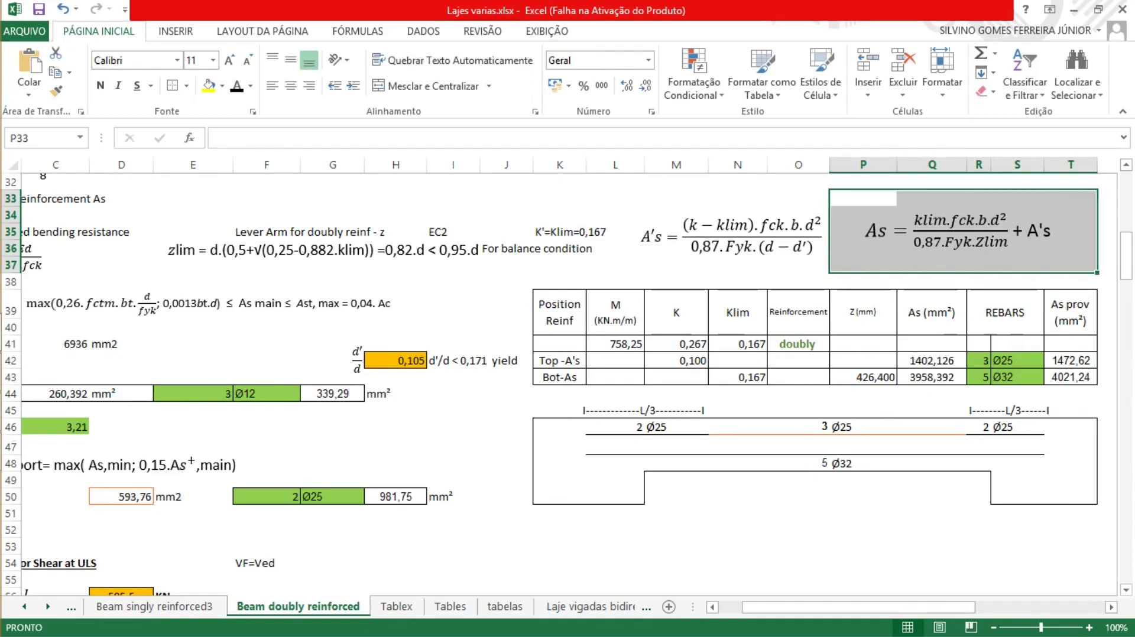
click(737, 377)
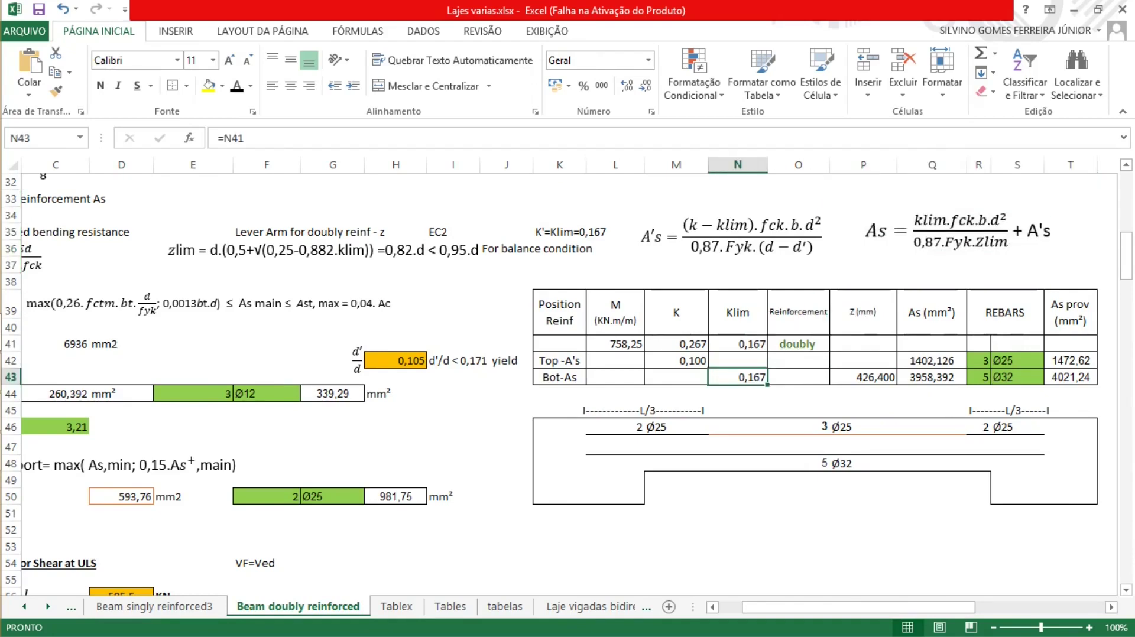
click(931, 377)
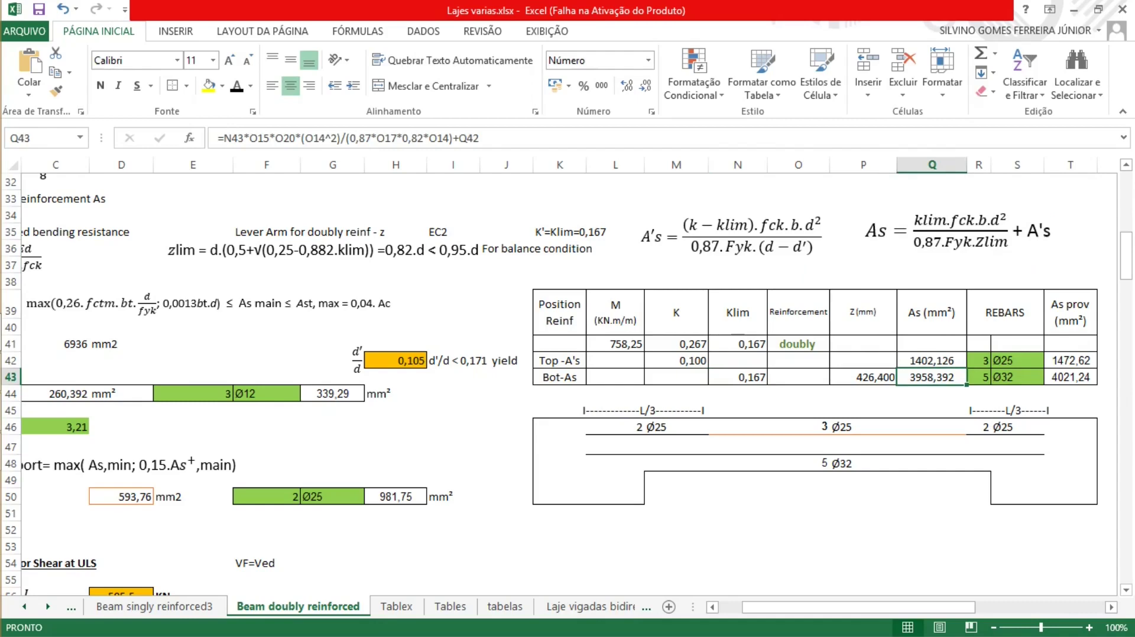
drag(1126, 255, 1126, 197)
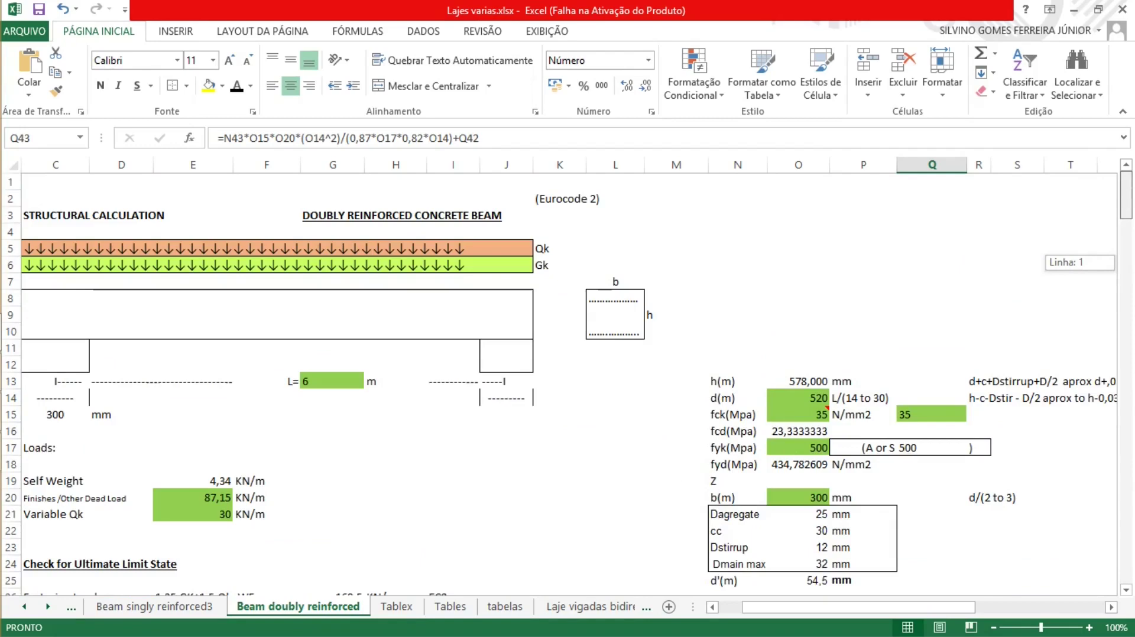
drag(1126, 196, 1126, 258)
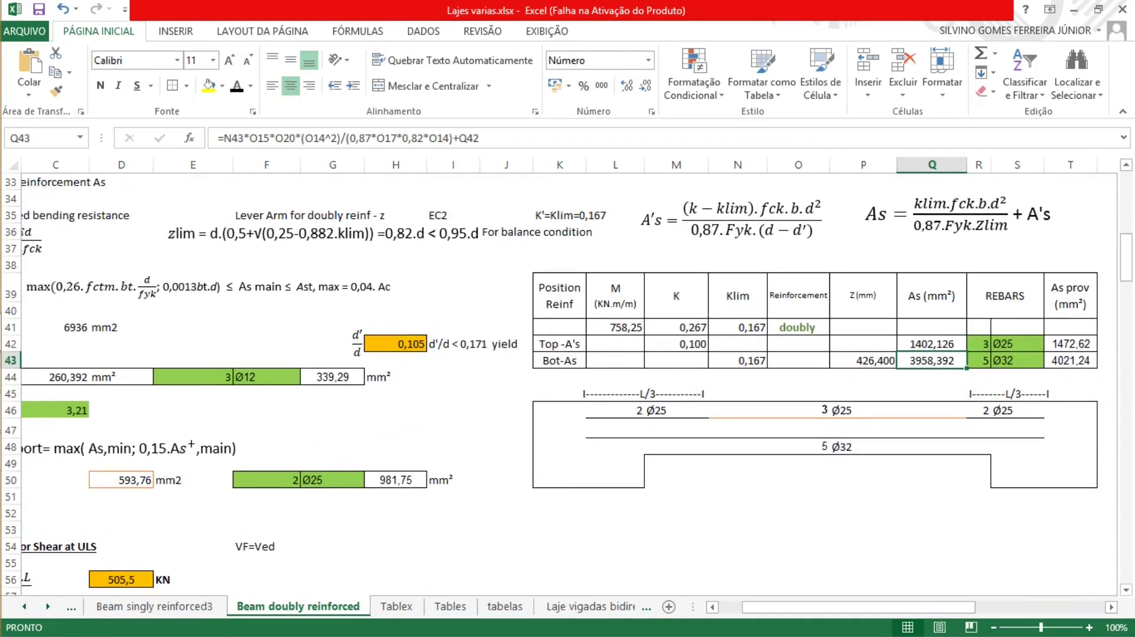
mouse_move(1126, 257)
mouse_down()
mouse_move(1125, 218)
mouse_move(1126, 266)
mouse_move(1126, 250)
mouse_up()
Step: Examine the cell references in the Bot-As required area formula, together with the lever arm it relies on
key(F2)
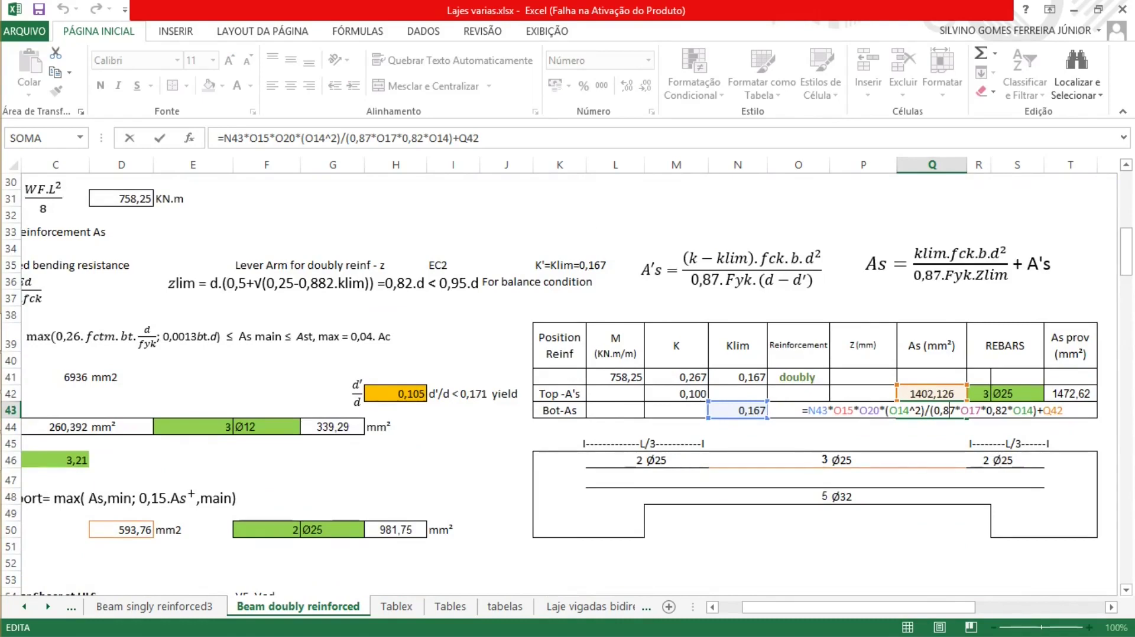
key(Return)
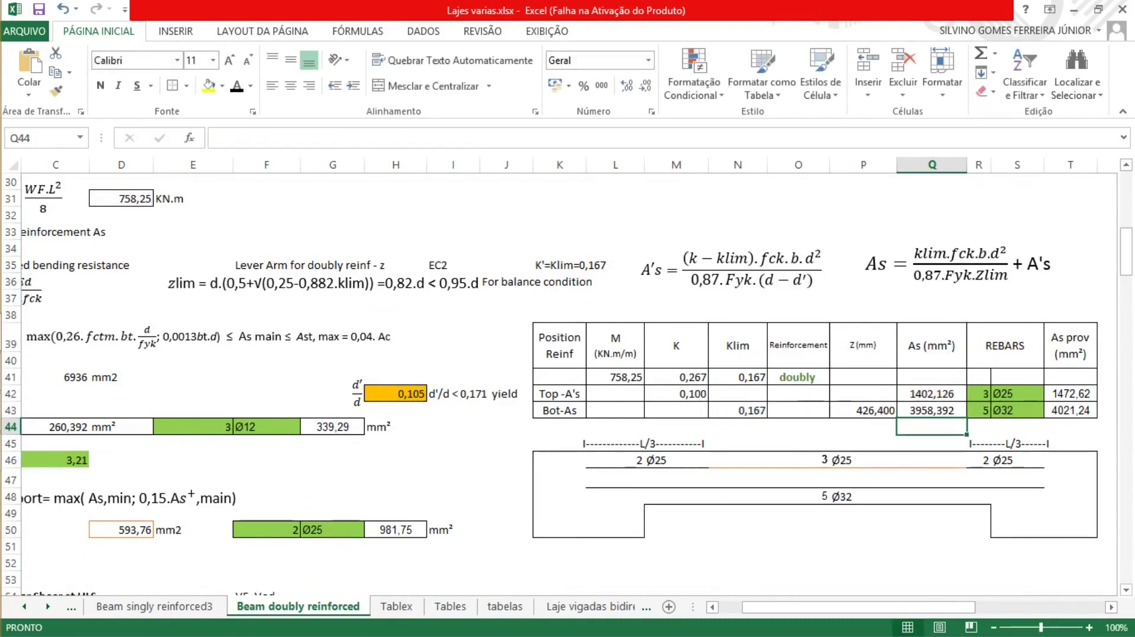
click(862, 410)
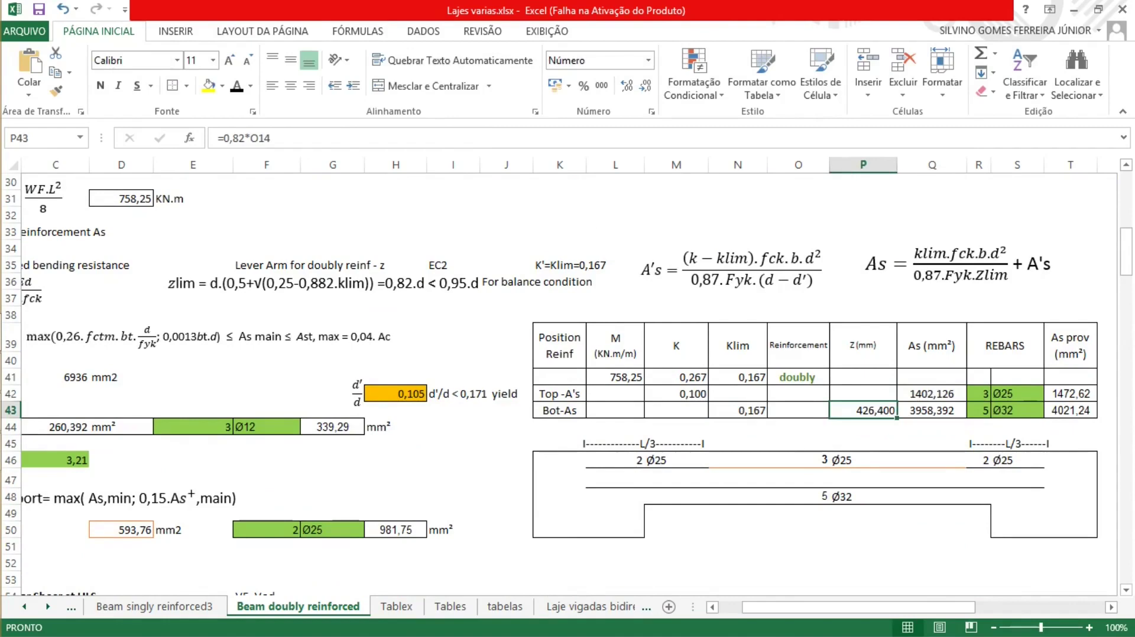
click(931, 411)
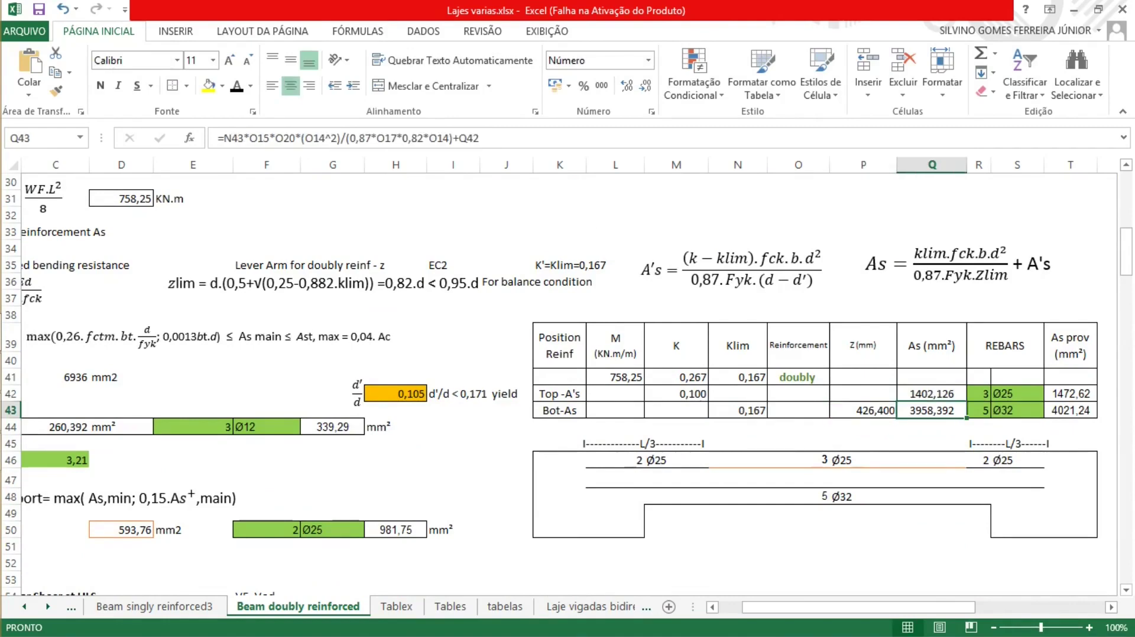
double_click(943, 410)
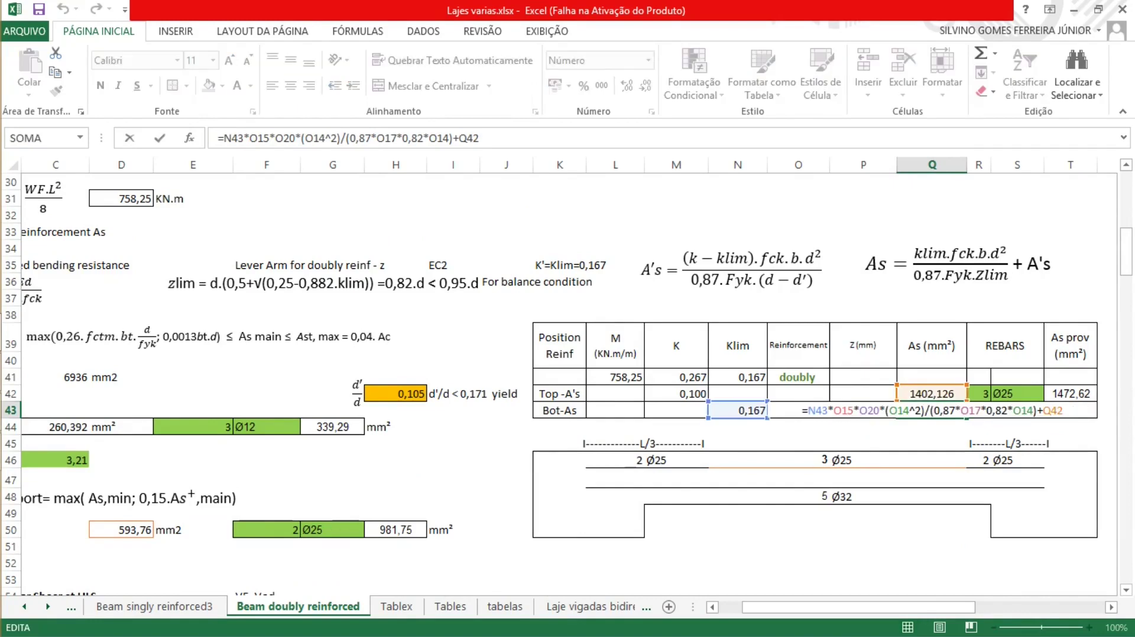
key(Return)
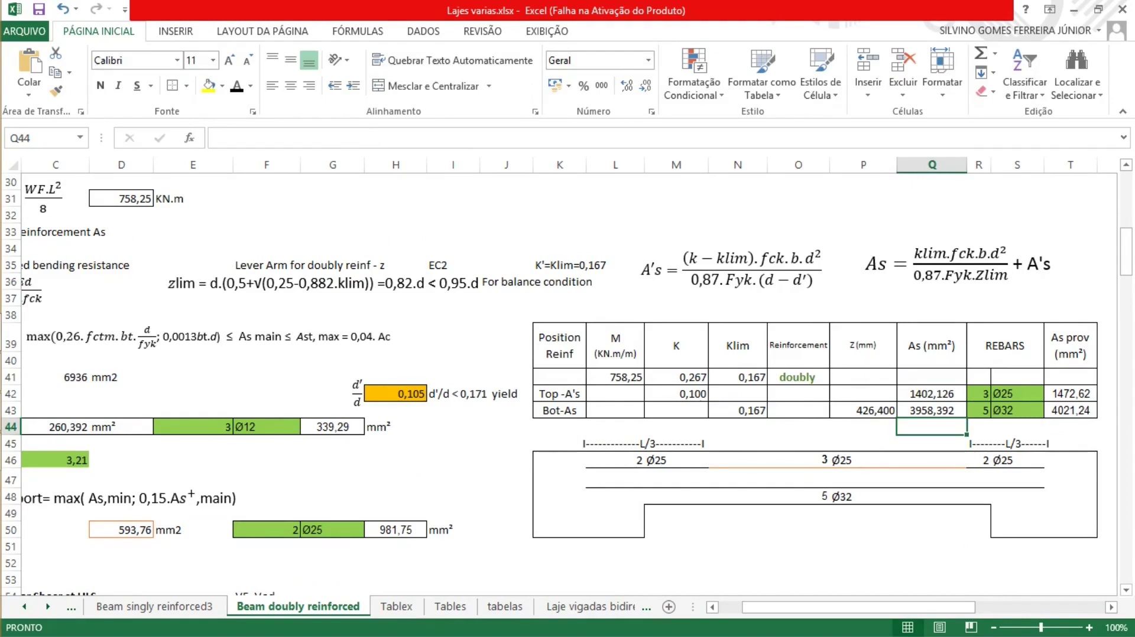
click(931, 410)
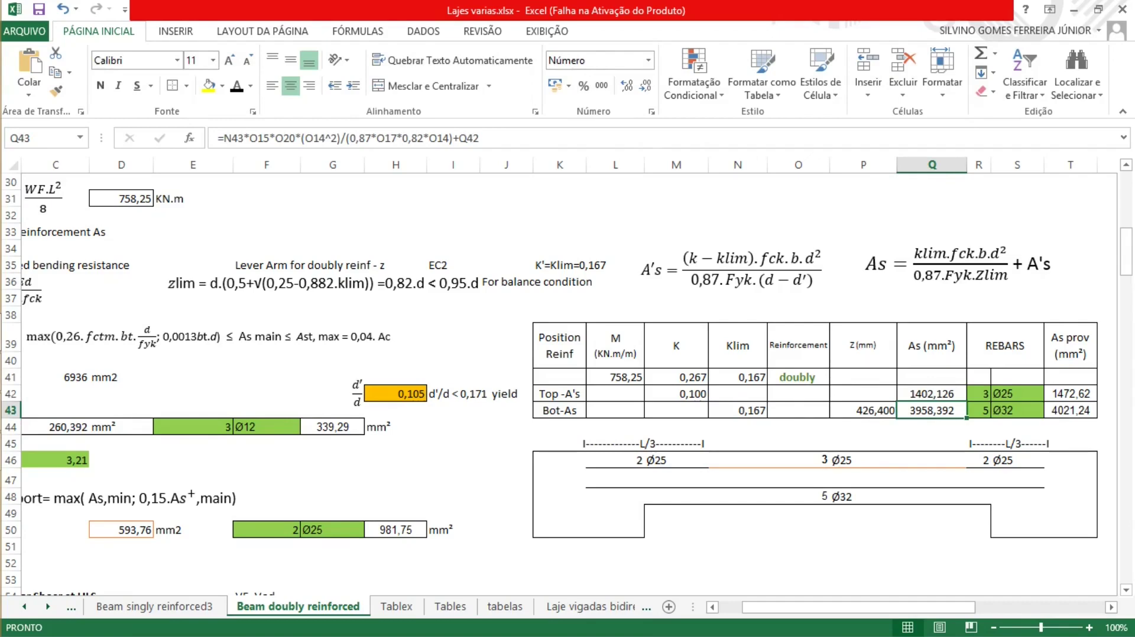
Step: Check the bottom rebar selection against the maximum bar diameter input, and compare the provided and required steel areas
click(979, 410)
click(1016, 410)
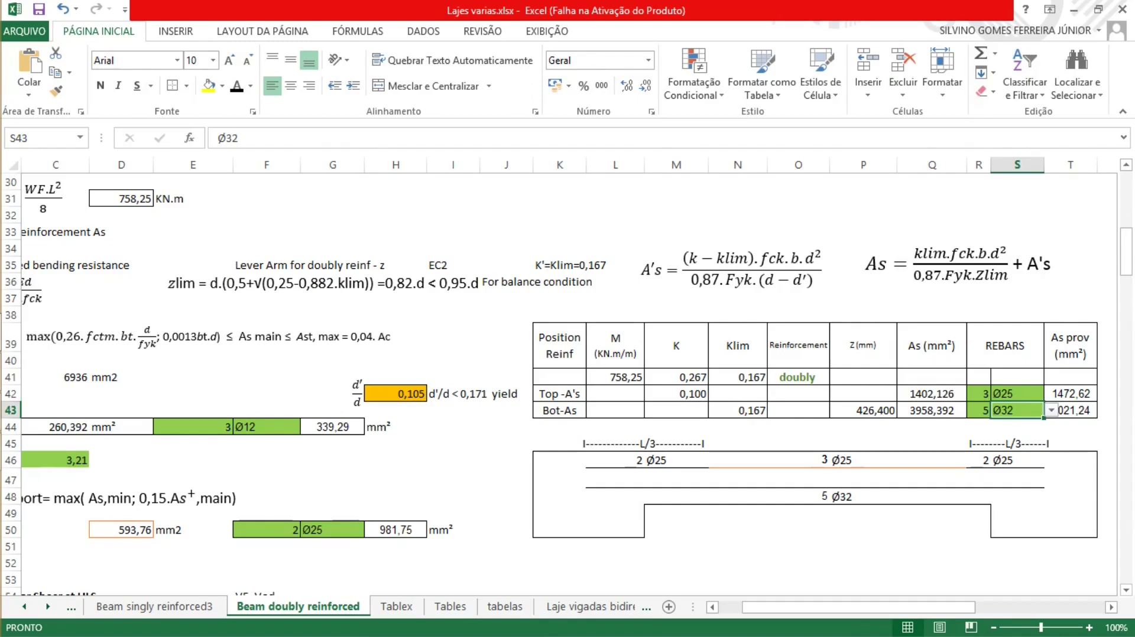
drag(1126, 251, 1126, 209)
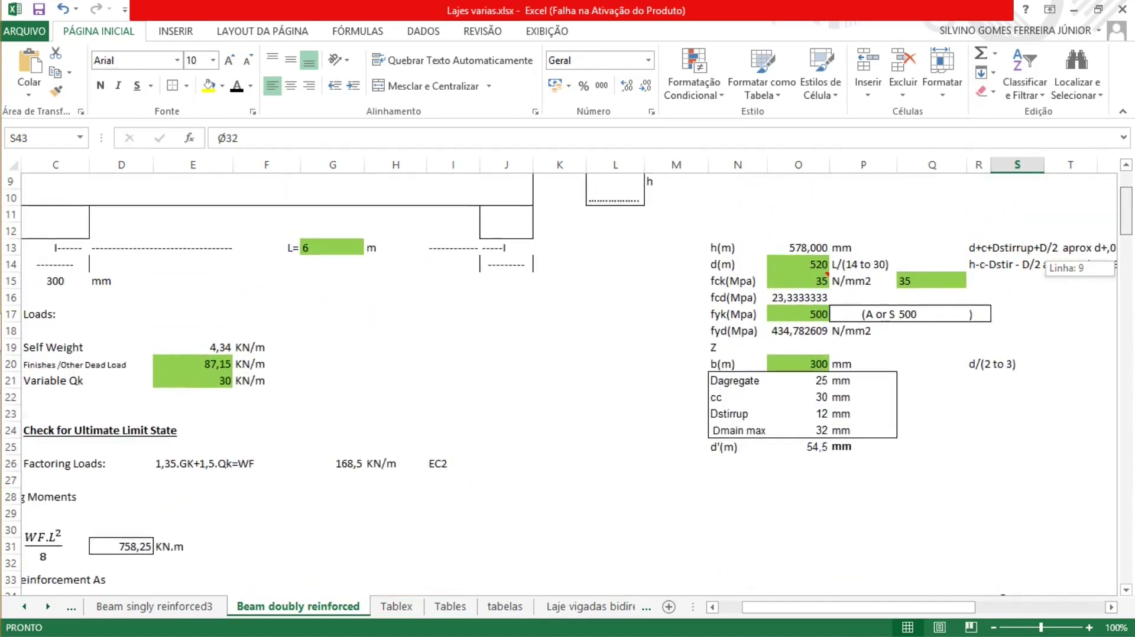
click(798, 431)
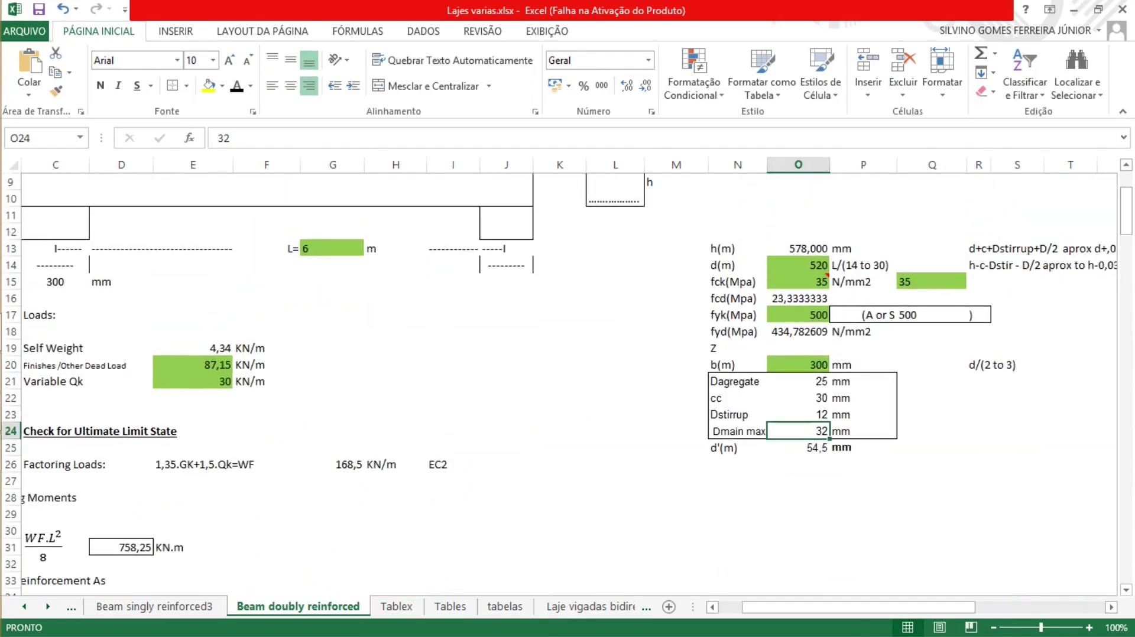
drag(1126, 210, 1126, 251)
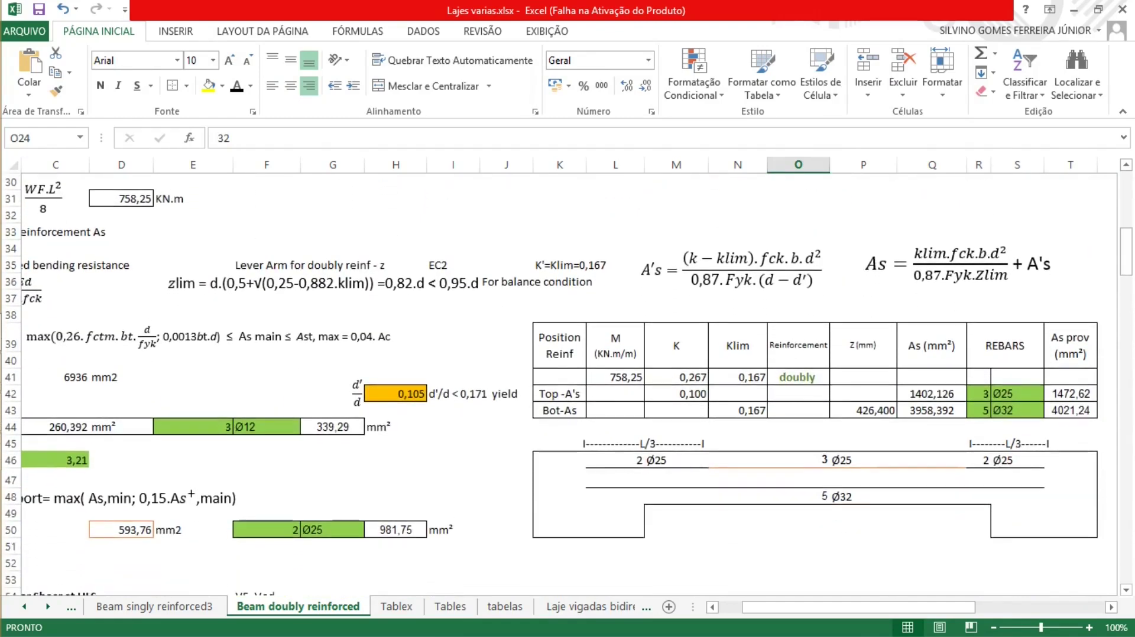
click(1016, 411)
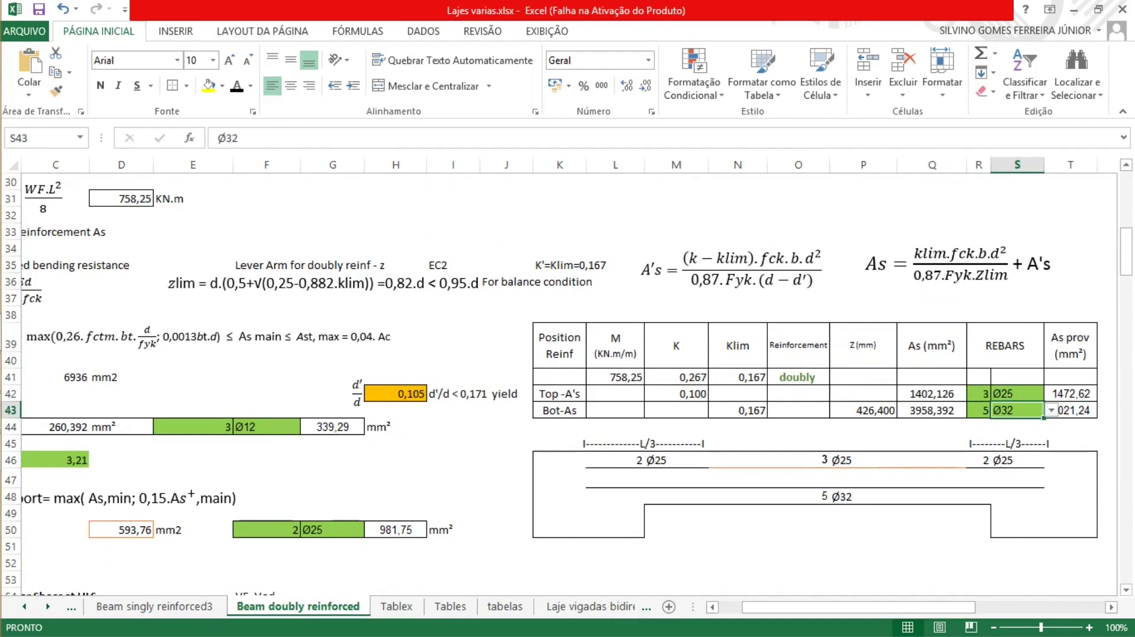
click(978, 410)
click(1017, 427)
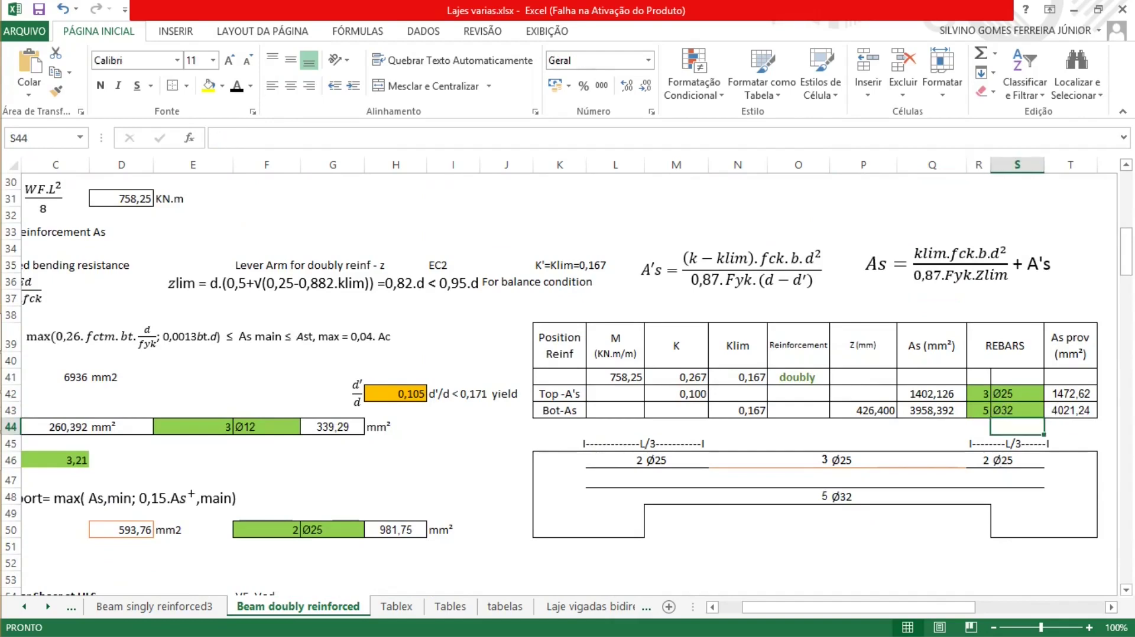
click(1070, 410)
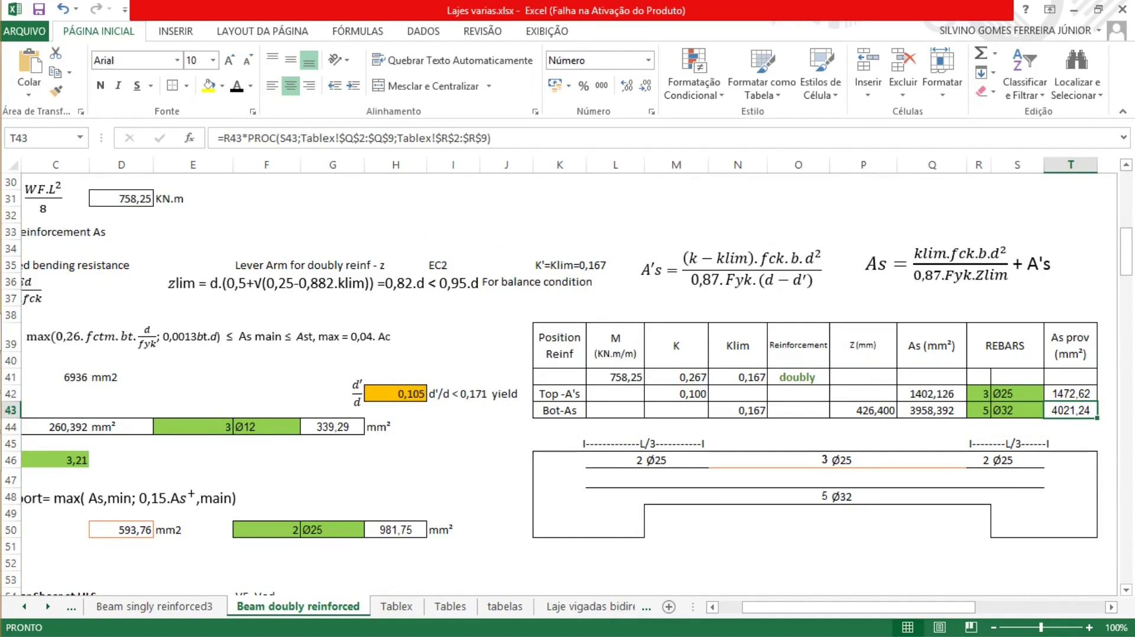
click(931, 410)
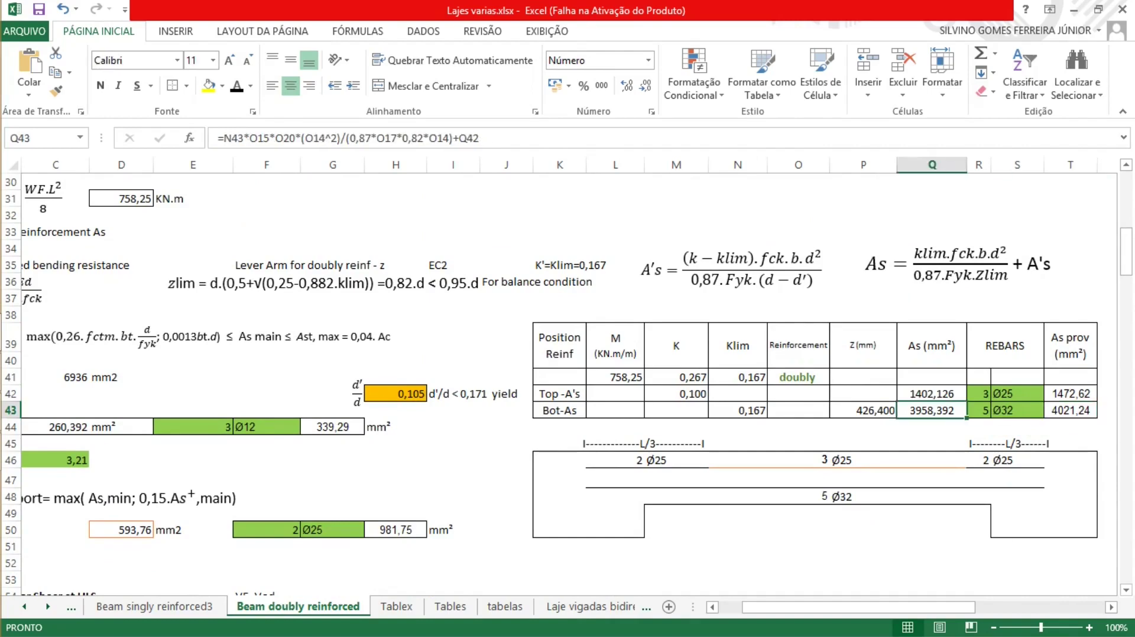
Step: Try bar diameter Ø25 for the Bot-As rebars and compare the provided steel area with the required one
click(979, 411)
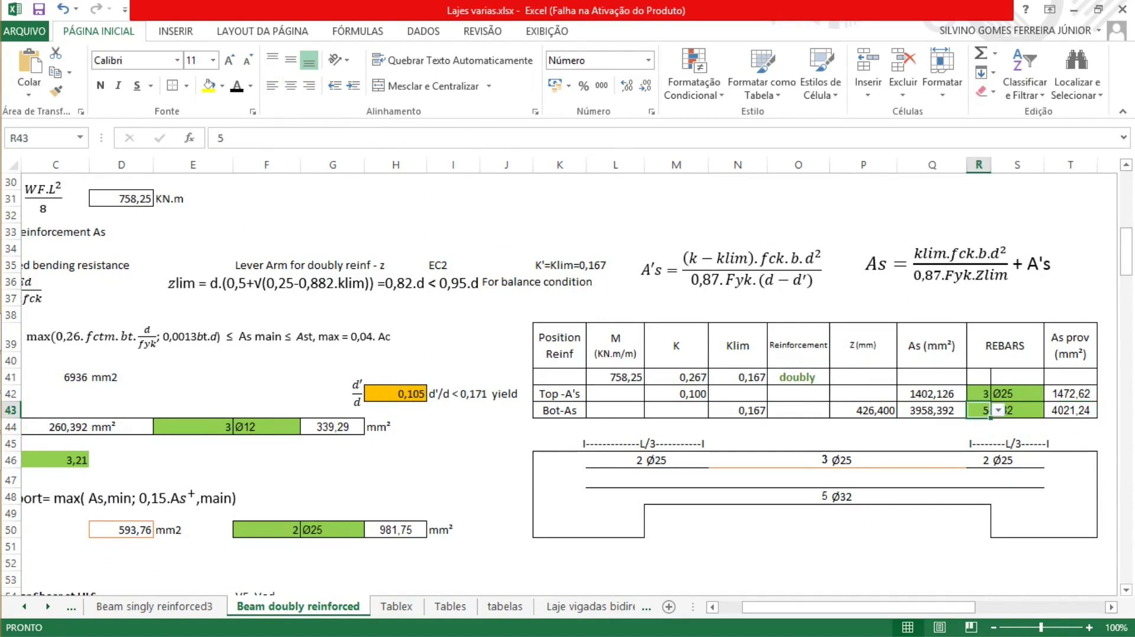
click(1017, 410)
click(1051, 410)
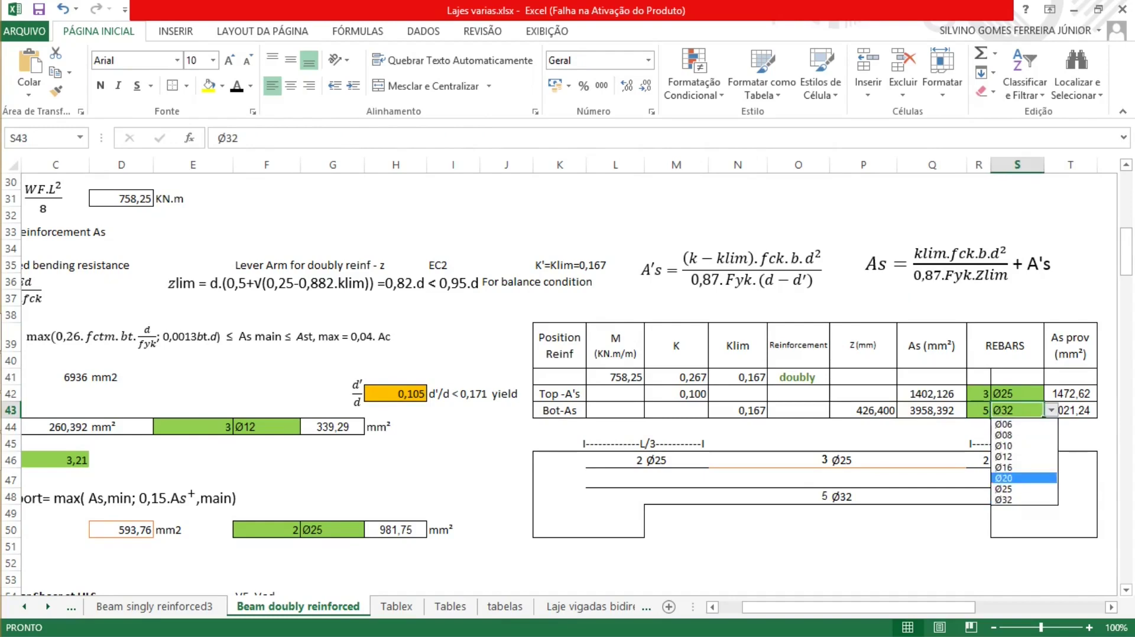
click(1017, 489)
click(1070, 427)
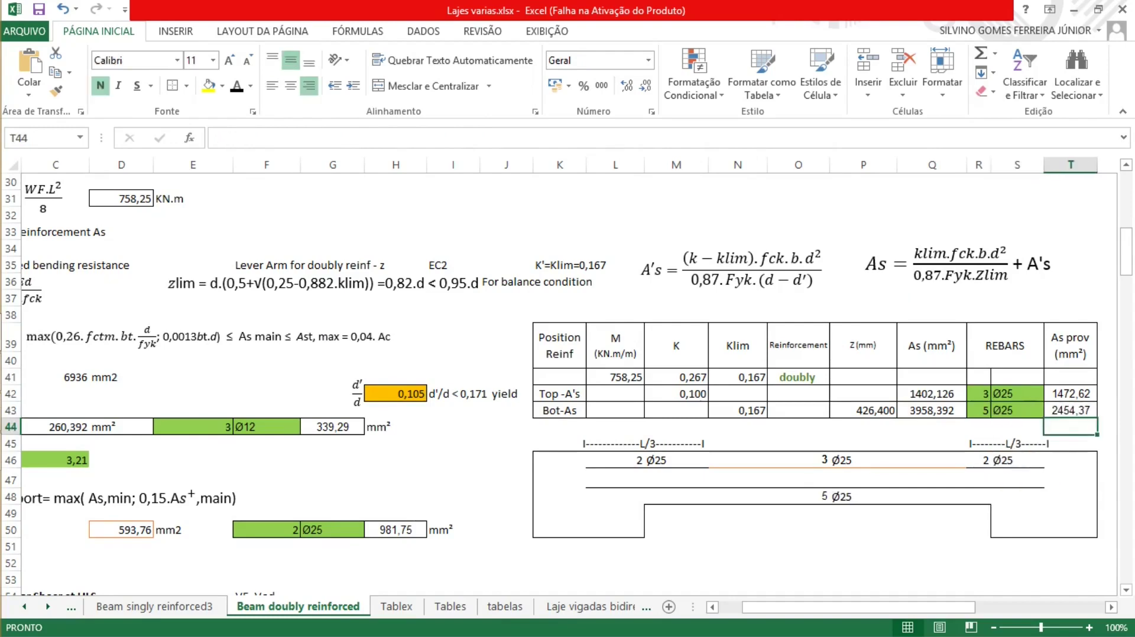
click(1070, 410)
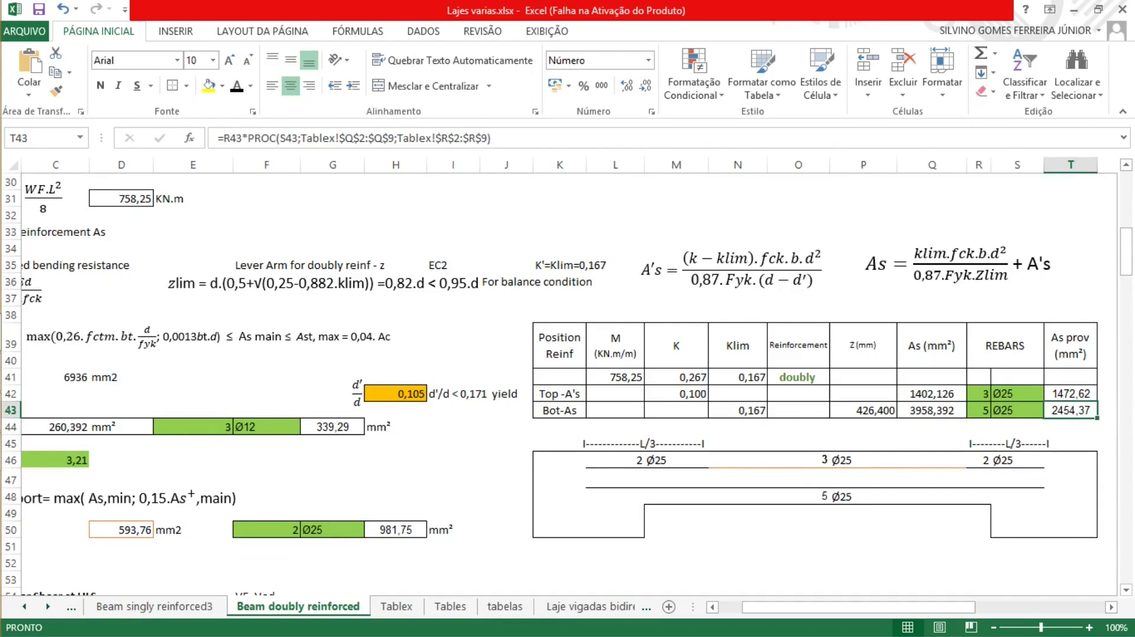
click(931, 410)
Step: Set the Bot-As bar diameter back to Ø32
click(1016, 411)
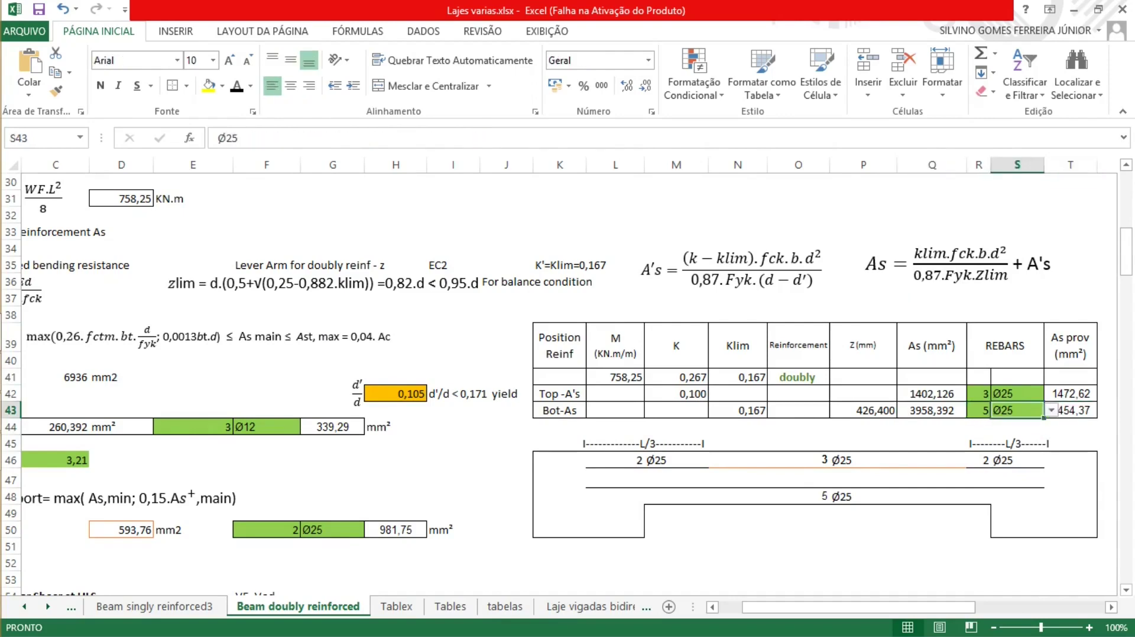
click(1051, 410)
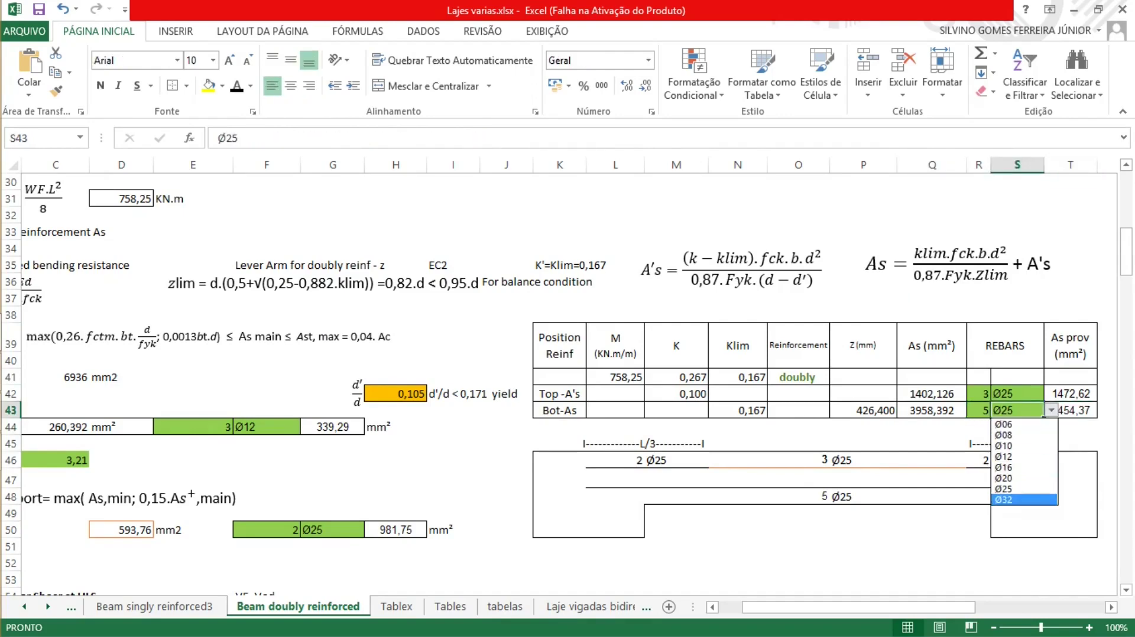
key(Return)
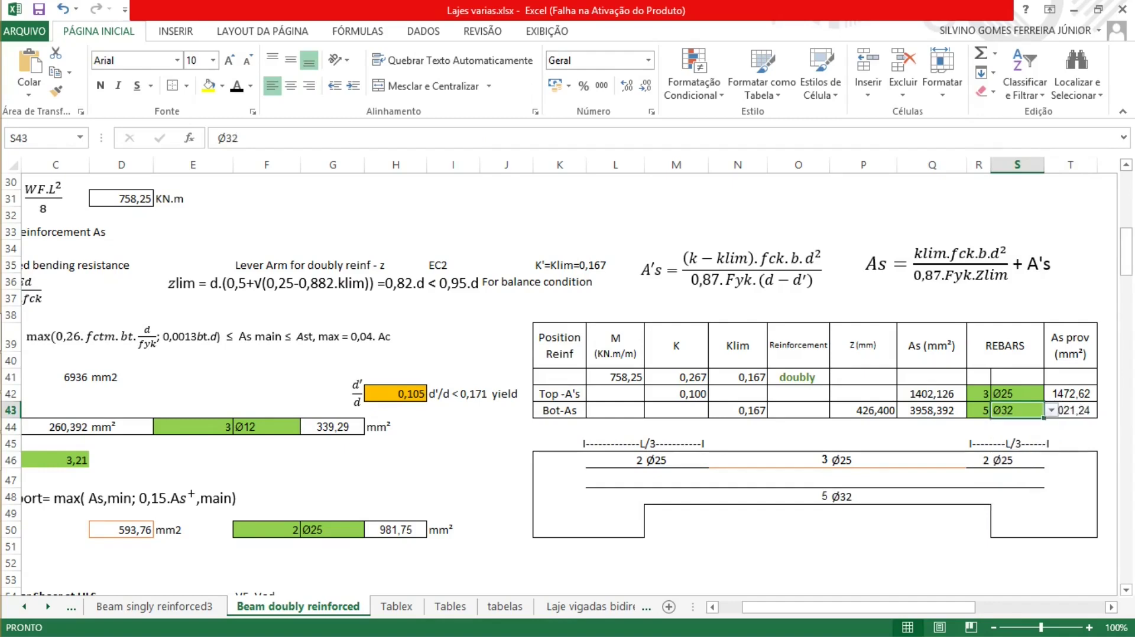
Step: Set the number of Bot-As rebars to 4
click(978, 410)
key(alt+Down)
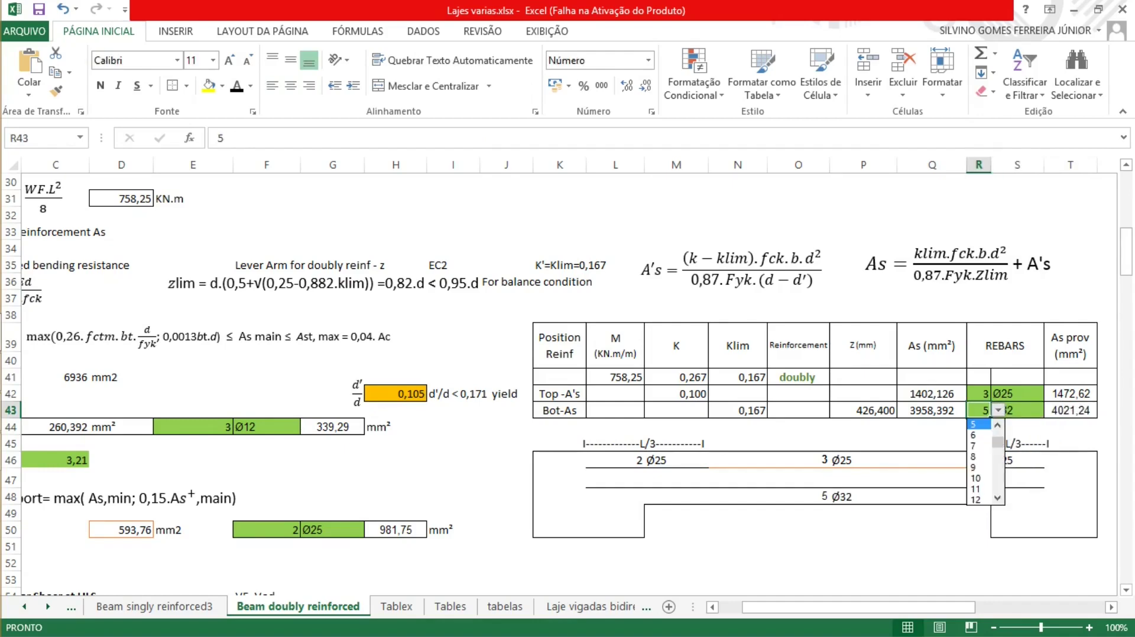
key(Up)
key(Return)
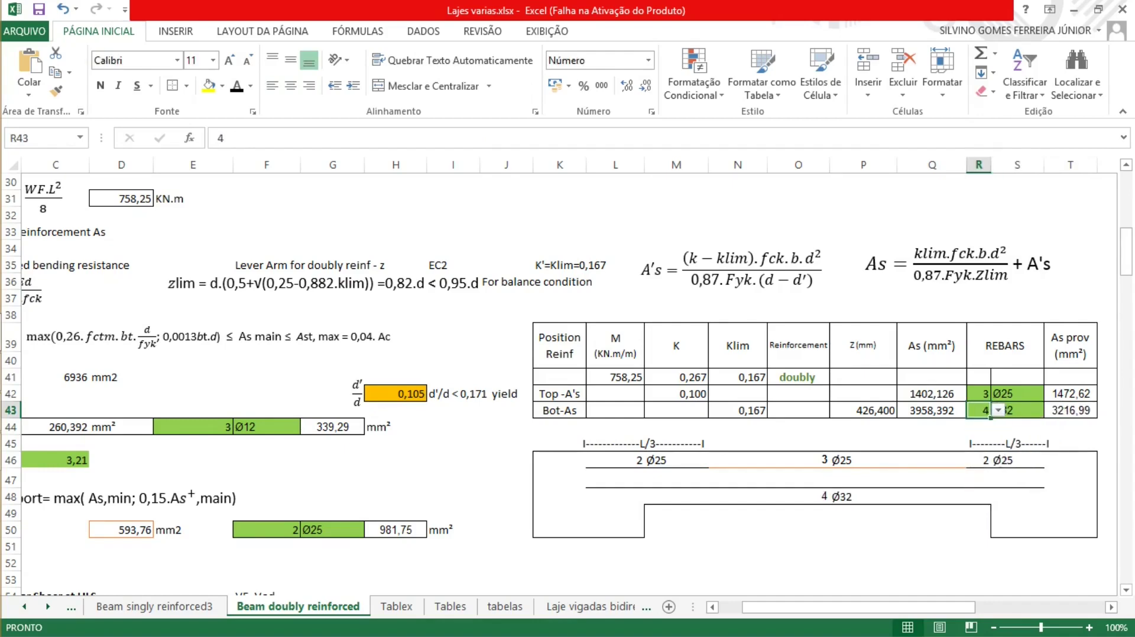
Step: Set the number of Bot-As rebars to 5 and check the provided steel area against the required one
click(1070, 426)
click(979, 411)
click(998, 410)
key(Down)
key(Return)
click(1070, 427)
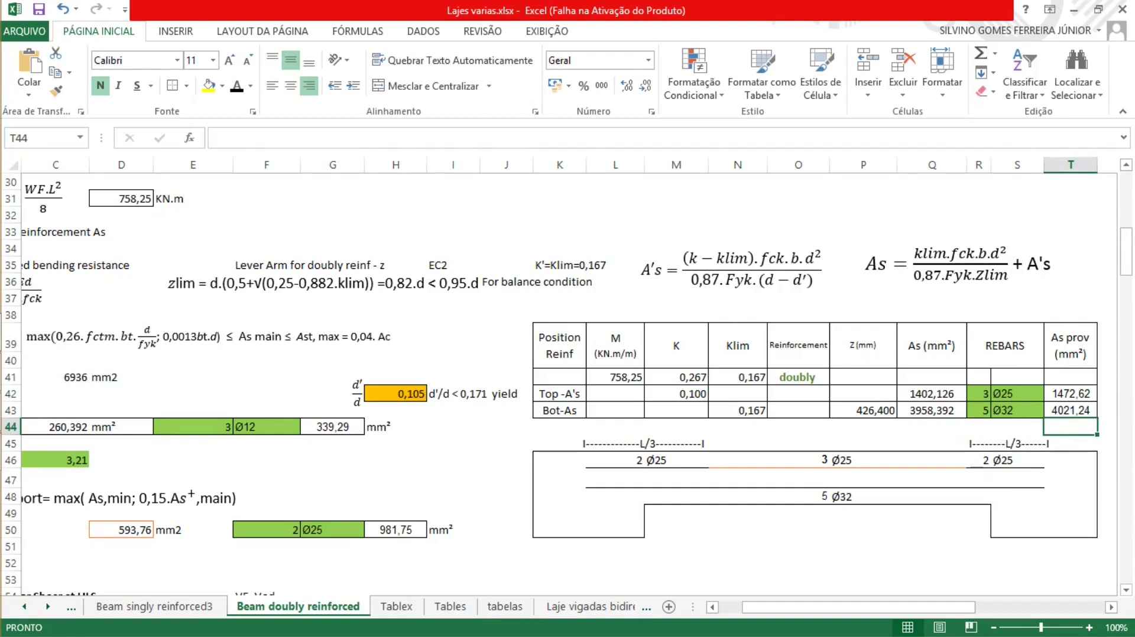
click(1070, 410)
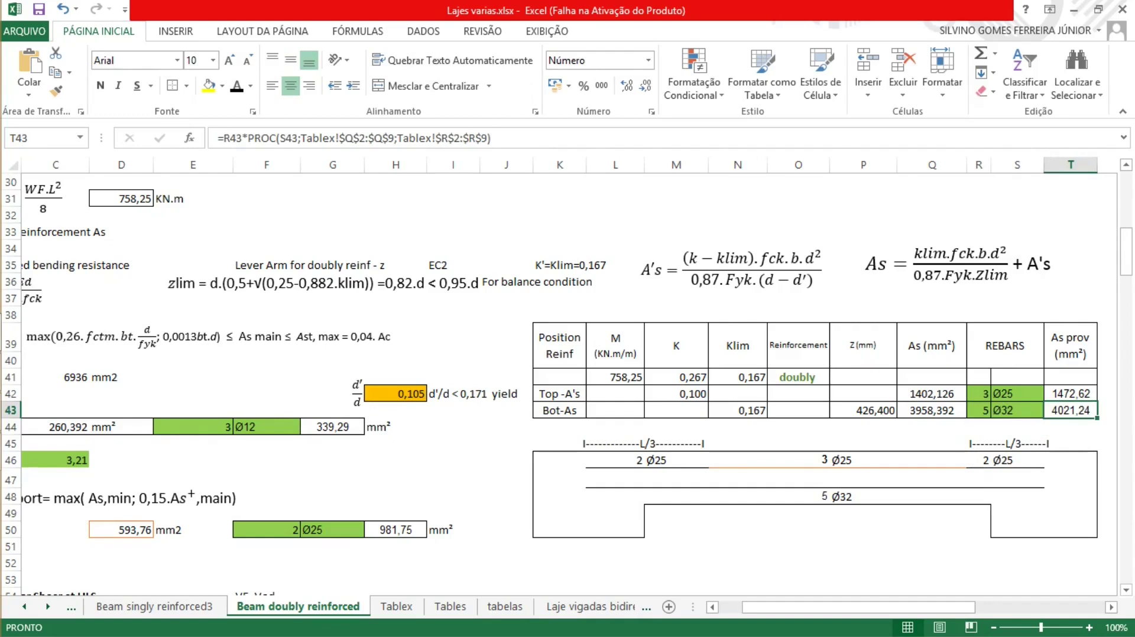
Step: Check that the bottom and top rebar labels in the beam sketch refer to the Bot-As and Top-A's selections
drag(978, 410, 1014, 410)
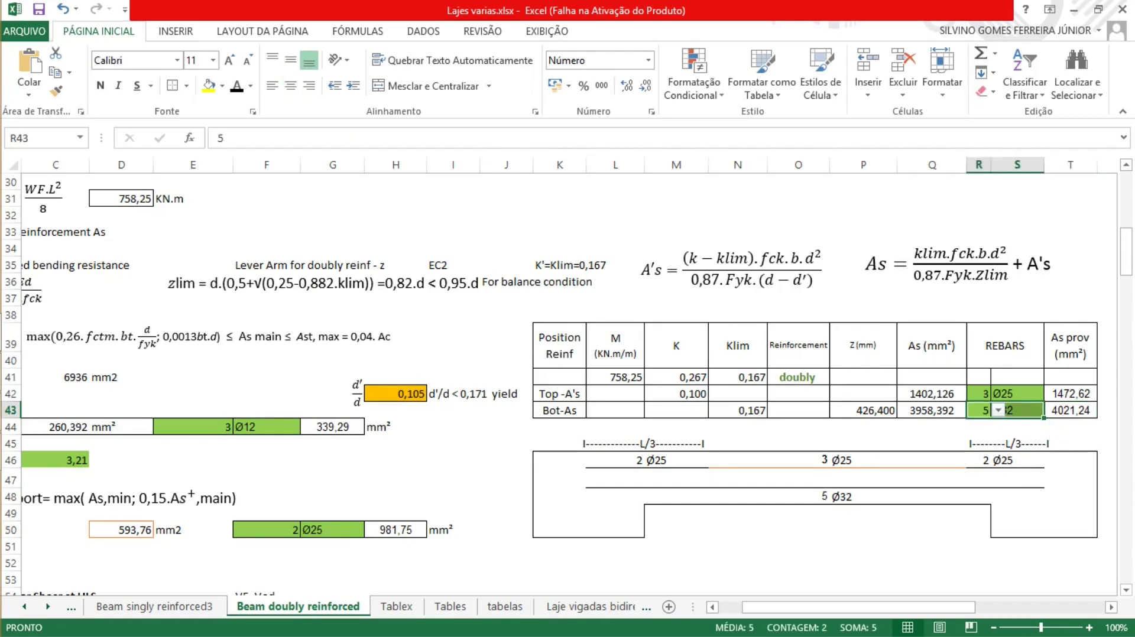
drag(792, 497, 869, 497)
click(798, 497)
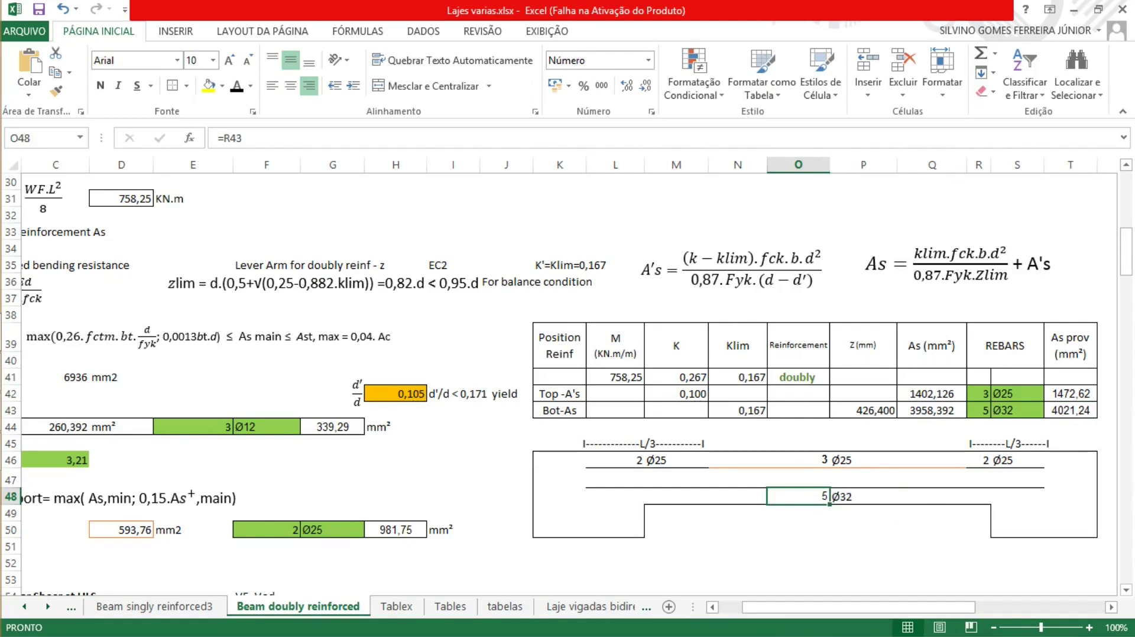
click(863, 497)
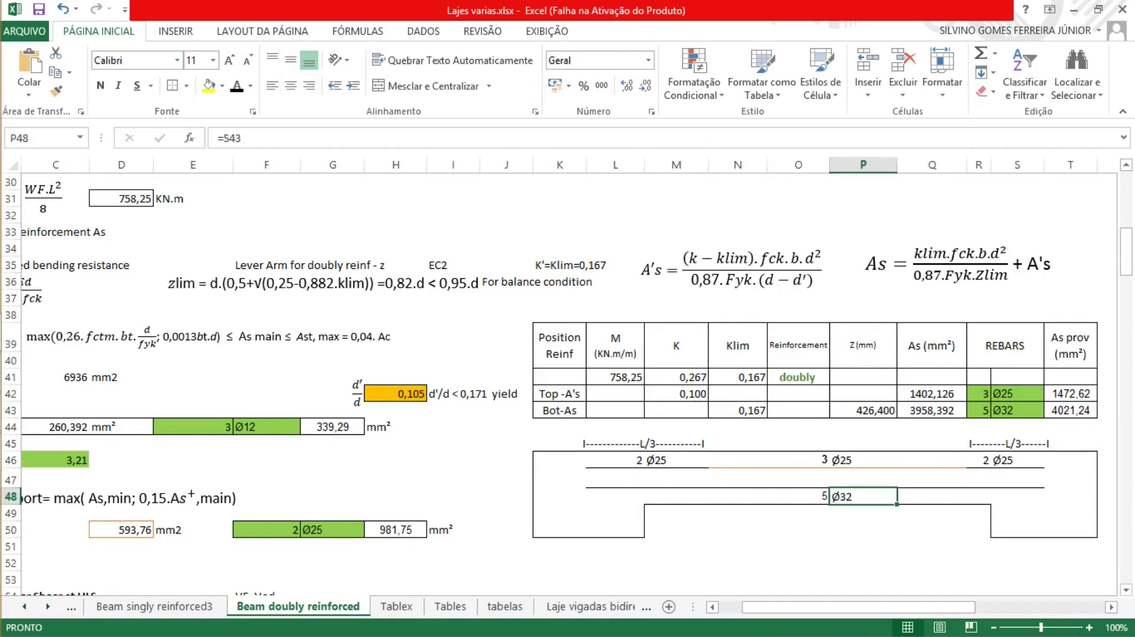
click(978, 394)
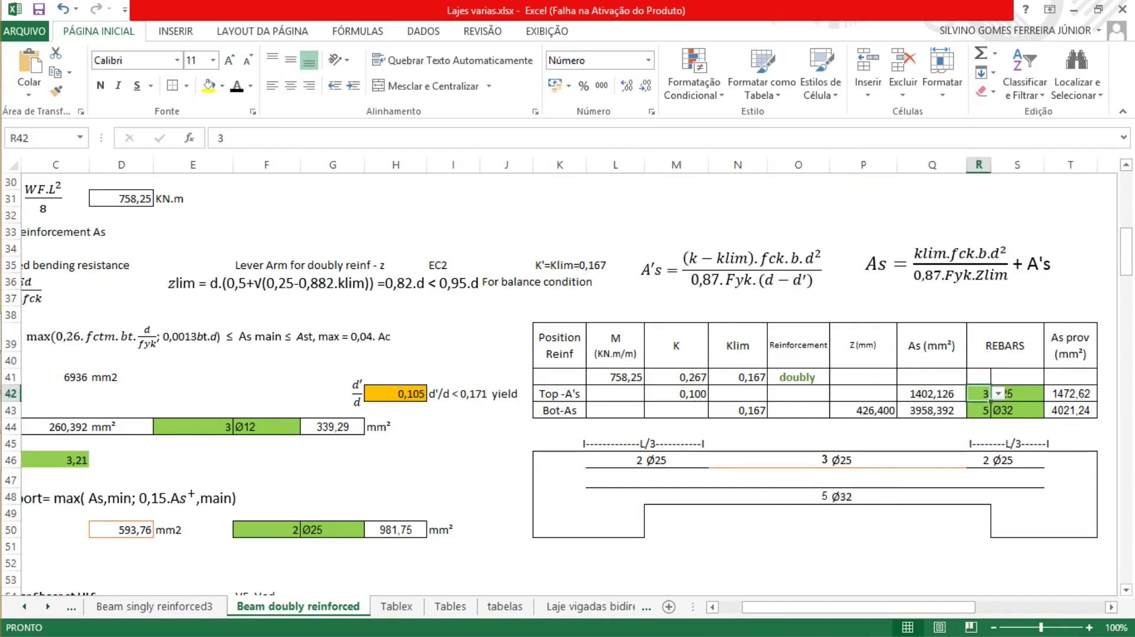
click(798, 460)
click(863, 460)
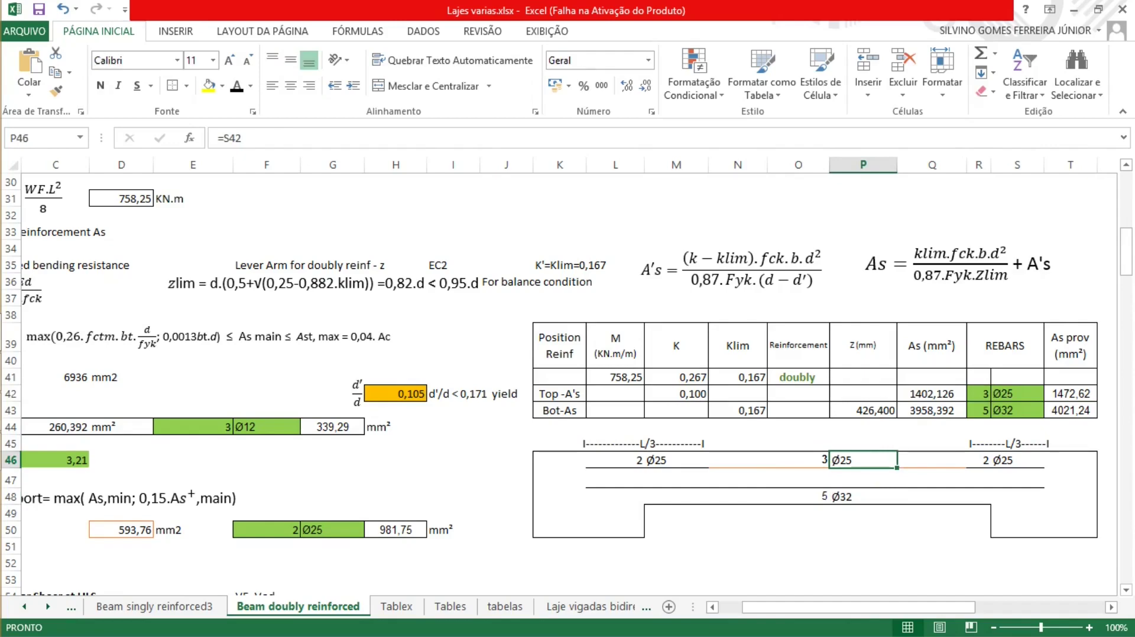
click(862, 545)
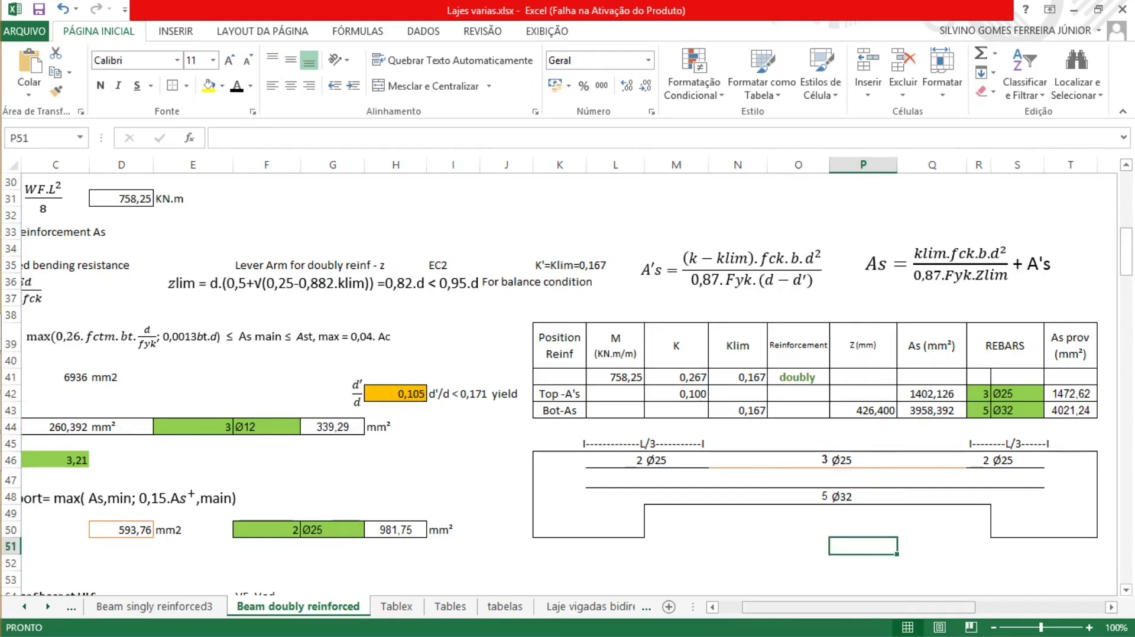
Step: Examine the As,min expression and trace the fctm formula back to its fck input
drag(899, 607, 874, 607)
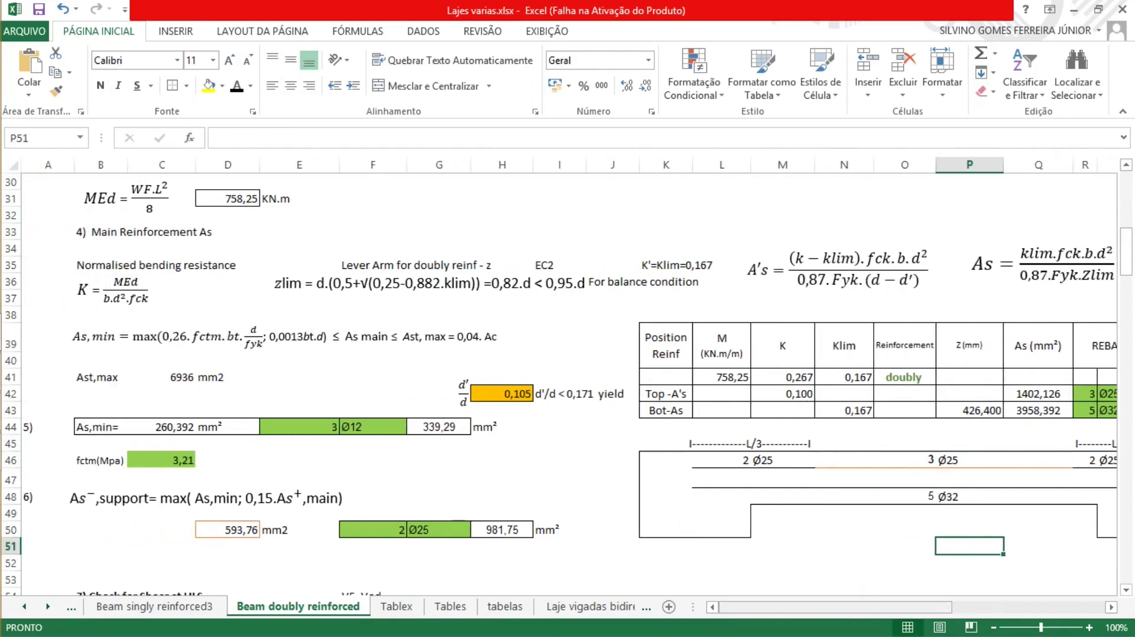
drag(47, 313, 301, 362)
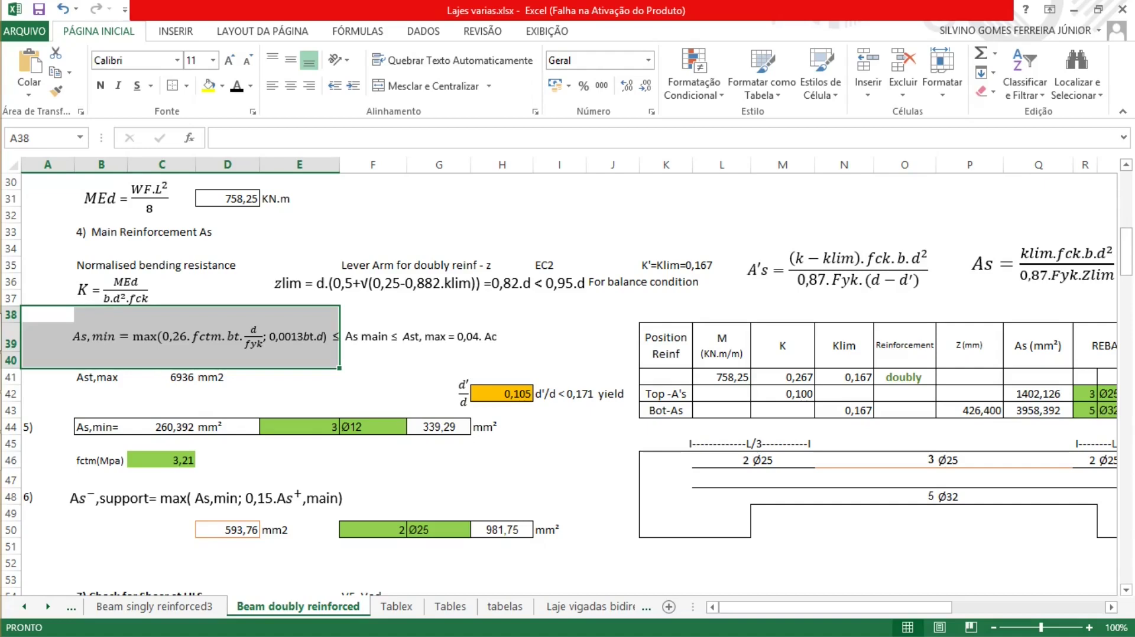
click(299, 377)
click(161, 460)
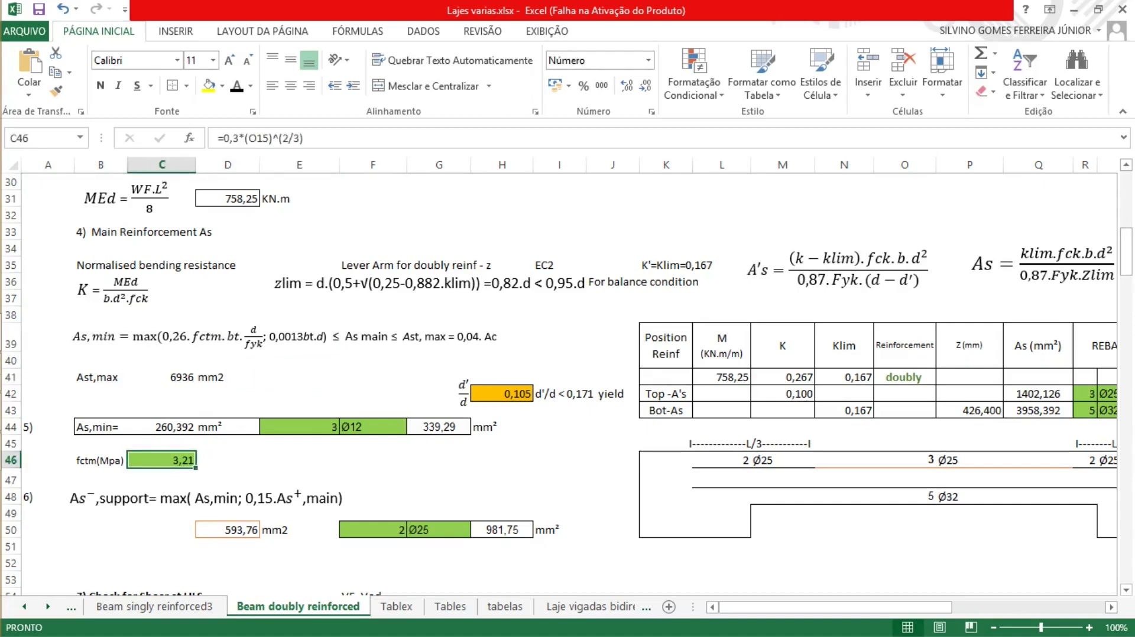
double_click(180, 460)
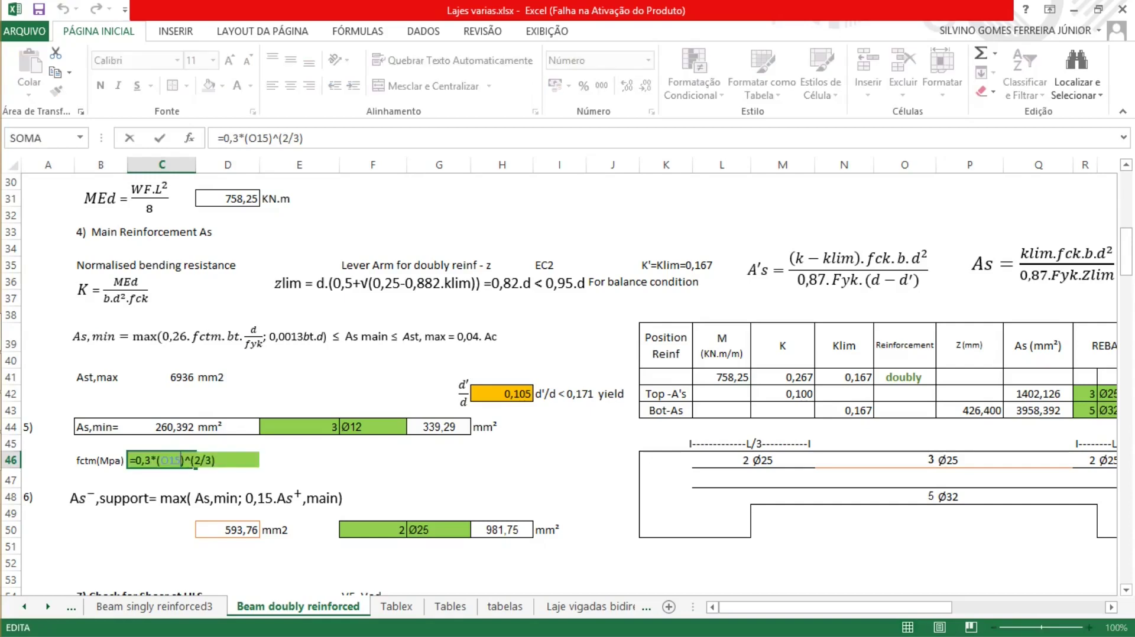
drag(1125, 260, 1126, 228)
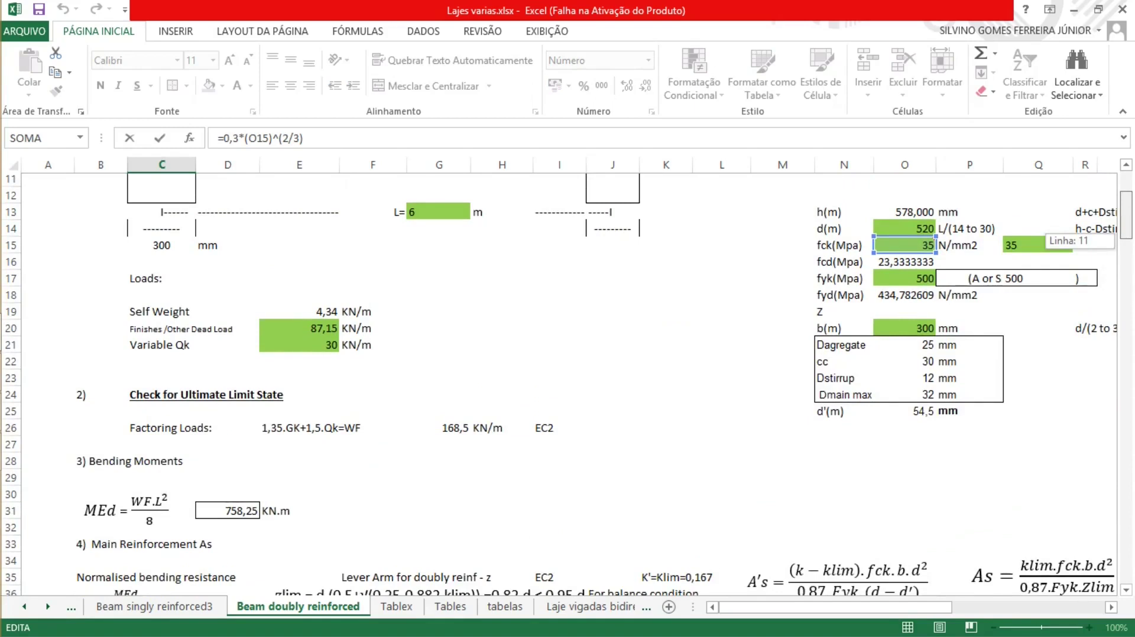
drag(1126, 227, 1126, 273)
key(Return)
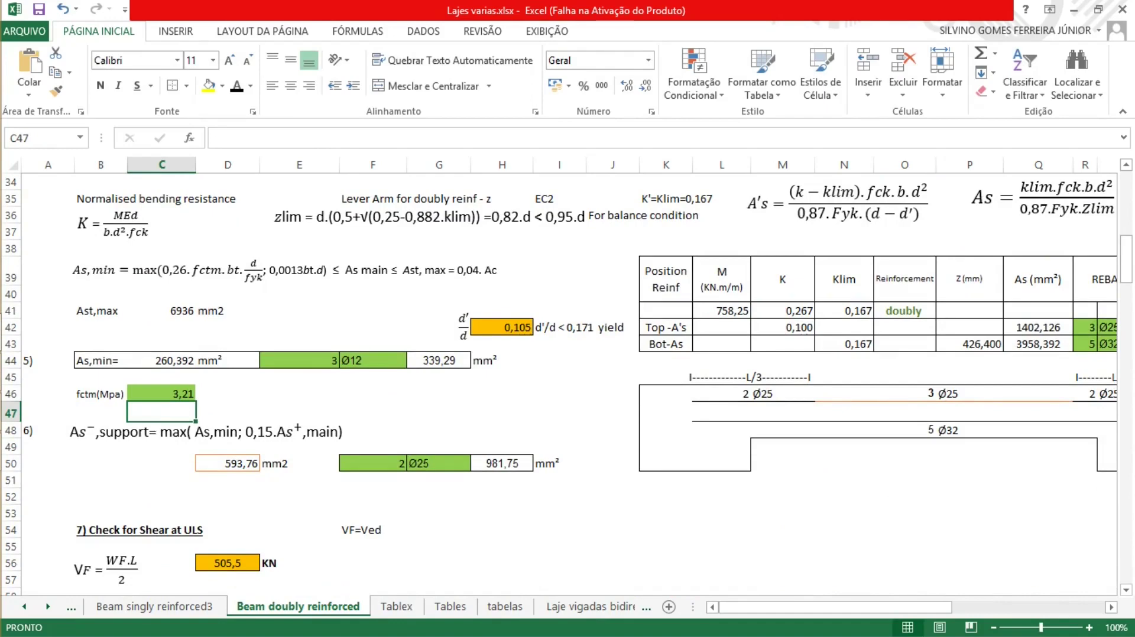
Step: Compare the calculated fctm with the tabulated value for concrete class C35/45 on the Tablex sheet
click(161, 394)
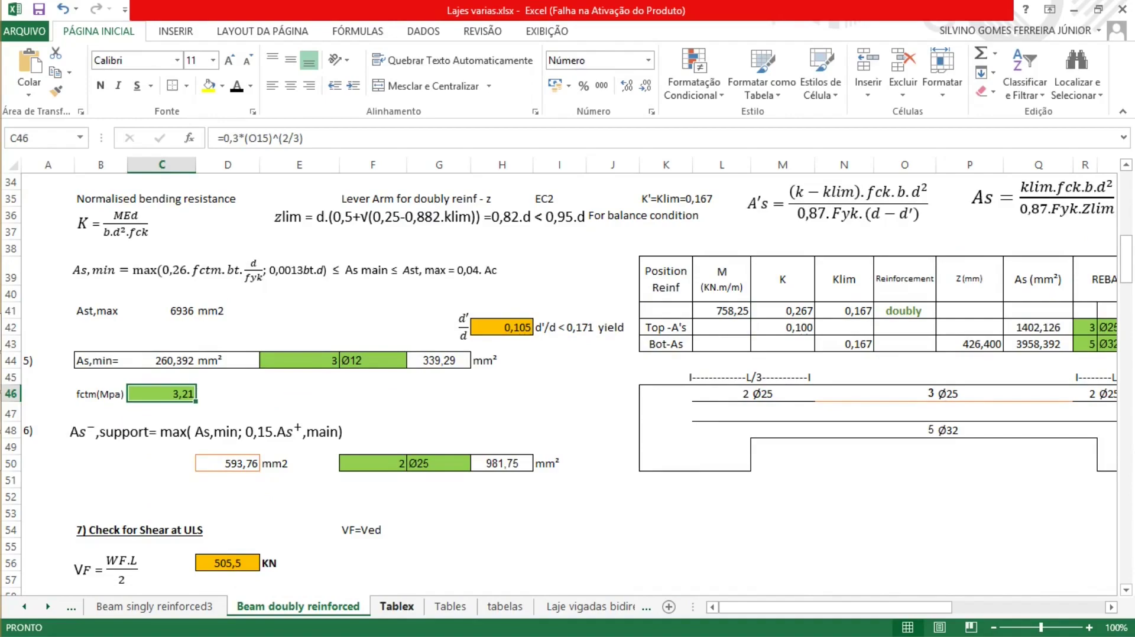
click(397, 607)
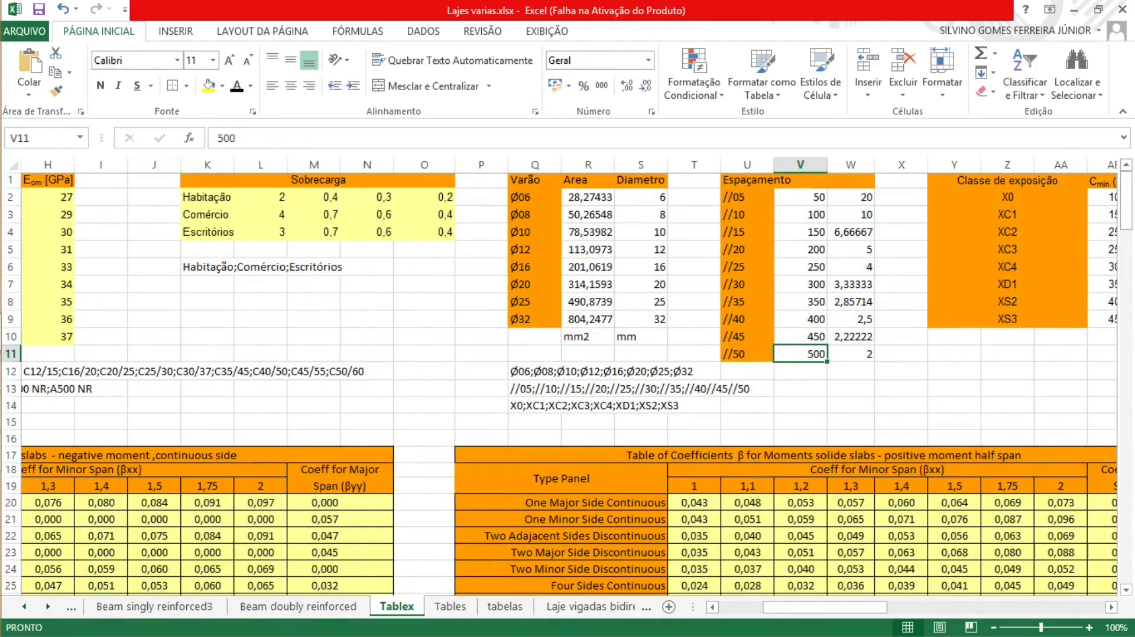
drag(824, 607, 780, 607)
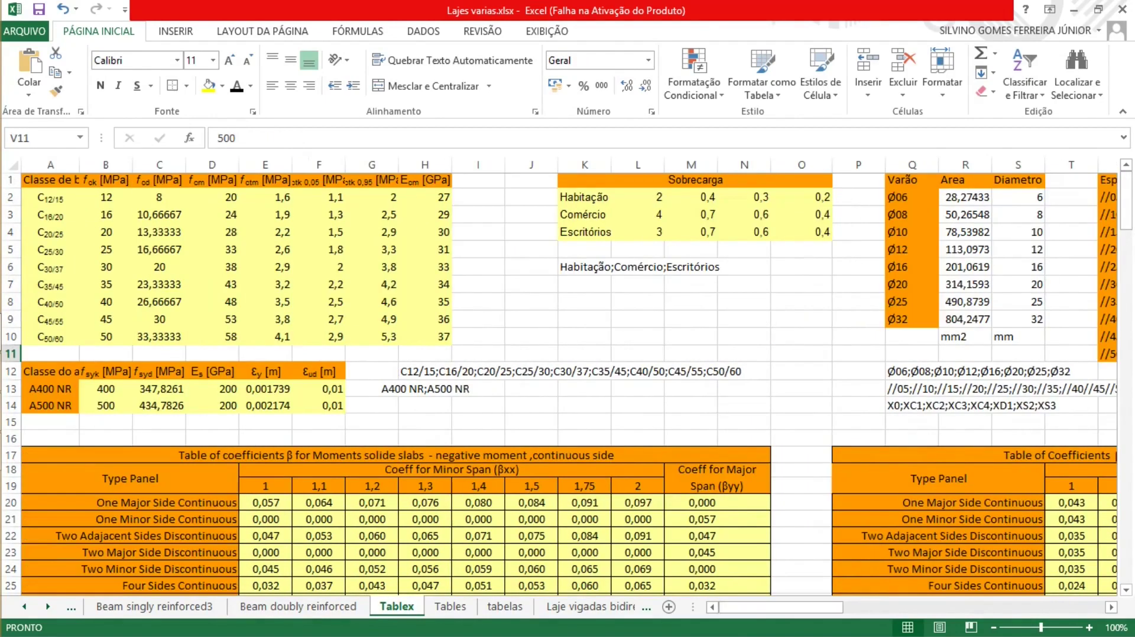
click(50, 285)
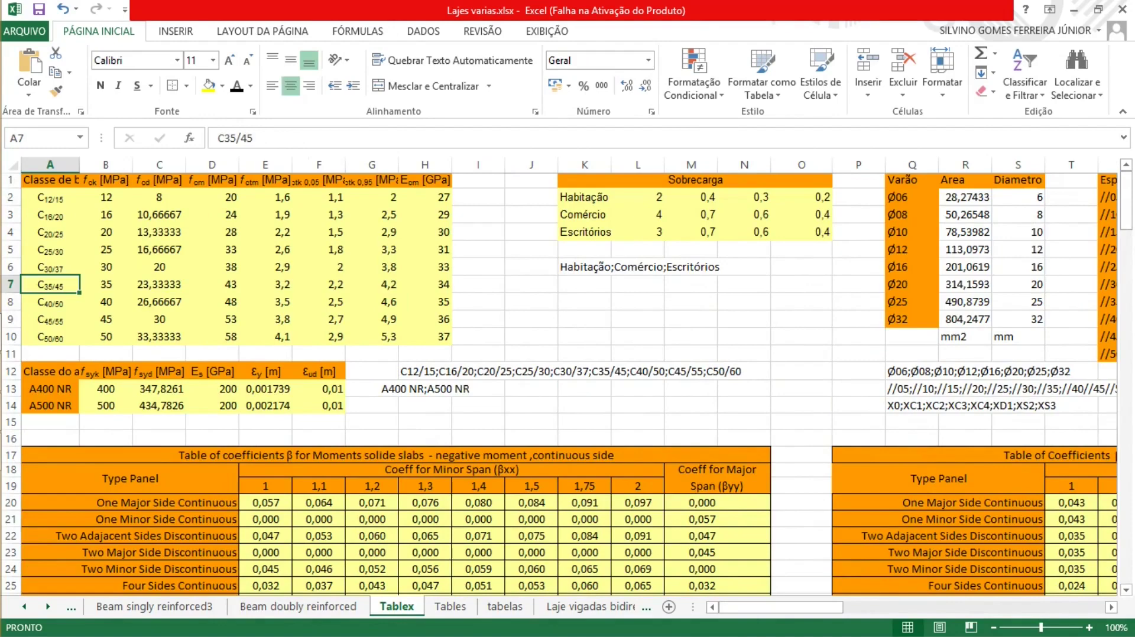
click(265, 284)
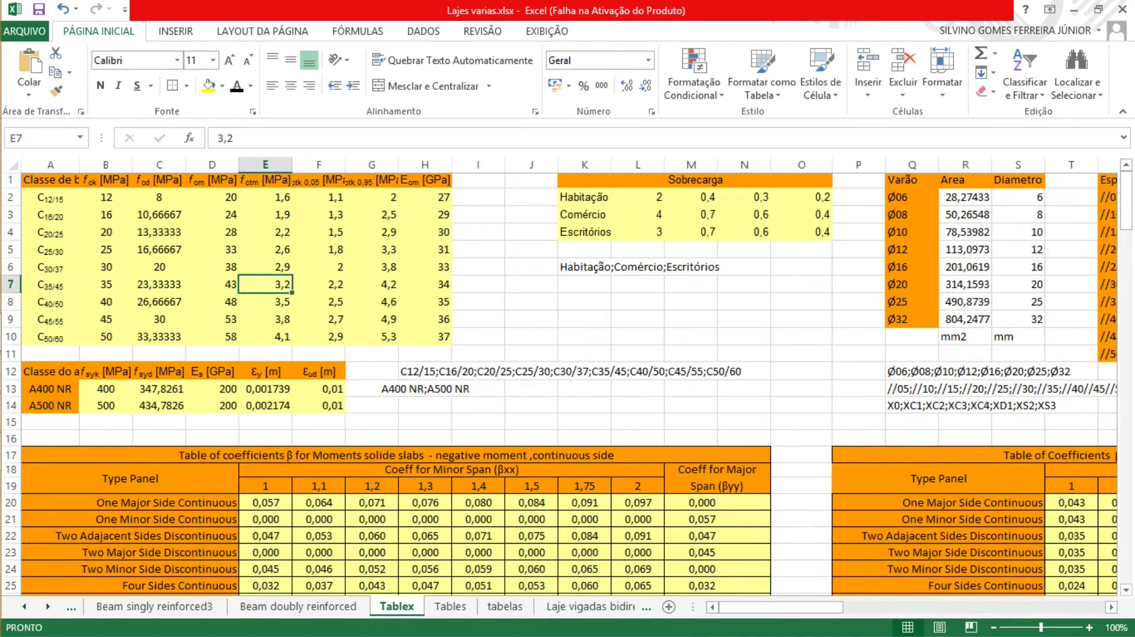
click(298, 607)
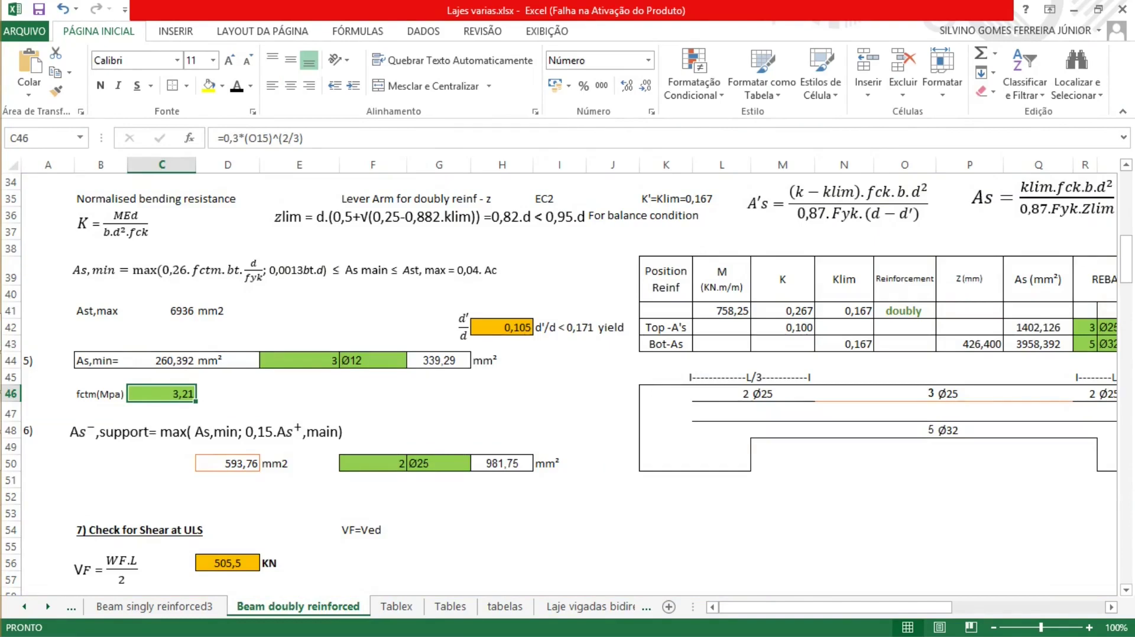
Step: Examine the As,min formula and trace its references to fctm, b, d and fyk
double_click(168, 360)
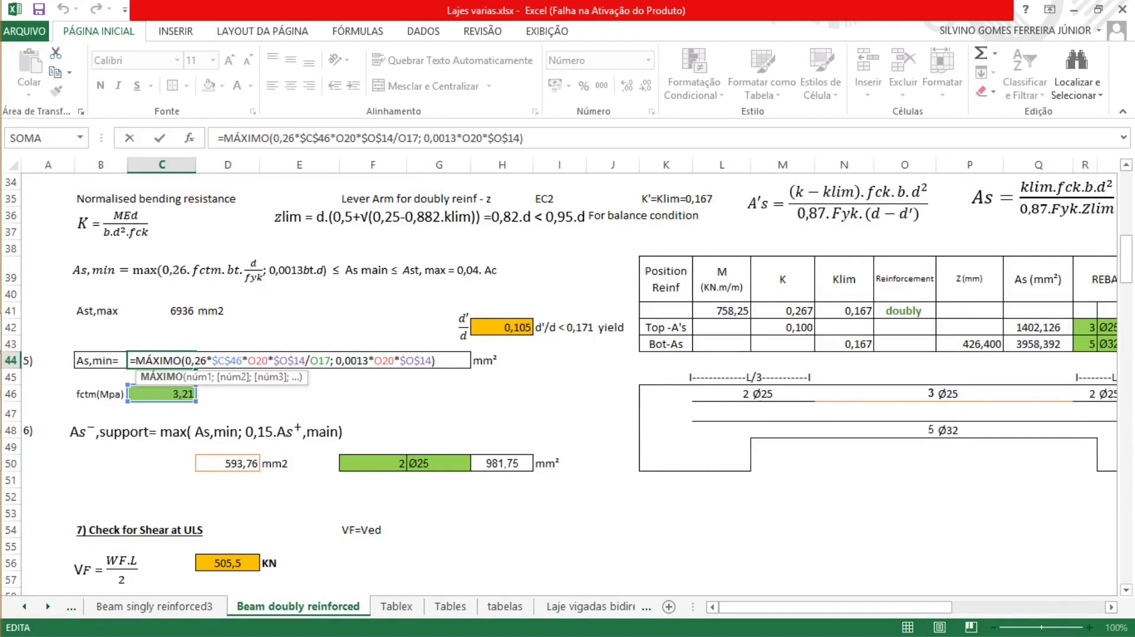
scroll(568, 384, up, 7)
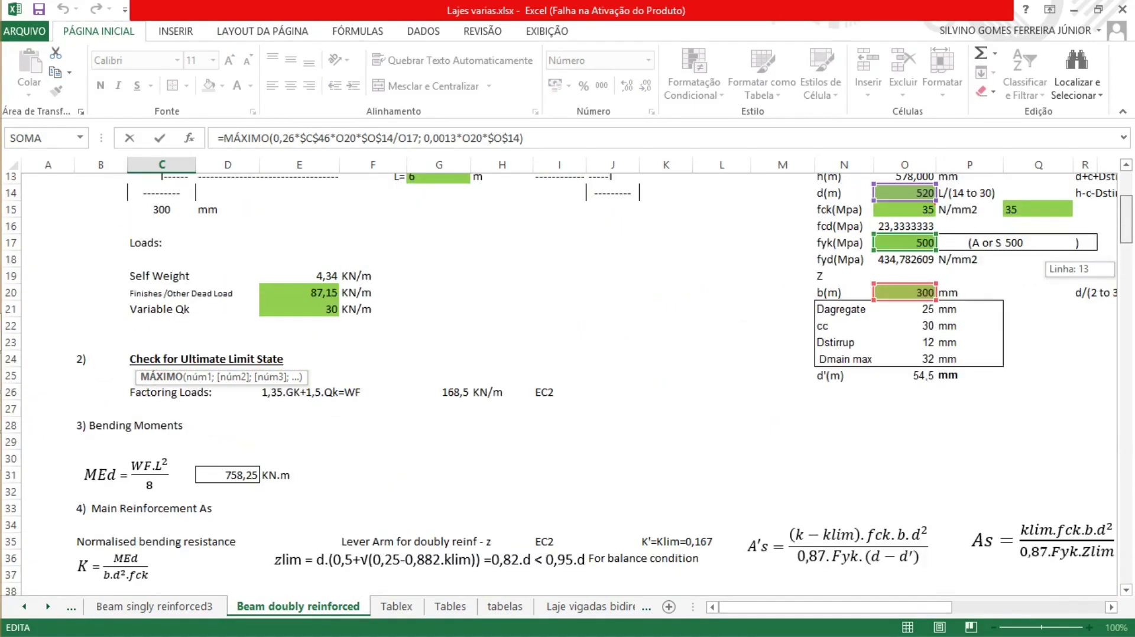
scroll(568, 384, down, 5)
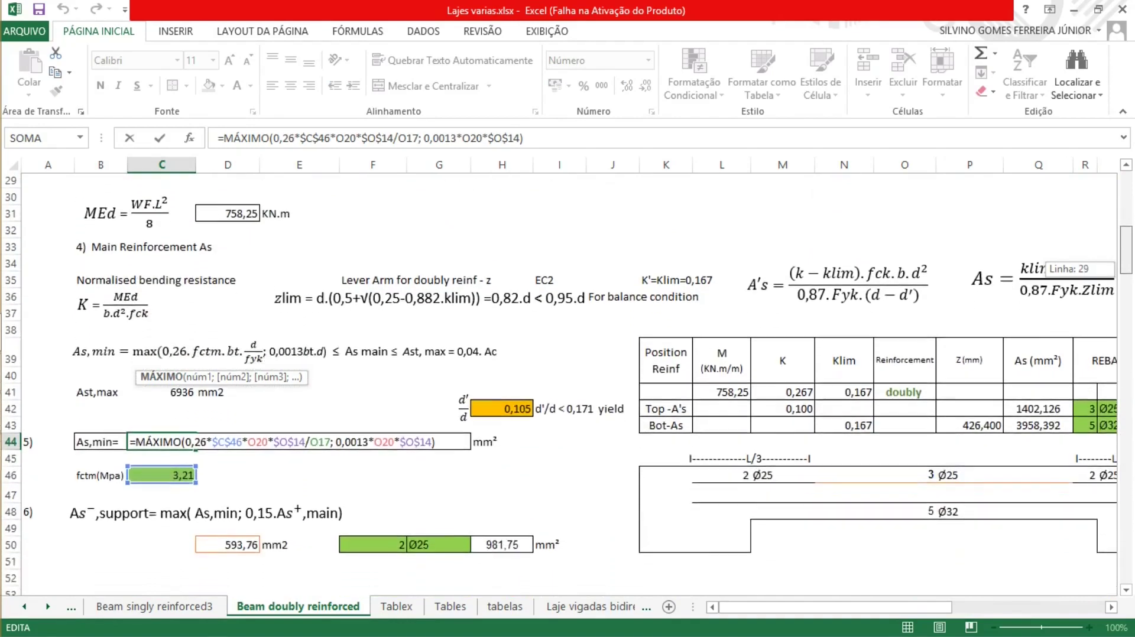
mouse_move(1125, 250)
mouse_down()
mouse_move(1125, 201)
mouse_move(1125, 254)
mouse_up()
drag(1125, 265, 1126, 270)
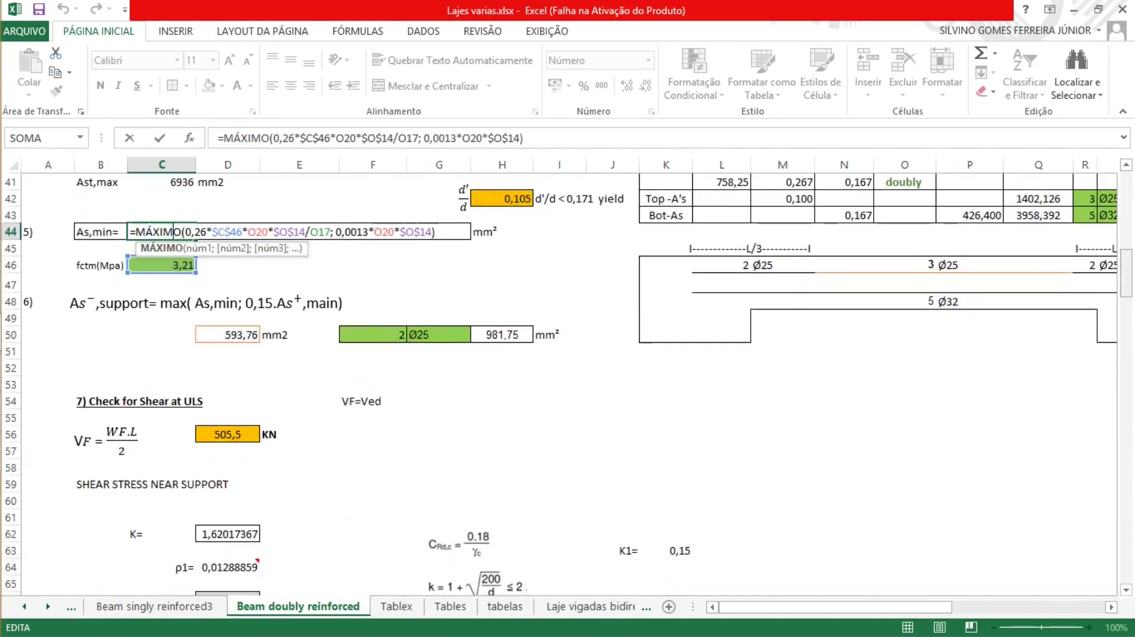
click(173, 232)
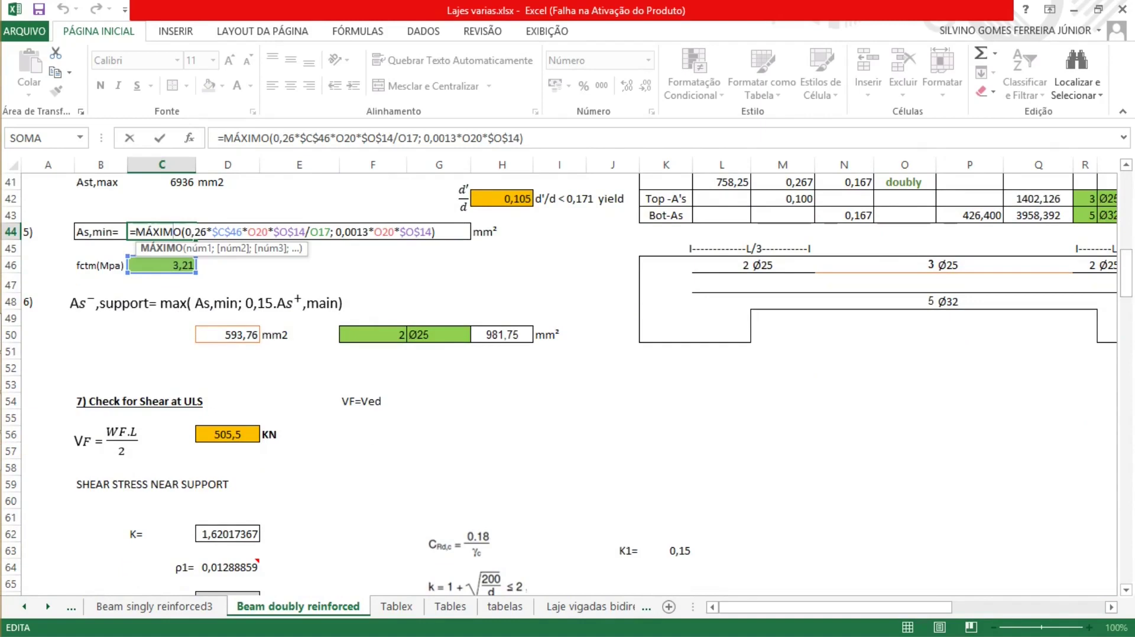
scroll(174, 232, up, 1)
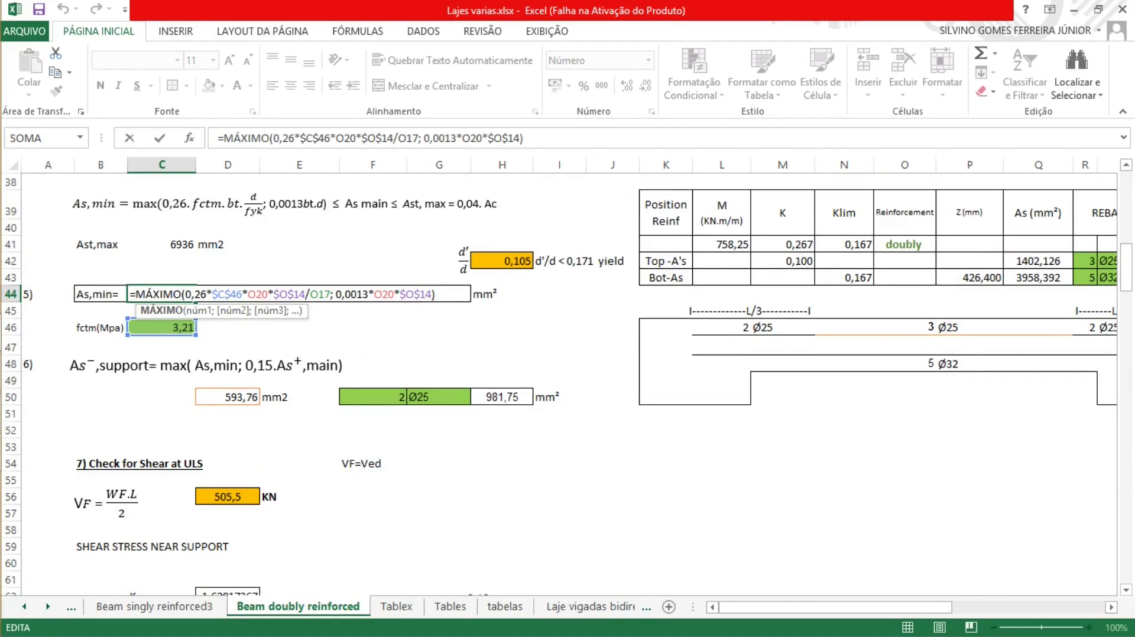
key(Return)
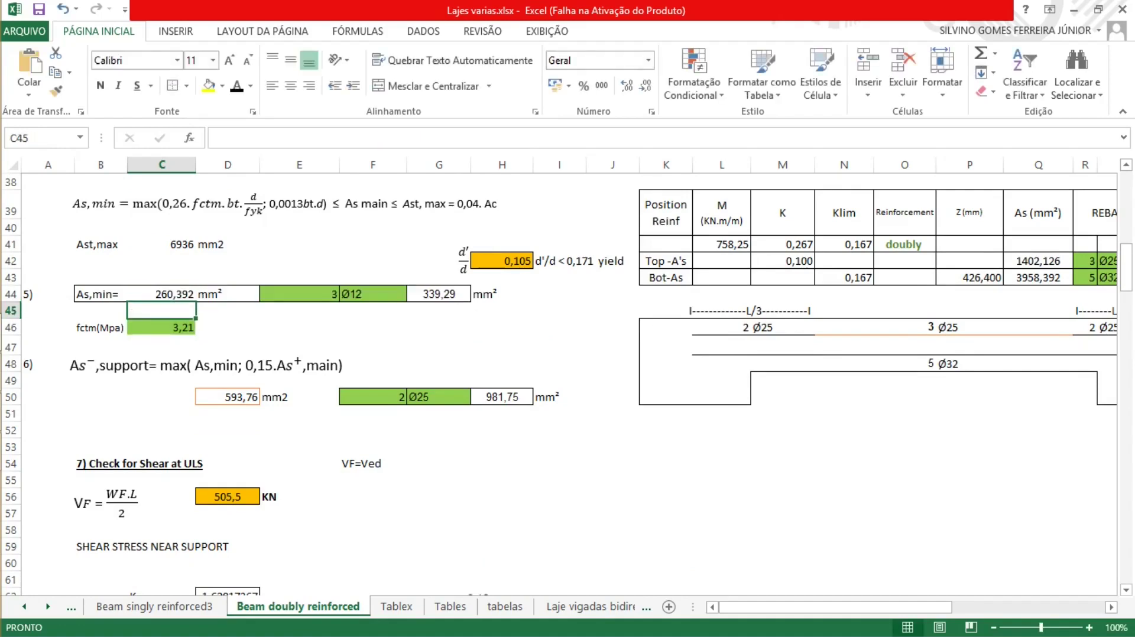
Step: Compare the As,min value with the steel area provided by its selected rebars
click(161, 294)
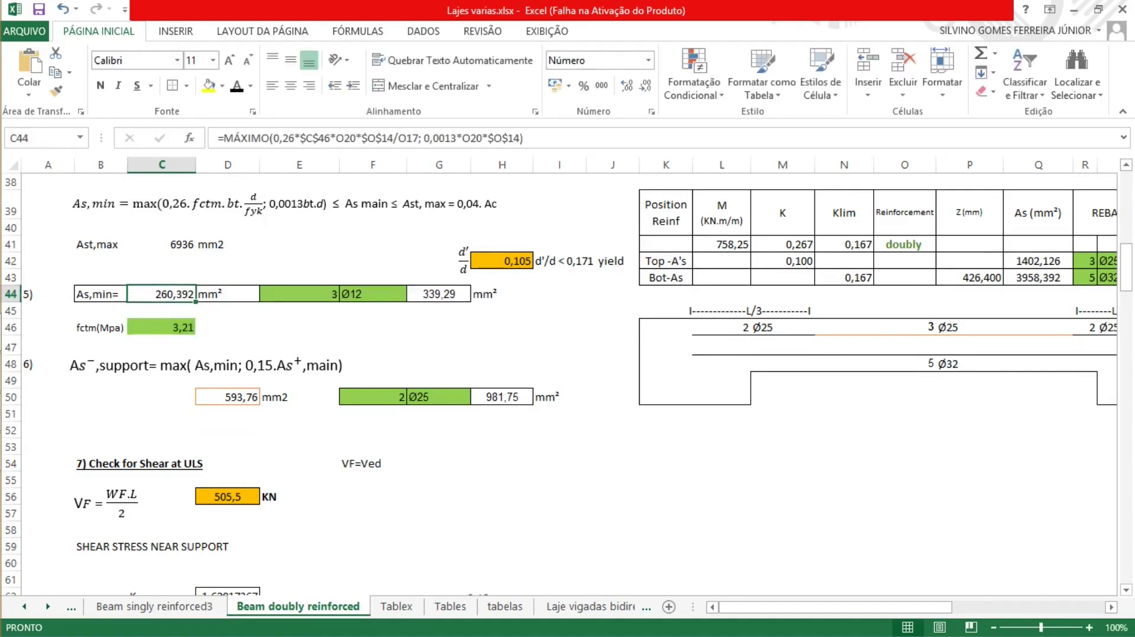
click(227, 294)
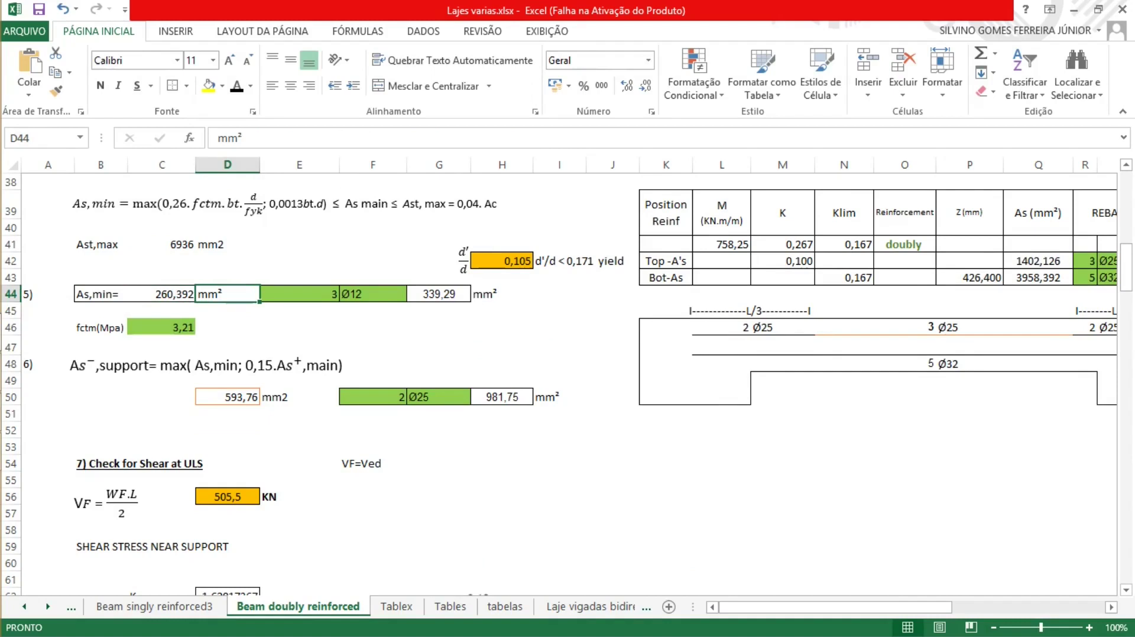
click(299, 294)
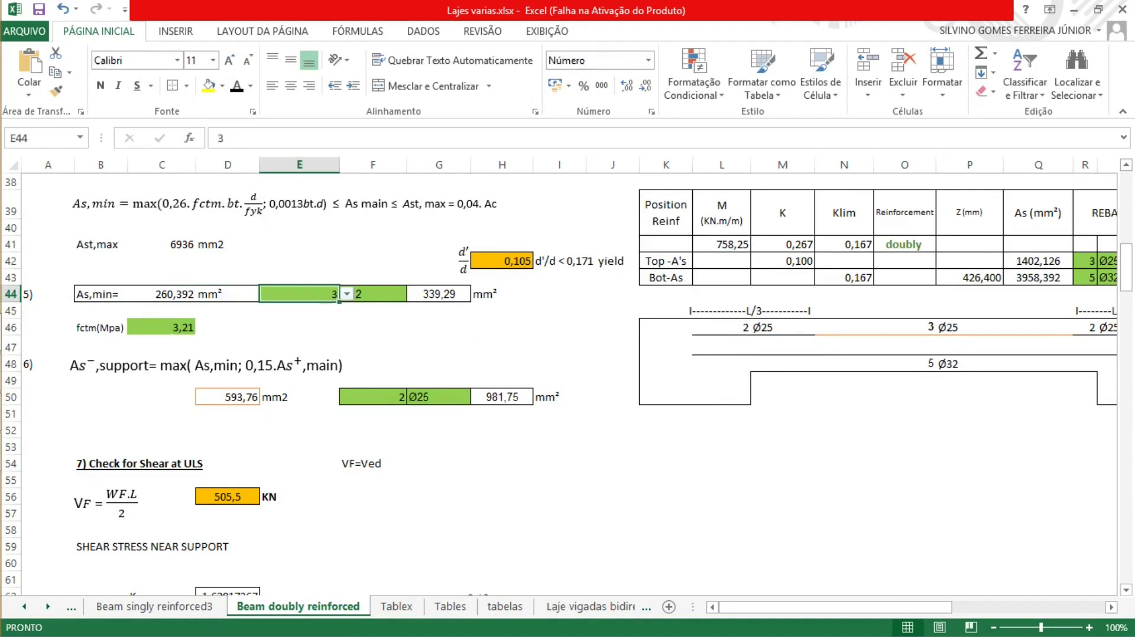
click(373, 293)
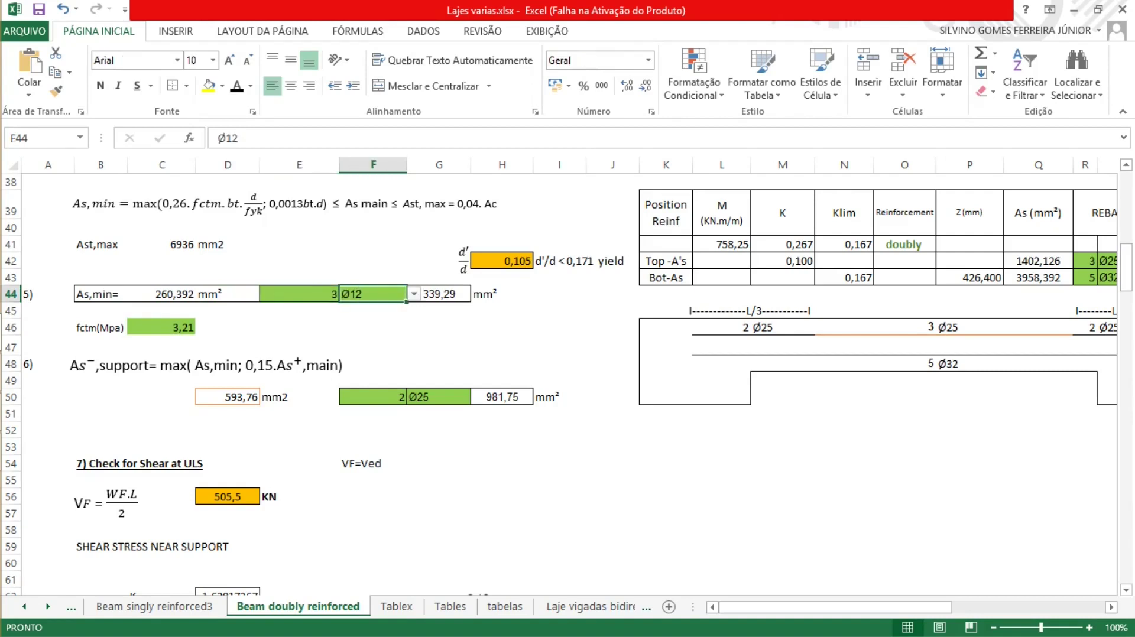
click(439, 294)
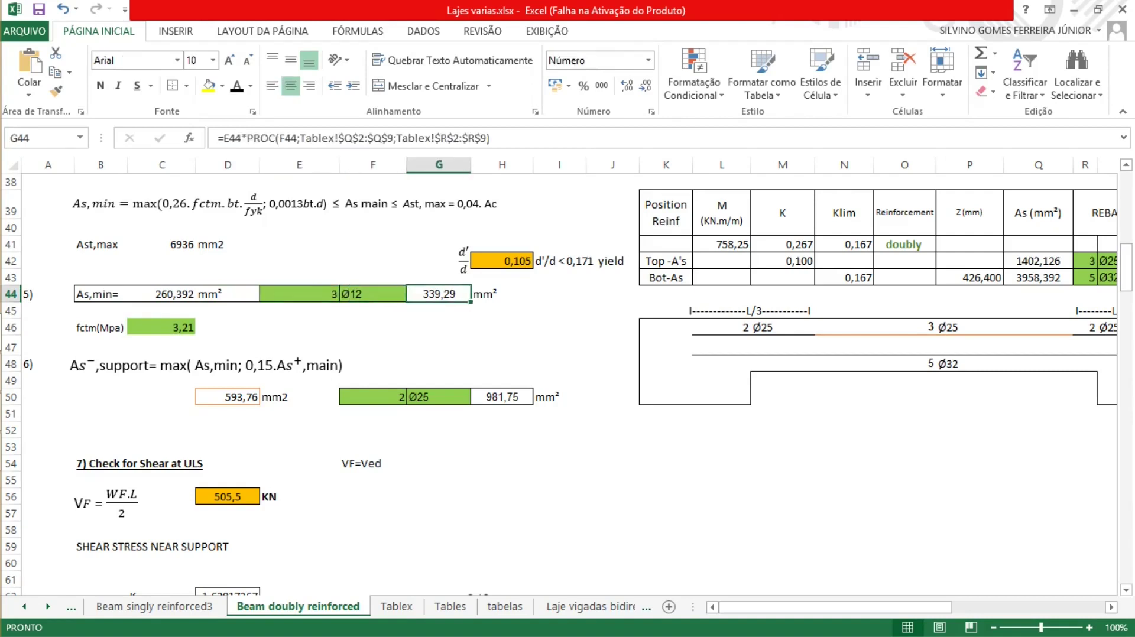
Step: Try bar diameter Ø10 for the As,min rebars, and set it back to Ø12
click(372, 294)
click(414, 294)
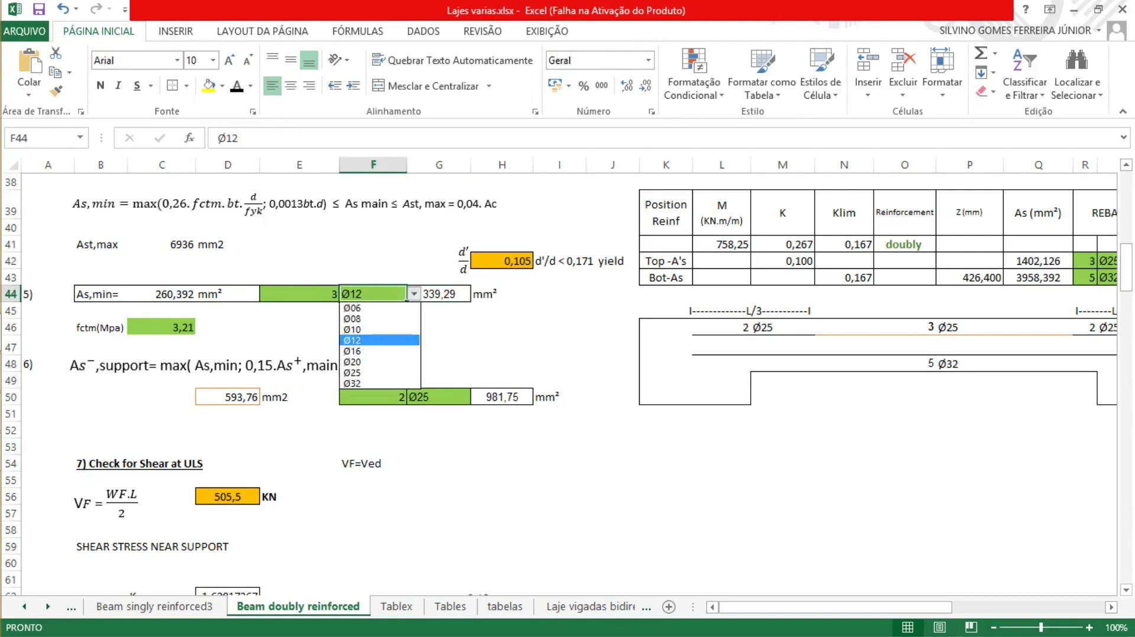
click(378, 330)
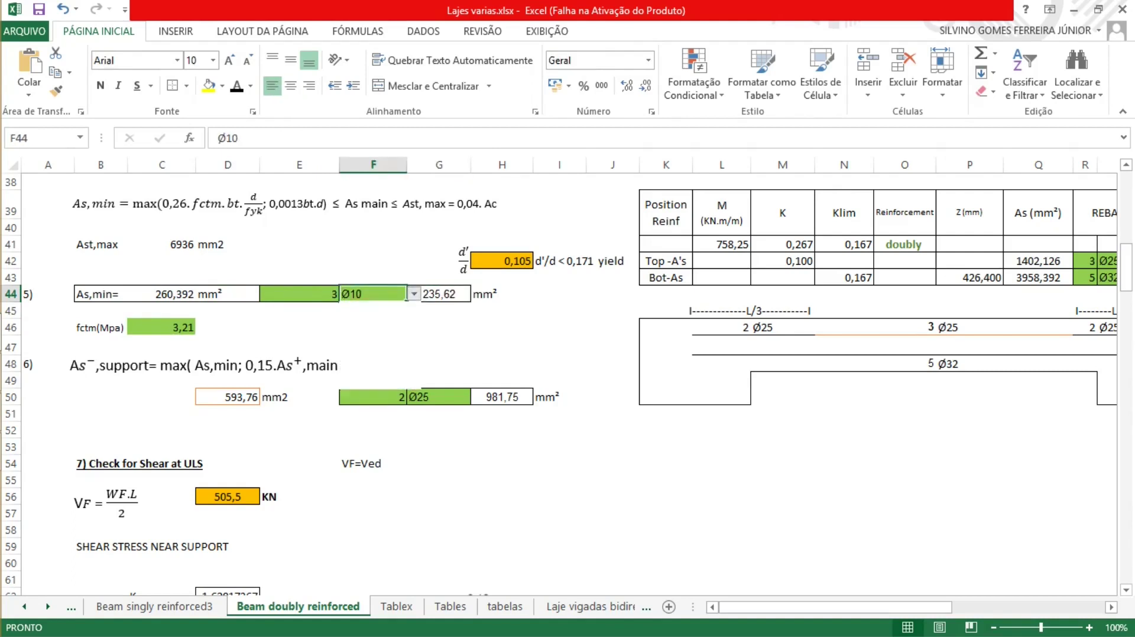
click(414, 294)
click(378, 340)
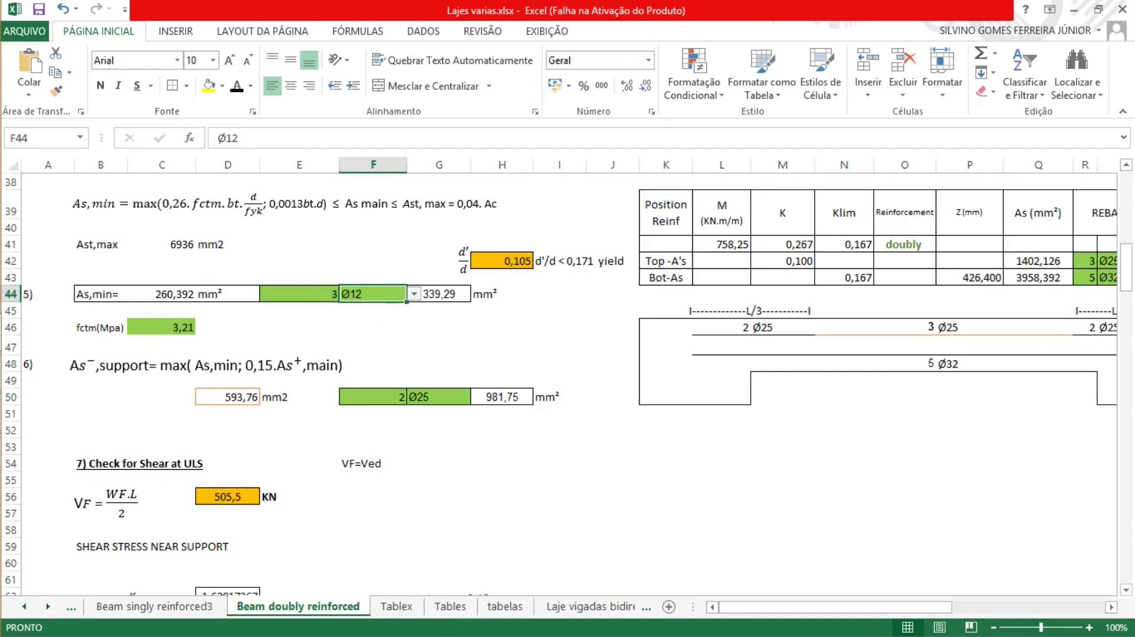
Step: Look up the area of one Ø12 bar on the Tablex sheet and examine the provided-area formula for the As,min rebars
click(300, 310)
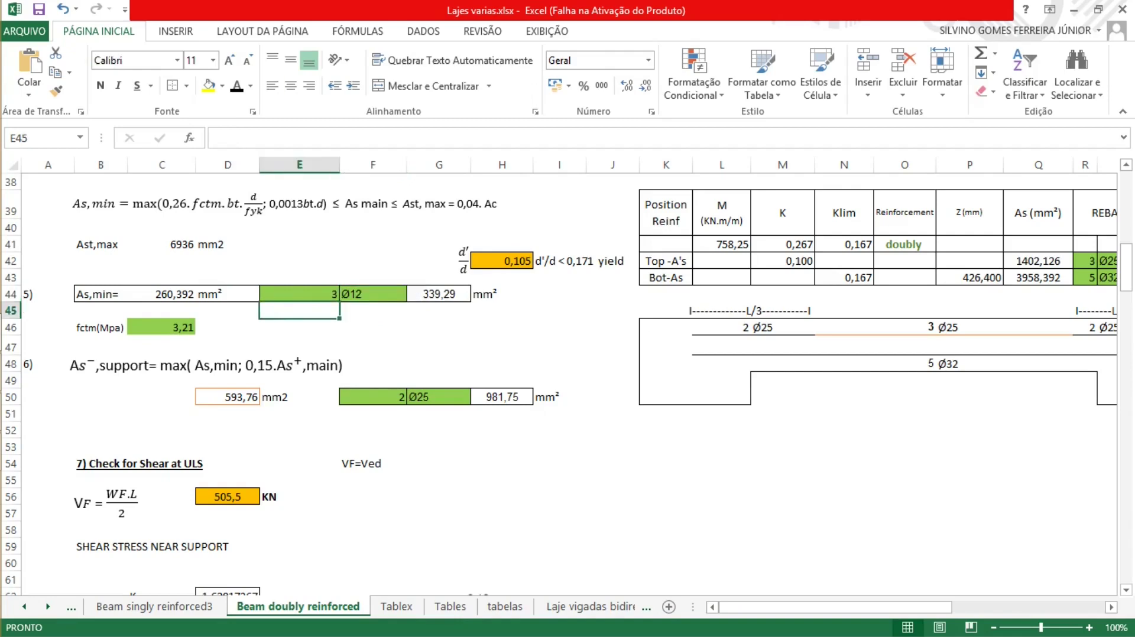
click(396, 606)
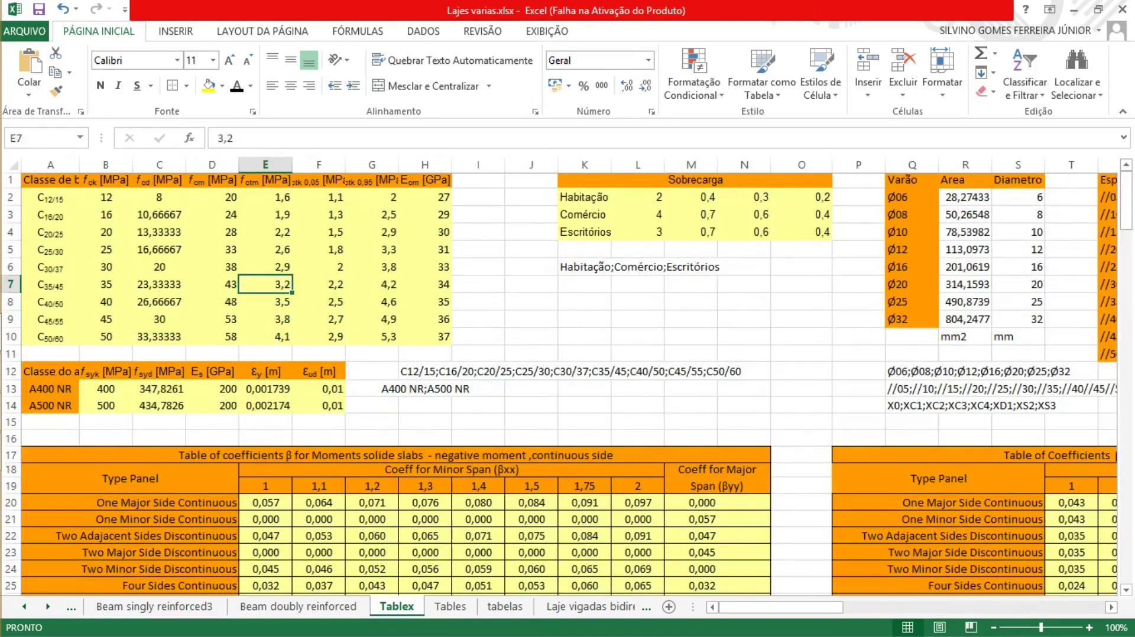
click(298, 607)
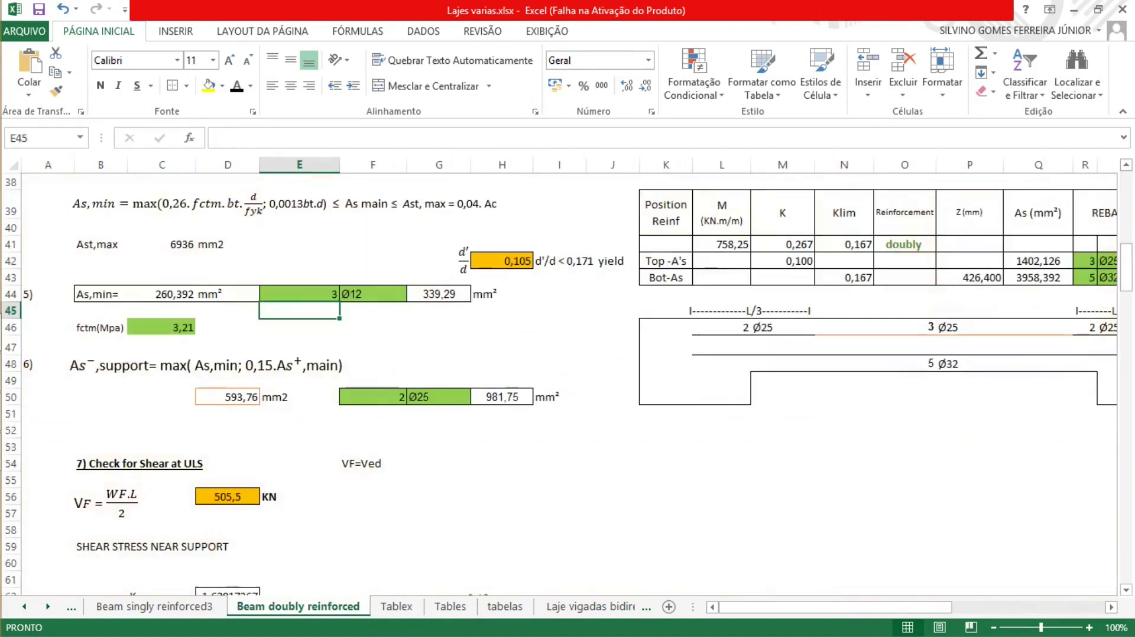
click(396, 607)
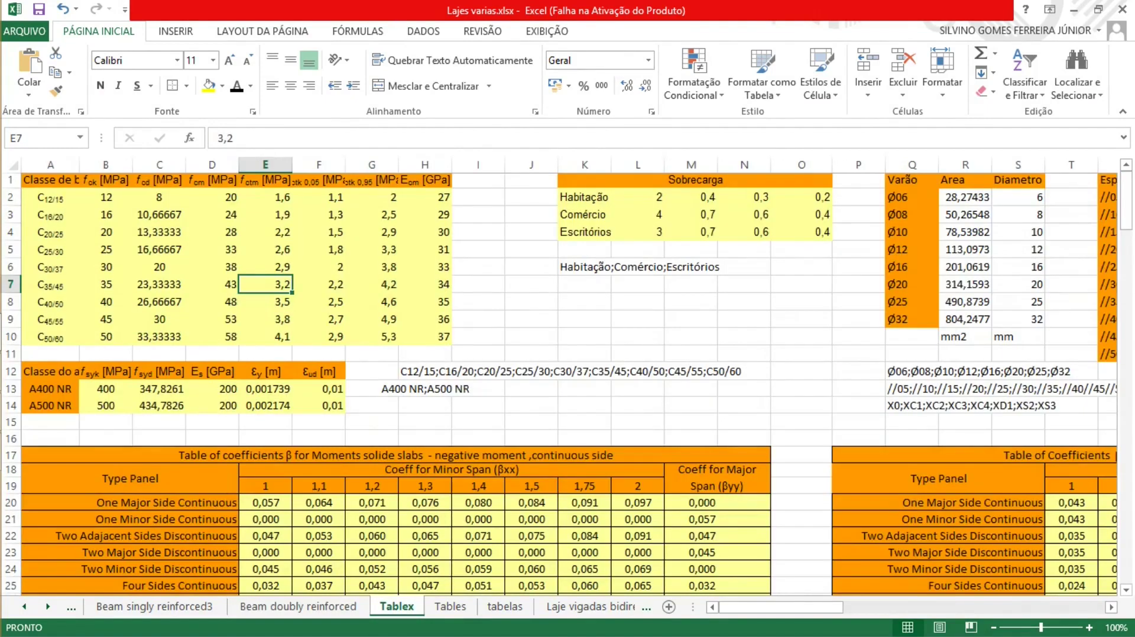
click(912, 249)
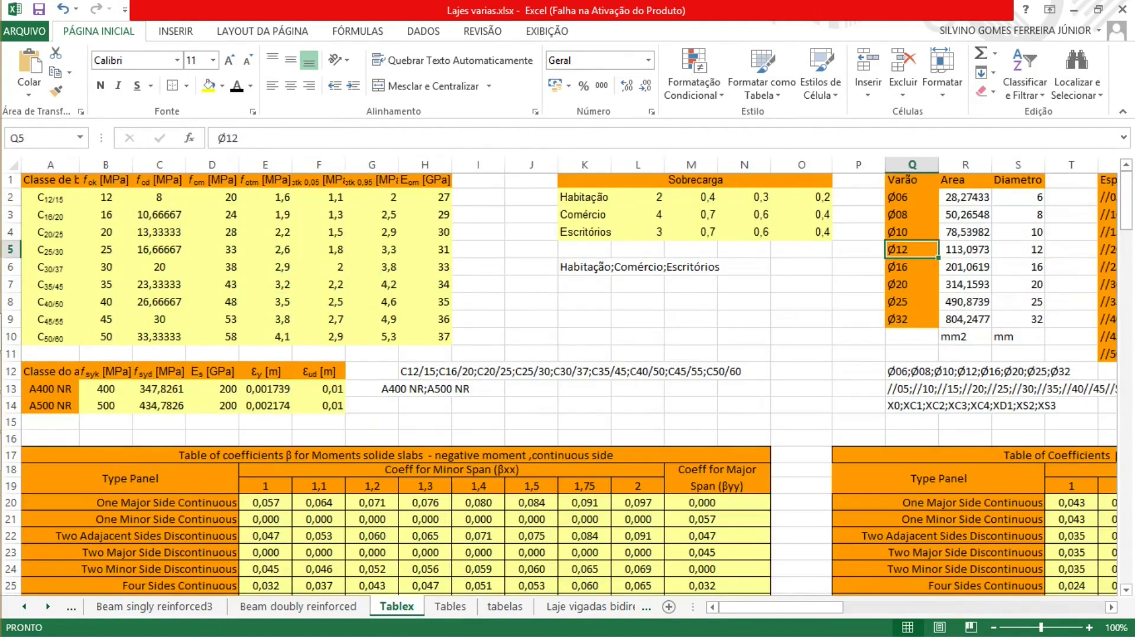
click(965, 250)
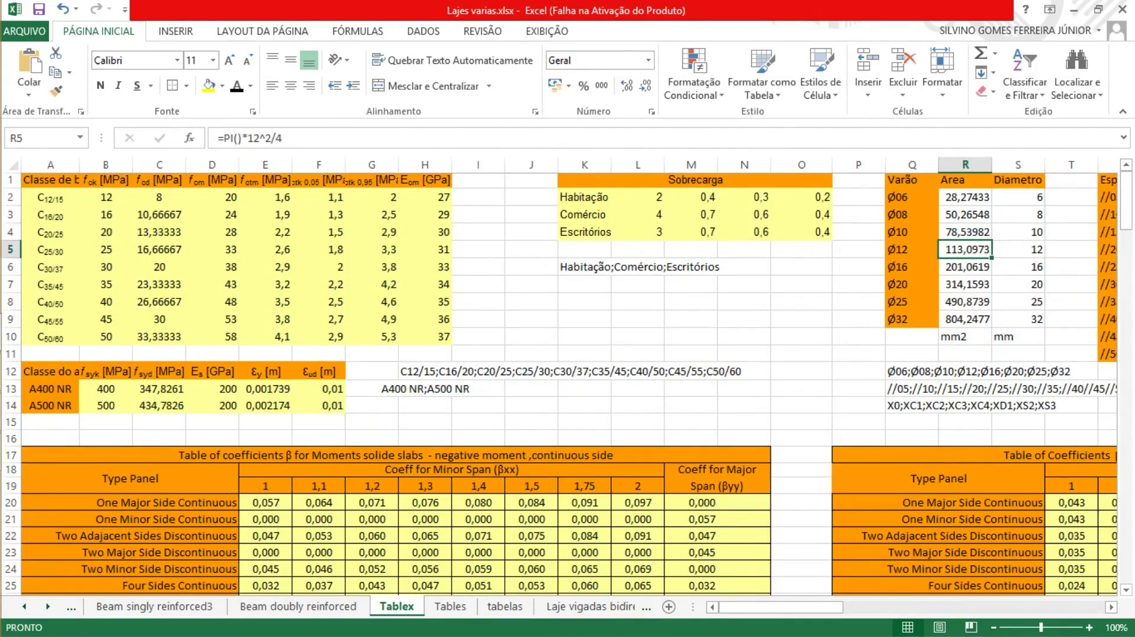
key(ctrl+Page_Up)
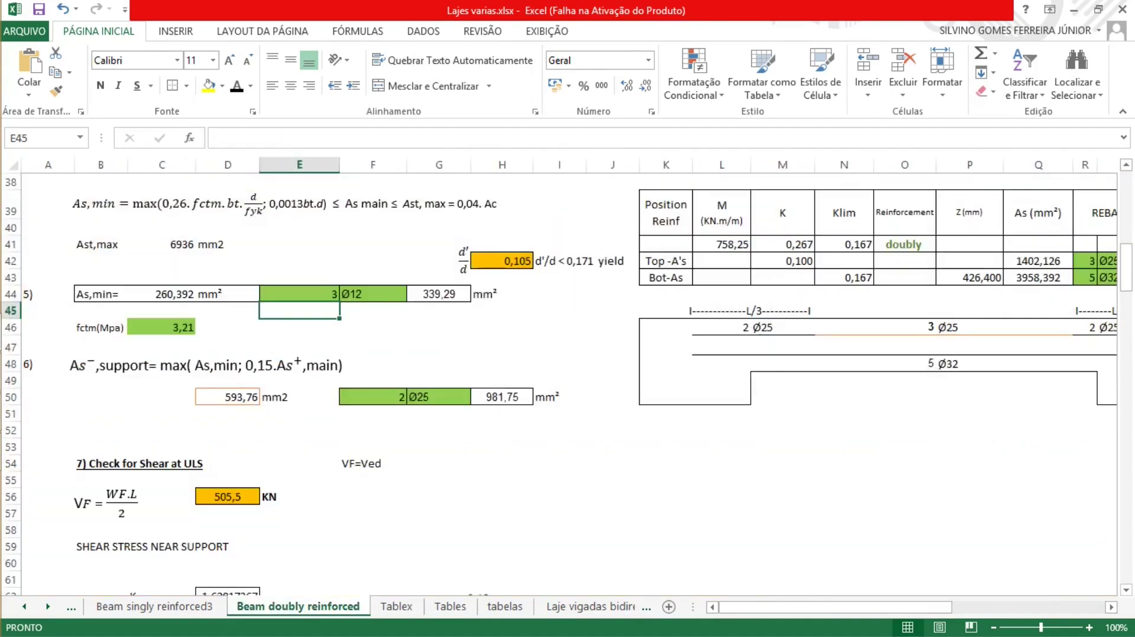
click(438, 294)
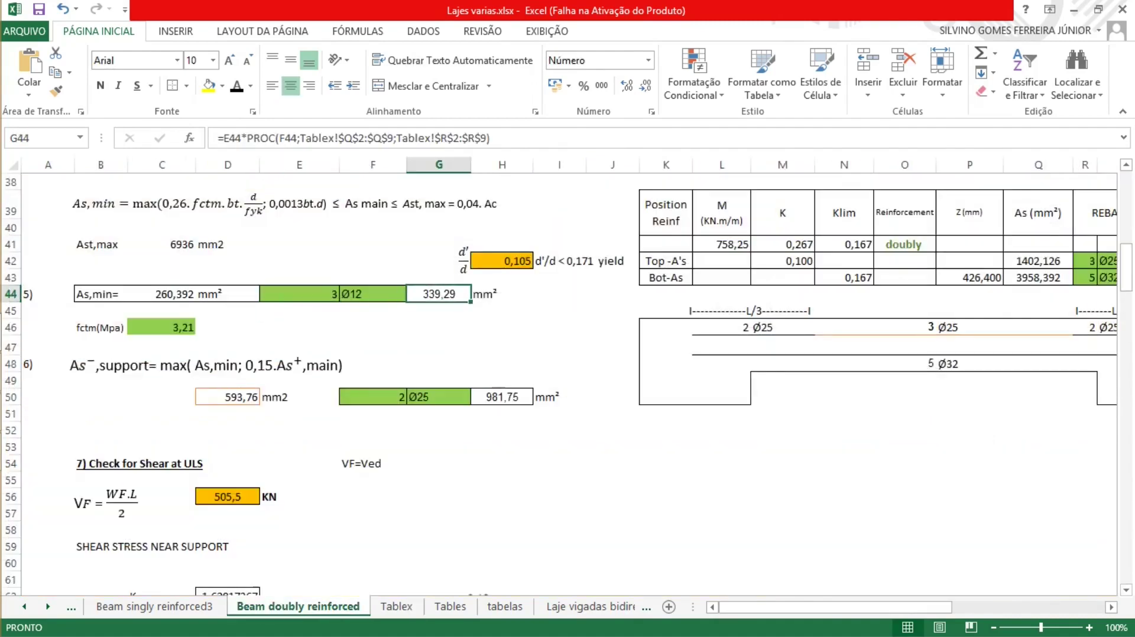
Step: Check the area of three Ø12 bars by calculating =3*113,09 in G45, and clear the check
click(438, 310)
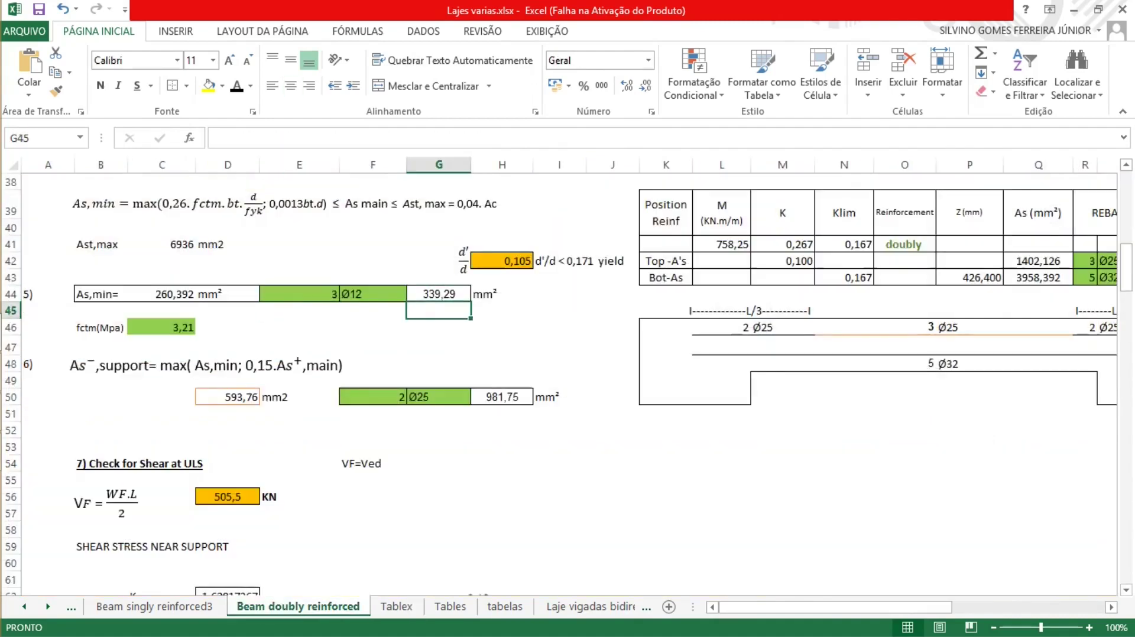
text(=3*)
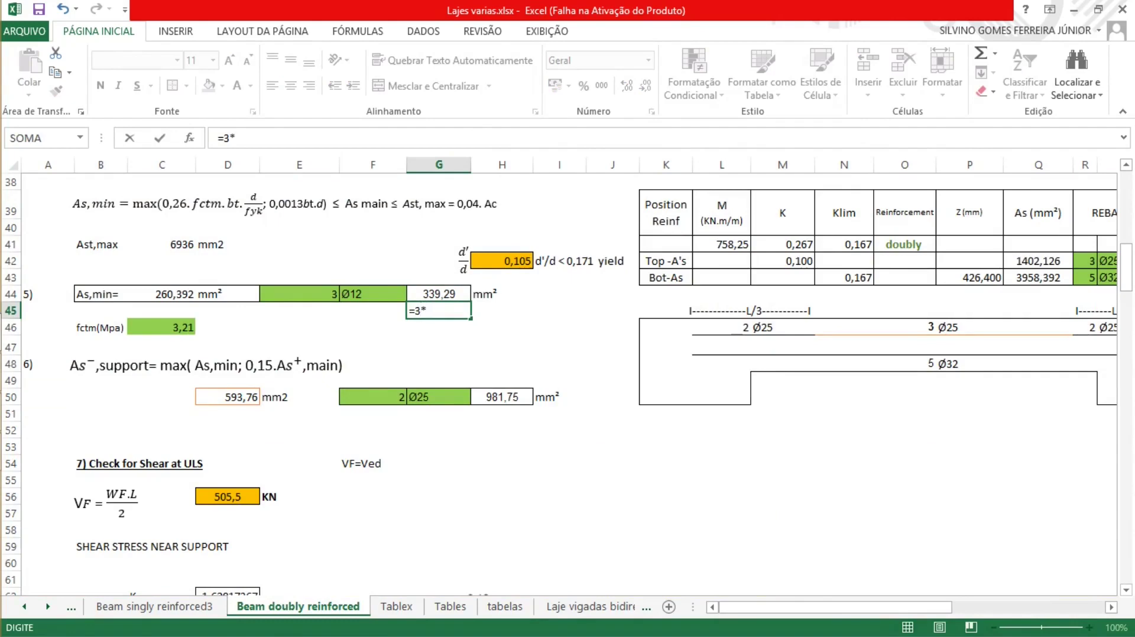
text(113,09)
key(Return)
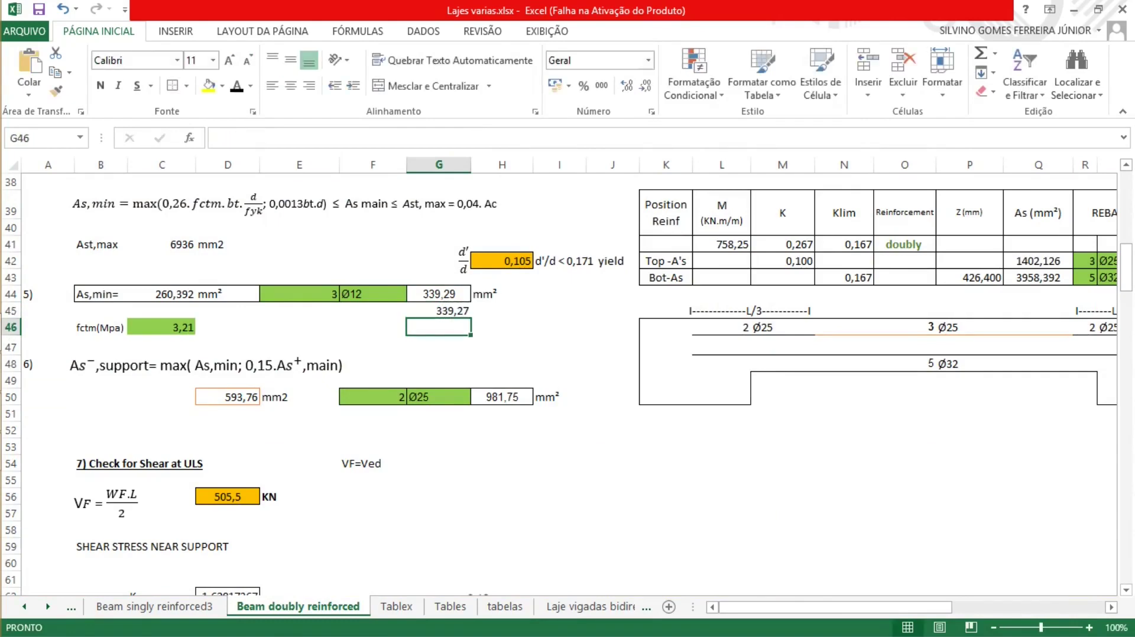
key(Up)
key(shift+Down)
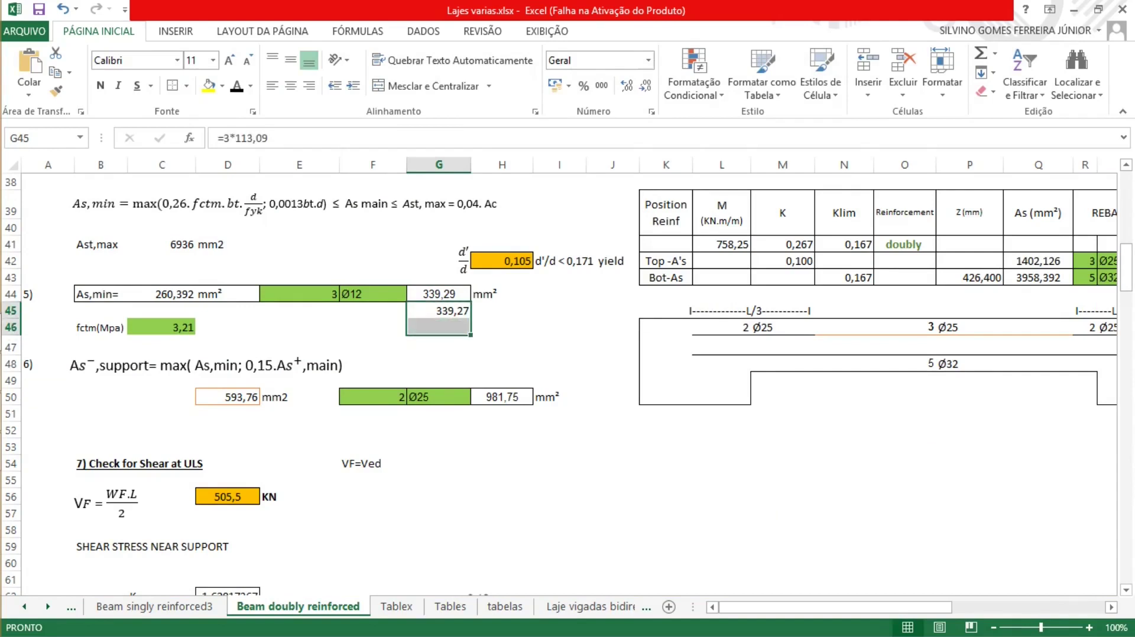
key(Delete)
click(501, 327)
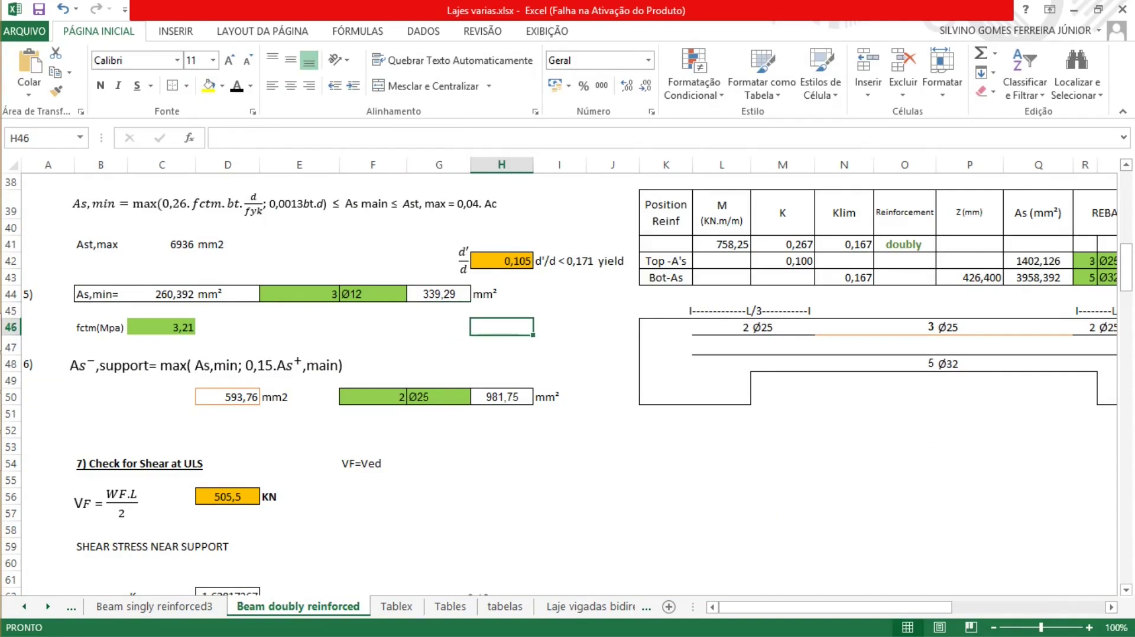
Step: Compare the steel area of the As,min rebars with the written limits for As,min, As main and Ast,max
click(438, 294)
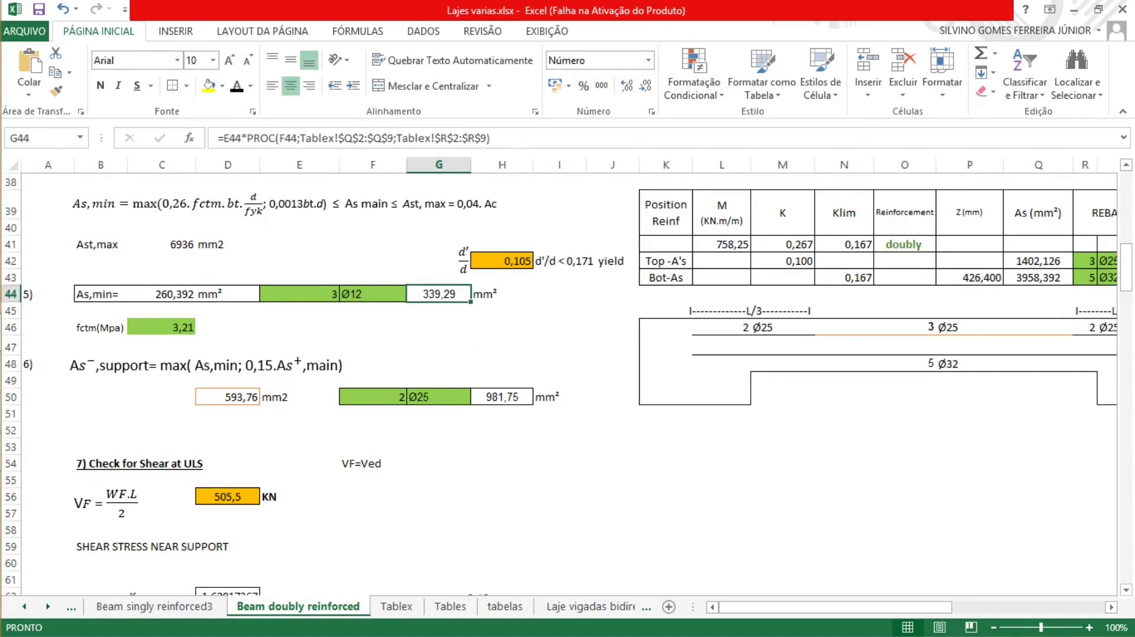
drag(559, 227, 100, 201)
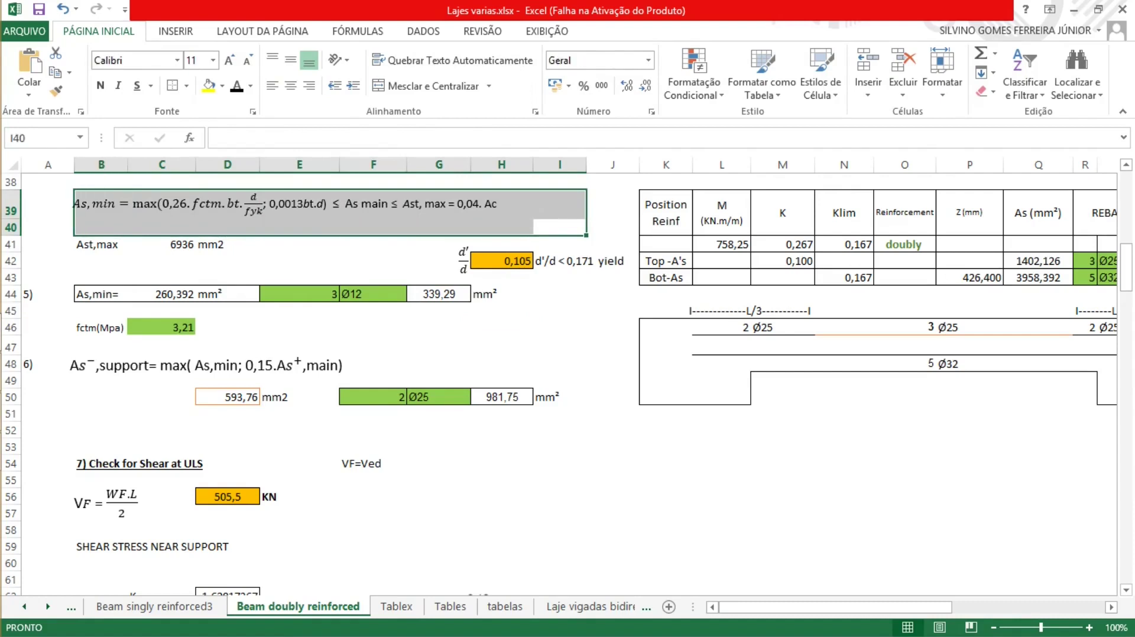
click(434, 203)
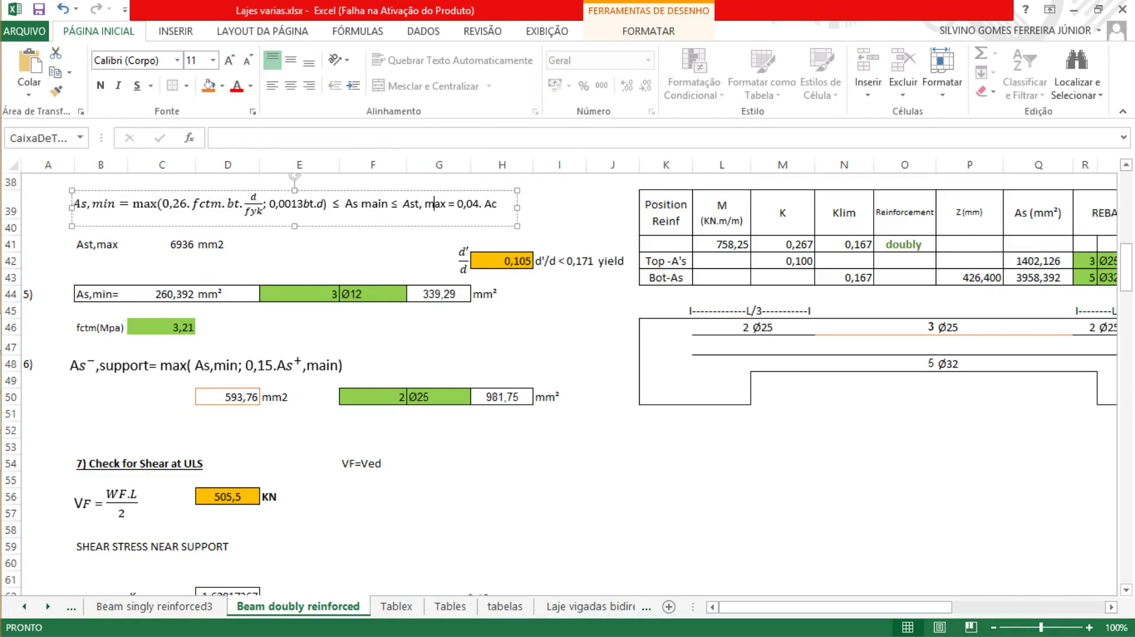
click(560, 227)
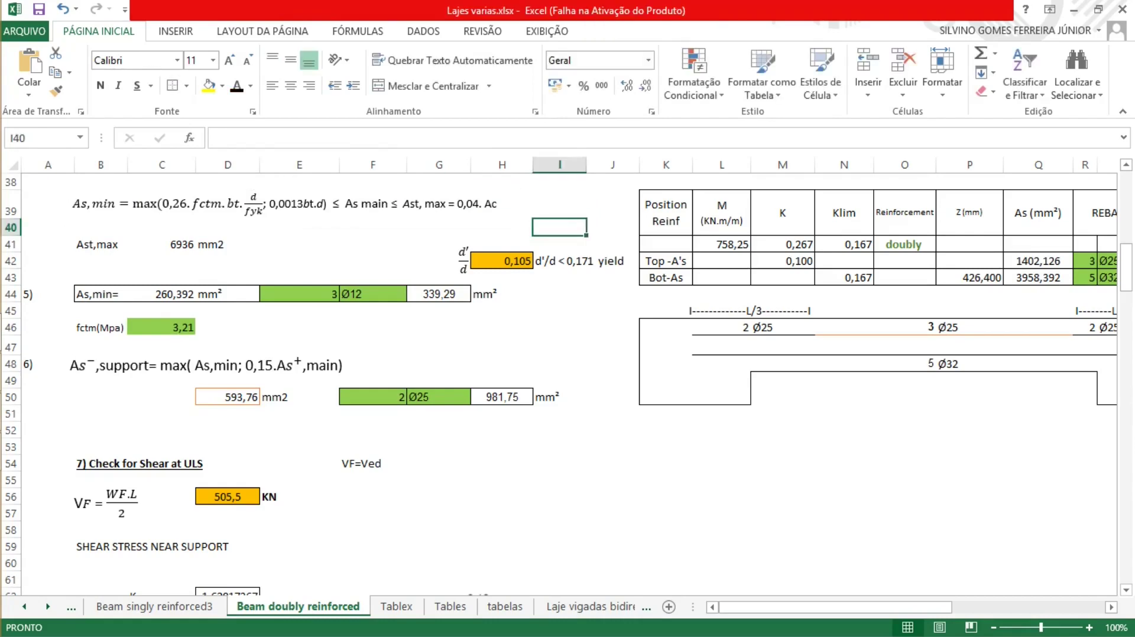
Step: Calculate the maximum steel area by hand in G46 with =0,04*300*578, using the beam's b and h
click(438, 326)
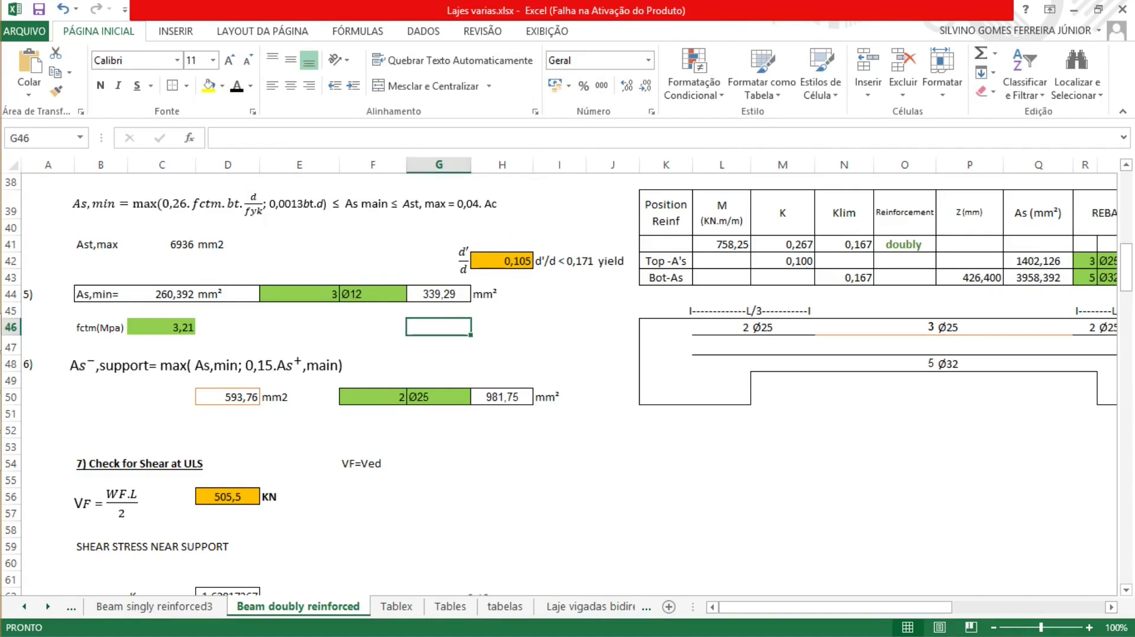
text(=0,)
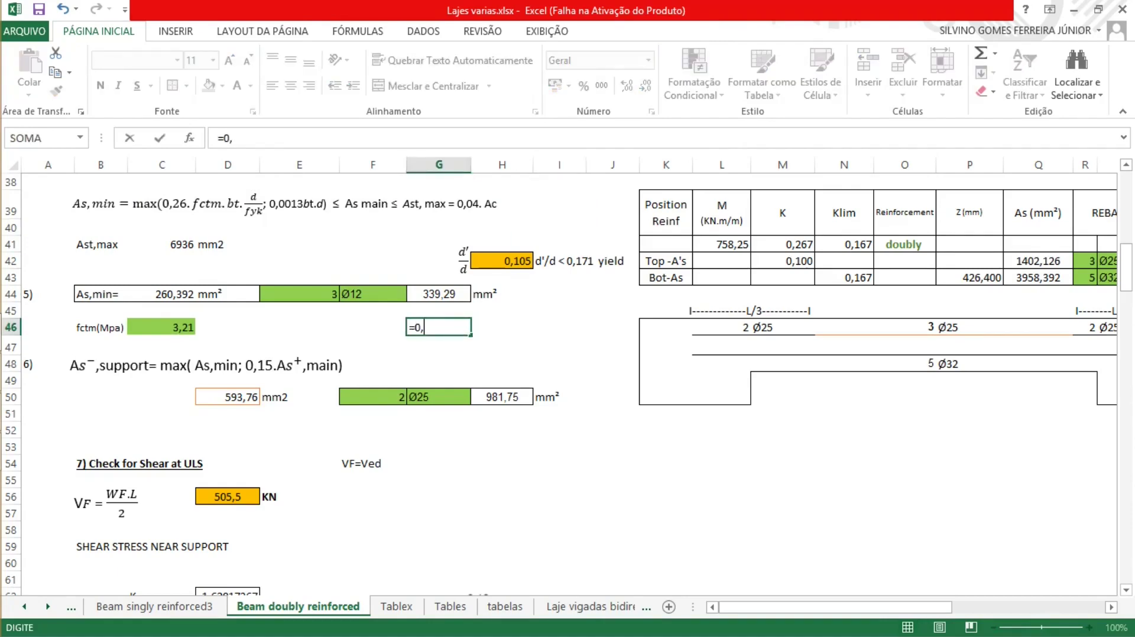
text(04*300*)
scroll(568, 384, up, 11)
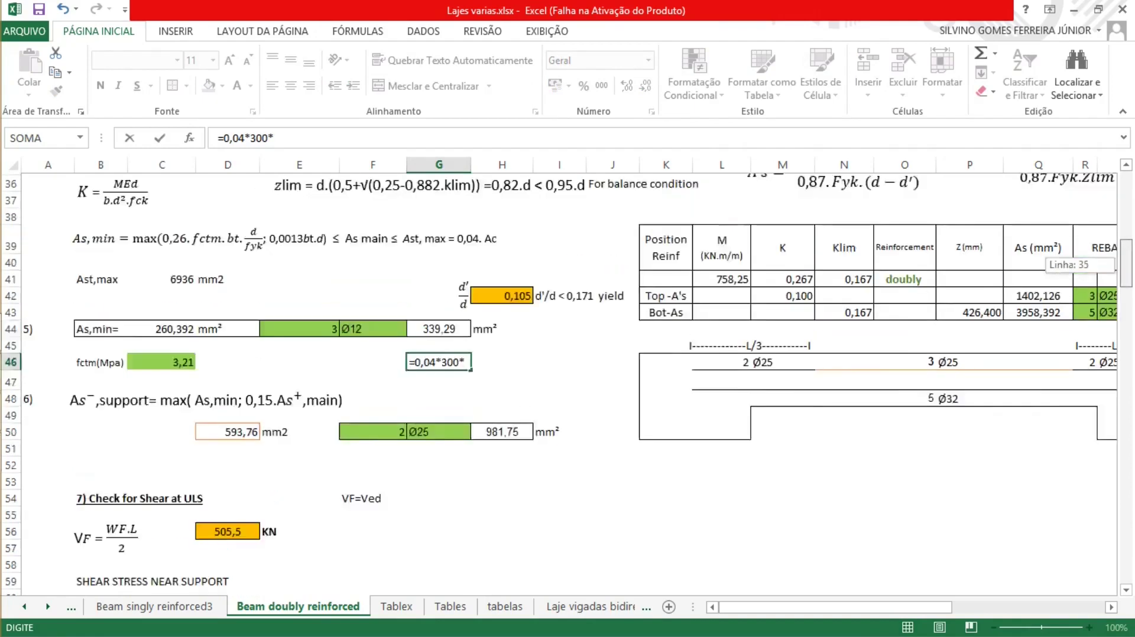
scroll(567, 384, down, 1)
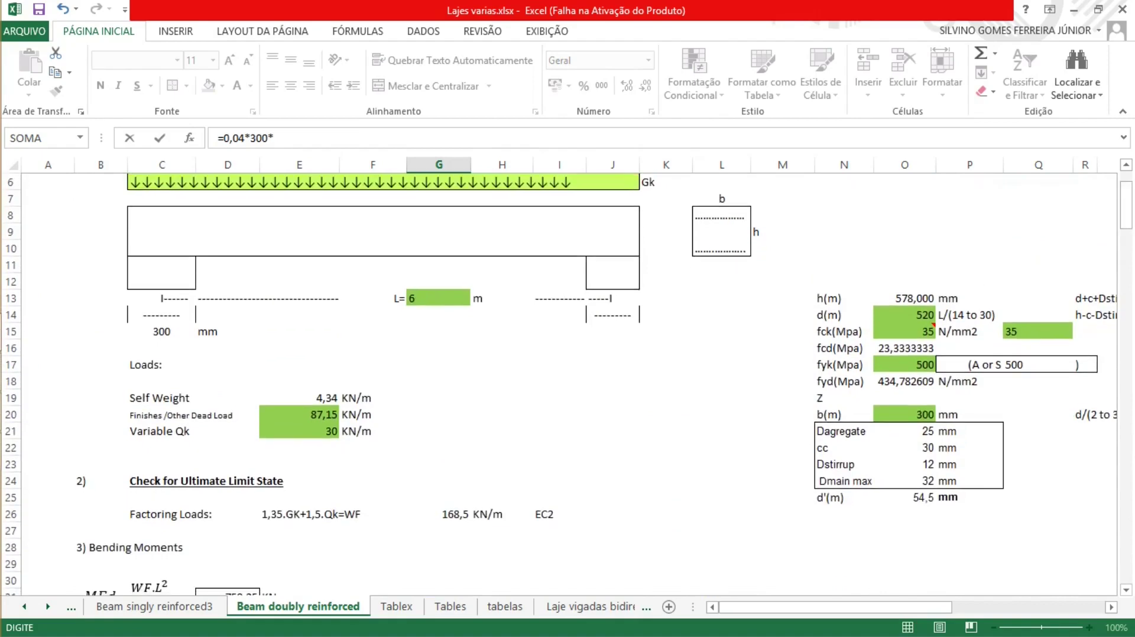
drag(1126, 205, 1126, 273)
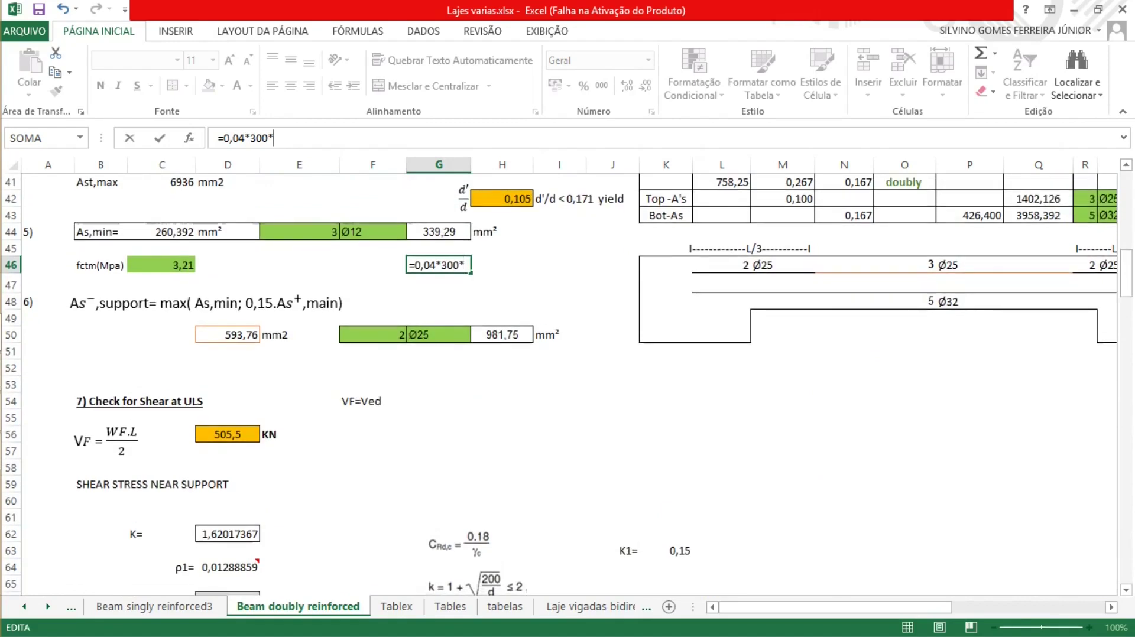
key(F2)
text(578)
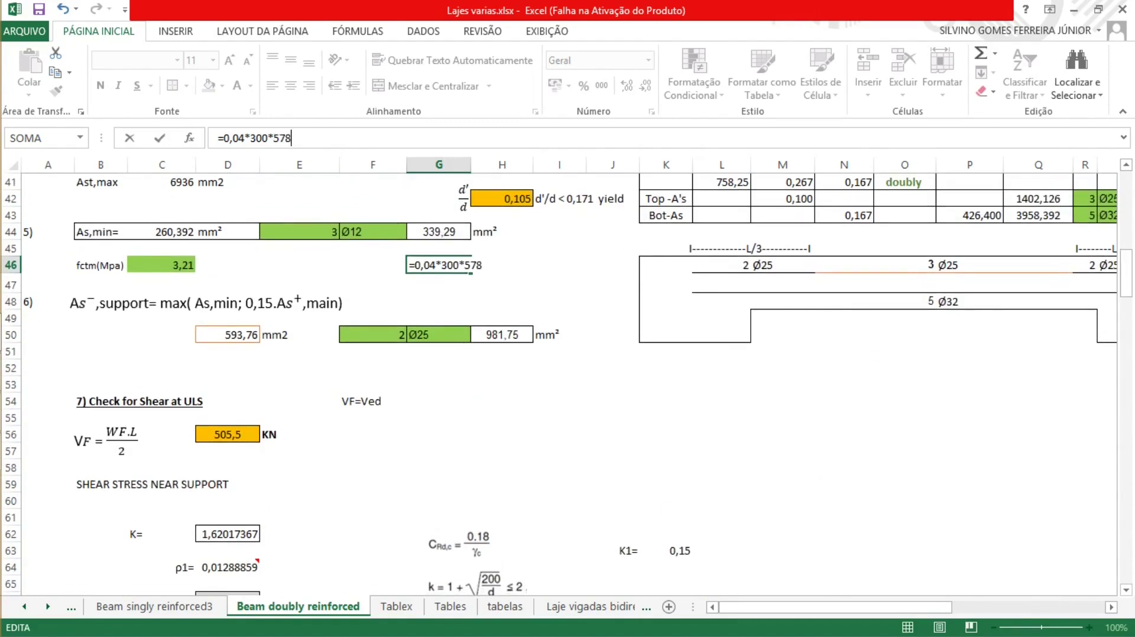
key(Return)
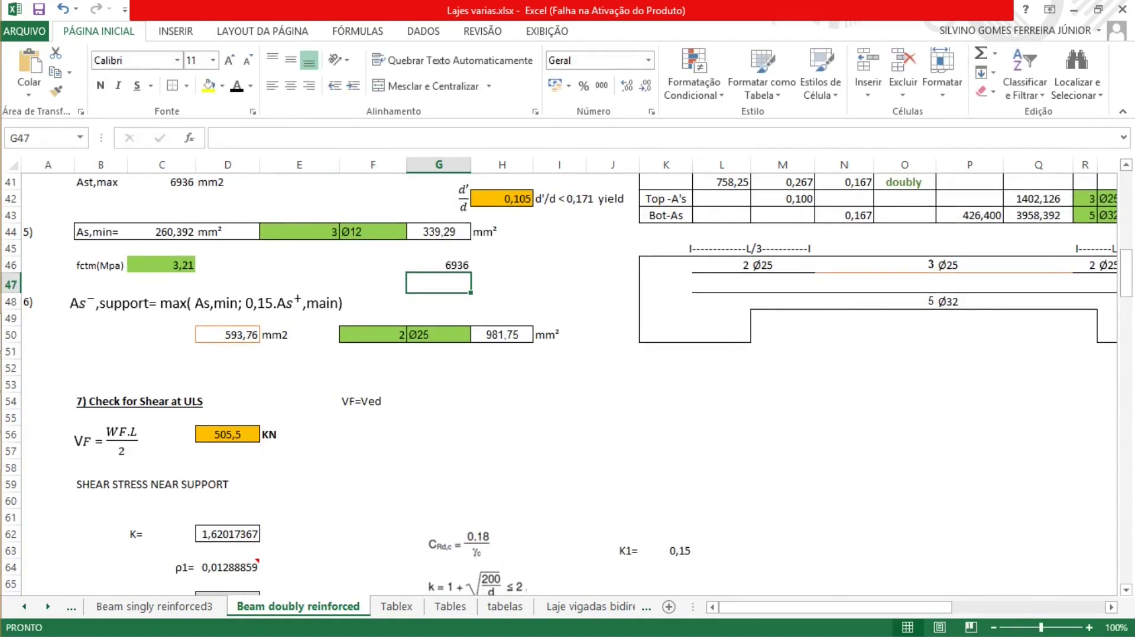
Step: Clear the check calculation from G46 and examine the formula behind Ast,max
click(438, 264)
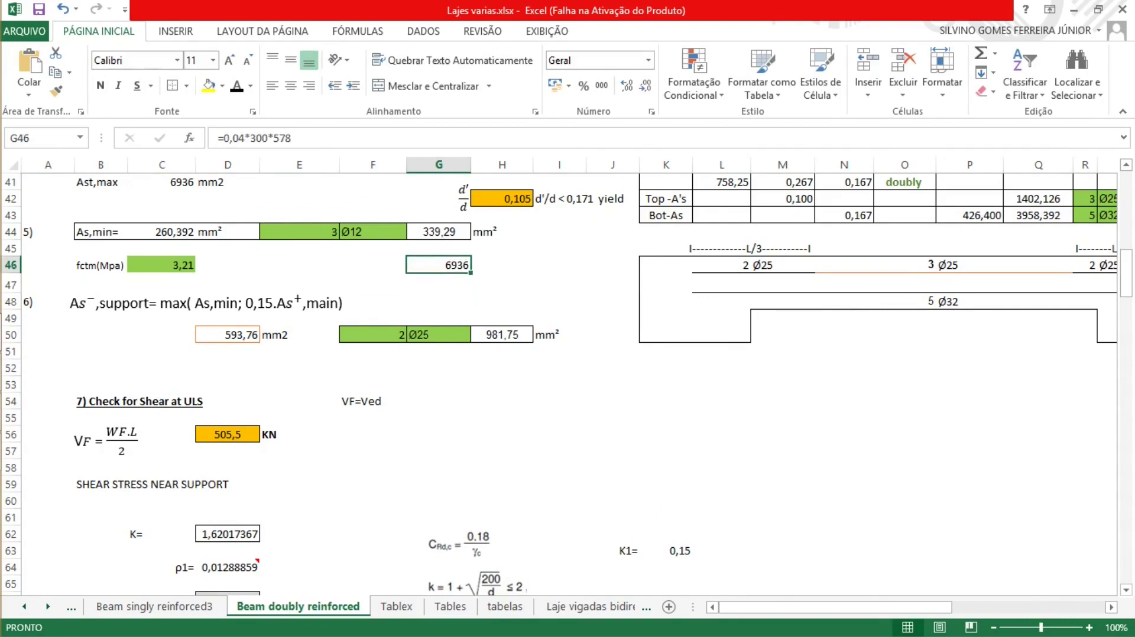
scroll(566, 384, up, 1)
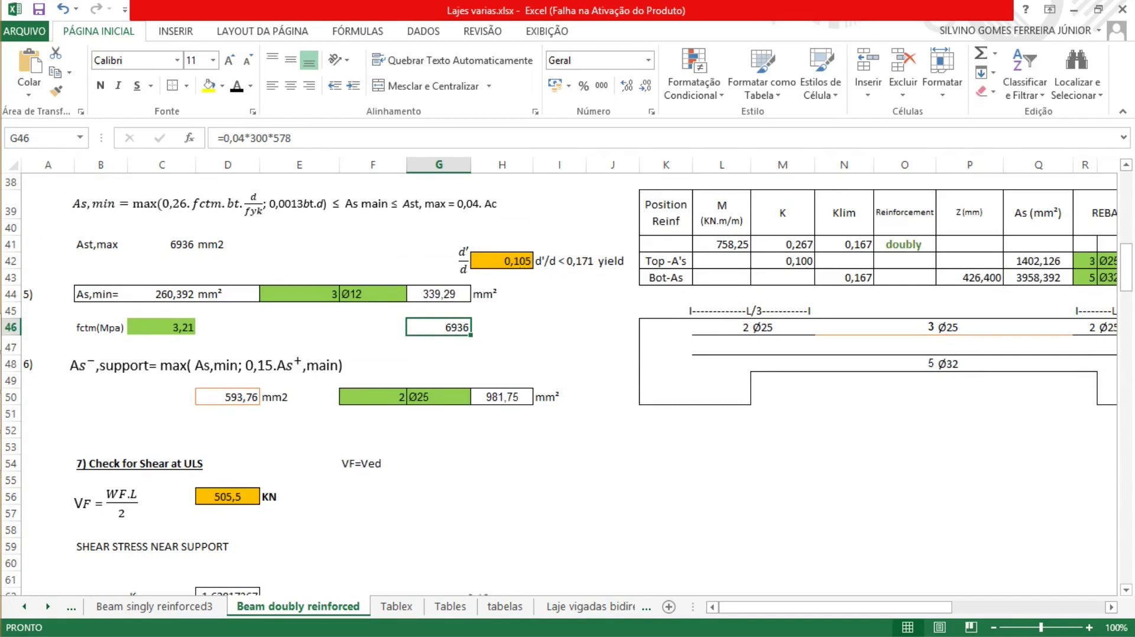
key(Delete)
click(161, 244)
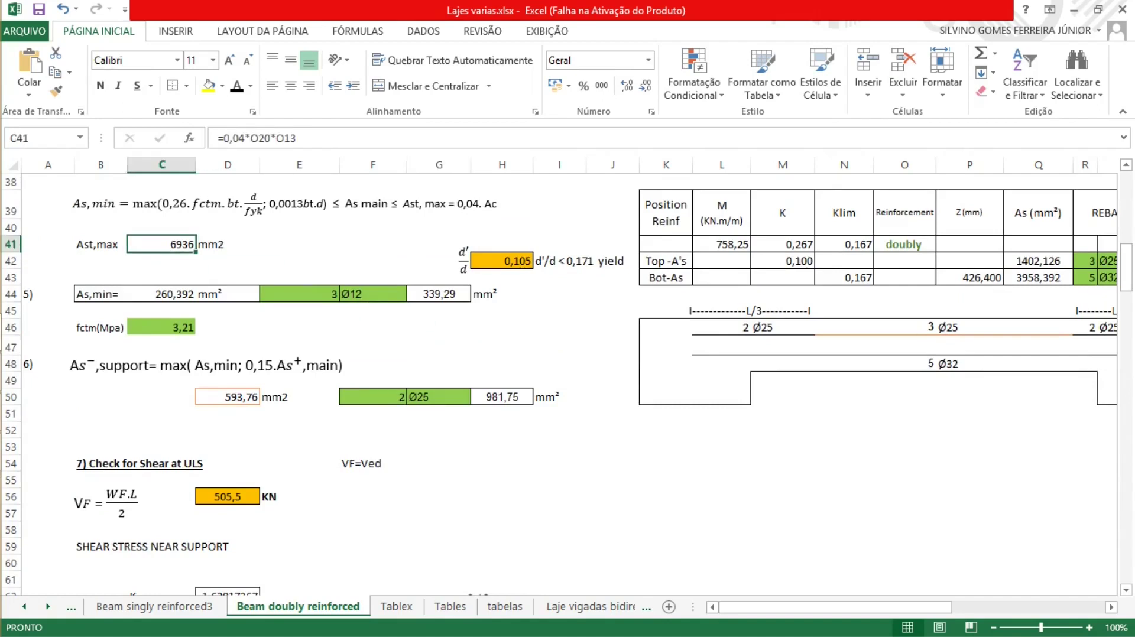
click(721, 480)
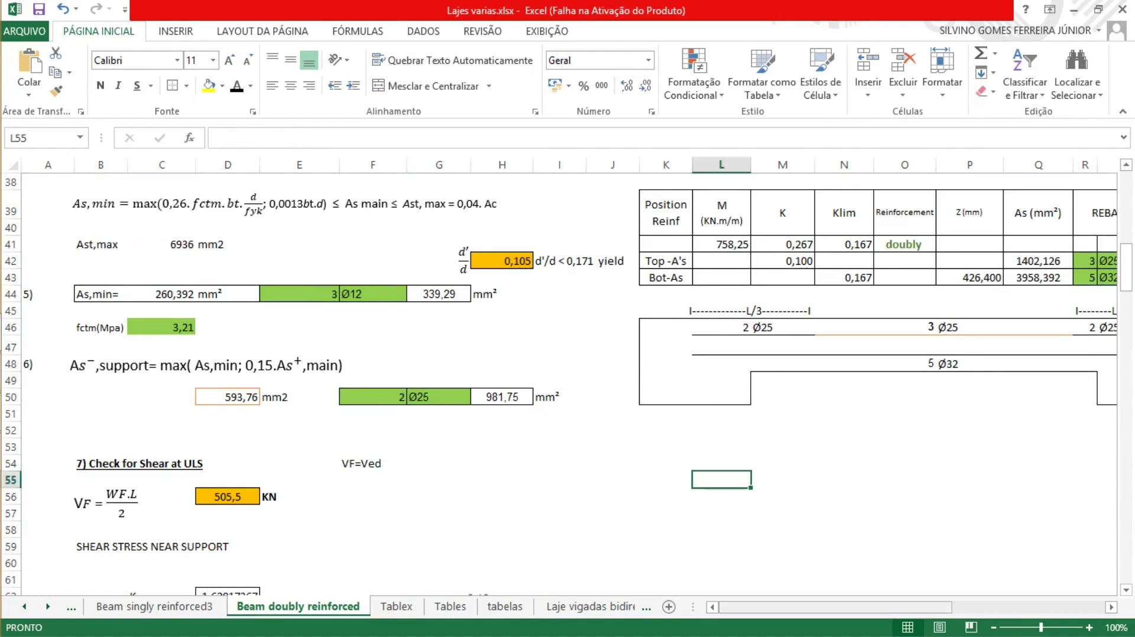
Step: Compare the provided areas of the top and bottom main rebars with the area of the As,min rebars
drag(835, 607, 869, 607)
click(1002, 261)
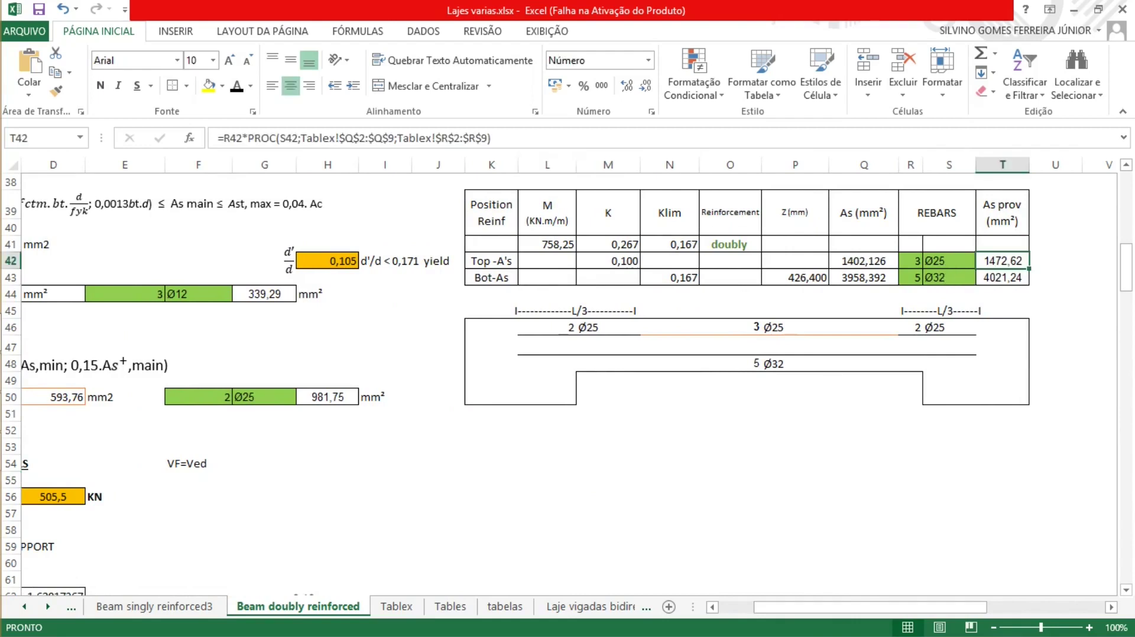
click(264, 294)
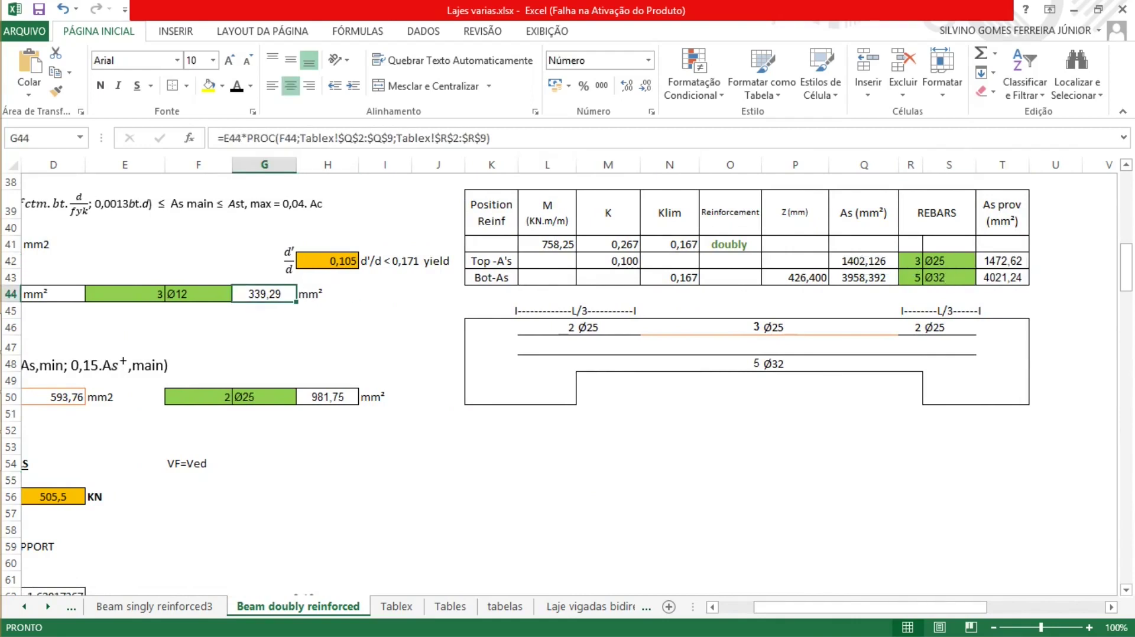
click(1002, 278)
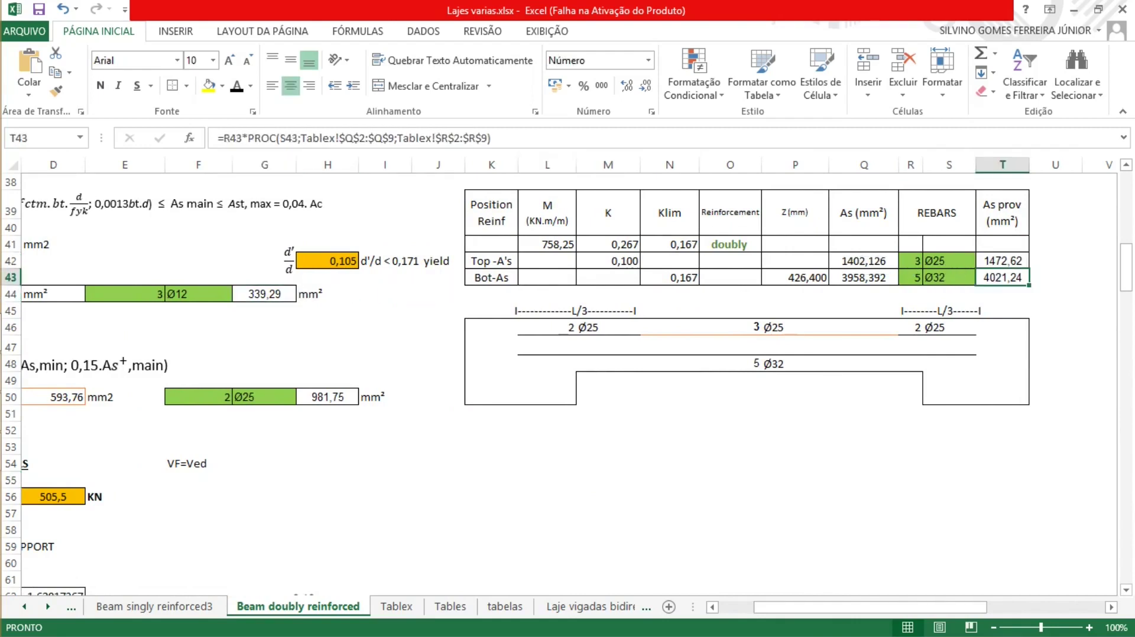
click(263, 293)
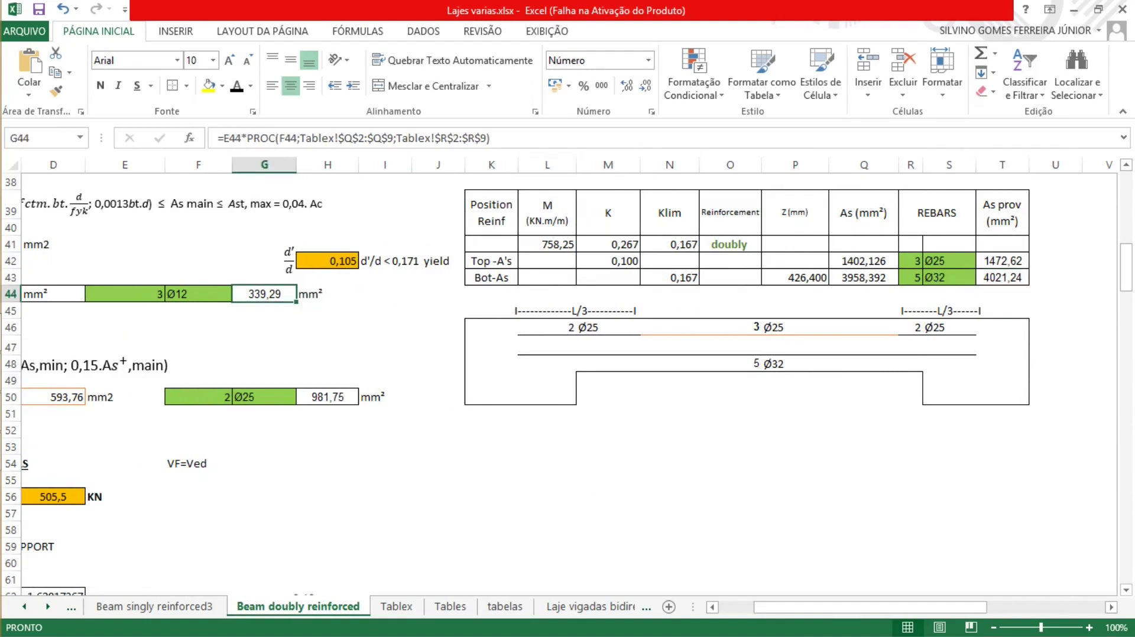
Step: Examine both end zones of the bottom Ø32 bars in the beam reinforcement sketch
click(948, 496)
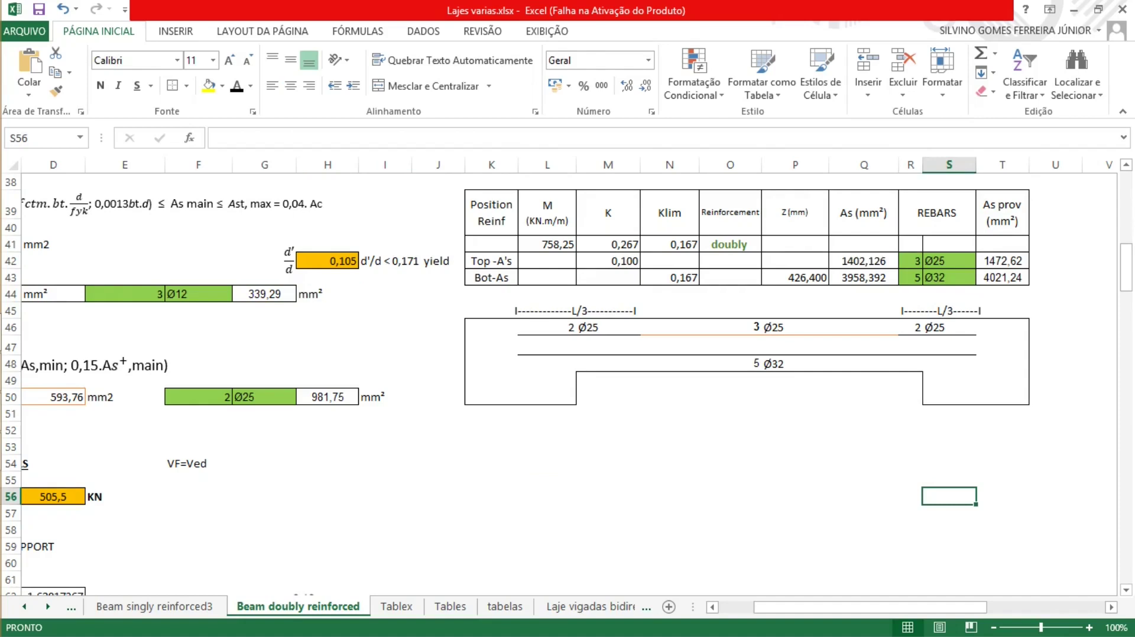
drag(608, 363, 547, 363)
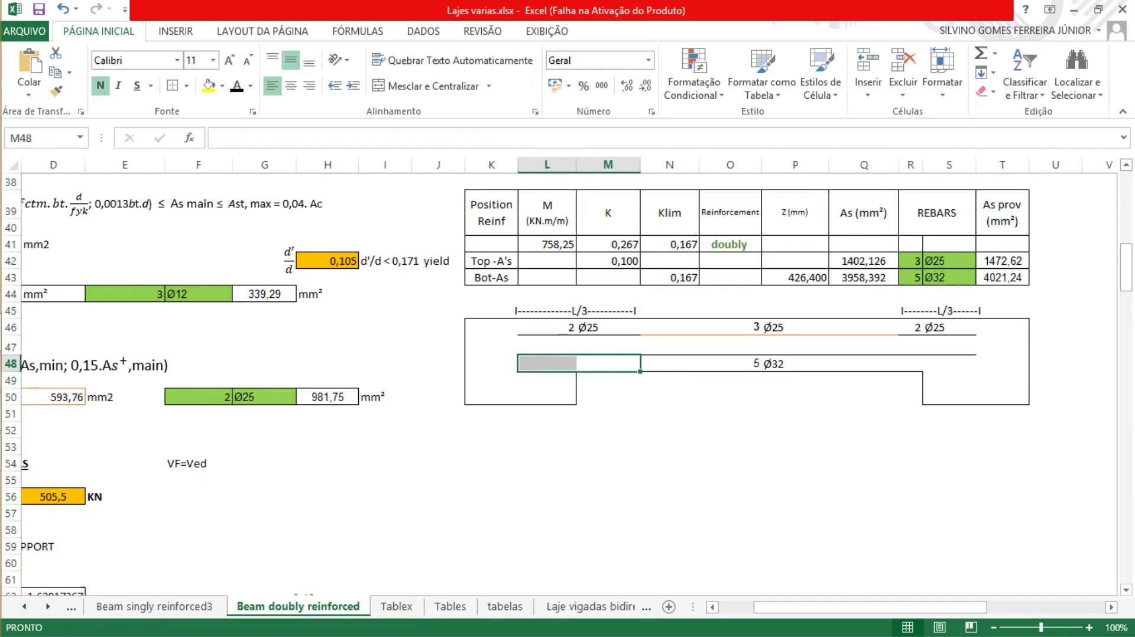
drag(863, 364, 1002, 364)
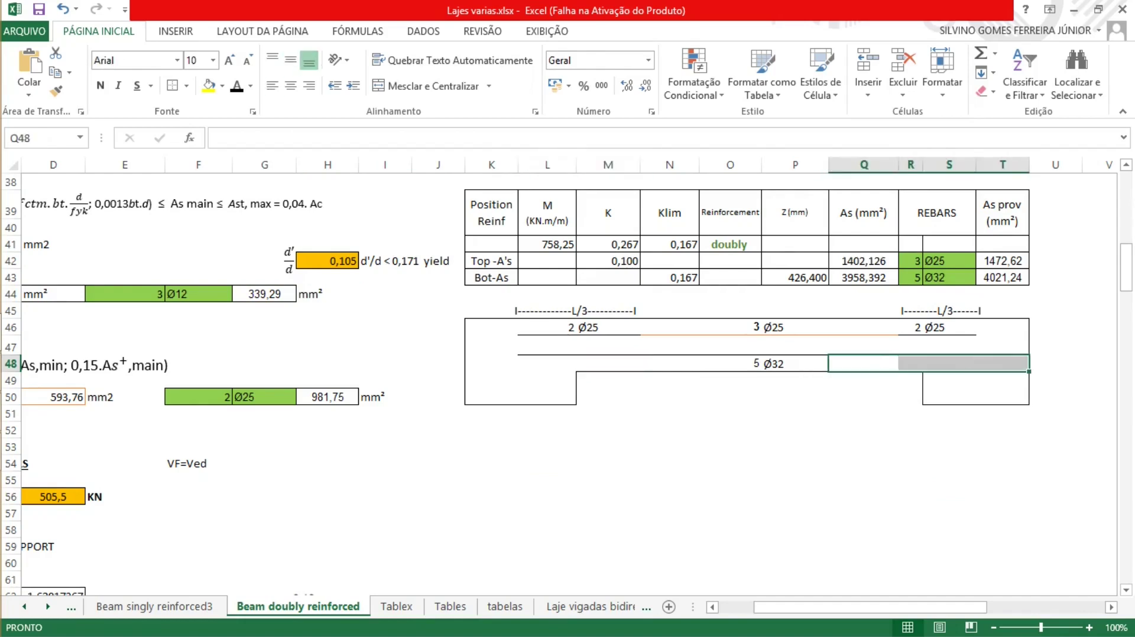
Step: Compare the midspan portion of the bottom main rebars with their end zones in the beam reinforcement sketch
drag(746, 364, 792, 364)
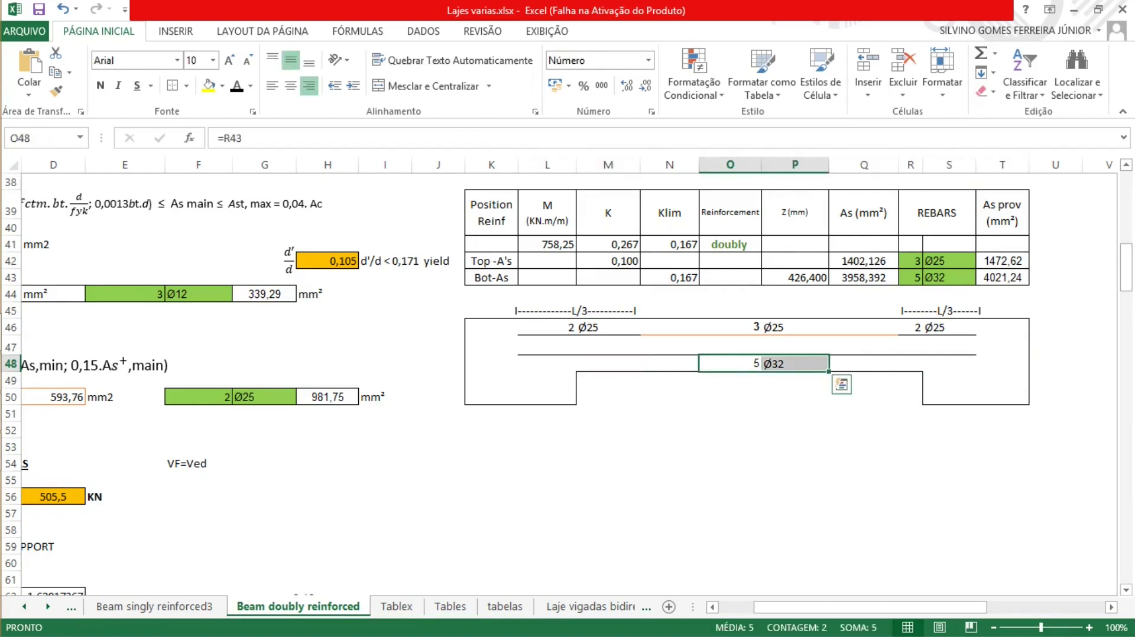
key(Escape)
drag(609, 364, 550, 363)
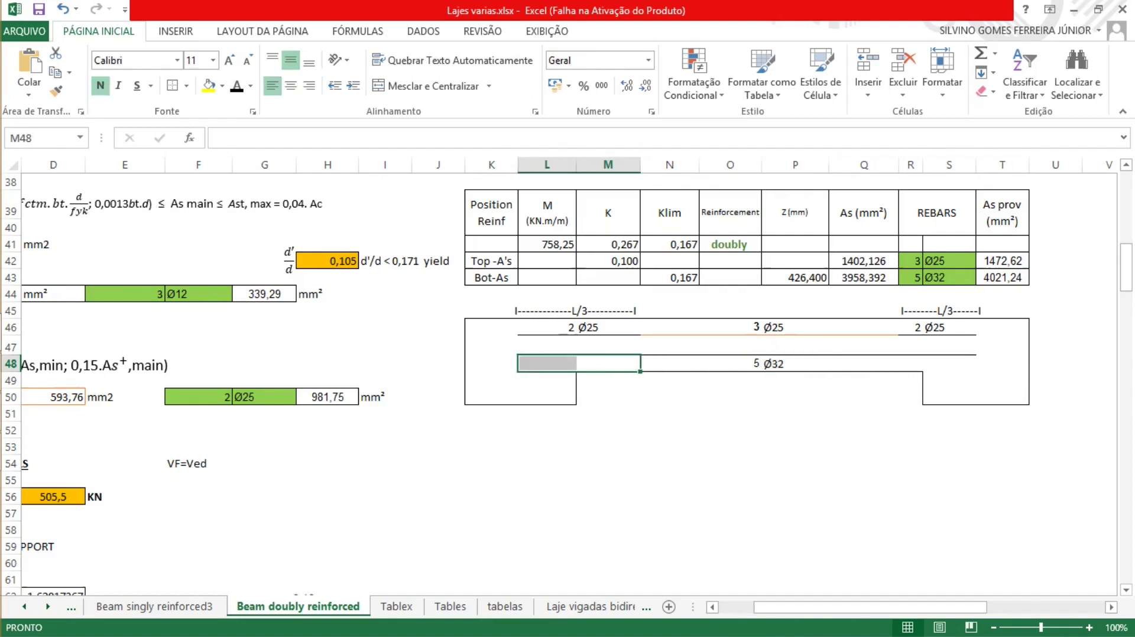
drag(910, 364, 1002, 363)
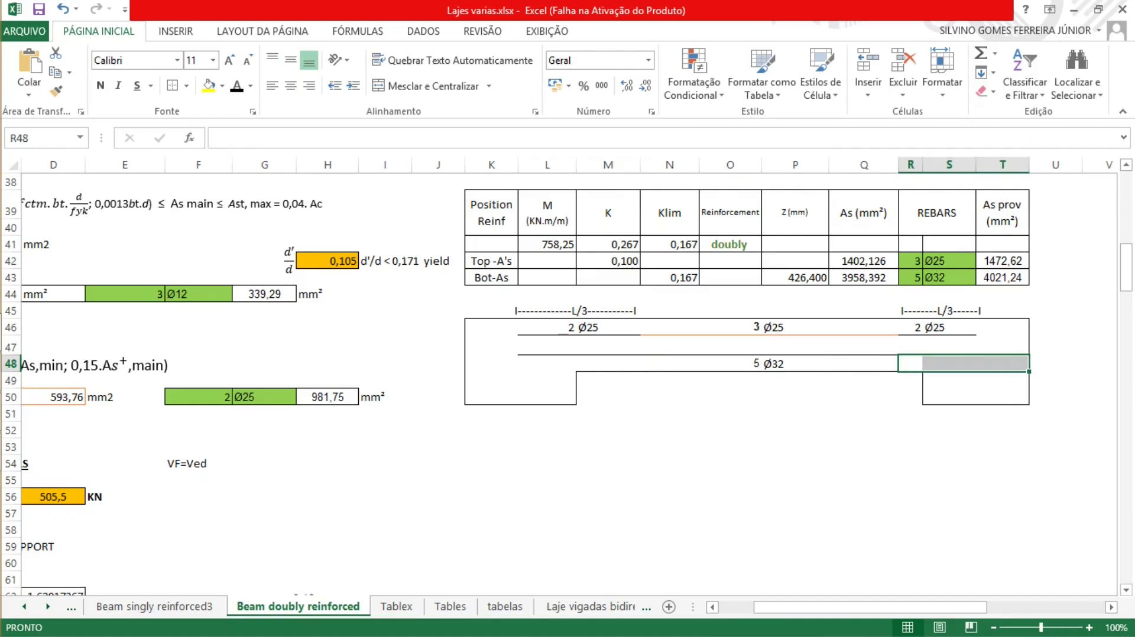
click(795, 413)
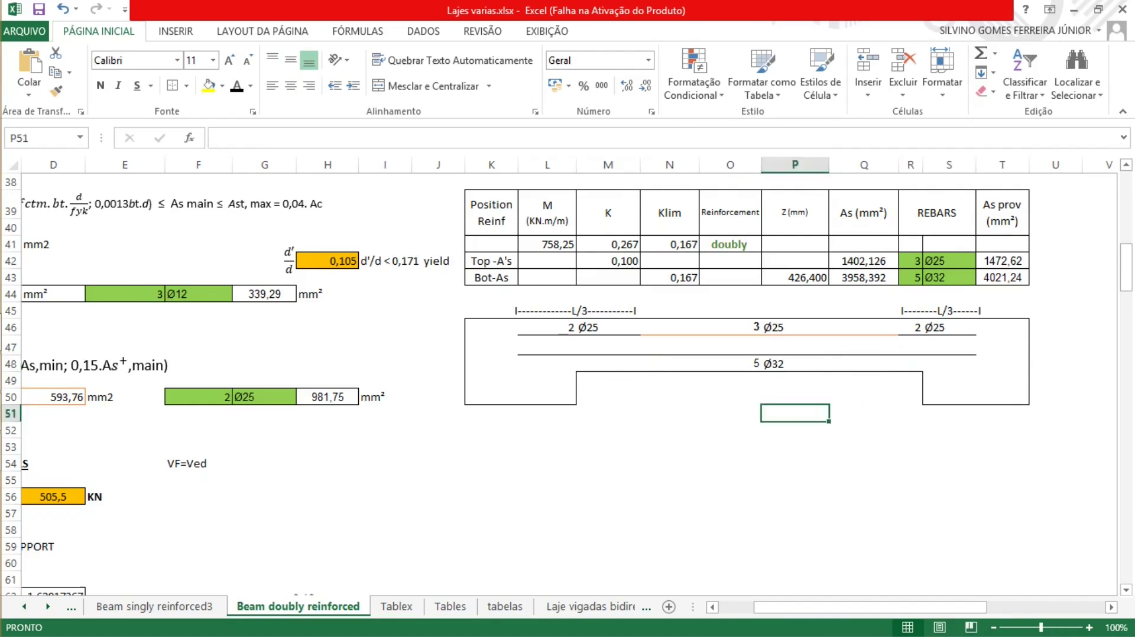
drag(730, 363, 795, 363)
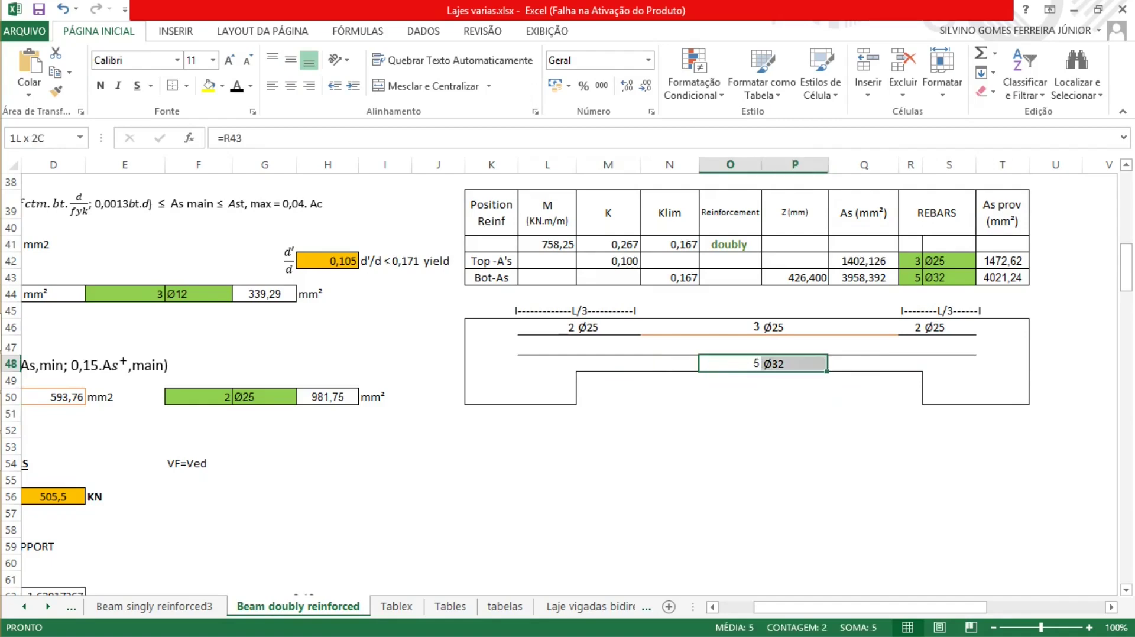
click(795, 413)
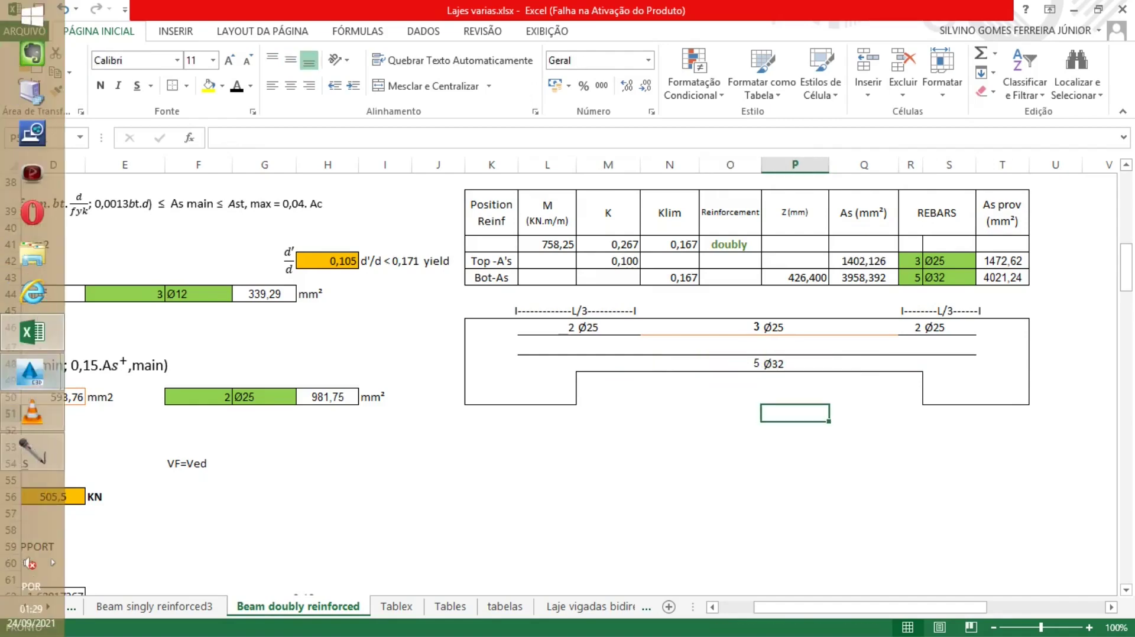
Step: Switch to Civil 3D and examine the LONGITUDINAL REINF. detail in beam doubly.dwg, including the ~50%.As bottom bars near the supports
mouse_move(30, 371)
click(169, 435)
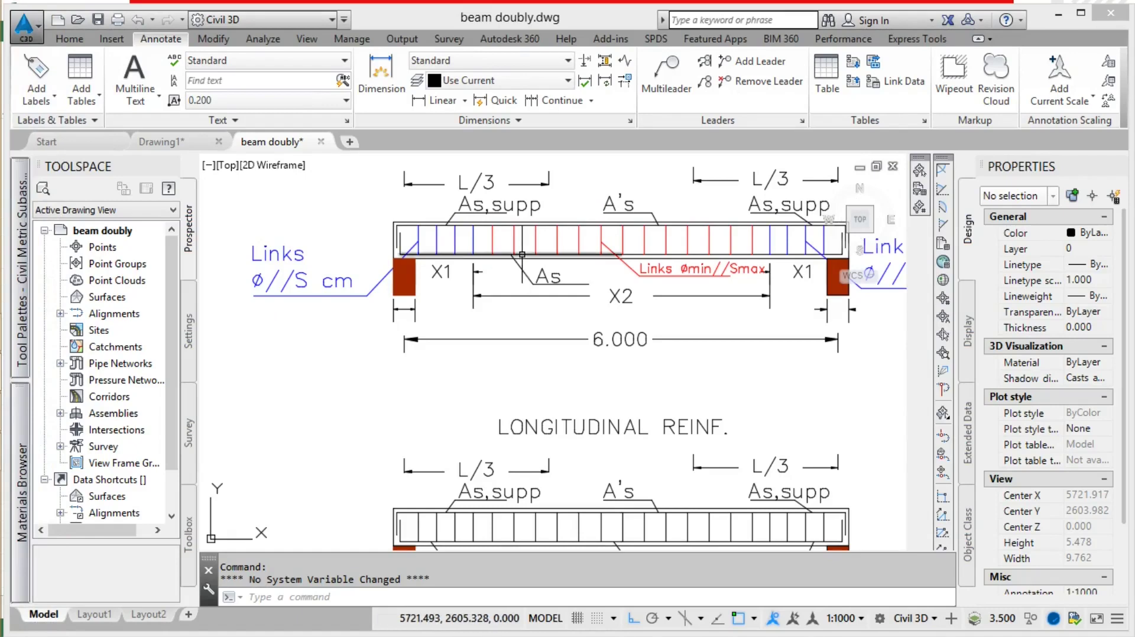
scroll(523, 255, down, 2)
scroll(590, 474, up, 3)
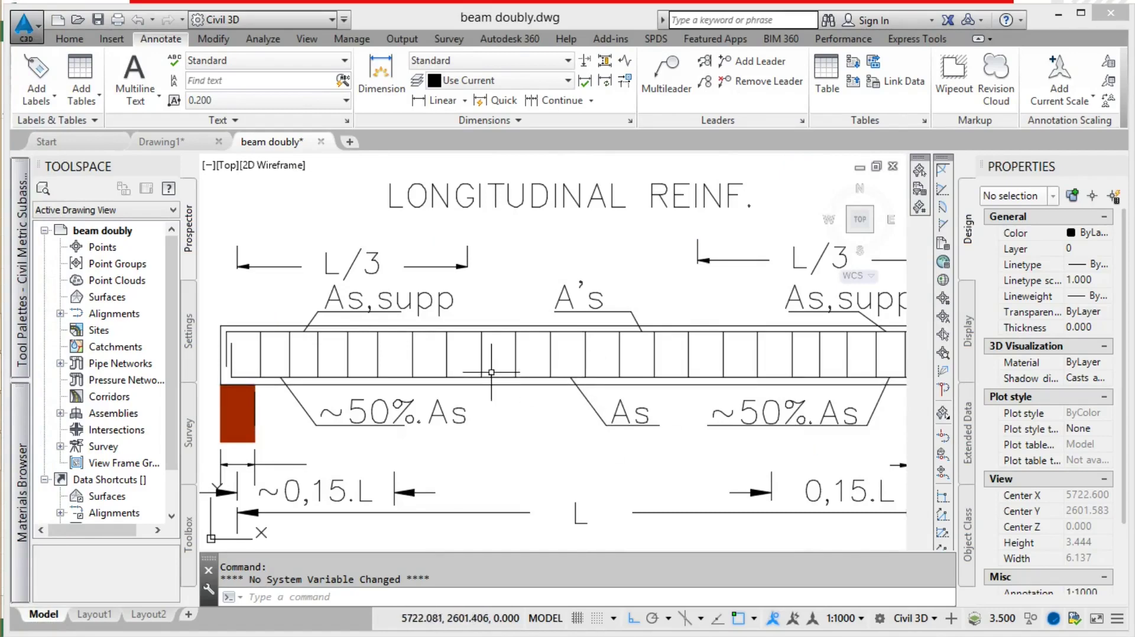
scroll(486, 333, down, 2)
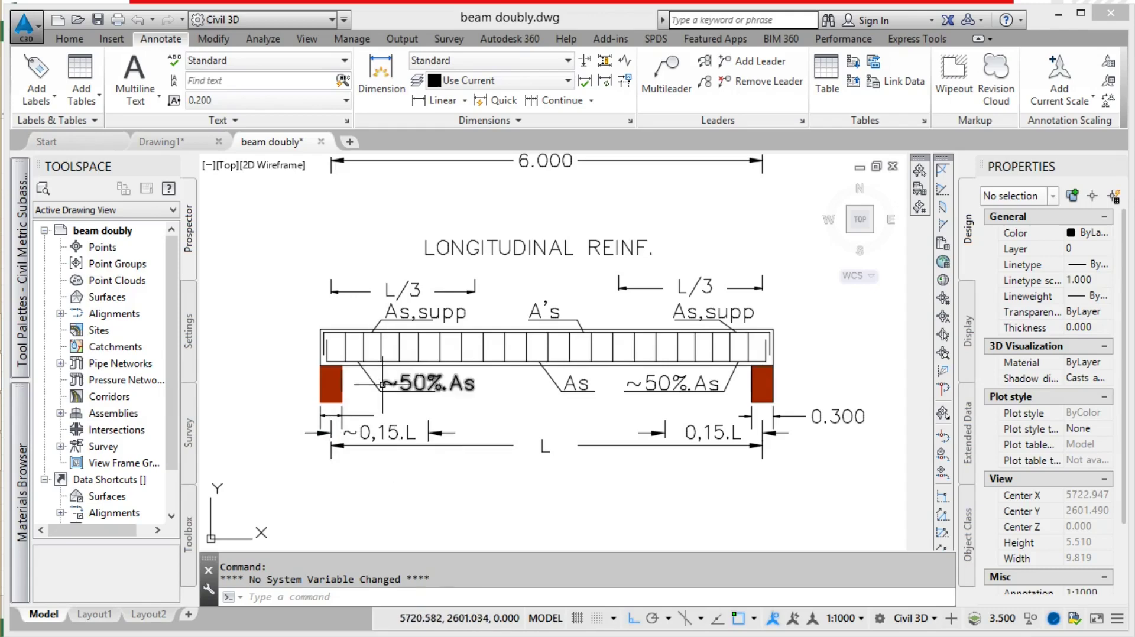
mouse_move(384, 385)
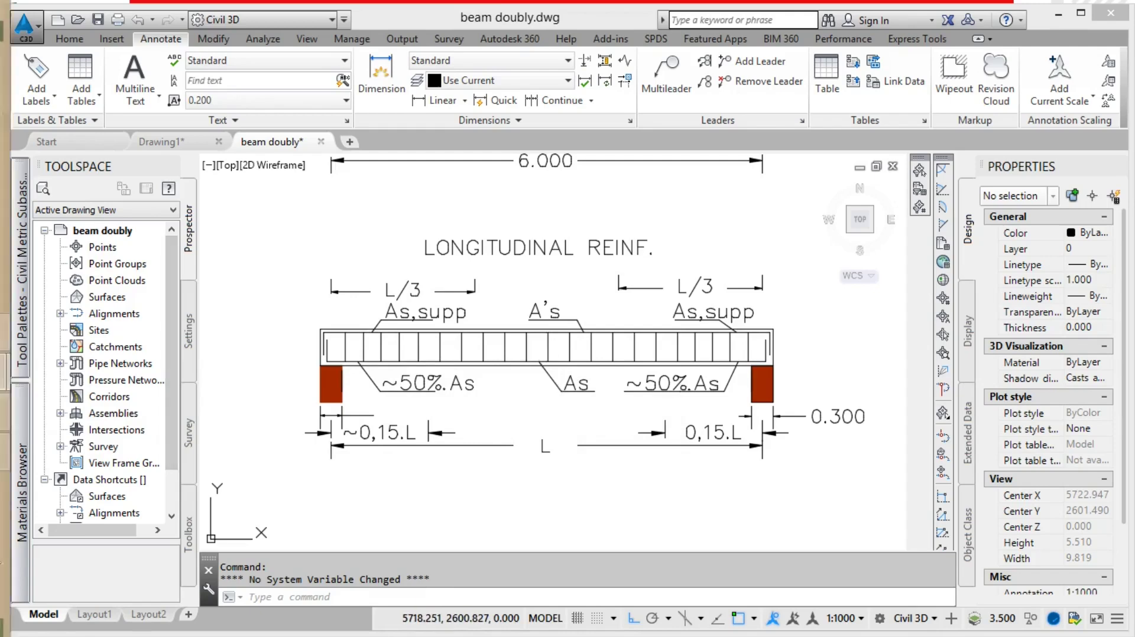
Step: Return to the Excel workbook and examine the bottom and top bars near both supports in the beam sketch
click(32, 331)
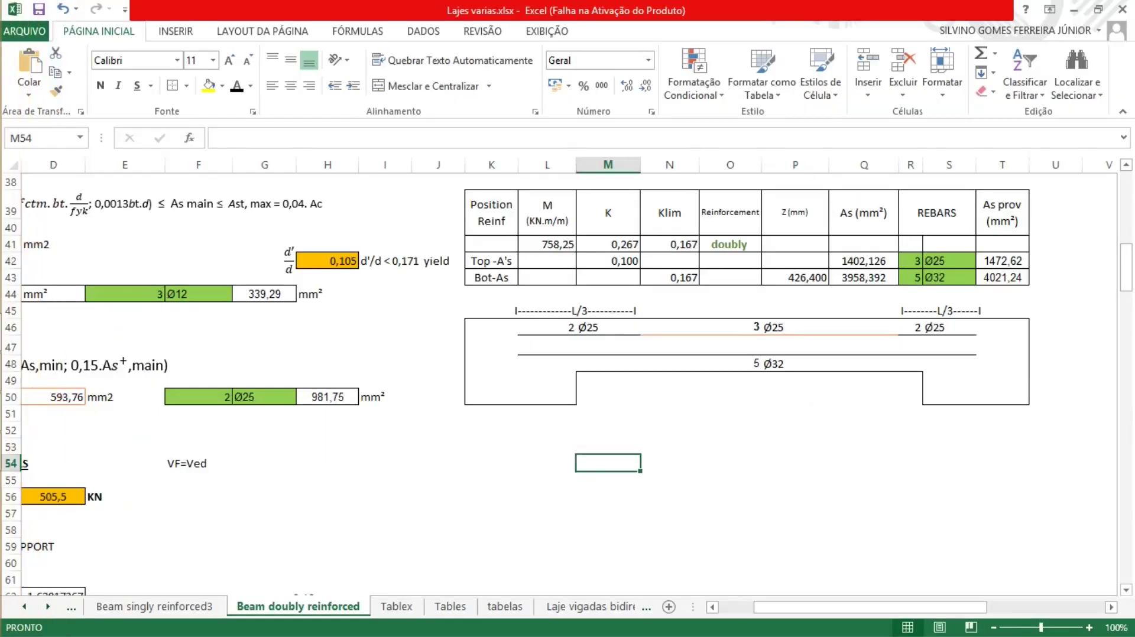
drag(869, 607, 832, 607)
click(100, 397)
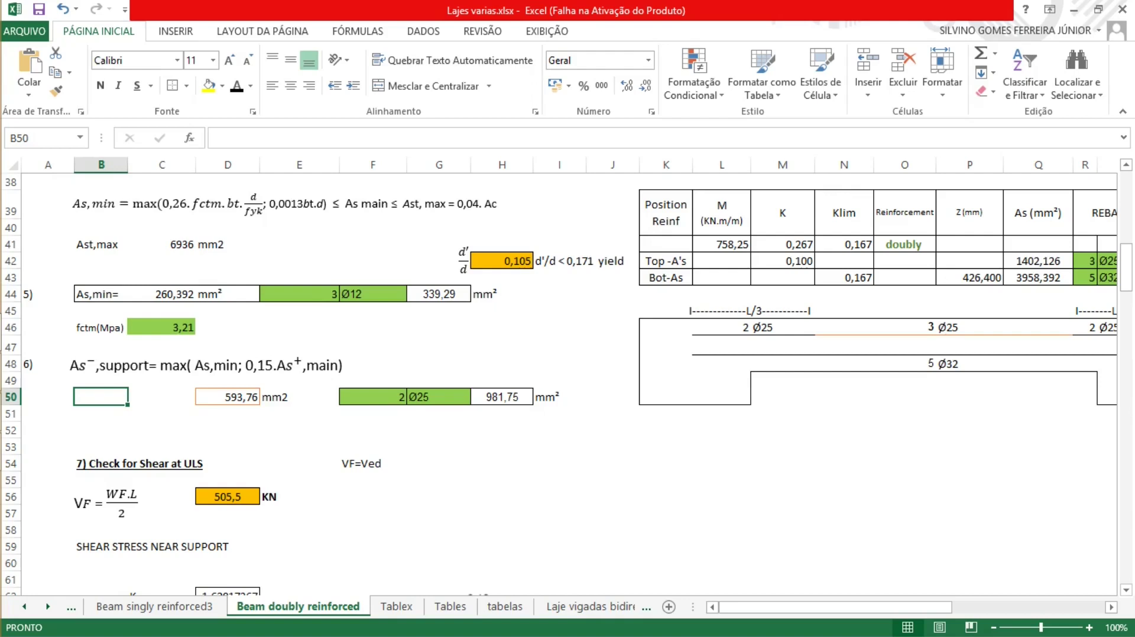
drag(782, 363, 721, 362)
drag(1085, 363, 1106, 363)
key(ctrl+z)
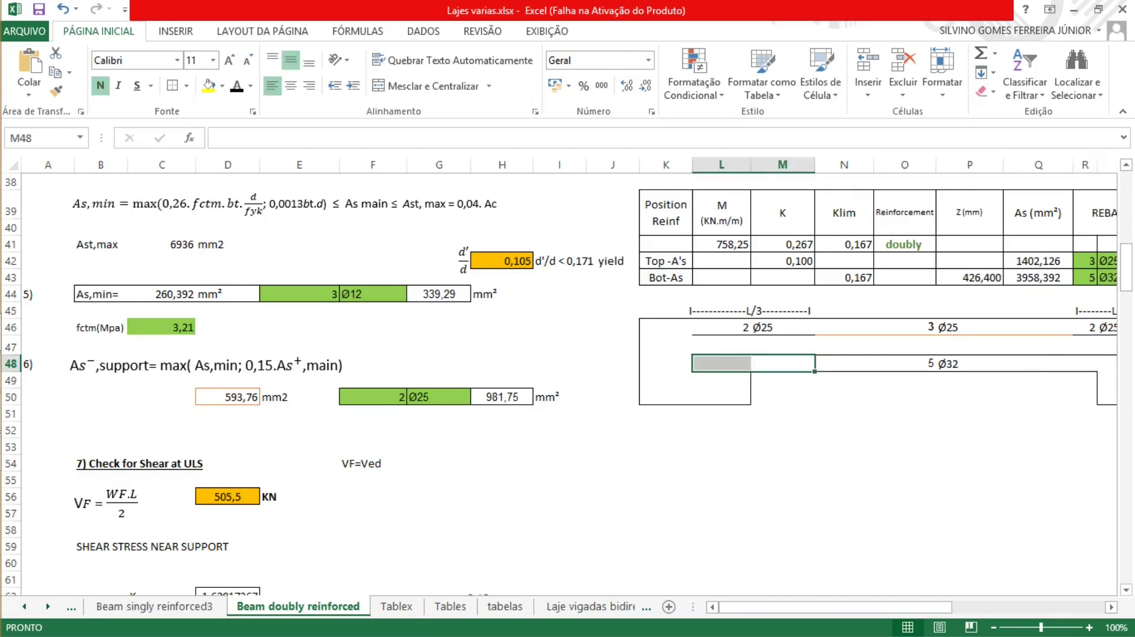
drag(782, 327, 721, 327)
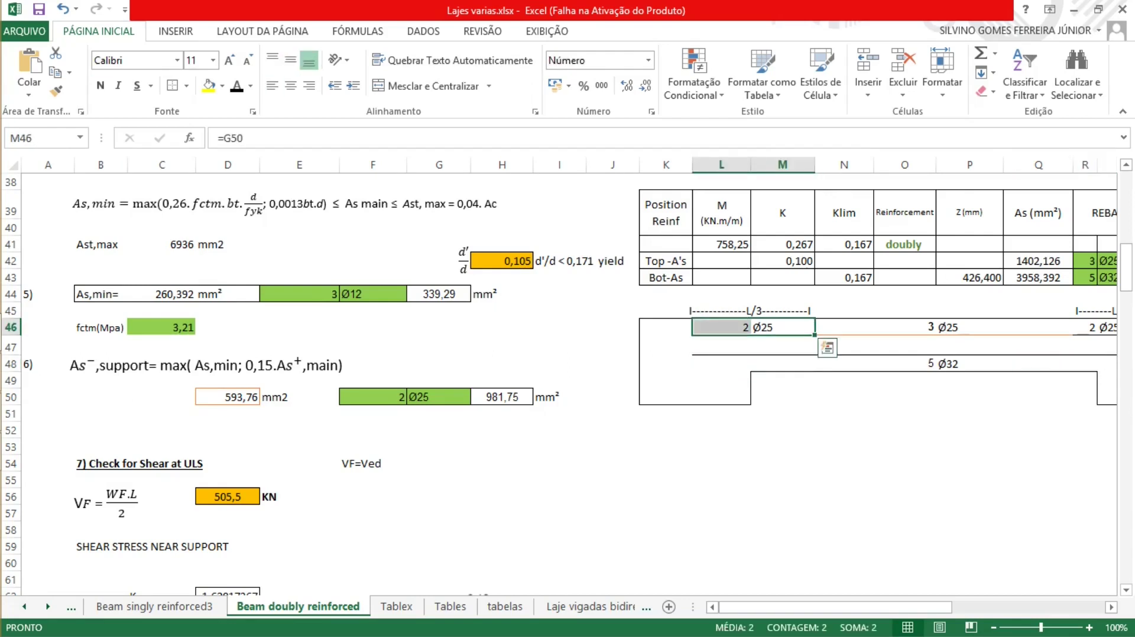
drag(868, 607, 902, 607)
scroll(569, 385, right, 1)
drag(911, 328, 959, 327)
scroll(570, 385, left, 3)
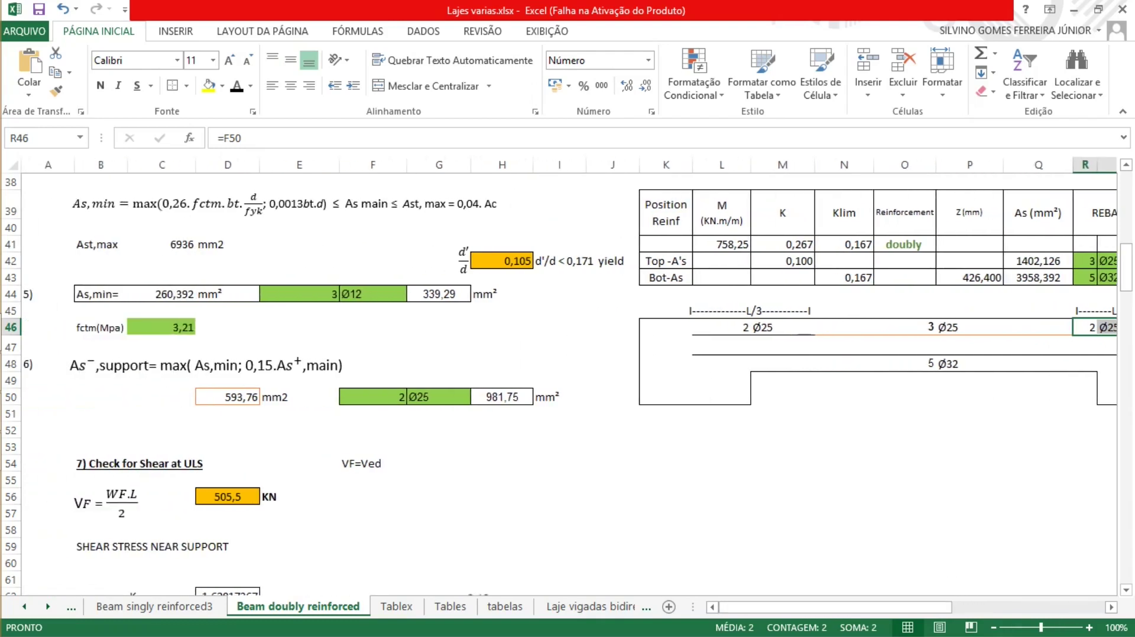
Step: Examine the support reinforcement formula in section 6, covering its As,min and 0,15.As+,main terms and the As,min value
drag(41, 347, 373, 382)
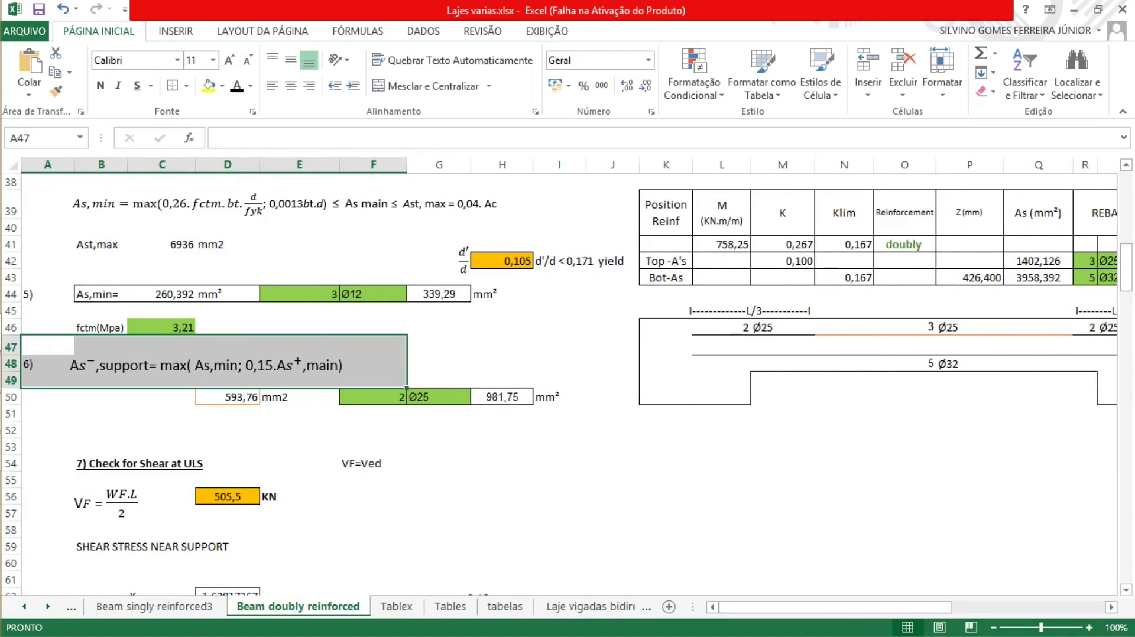
drag(227, 347, 259, 368)
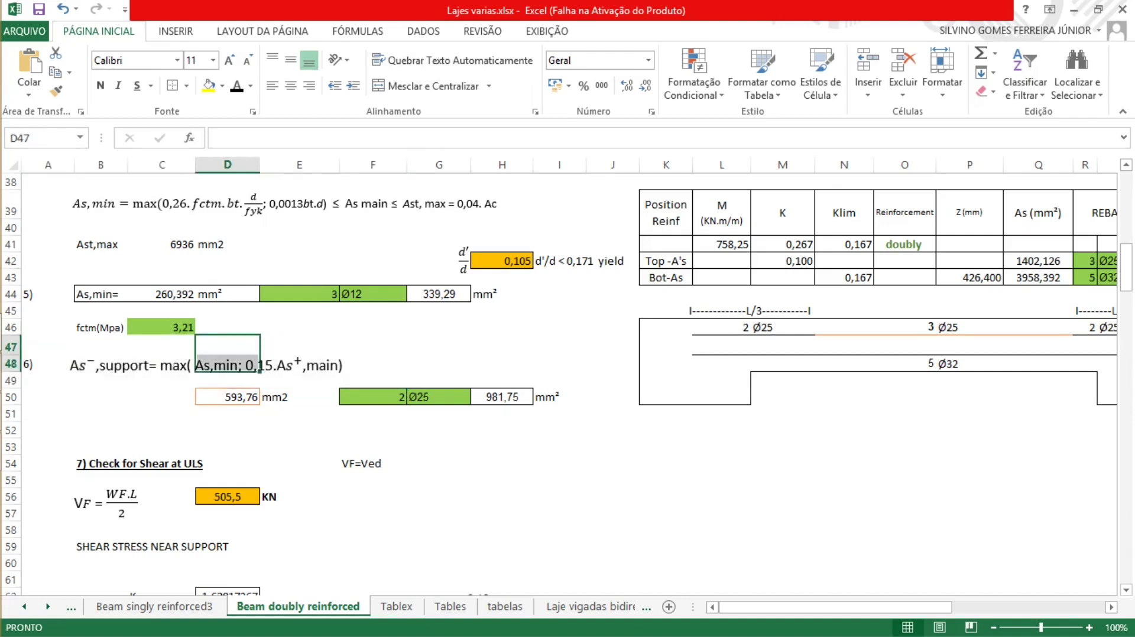
click(161, 294)
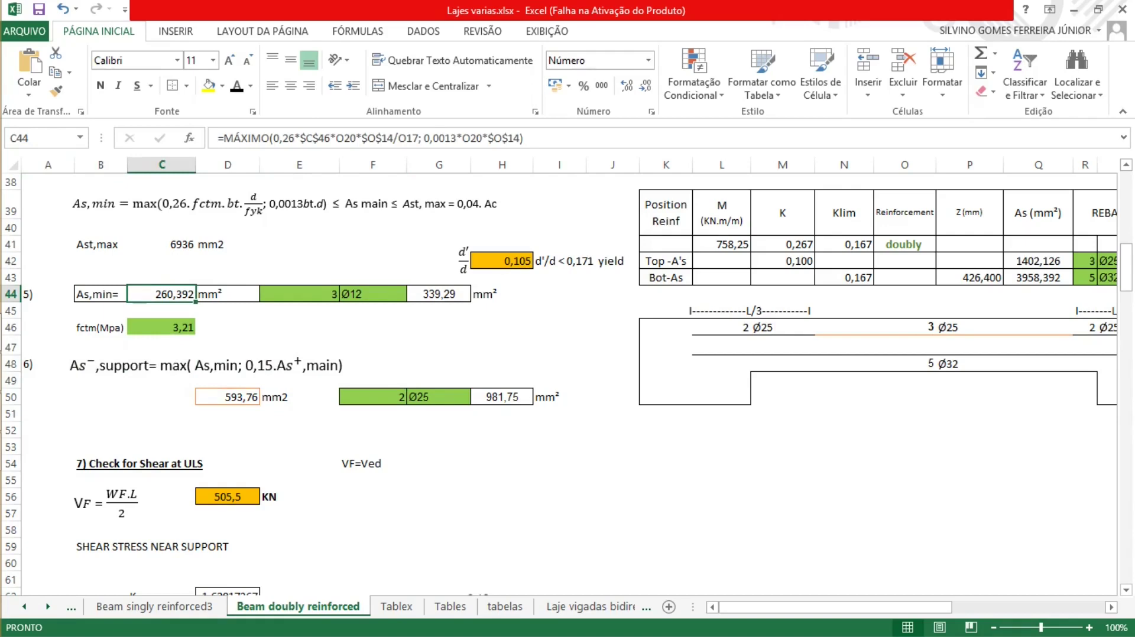
drag(299, 346, 299, 381)
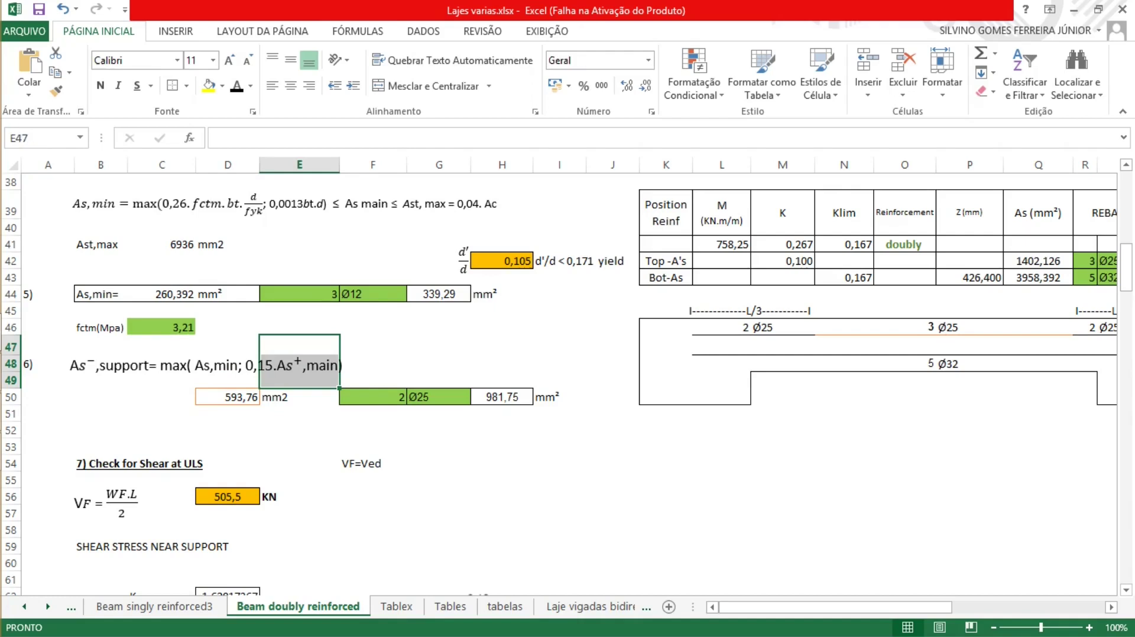
Step: Calculate 15% of the required bottom steel area in M54 with =0,15*Q43, and clear the check
click(782, 463)
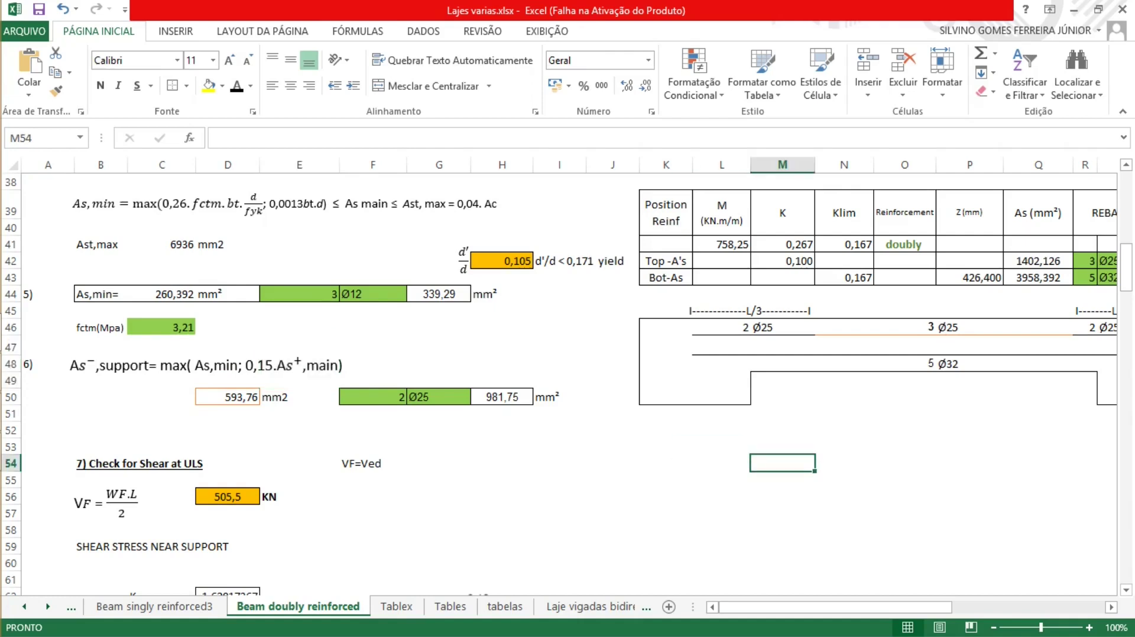
text(=0,1)
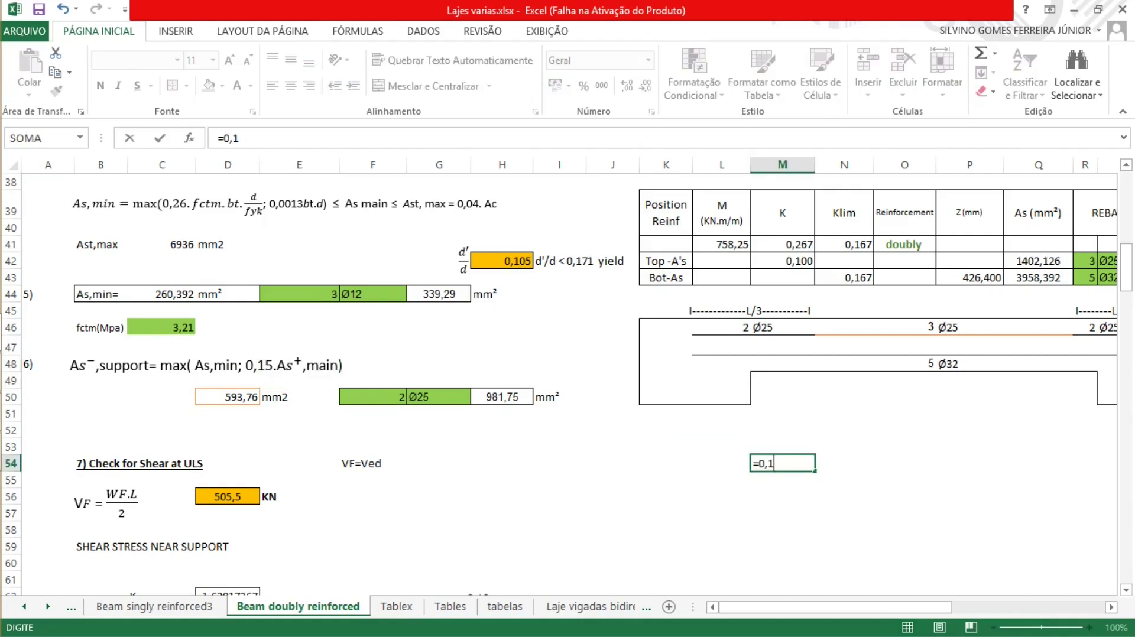
text(5*)
click(1038, 278)
key(Return)
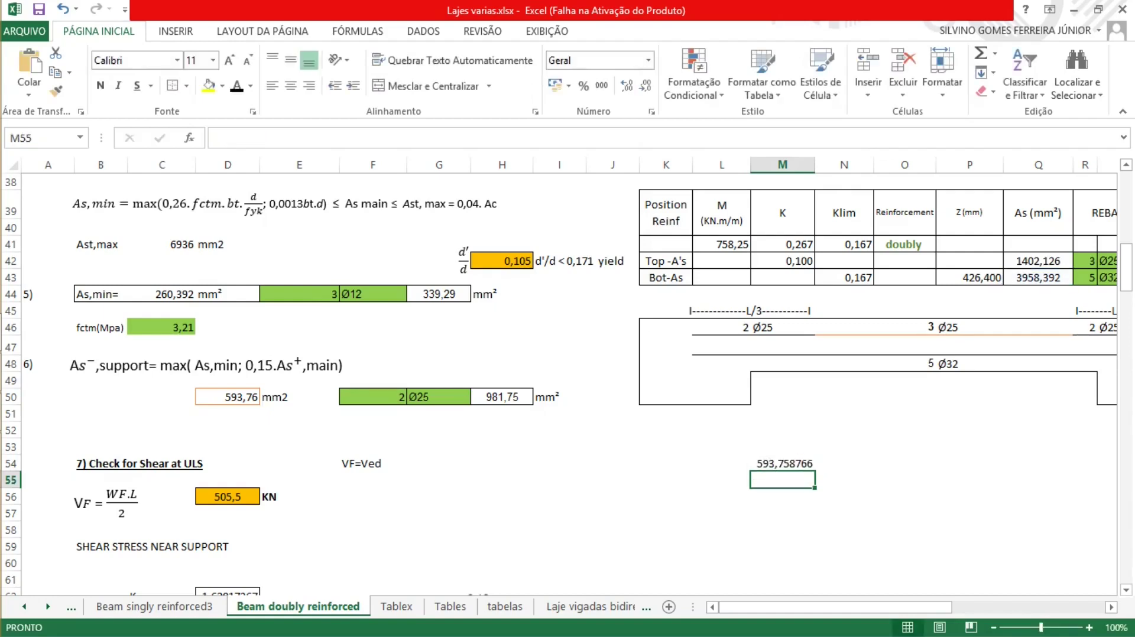
click(782, 463)
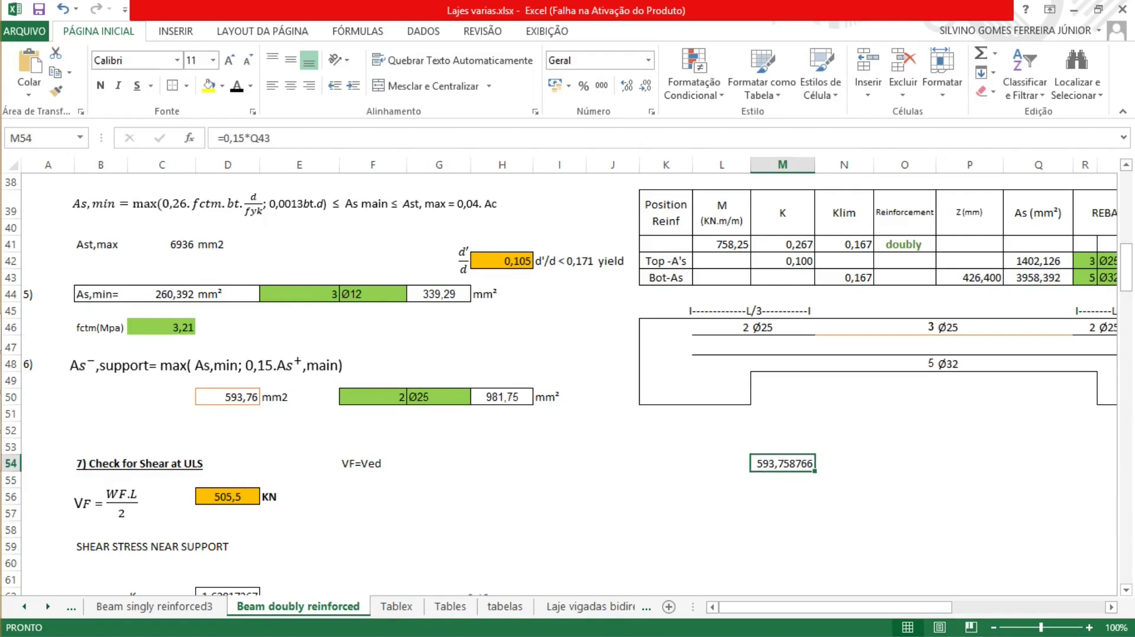
key(Delete)
Step: Examine the formula in D50 for the required support steel area and the As,min cell it references
click(227, 397)
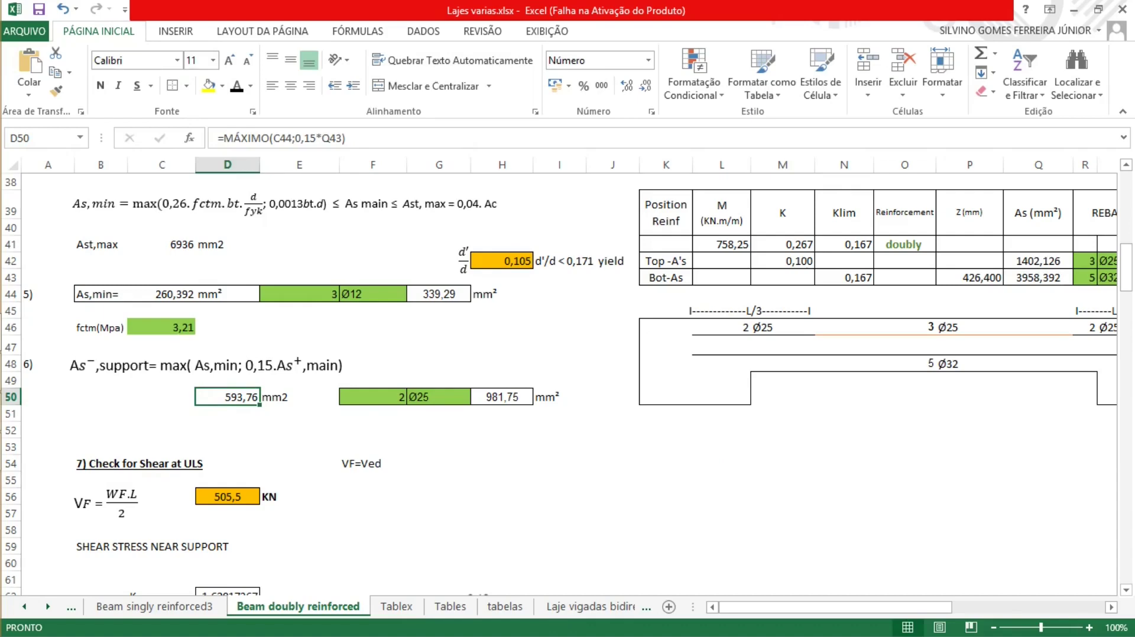
click(162, 294)
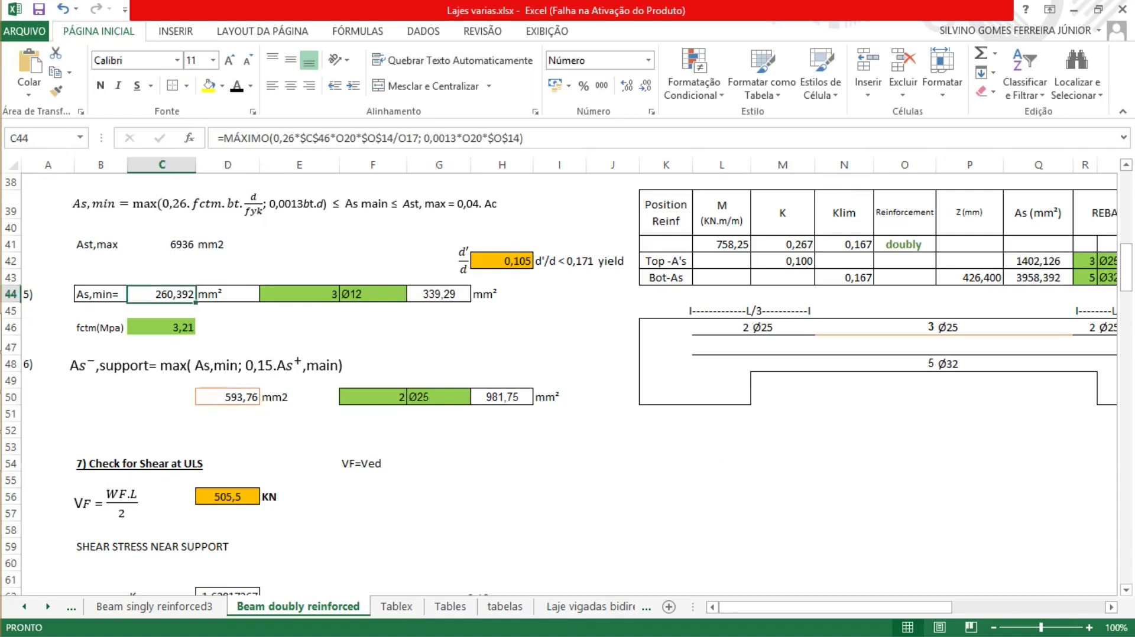
double_click(228, 397)
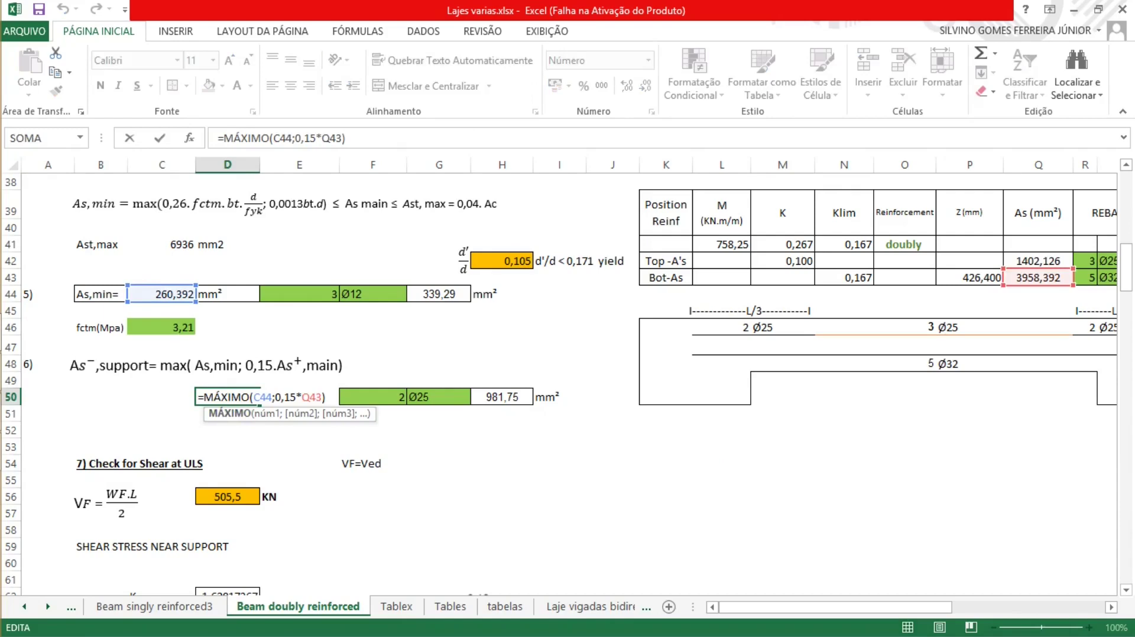
key(Return)
click(228, 397)
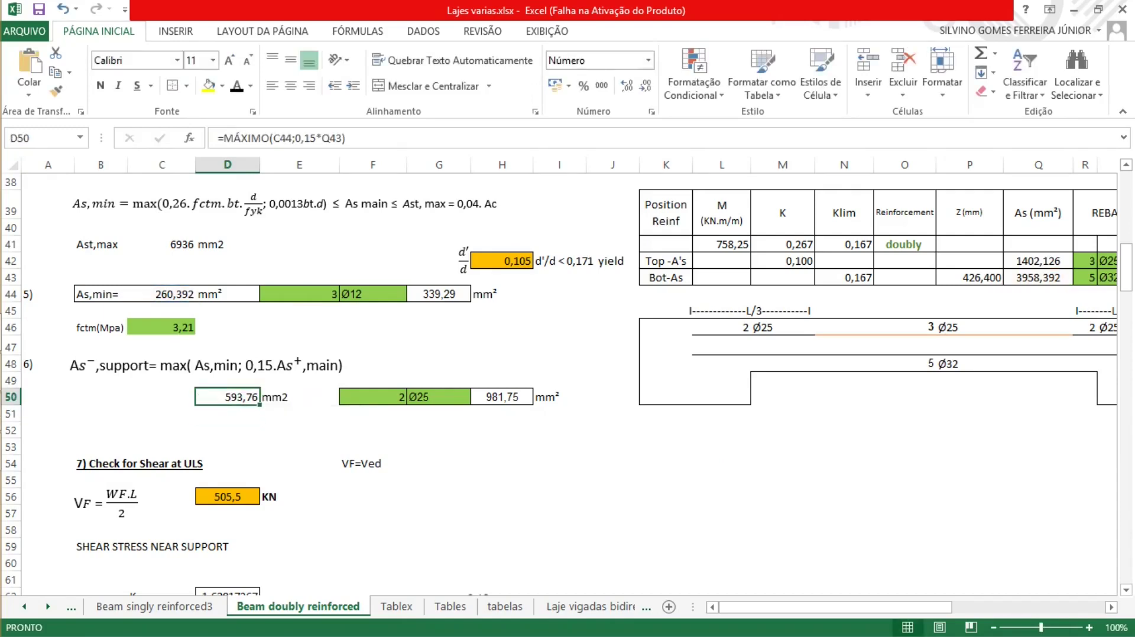
Step: Examine the top support rebars across both L/3 zones of the beam reinforcement sketch
drag(782, 326, 665, 326)
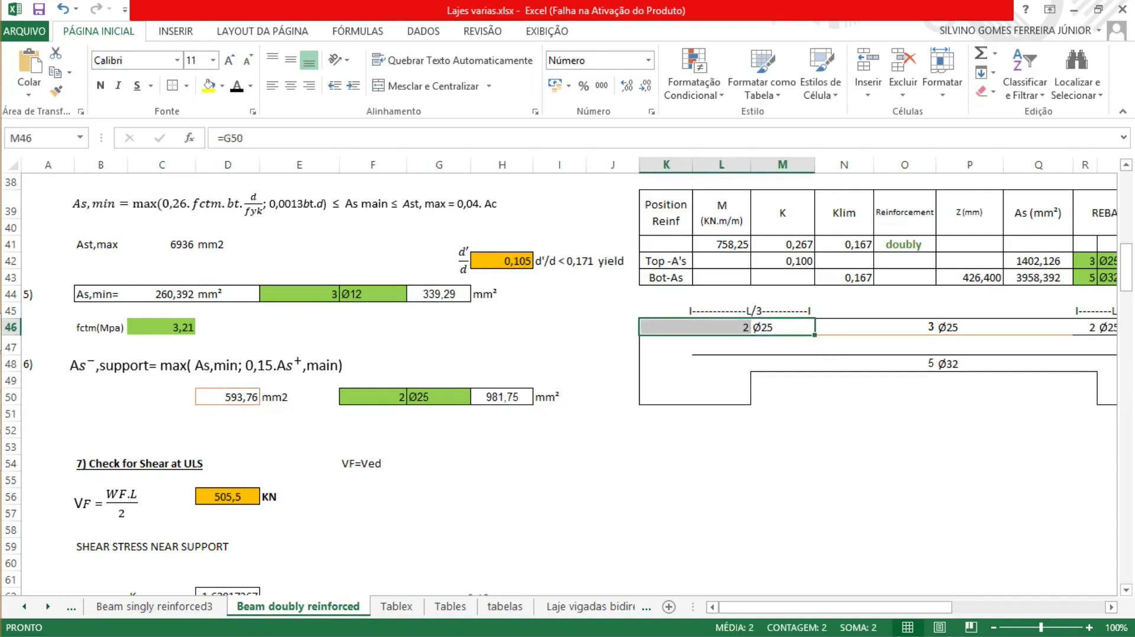
drag(834, 607, 858, 607)
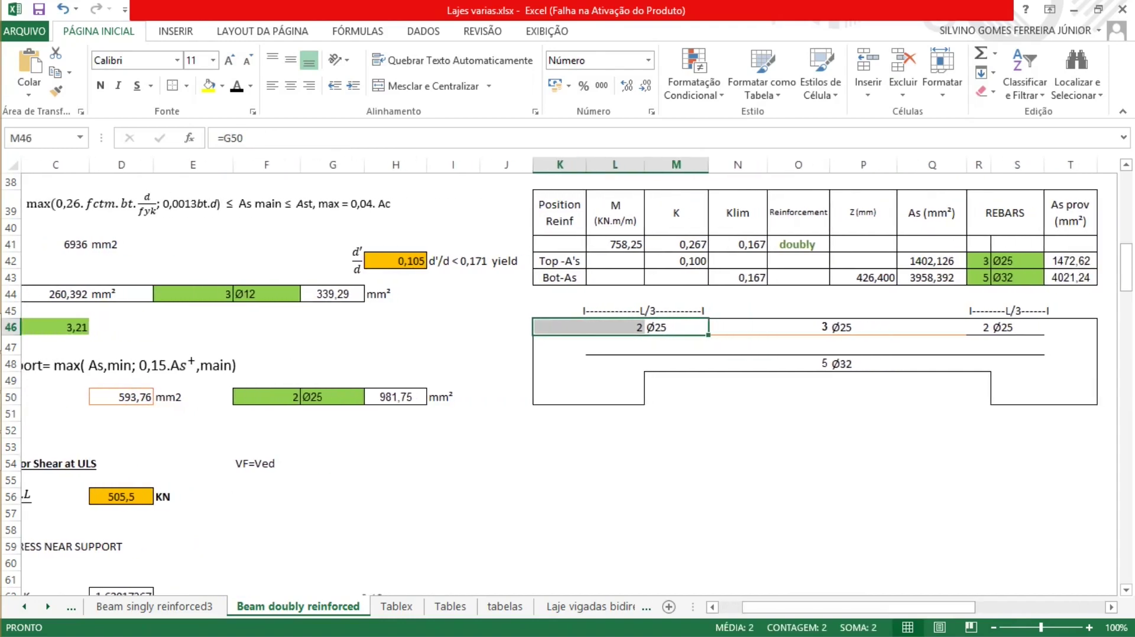
drag(978, 327, 1017, 327)
drag(934, 607, 911, 607)
click(665, 513)
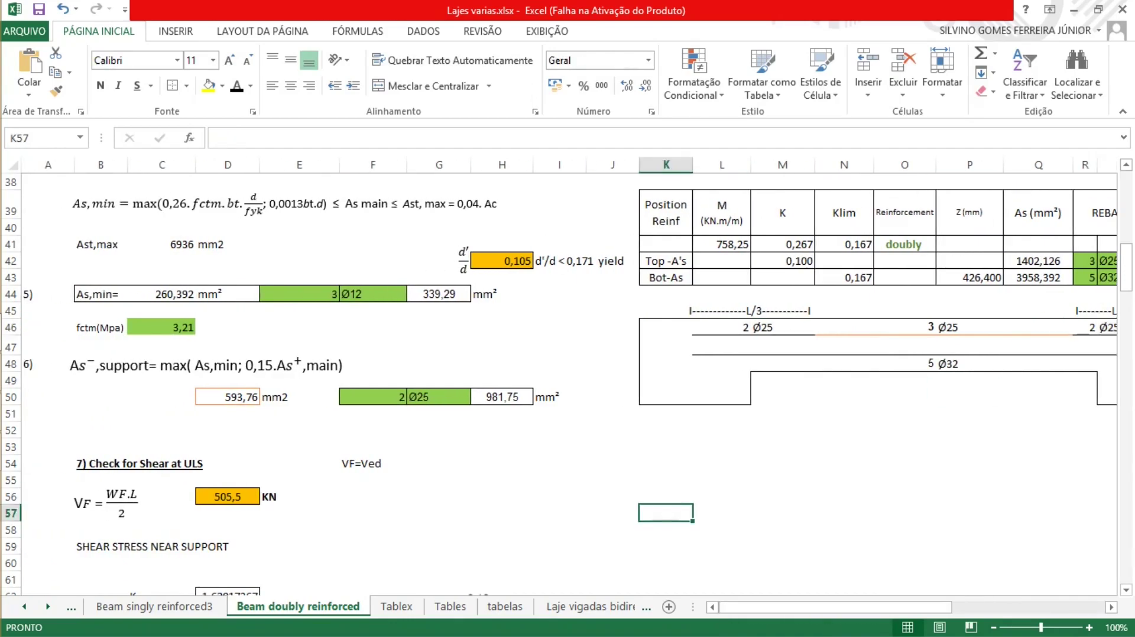
Step: Examine the support rebars' chosen quantity, diameter and provided area in row 50
click(373, 397)
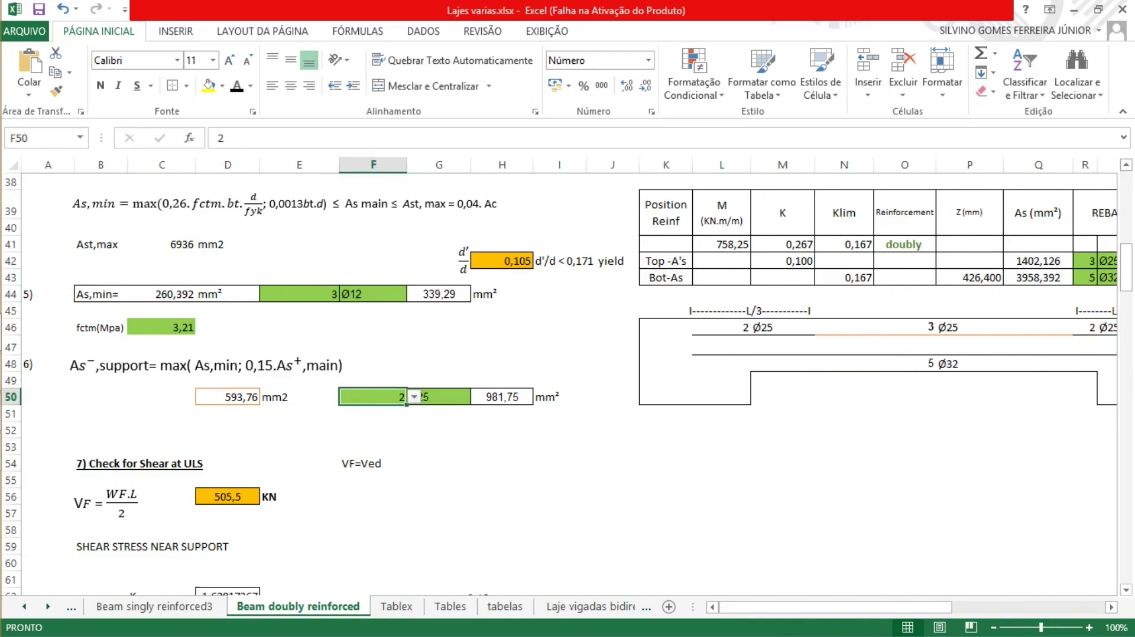
click(438, 397)
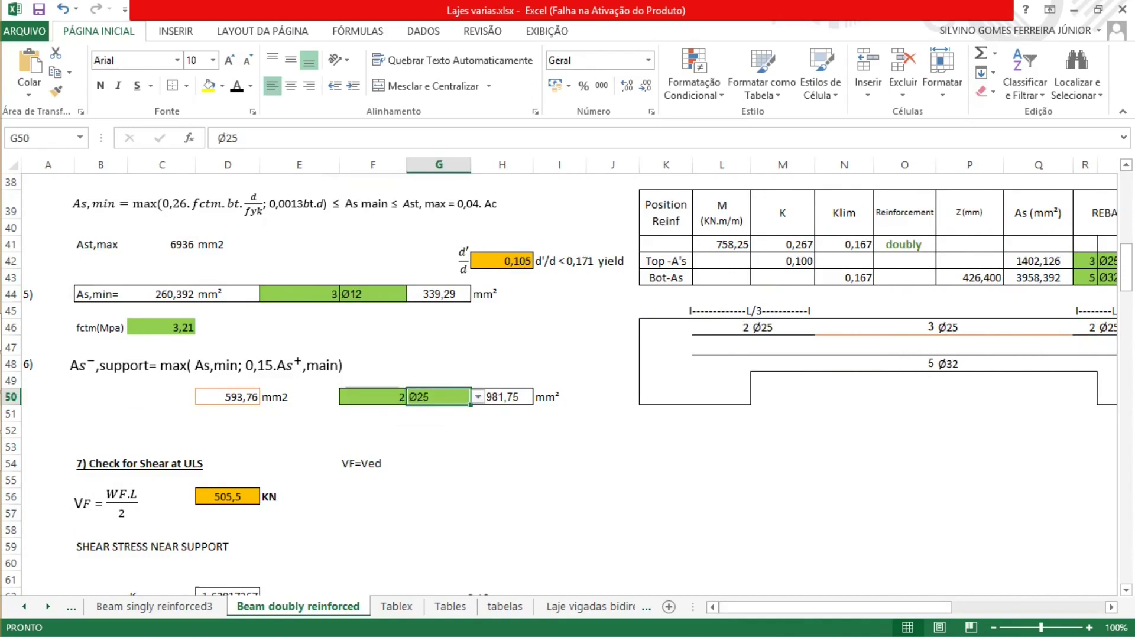
drag(372, 414, 438, 414)
click(501, 397)
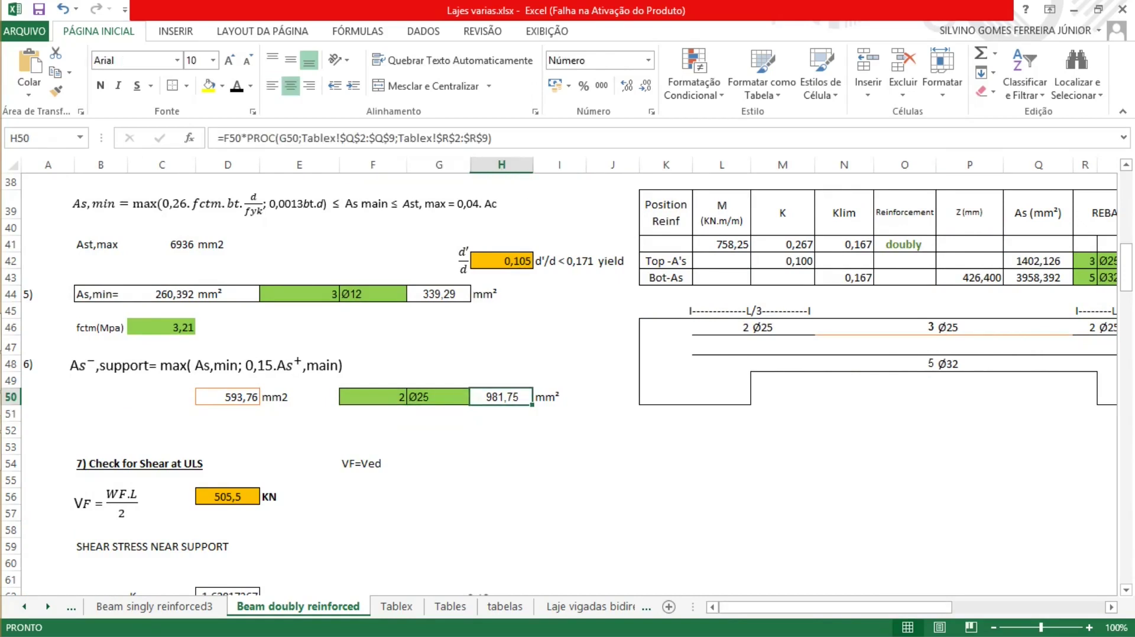
click(558, 397)
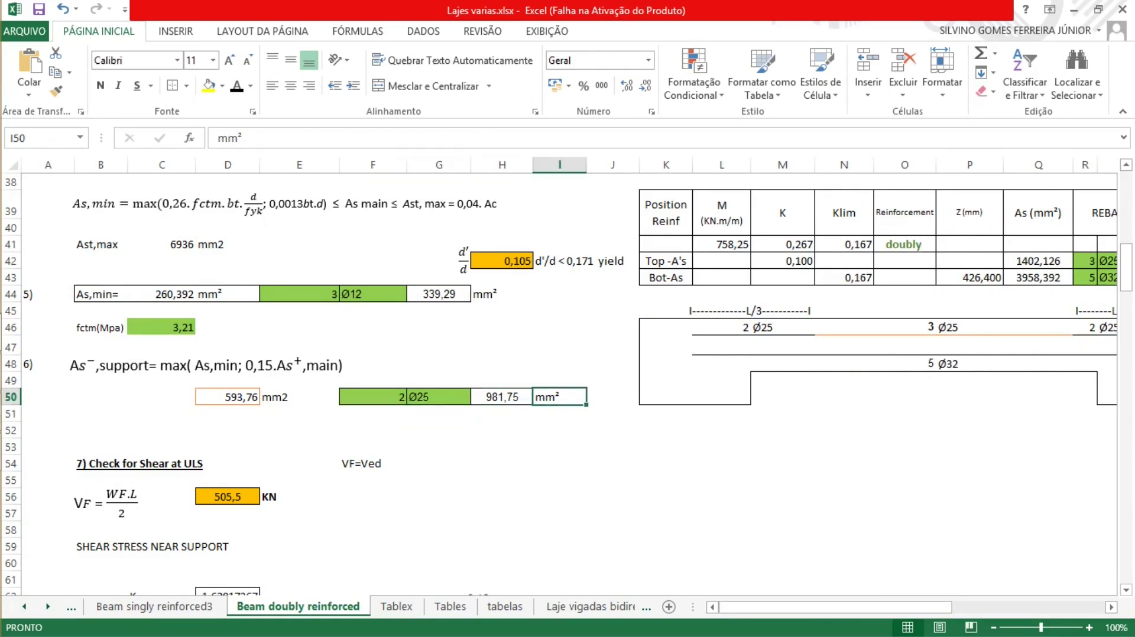
click(438, 396)
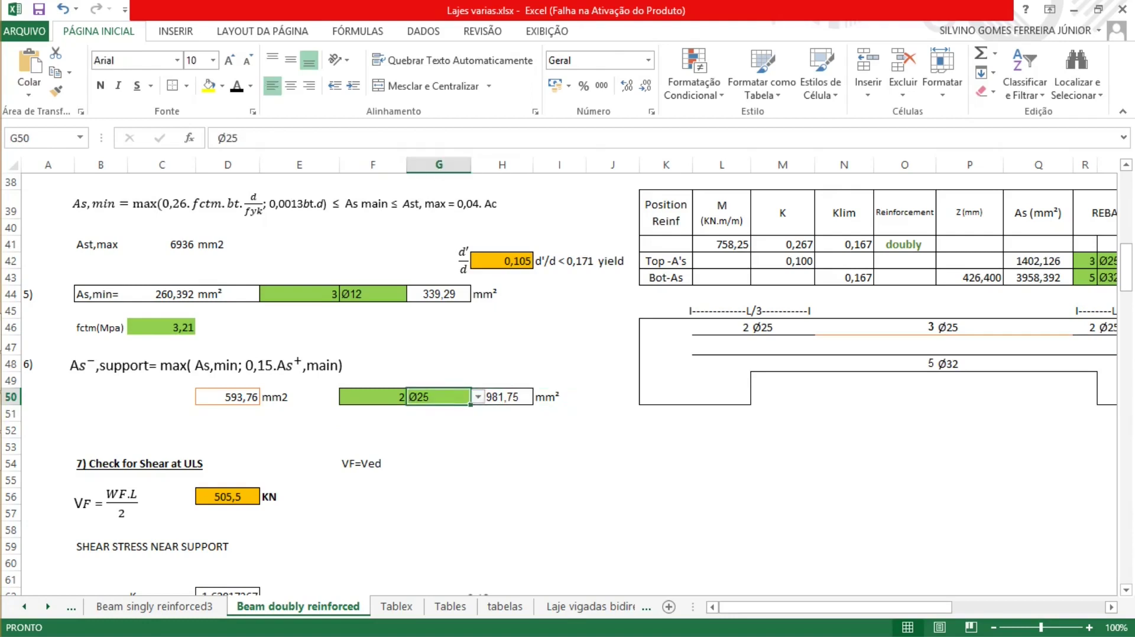
Step: Try Ø20 as the support rebar diameter in G50 and check the provided steel area in H50
click(477, 396)
click(425, 465)
click(373, 430)
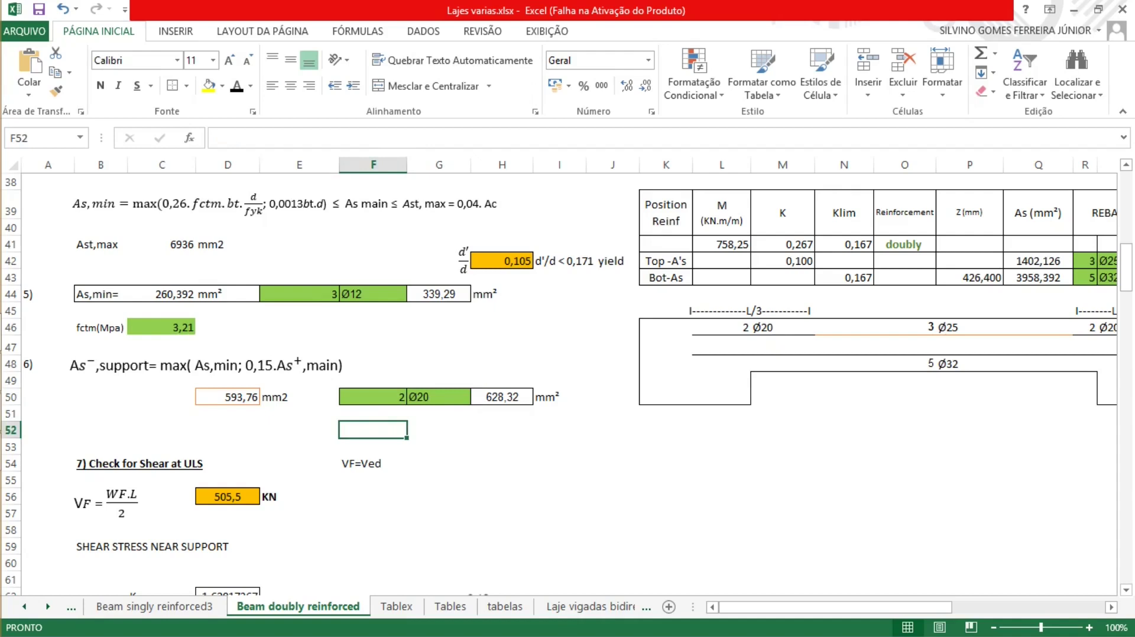
click(501, 396)
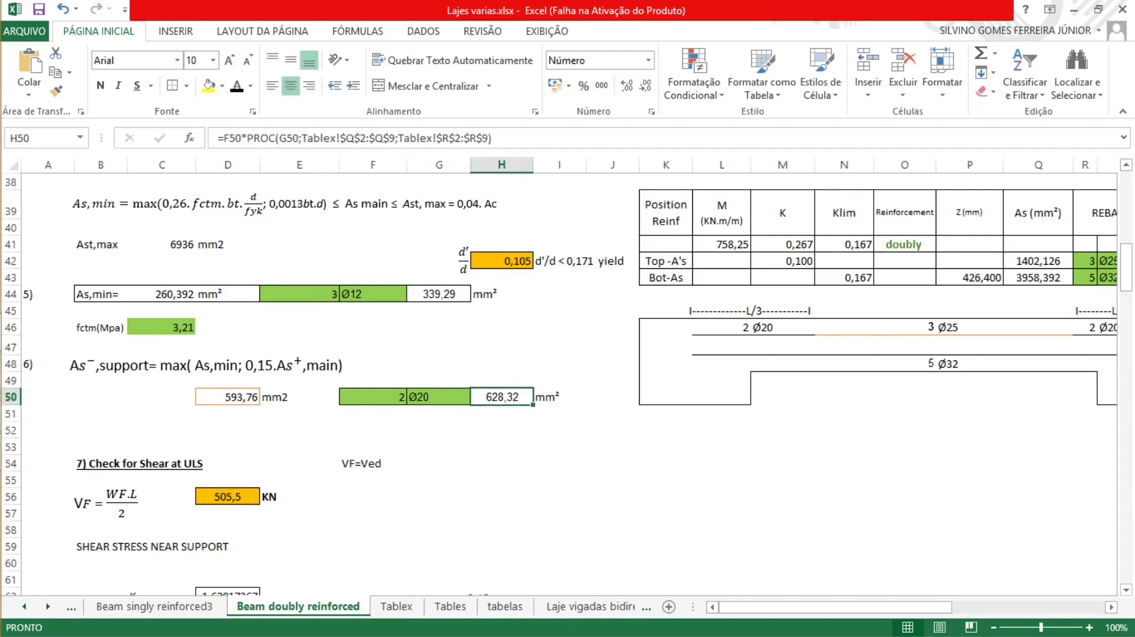
Step: Examine the top midspan rebars and the support rebars in both L/3 zones of the beam sketch
drag(1039, 327, 846, 327)
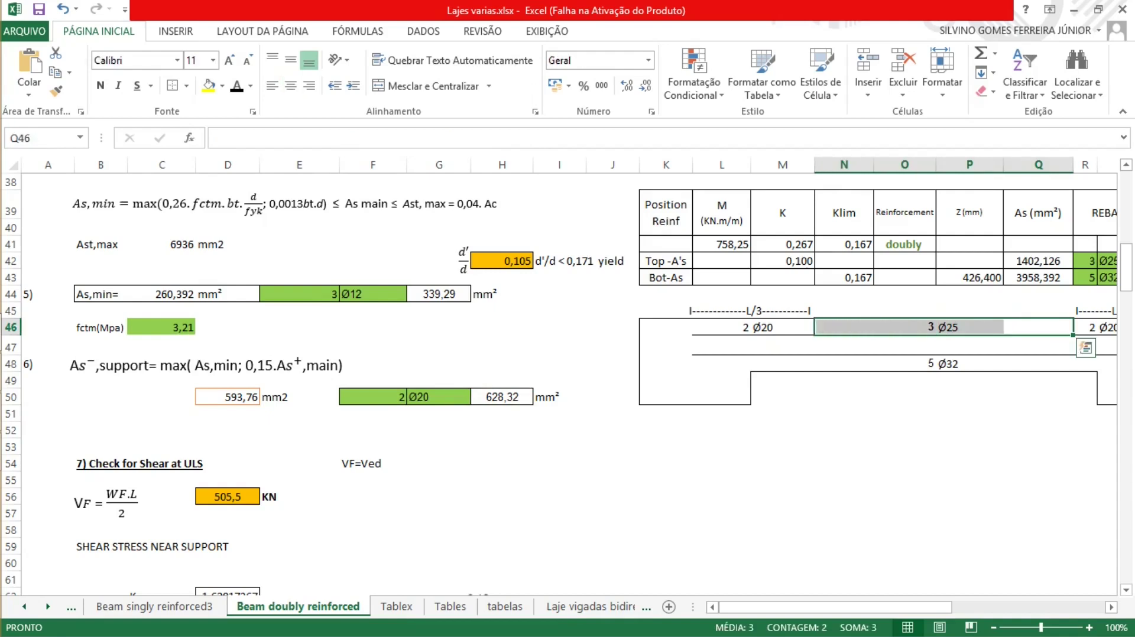
click(904, 327)
click(969, 327)
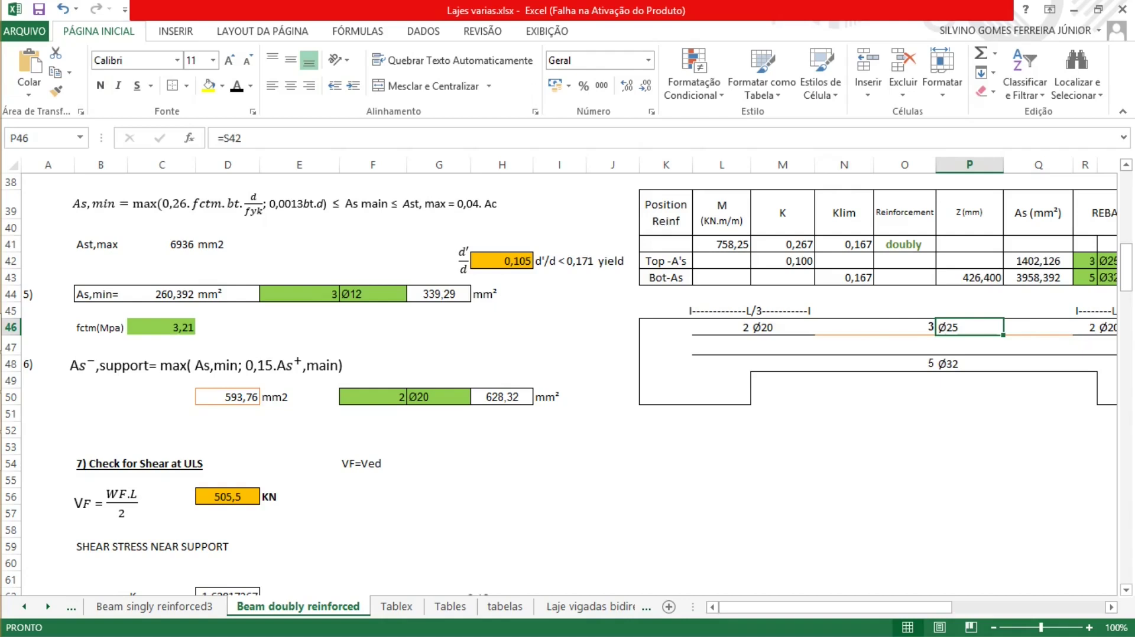
drag(783, 327, 721, 327)
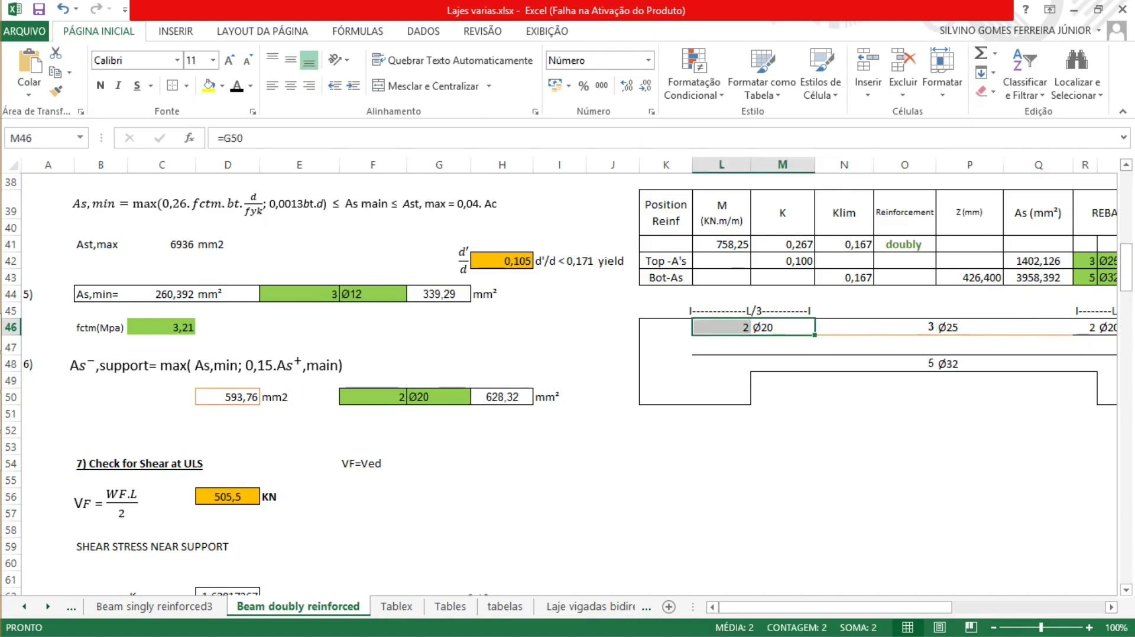
drag(835, 607, 858, 607)
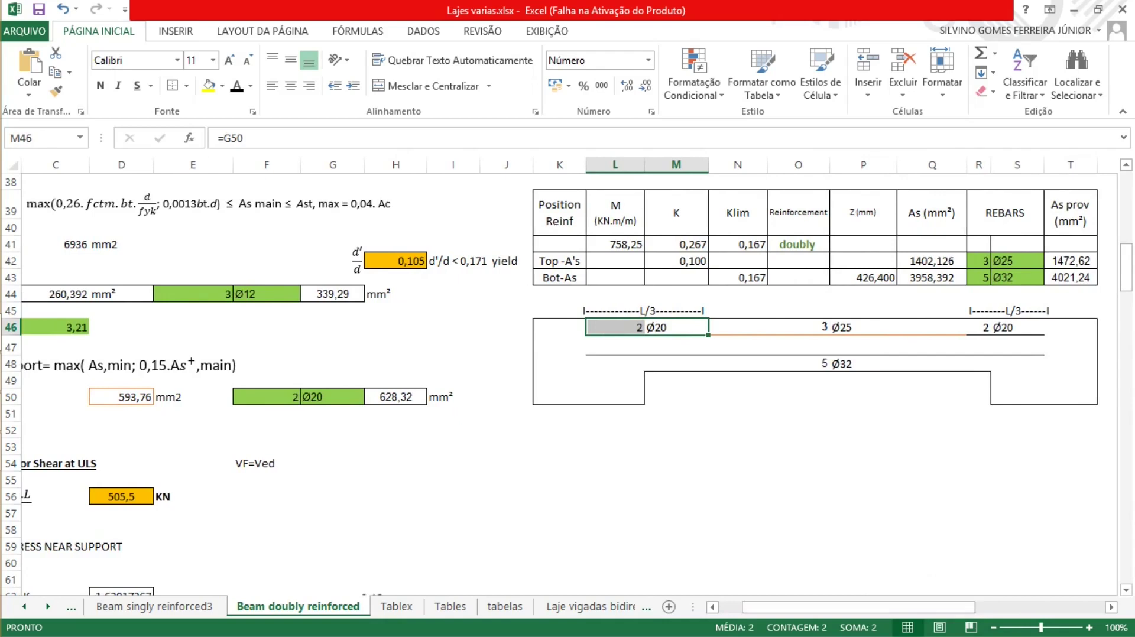
drag(978, 327, 1016, 327)
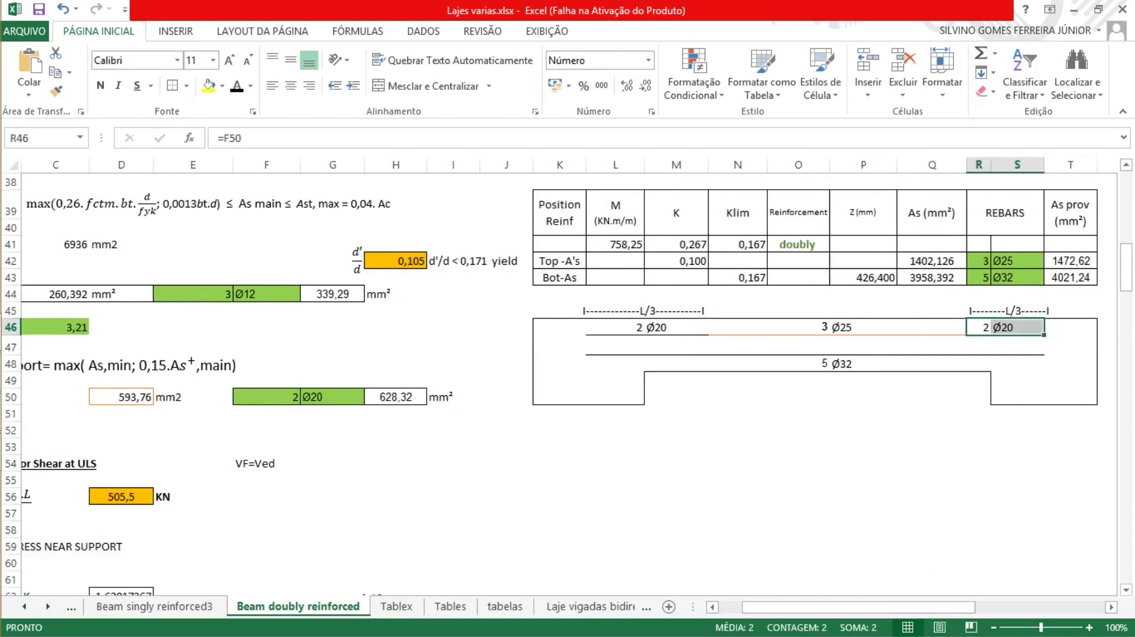
drag(859, 607, 835, 607)
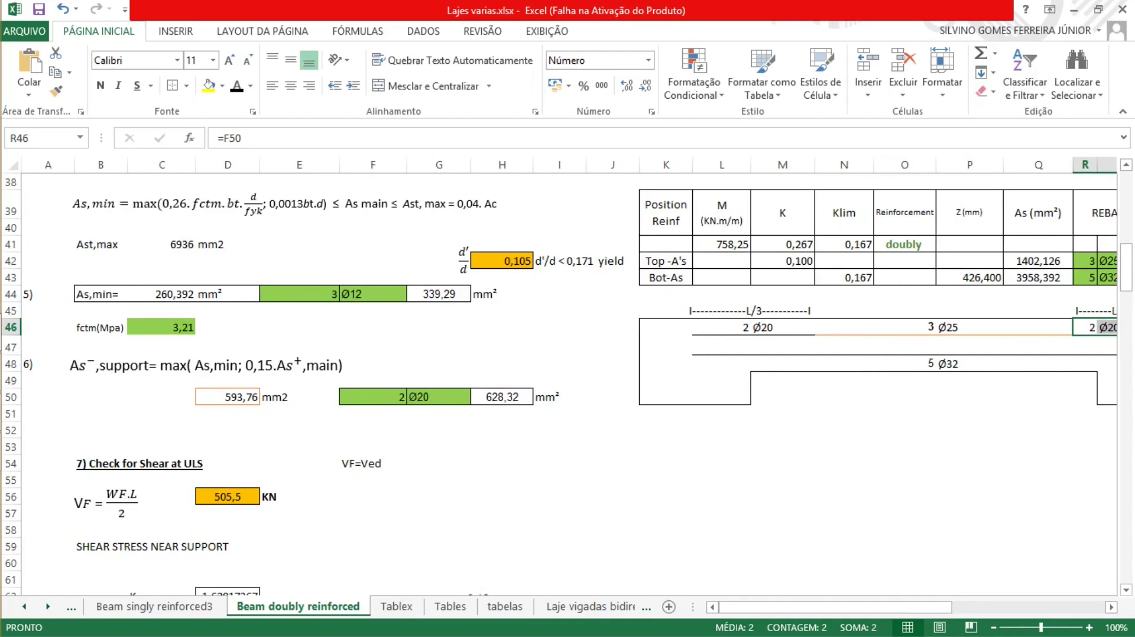
Step: Change the support rebar diameter in G50 back to Ø25
click(438, 396)
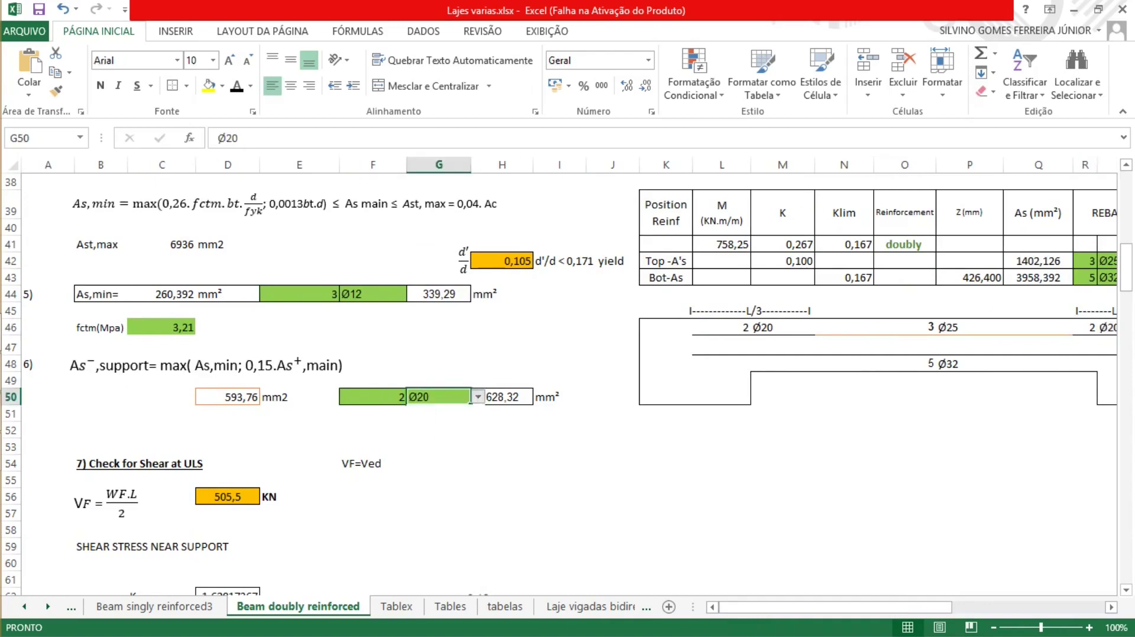
click(478, 396)
click(445, 476)
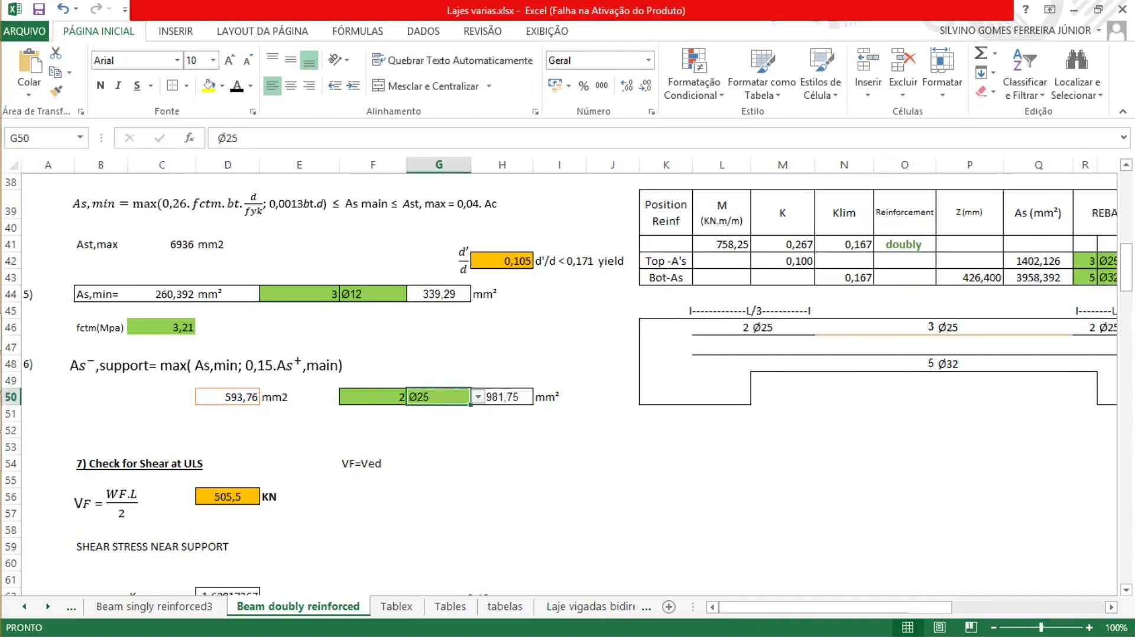
click(721, 446)
Step: Compare the support rebars in the L/3 zones with the top midspan rebars along row 46 of the beam sketch
drag(844, 327, 782, 327)
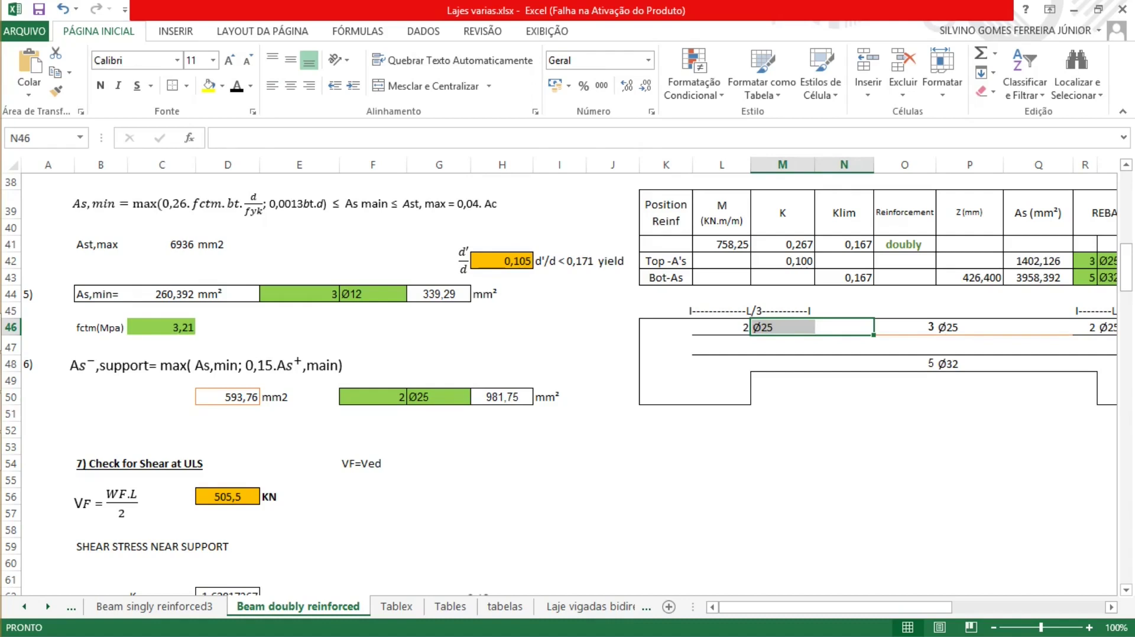
click(844, 327)
drag(844, 327, 782, 327)
drag(721, 327, 1111, 327)
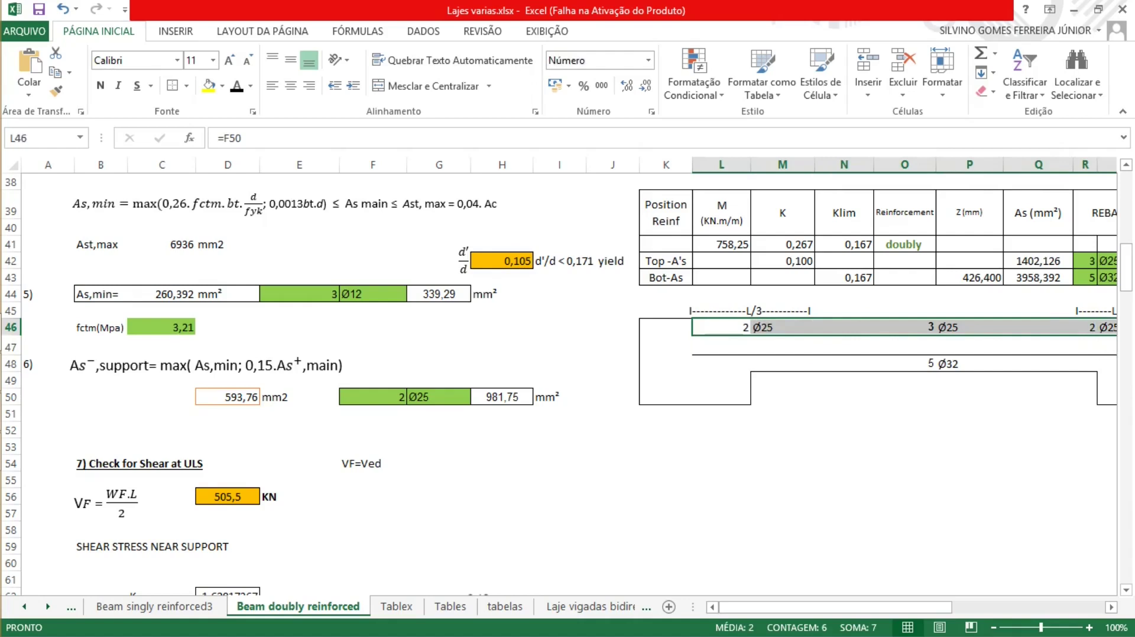
click(782, 327)
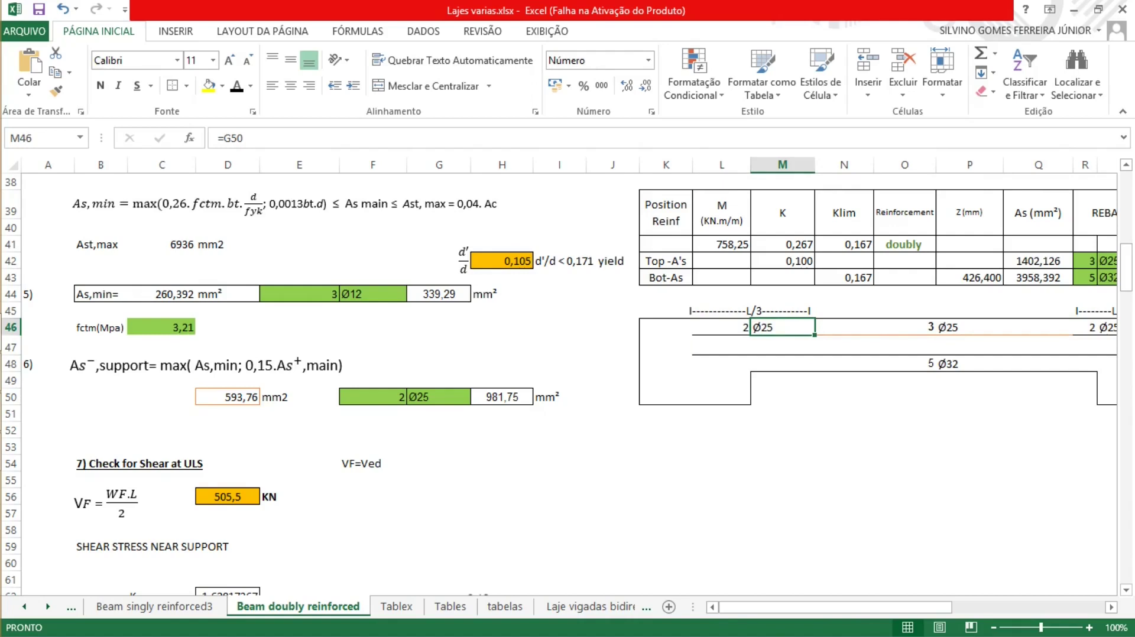
drag(970, 327, 721, 326)
drag(835, 607, 858, 607)
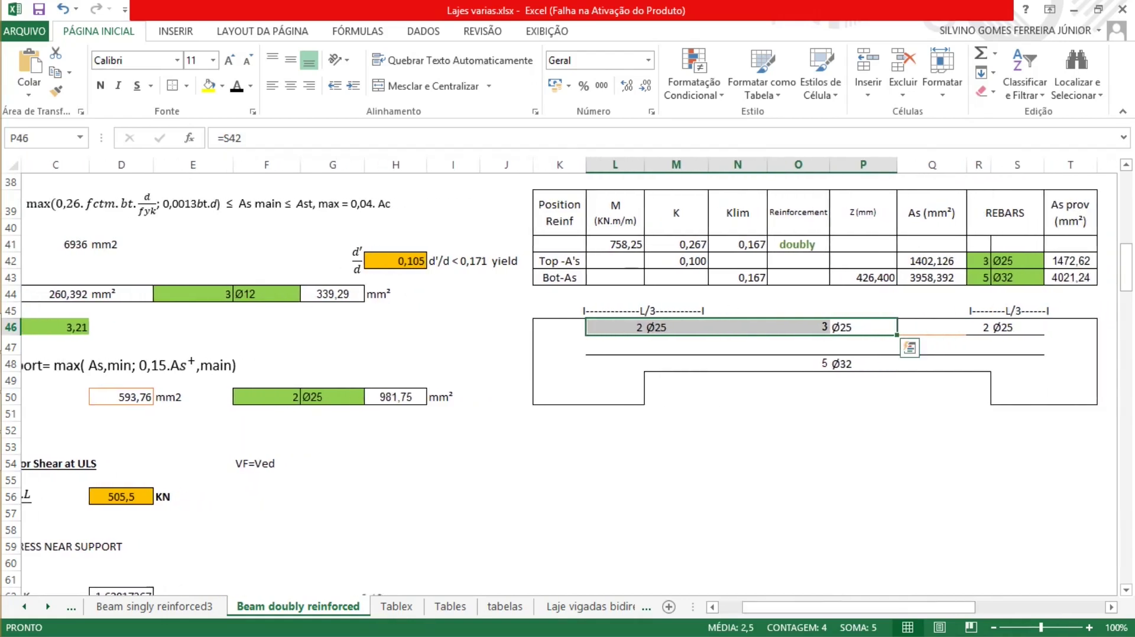
drag(931, 327, 1023, 327)
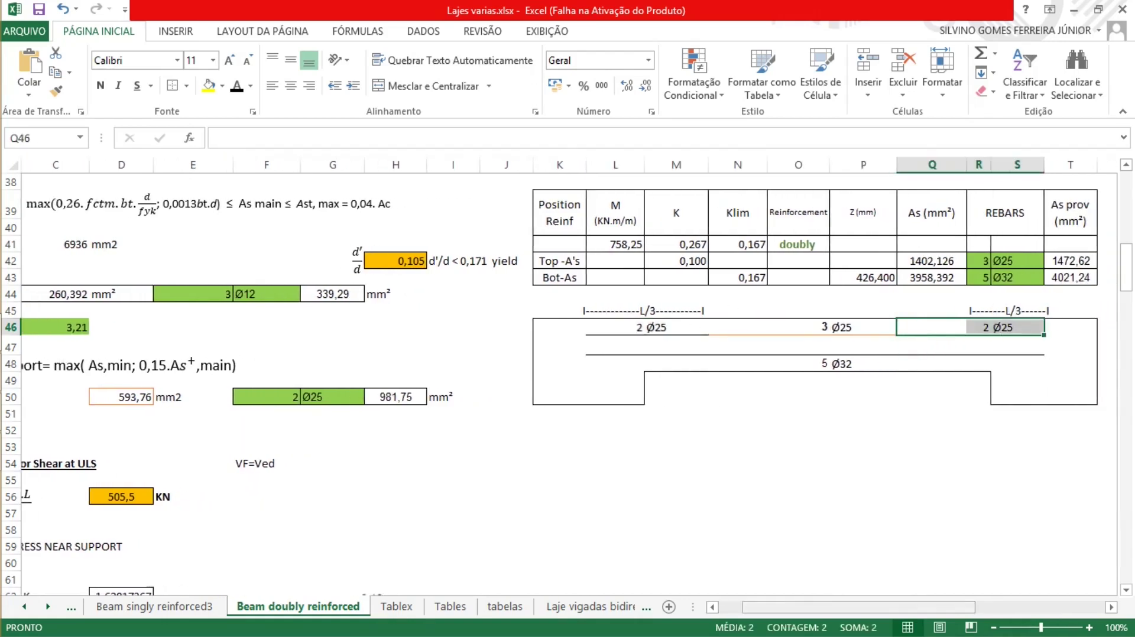
drag(858, 607, 835, 607)
click(722, 530)
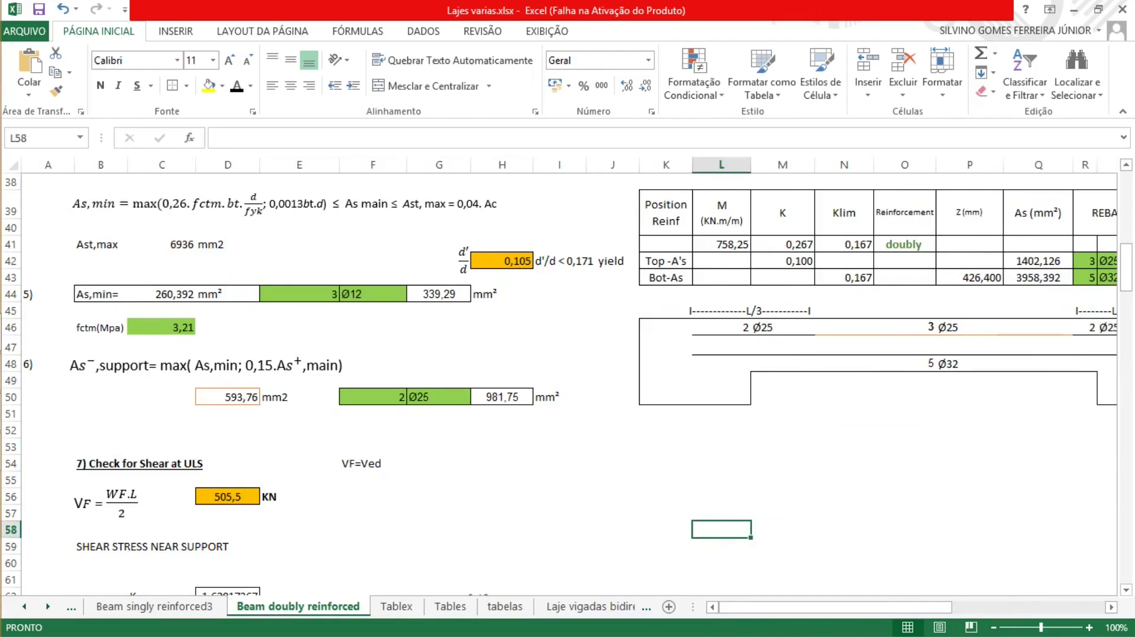
Step: Try Ø20 again for the support rebars in G50 and check the updated label in the beam sketch
click(372, 397)
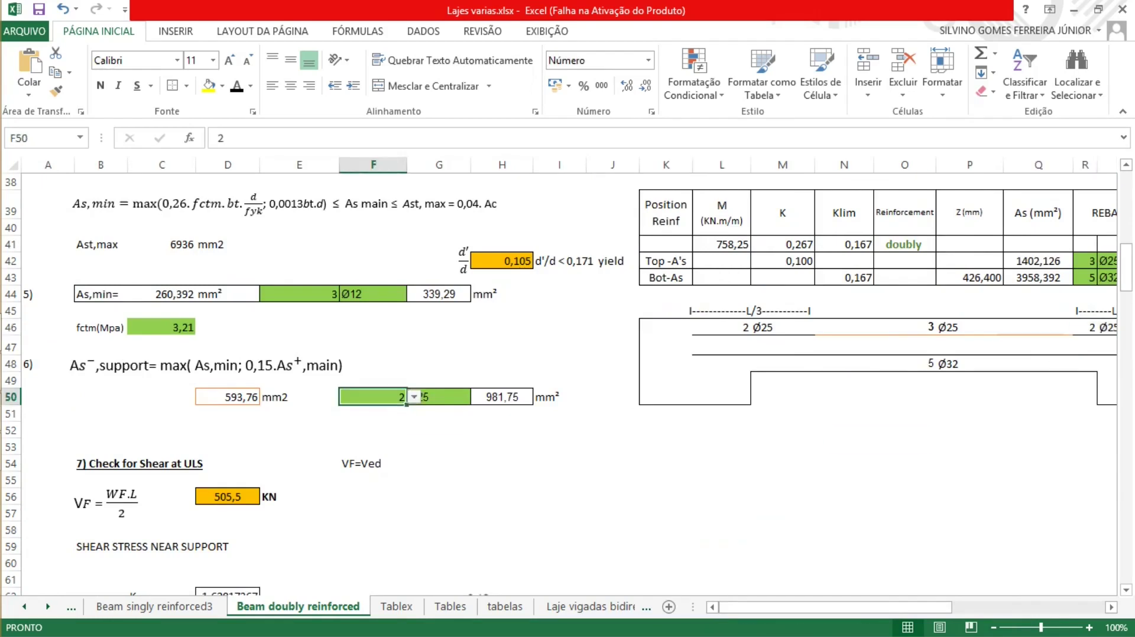
click(438, 397)
click(478, 397)
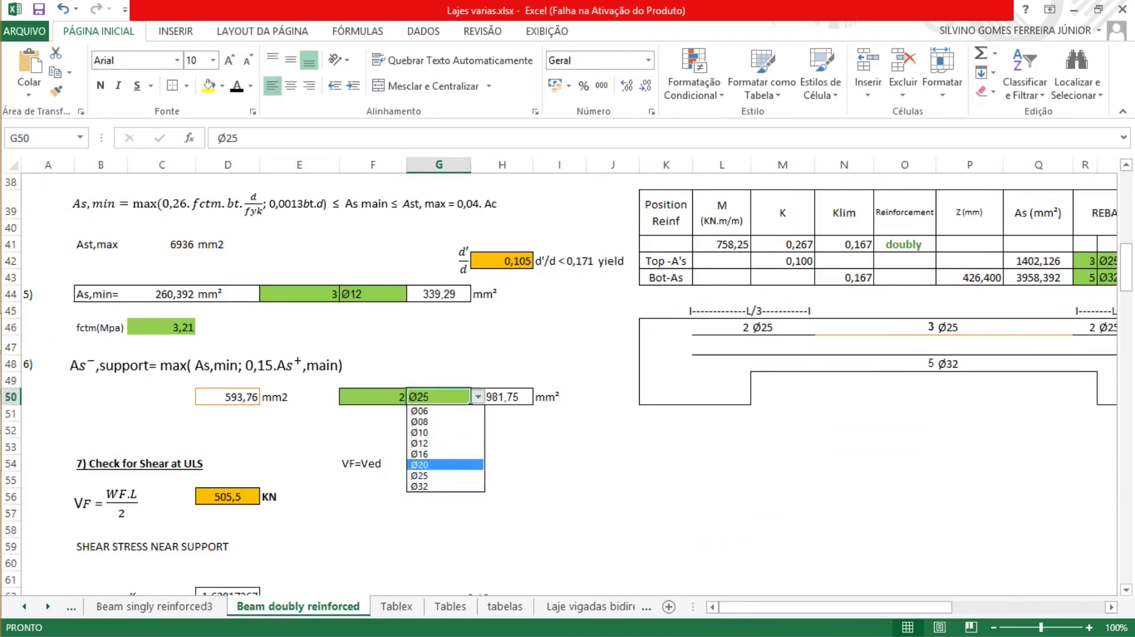
click(443, 465)
click(501, 464)
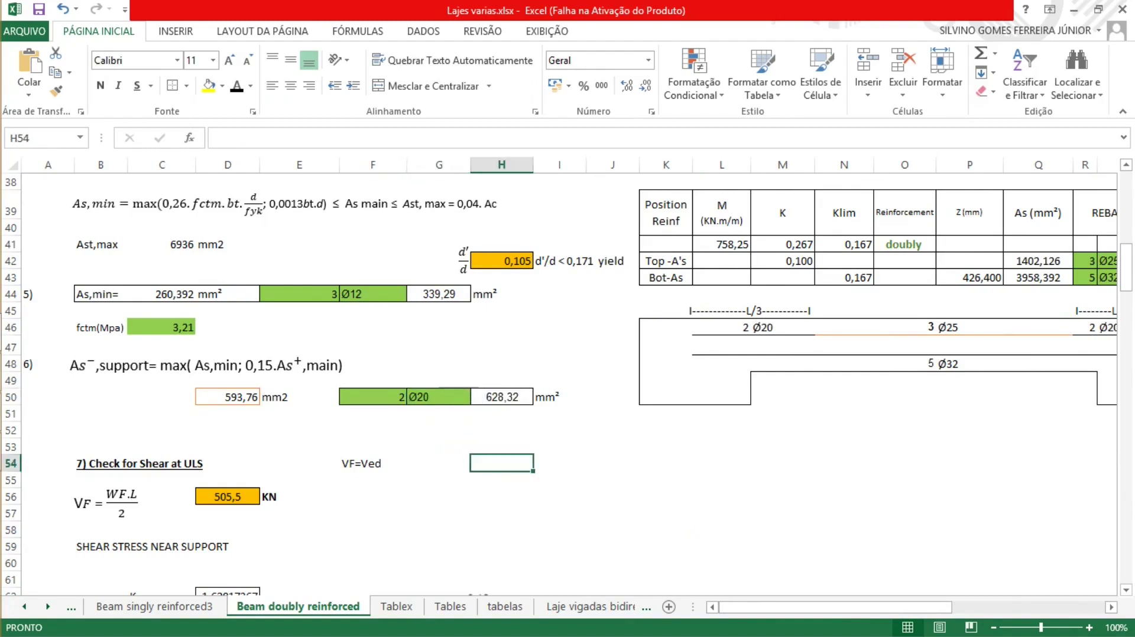
drag(844, 327, 782, 327)
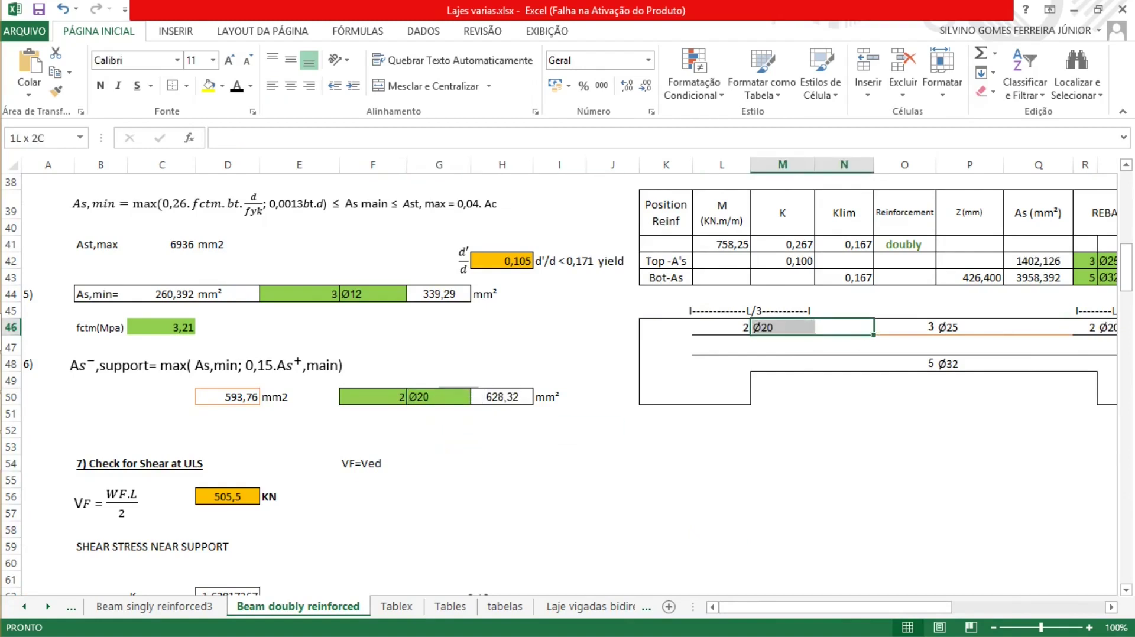
Step: Set the support rebar diameter in G50 to Ø25
click(439, 397)
click(478, 396)
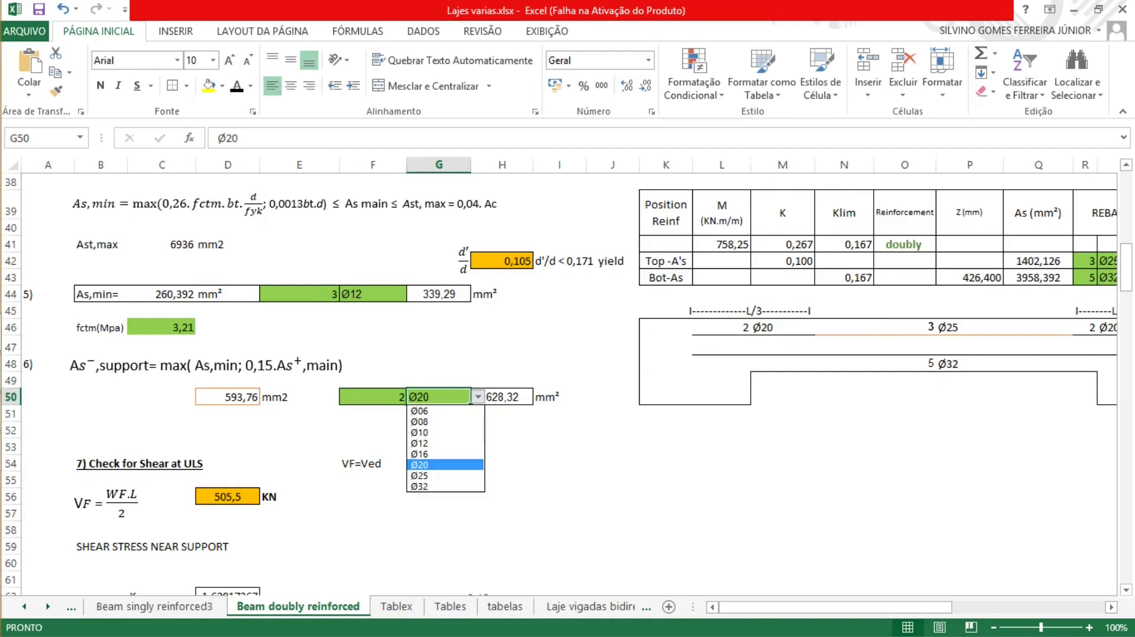
click(421, 475)
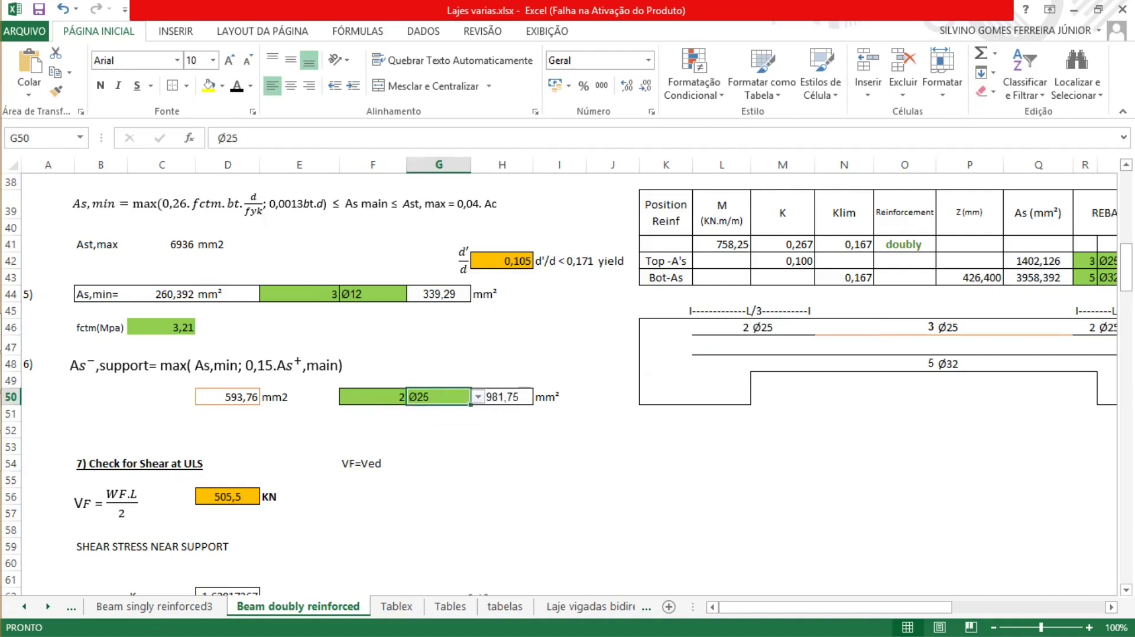
click(438, 429)
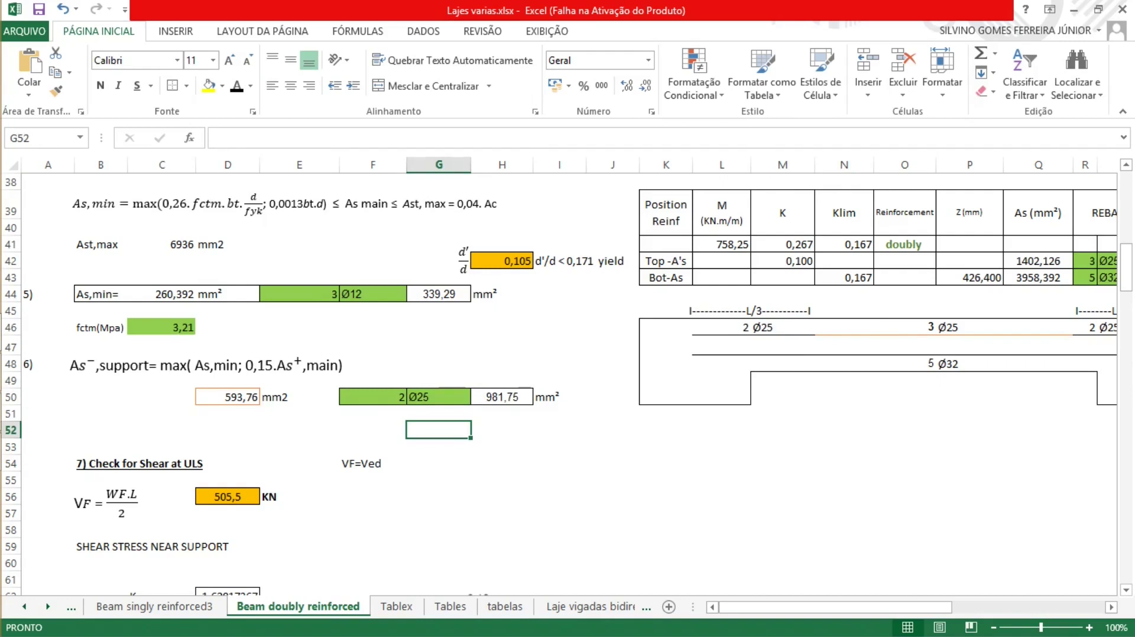
Step: Examine the complete beam sketch, including the bottom rebar label at midspan
click(612, 430)
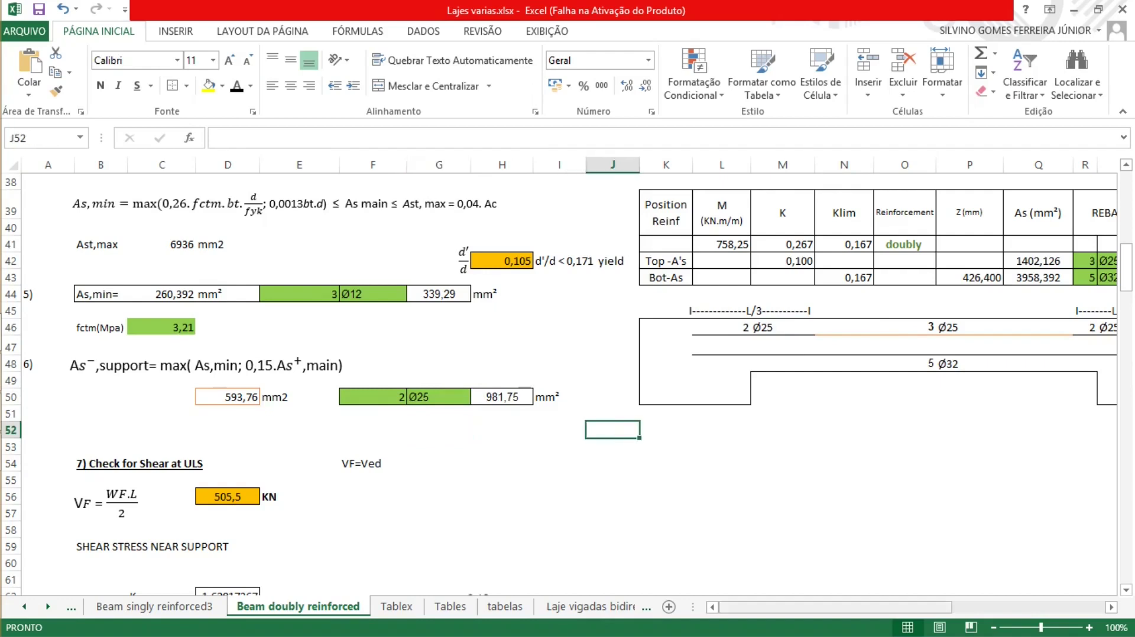
scroll(568, 384, right, 3)
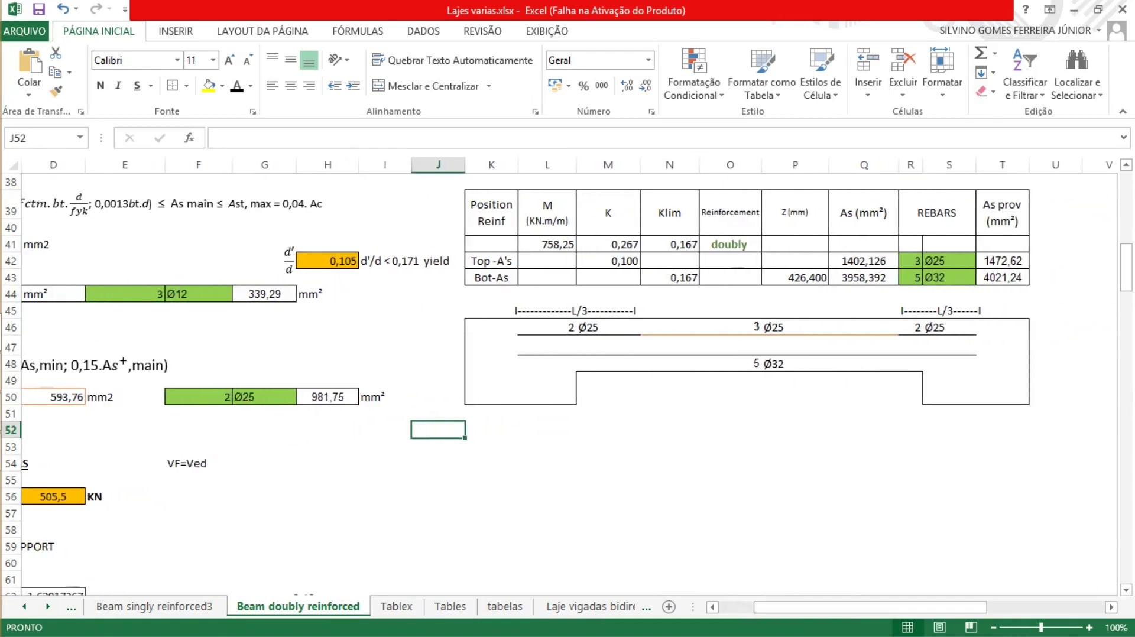
drag(535, 344, 1011, 344)
click(794, 363)
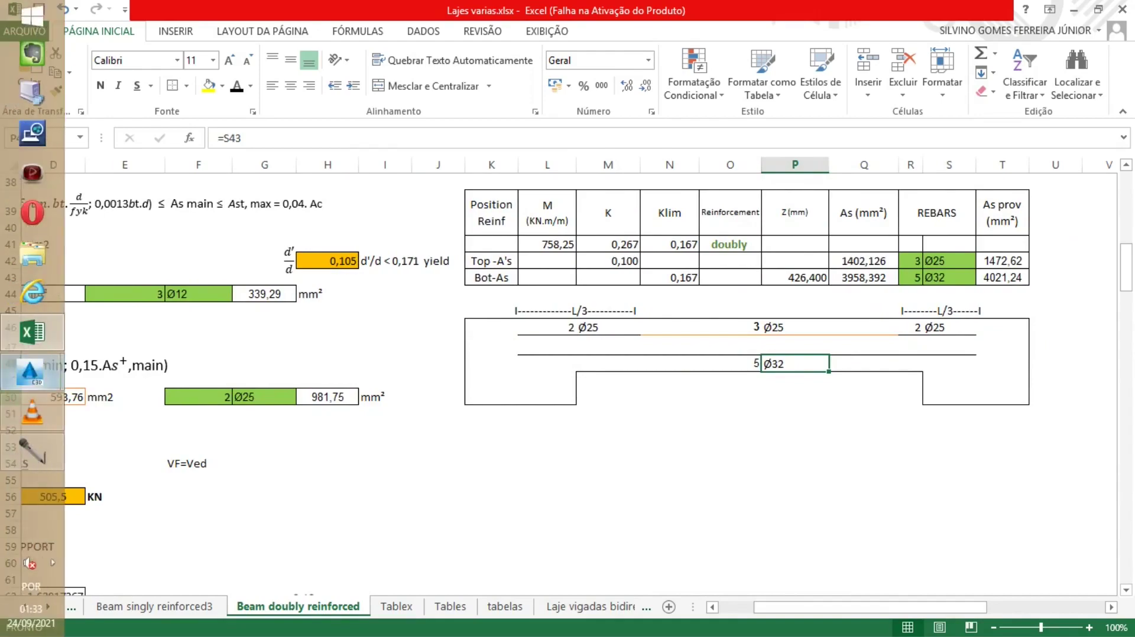
Step: Switch to the beam doubly.dwg drawing in Civil 3D and examine the longitudinal reinforcement detail
mouse_move(31, 372)
click(169, 425)
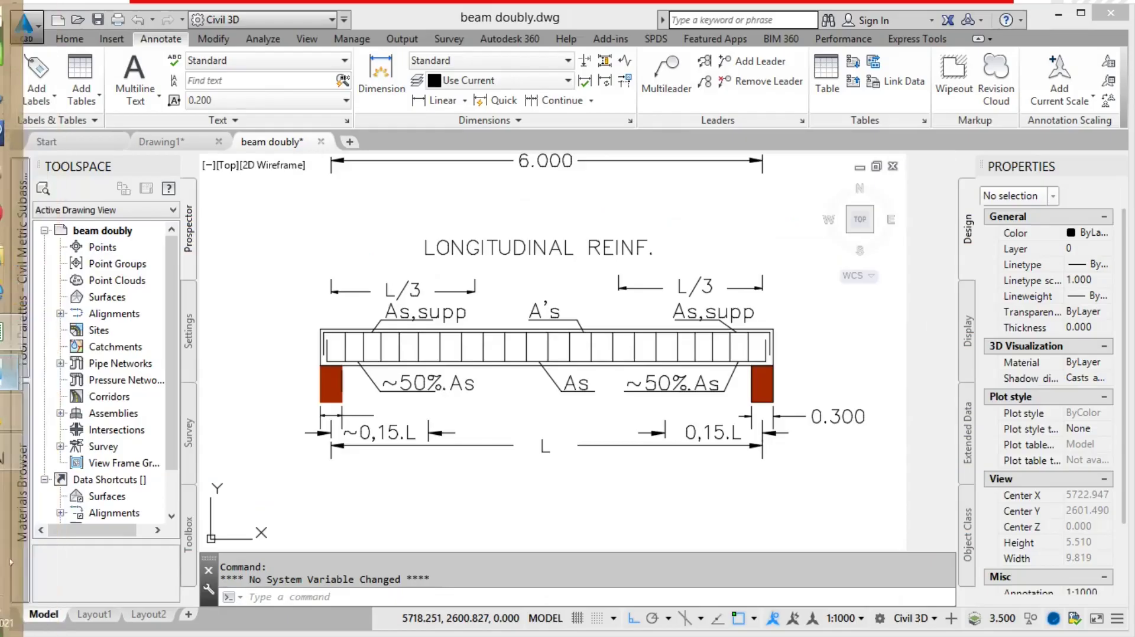
scroll(548, 381, down, 2)
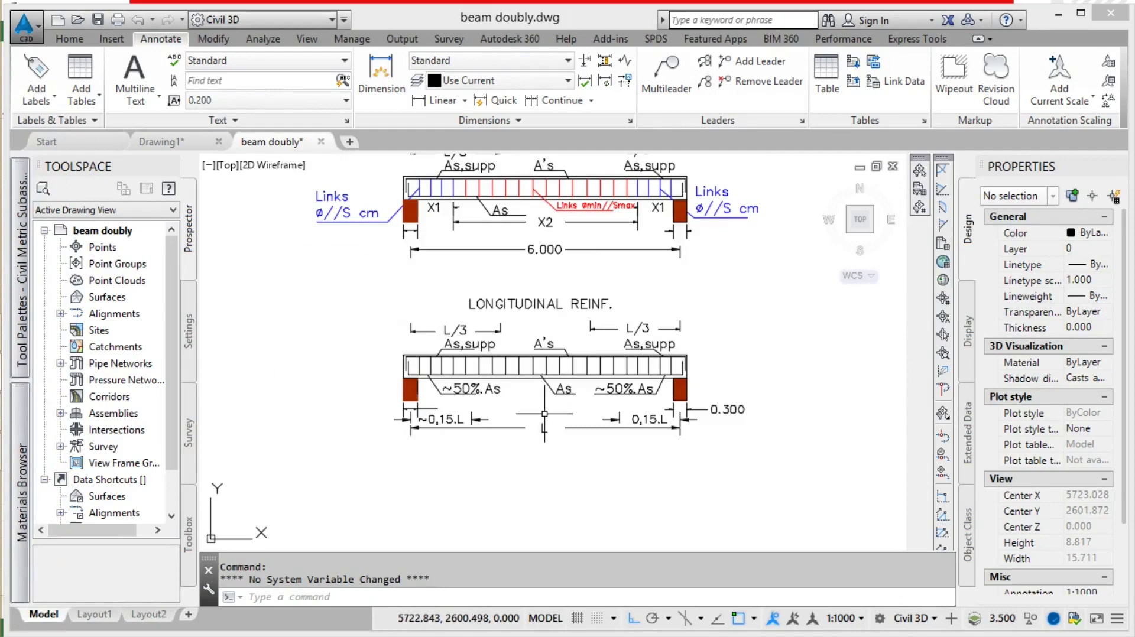
scroll(500, 195, up, 2)
scroll(499, 195, up, 3)
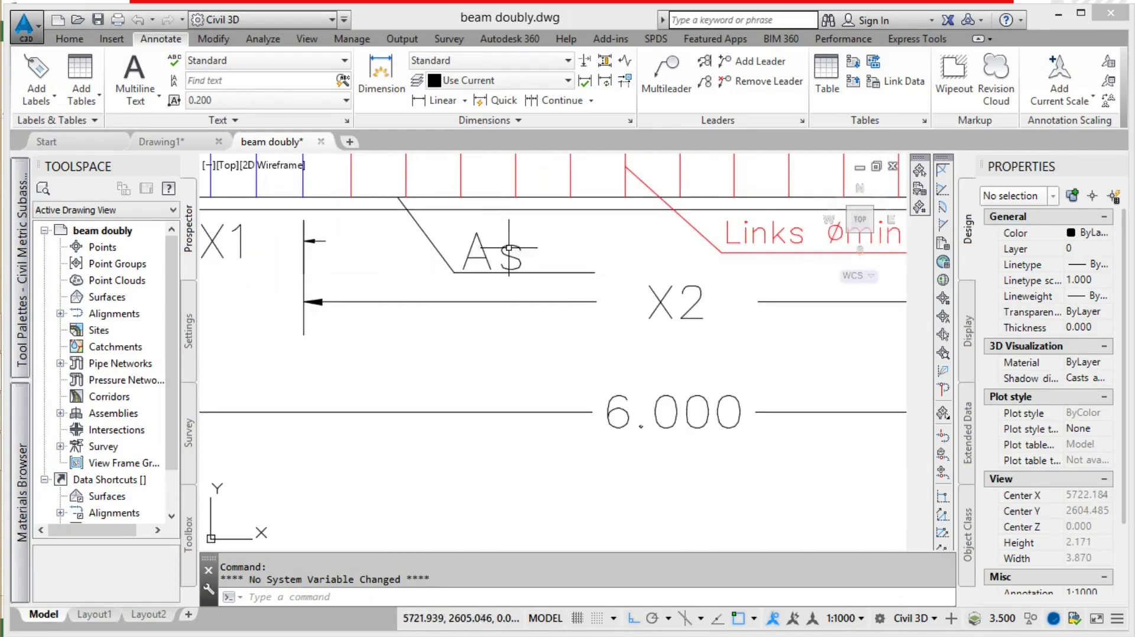
click(509, 246)
double_click(509, 245)
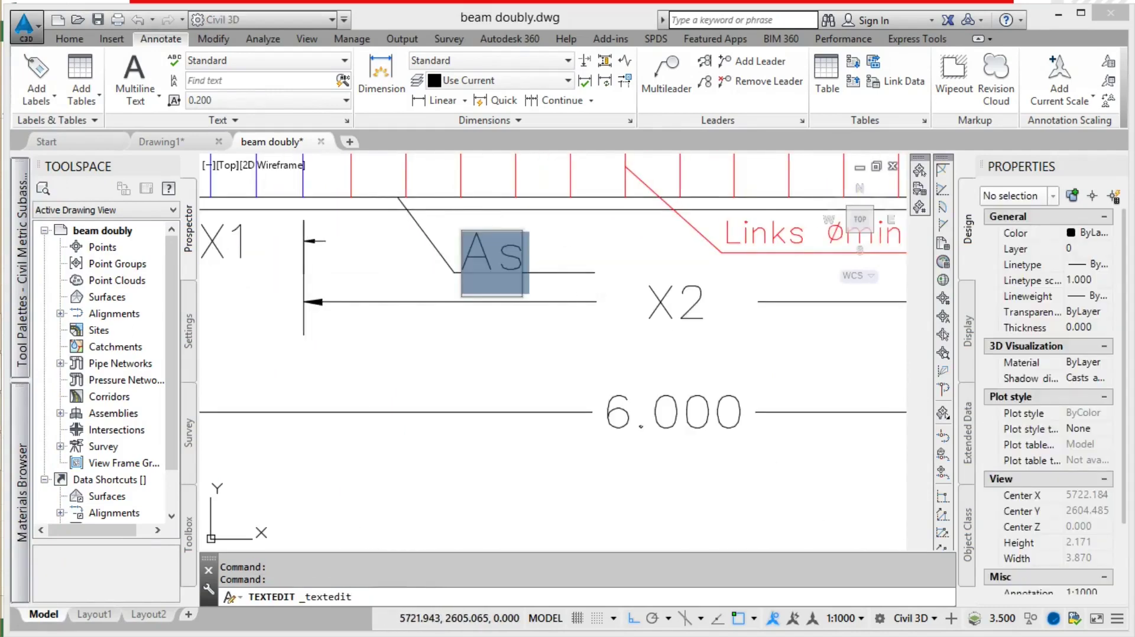
click(537, 323)
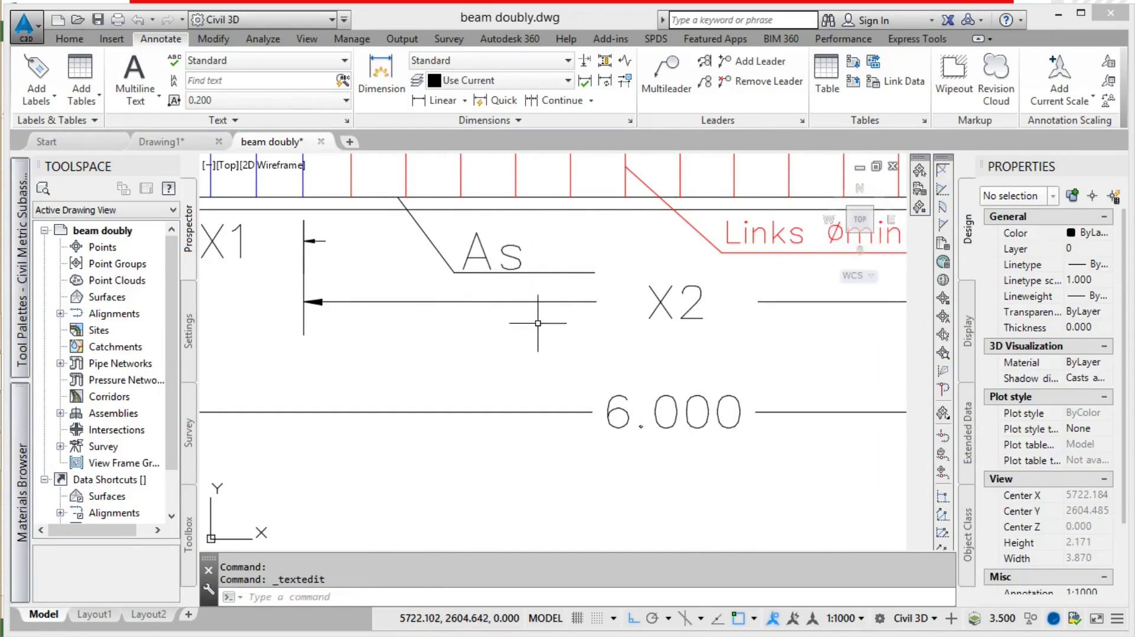
Step: Copy the Ø symbol from the blue "Ø//S cm" links label beside the upper beam's left support
scroll(553, 335, down, 1)
scroll(552, 334, down, 1)
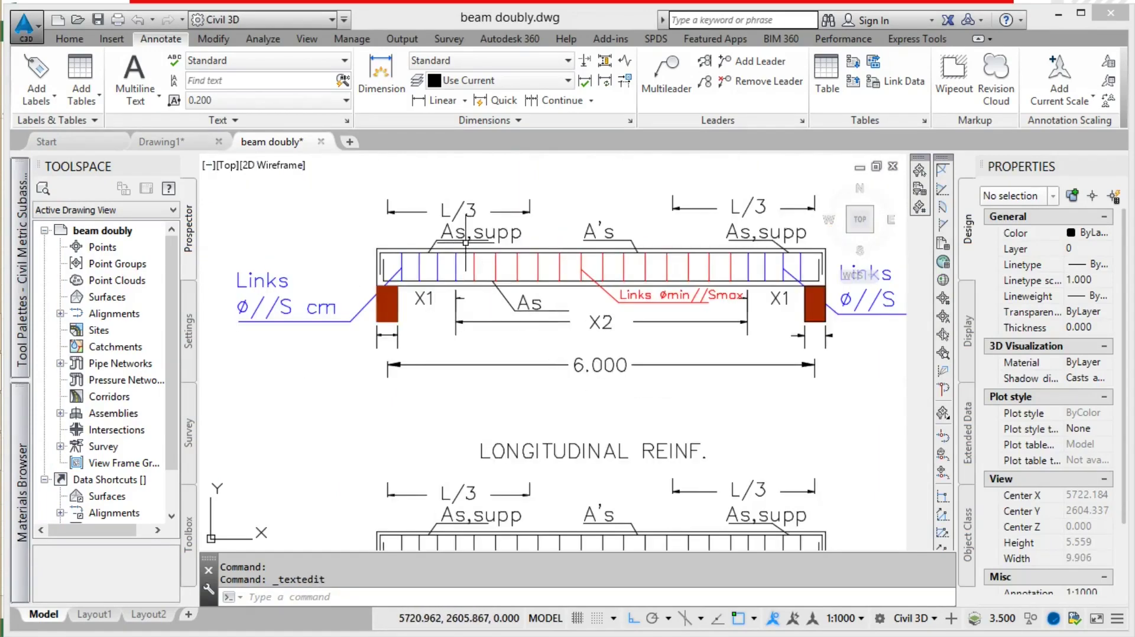
scroll(294, 277, down, 2)
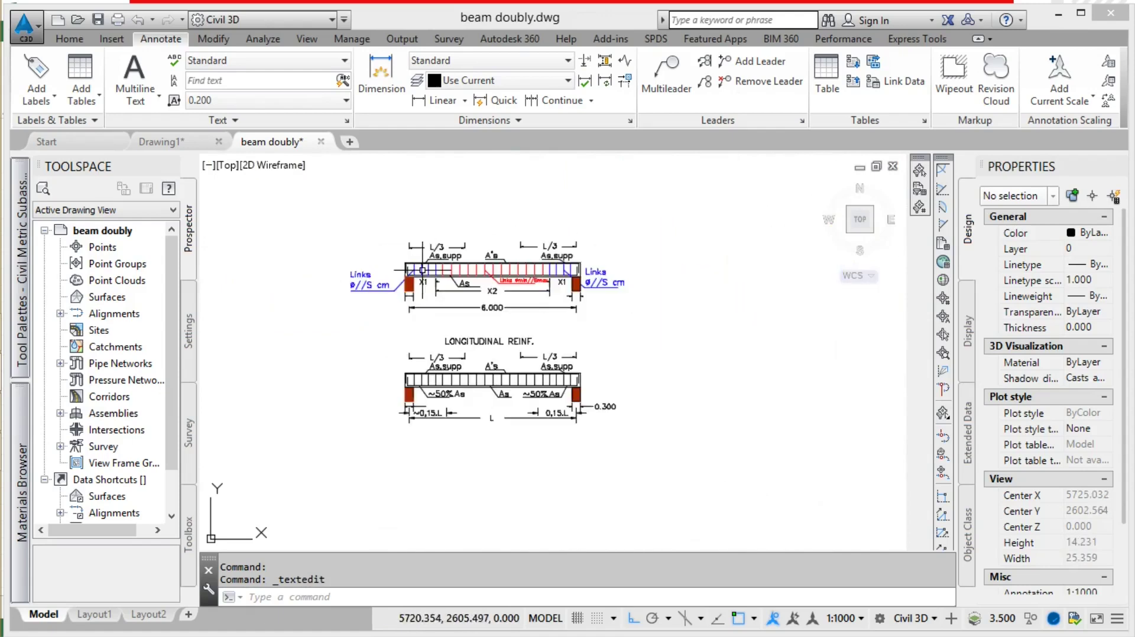
scroll(332, 297, up, 3)
double_click(355, 361)
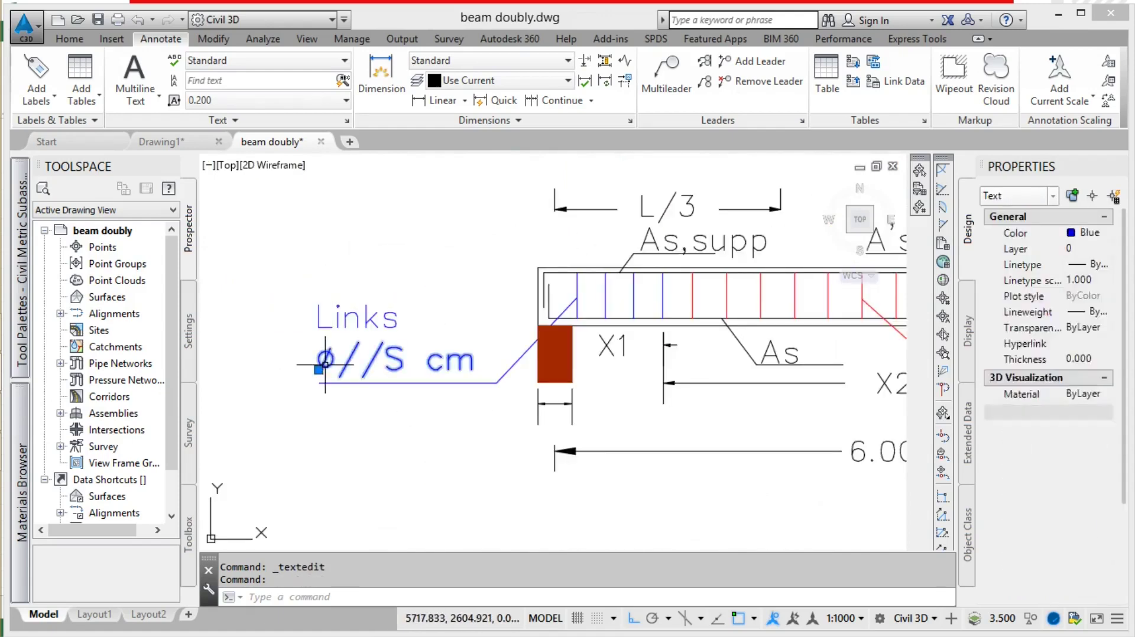
click(339, 359)
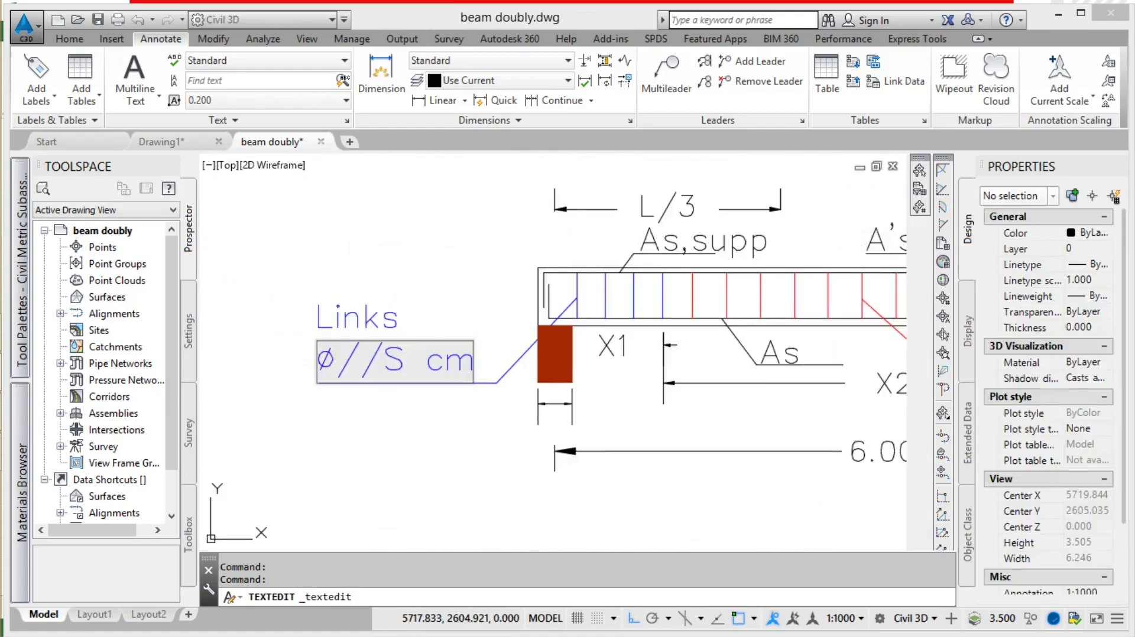
drag(339, 359, 322, 359)
right_click(323, 358)
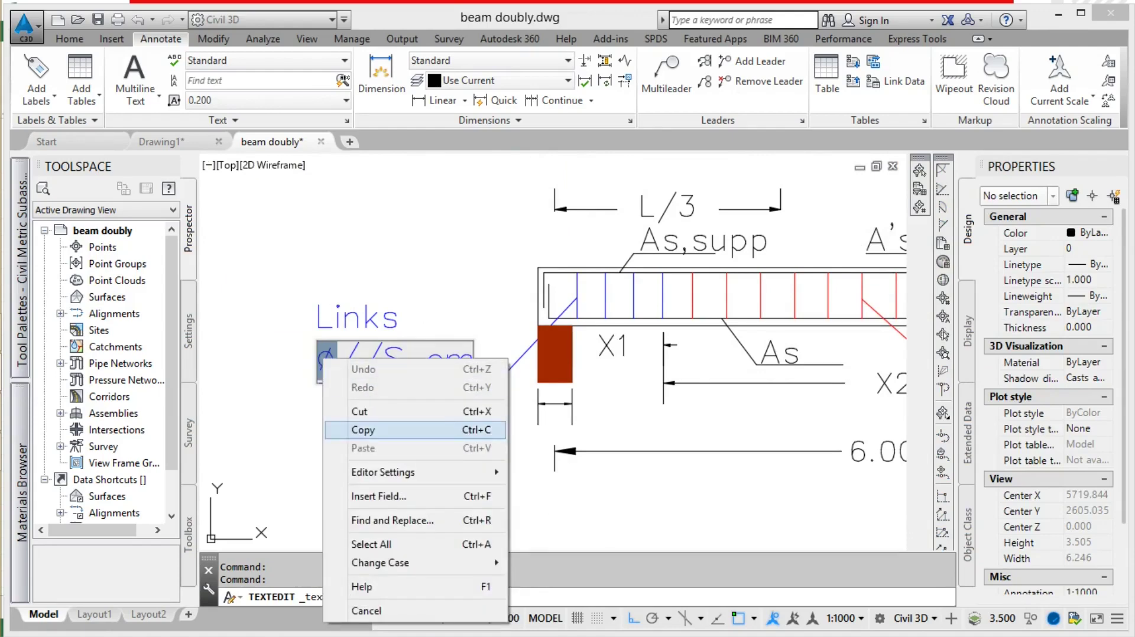
click(363, 430)
click(451, 415)
Step: Replace the upper beam's bottom rebar label As with 5Ø32, reusing the copied Ø symbol
scroll(615, 355, down, 3)
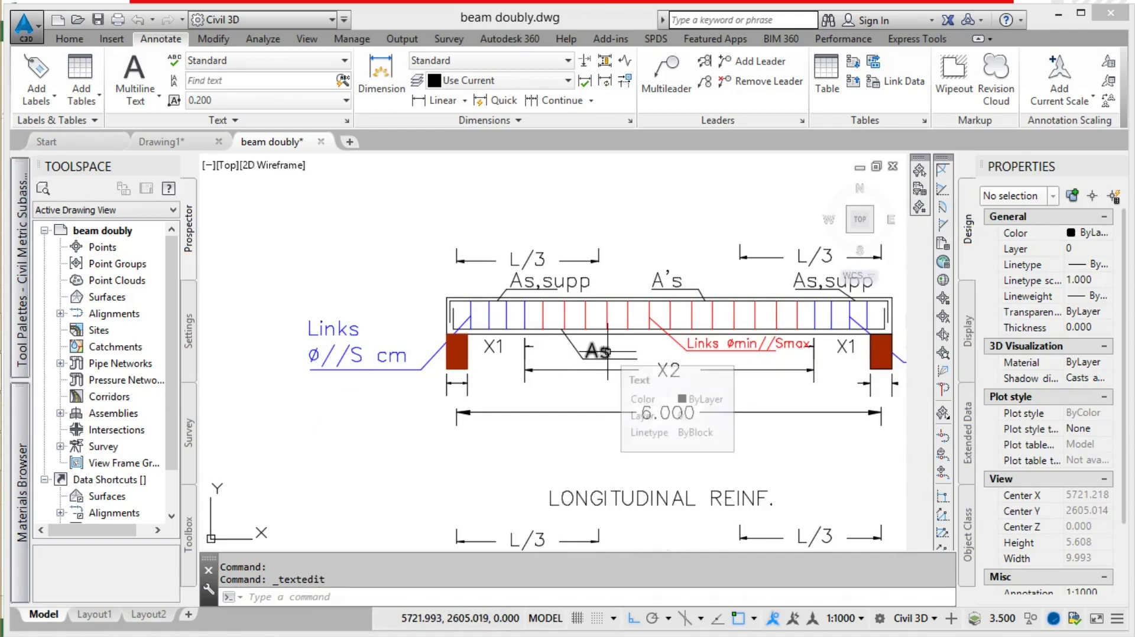
scroll(532, 275, down, 2)
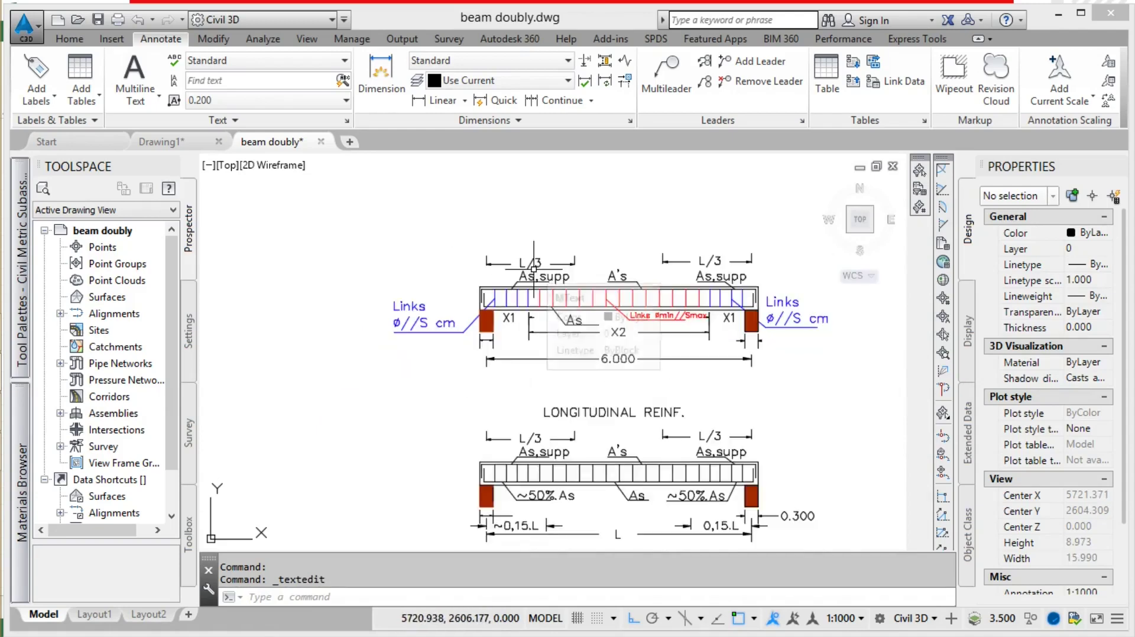
scroll(632, 504, up, 4)
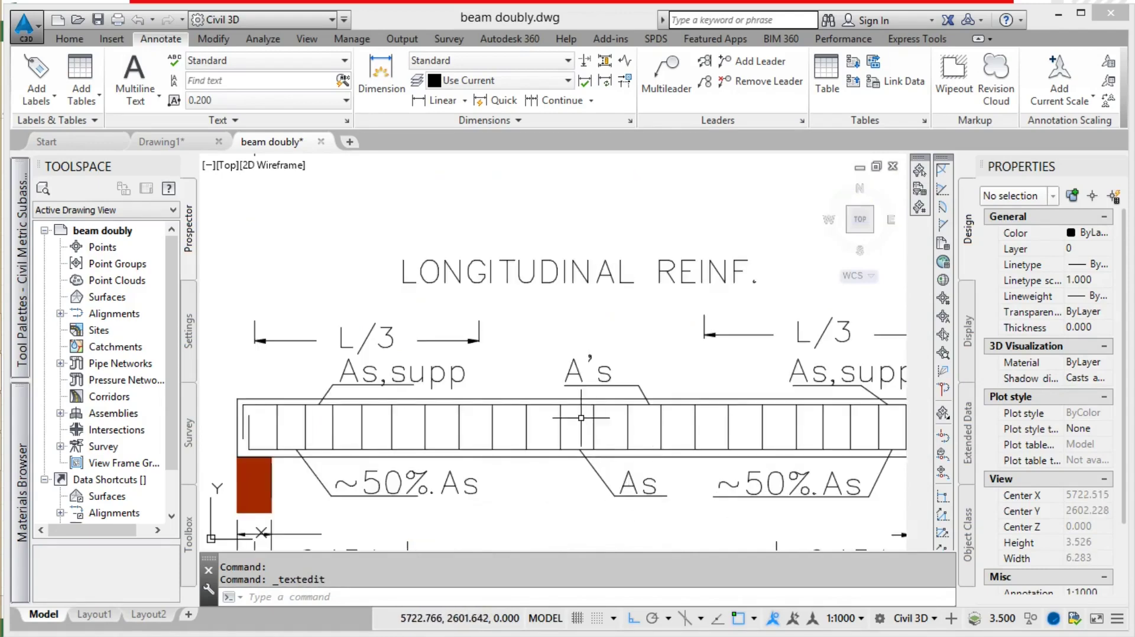
scroll(576, 419, down, 2)
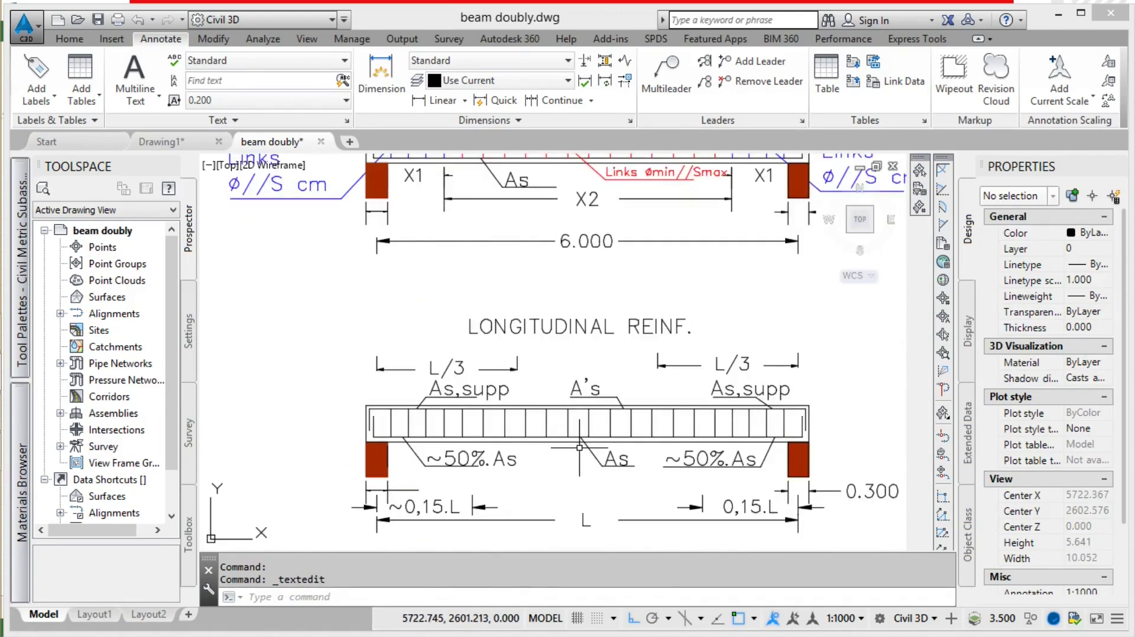
scroll(580, 448, down, 2)
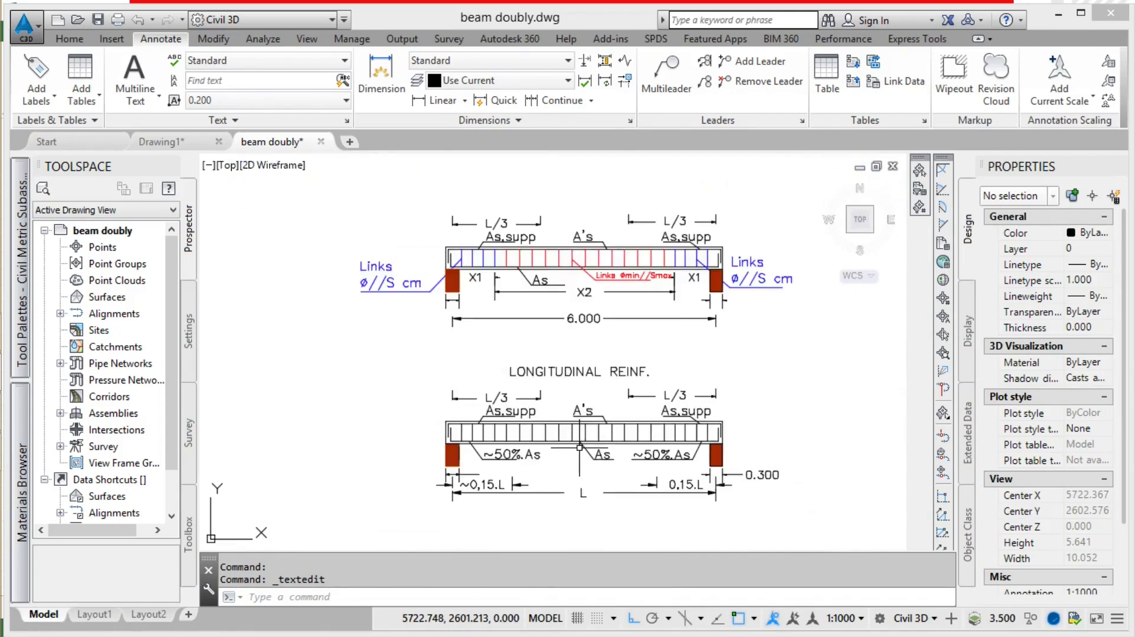
scroll(539, 274, up, 6)
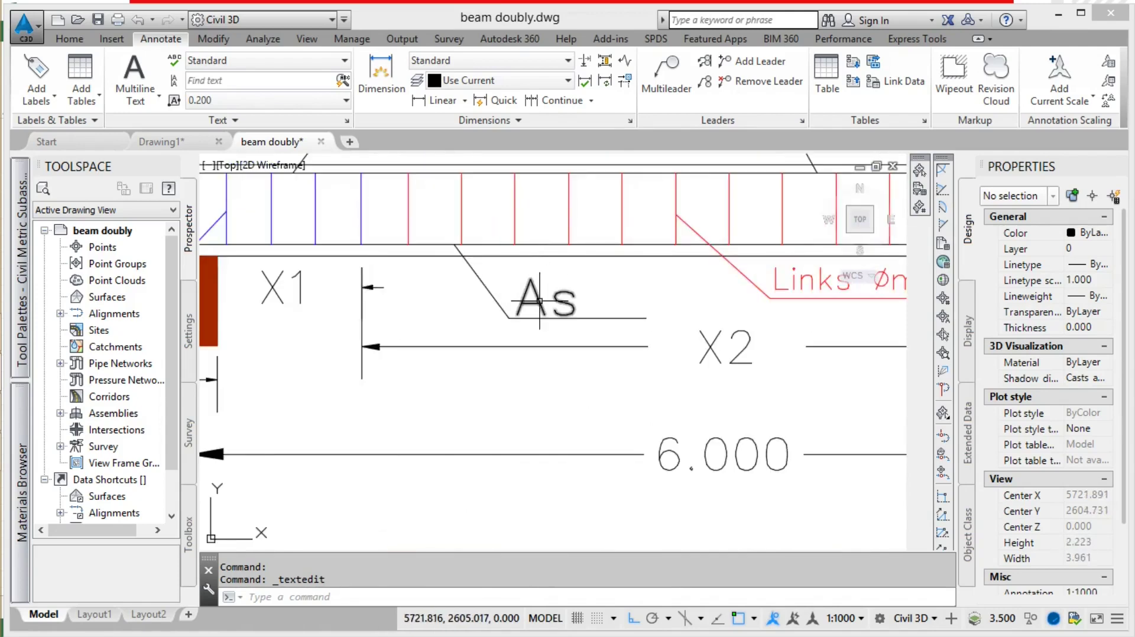
click(539, 281)
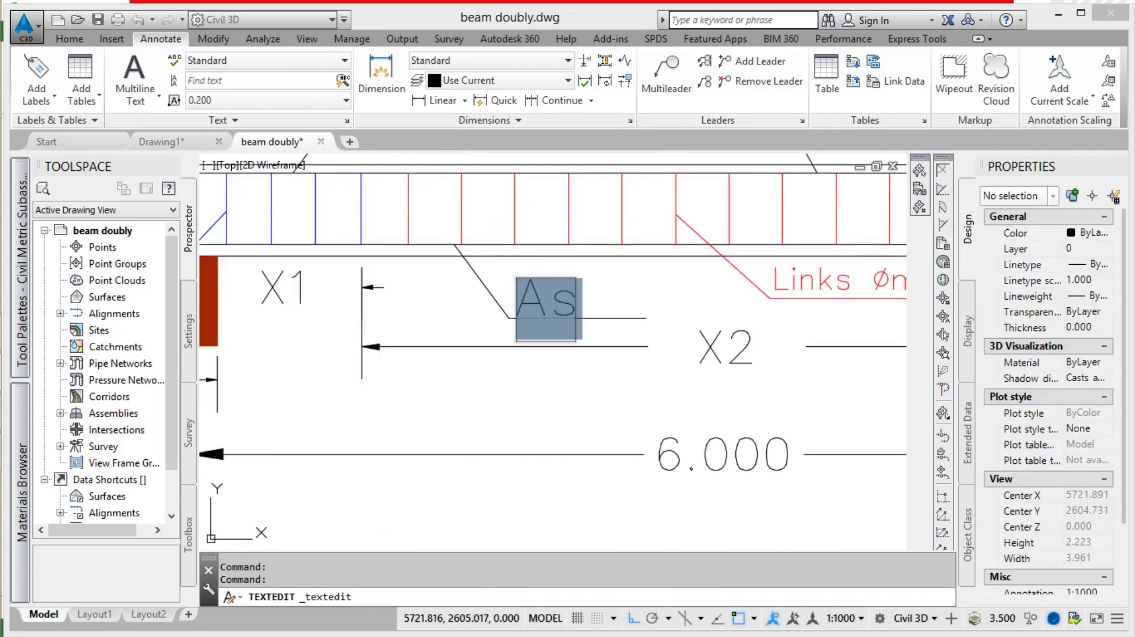
right_click(544, 306)
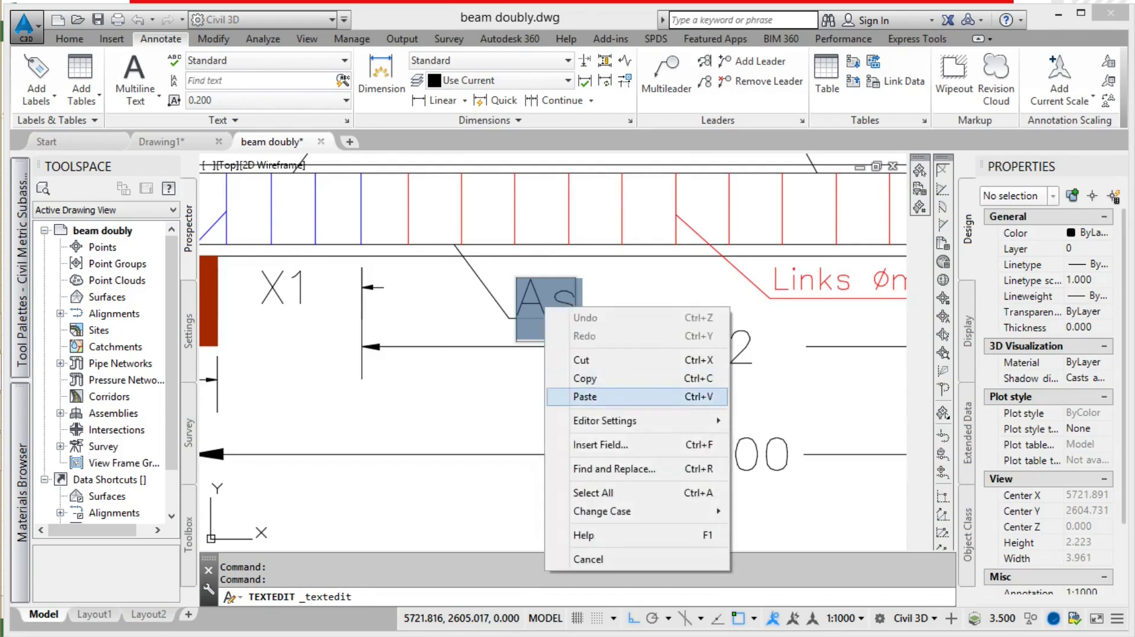
click(586, 396)
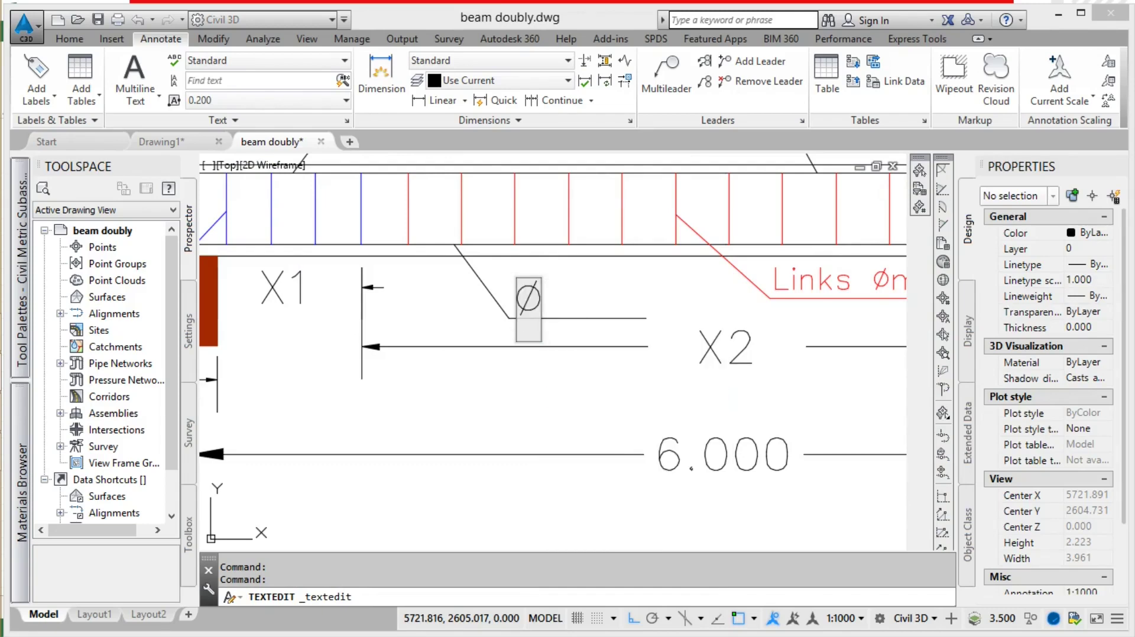
text(5Ø)
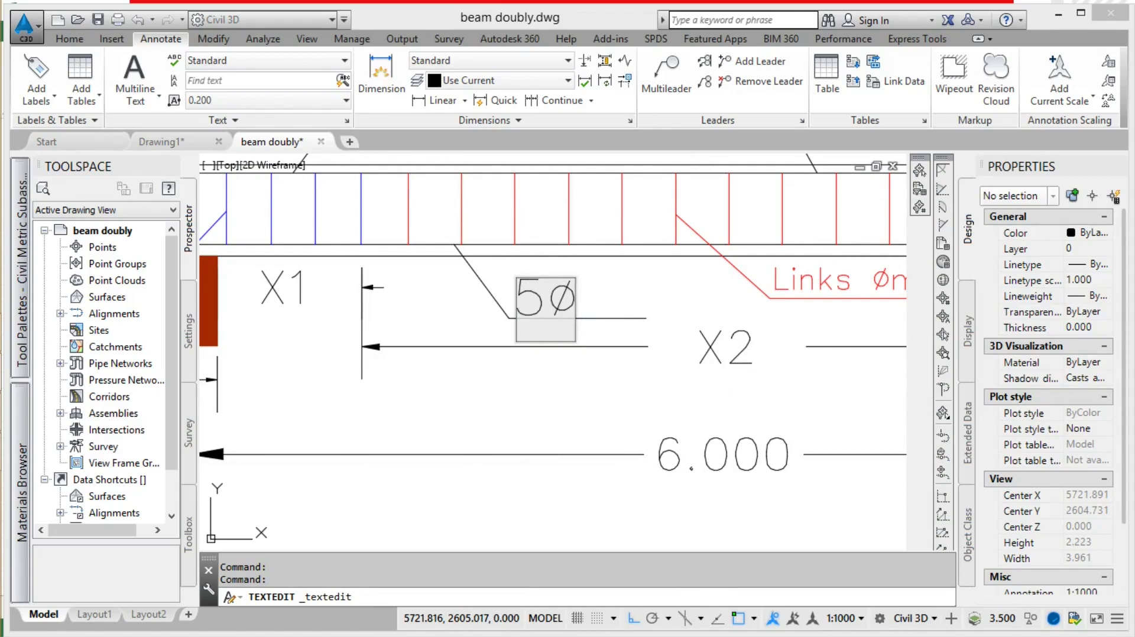
text(32)
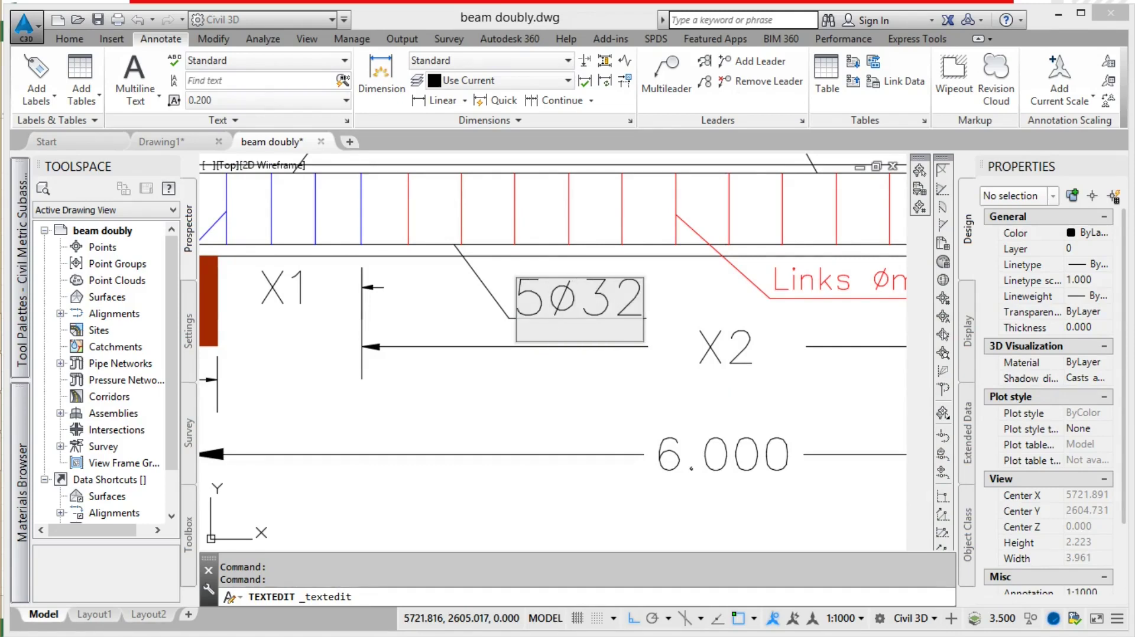
key(Return)
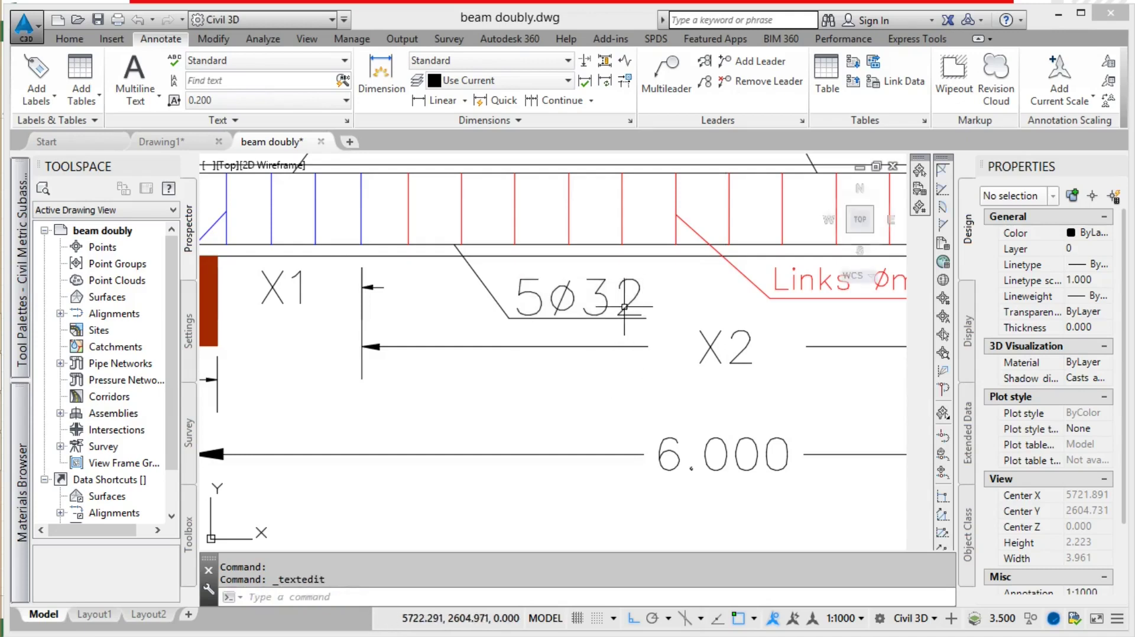
Step: Examine the longitudinal reinforcement detail, including the ~50%.As bottom bars and the 0,15.L distances near the supports
scroll(622, 305, down, 2)
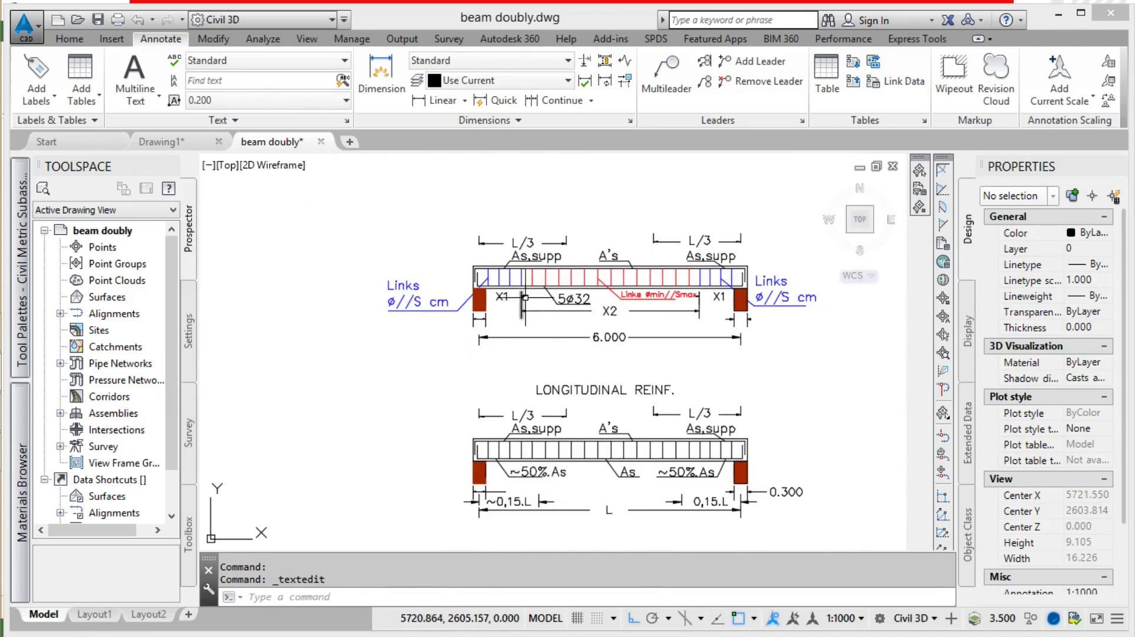
scroll(506, 519, up, 5)
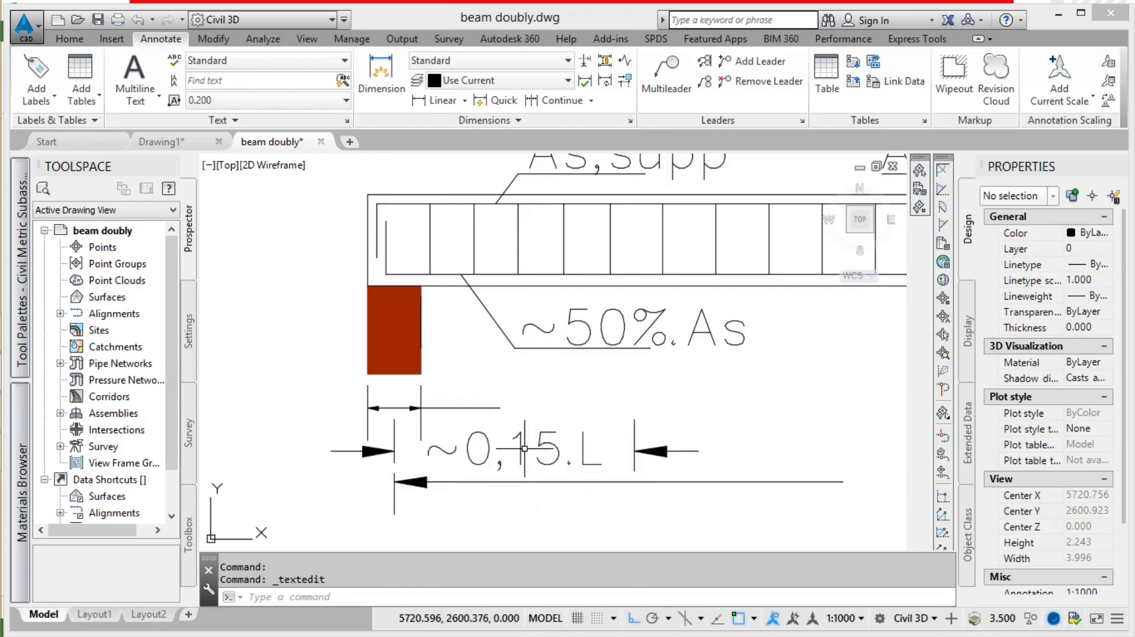
scroll(424, 410, down, 2)
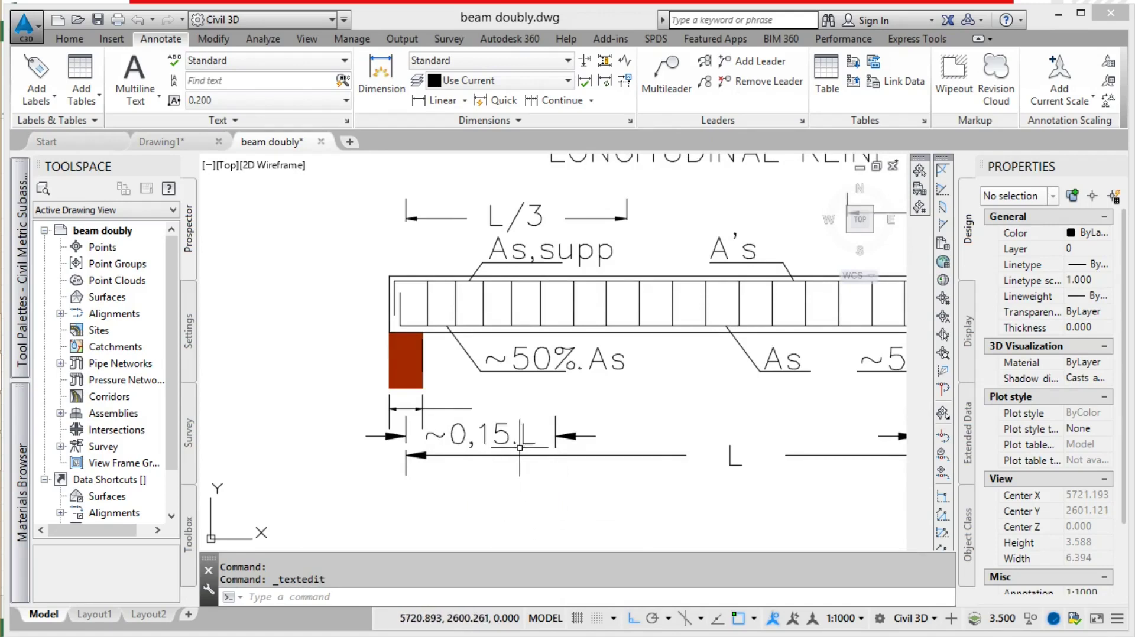
scroll(393, 460, down, 2)
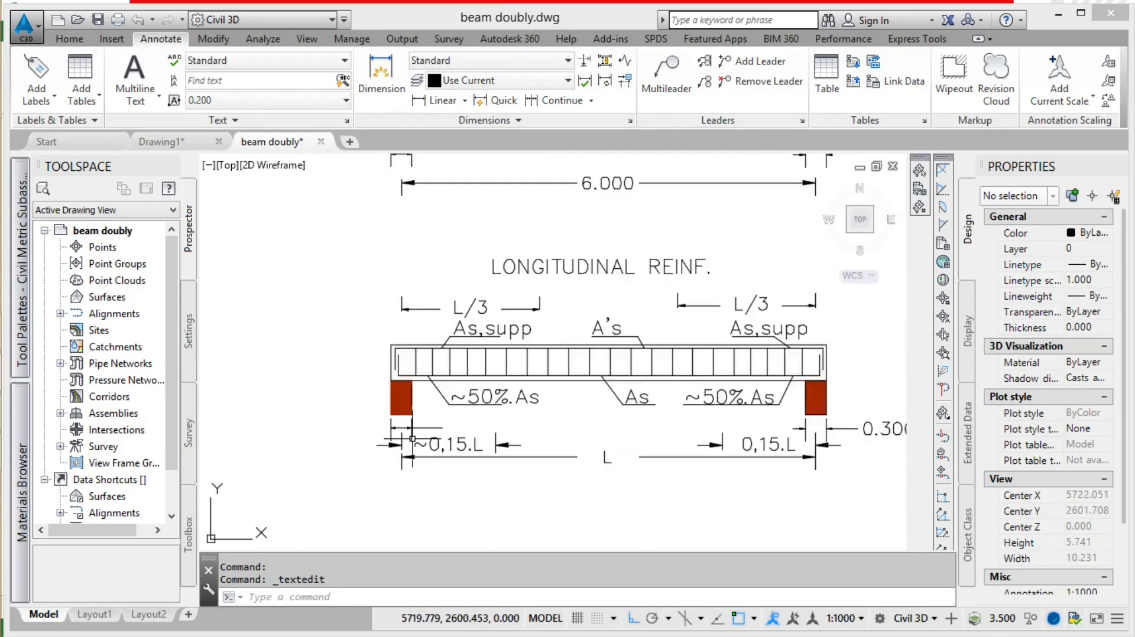
scroll(475, 473, up, 1)
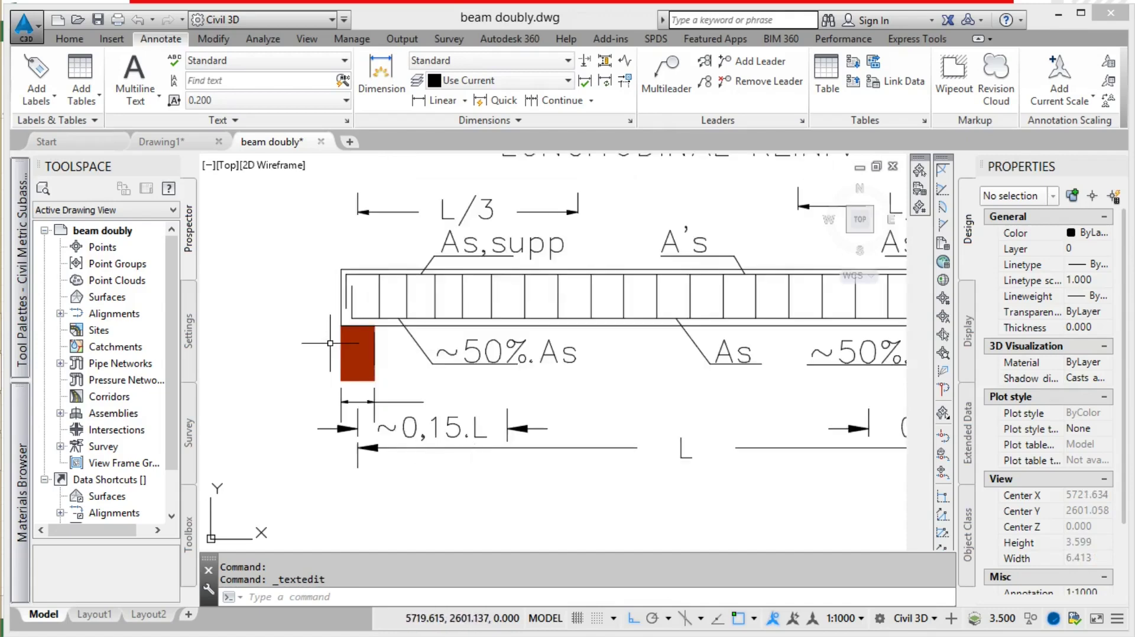
scroll(328, 342, down, 2)
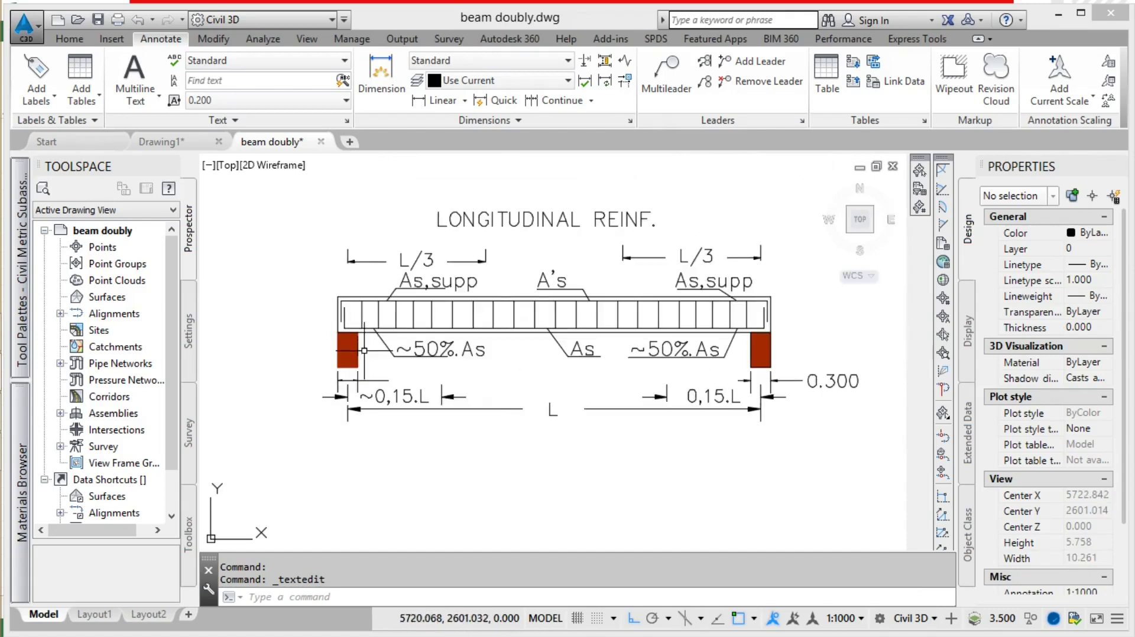
scroll(417, 370, up, 1)
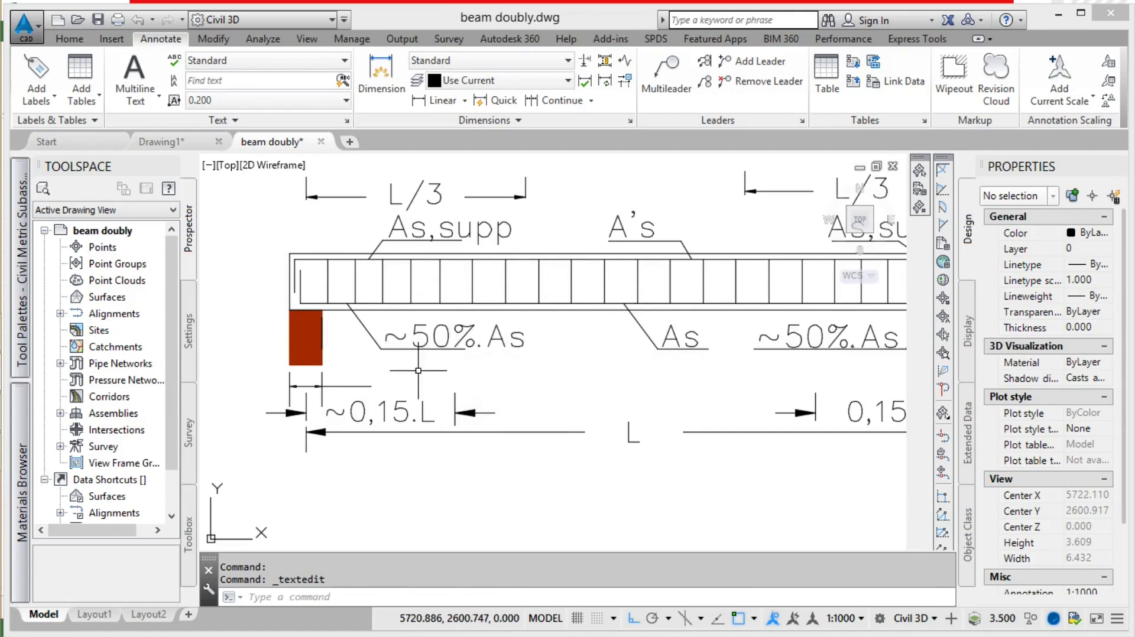
scroll(418, 371, down, 4)
click(356, 413)
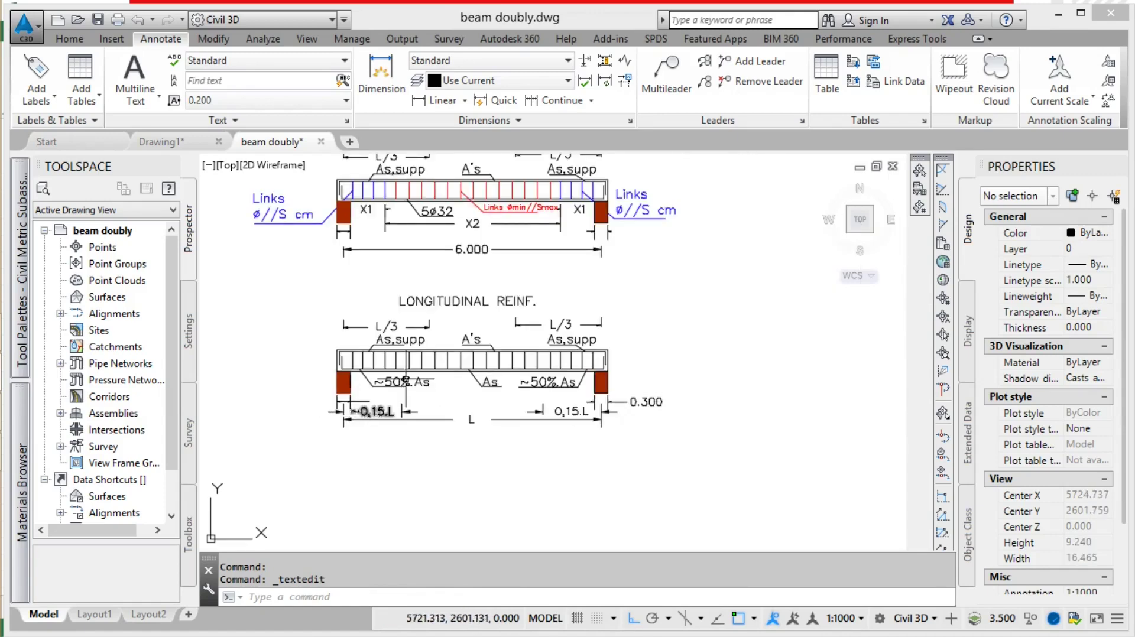
text(~)
click(381, 424)
scroll(381, 424, up, 4)
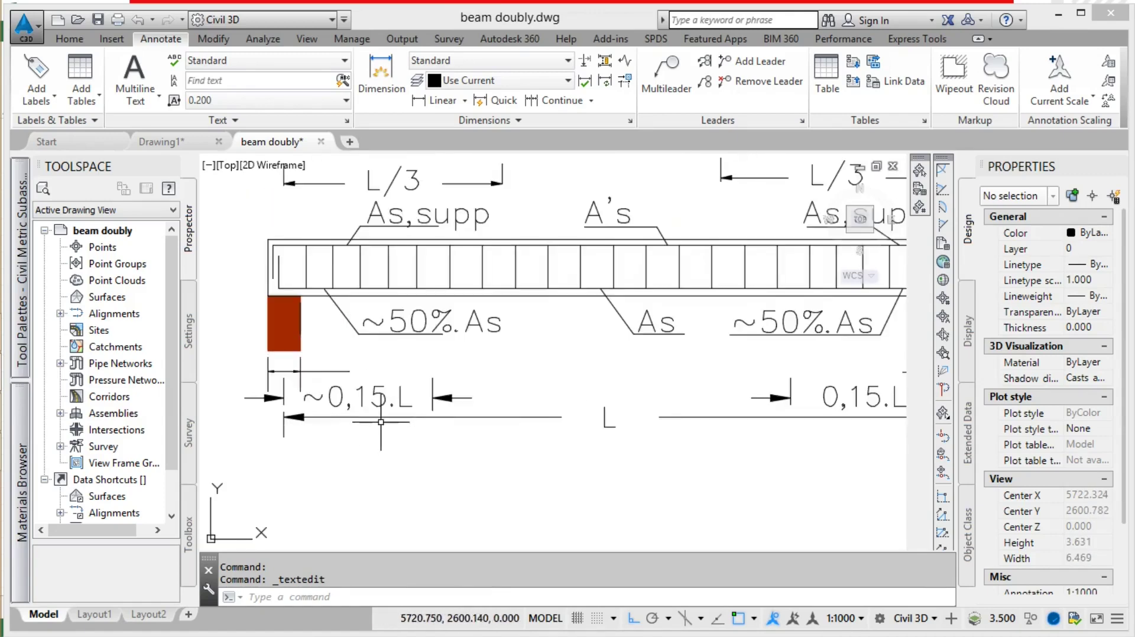
scroll(671, 329, down, 4)
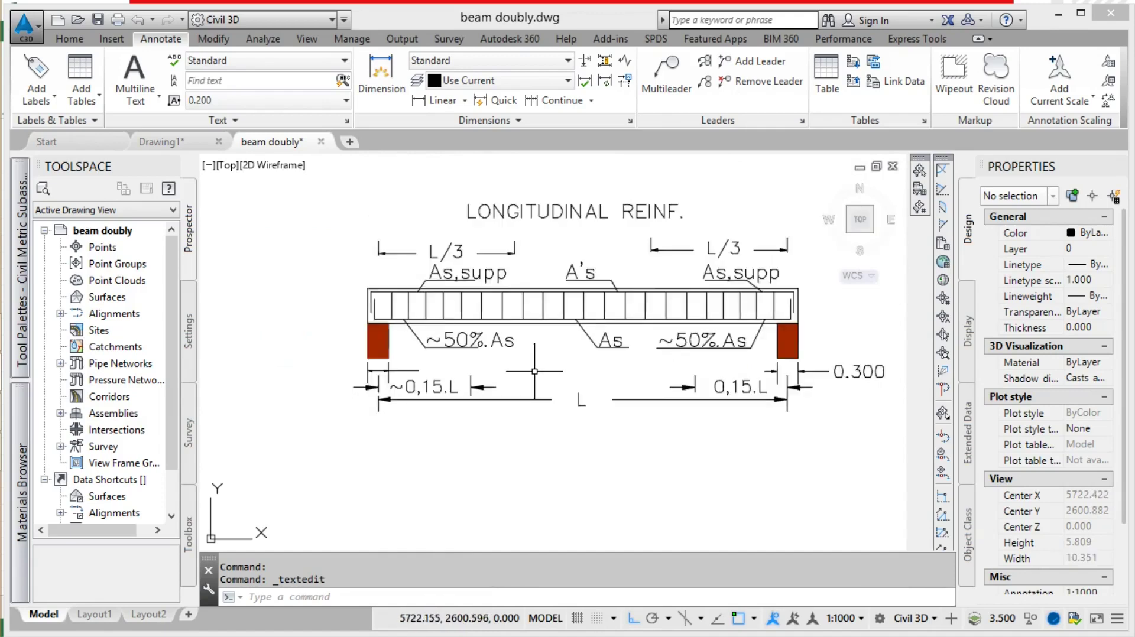
scroll(530, 175, up, 4)
scroll(529, 174, down, 2)
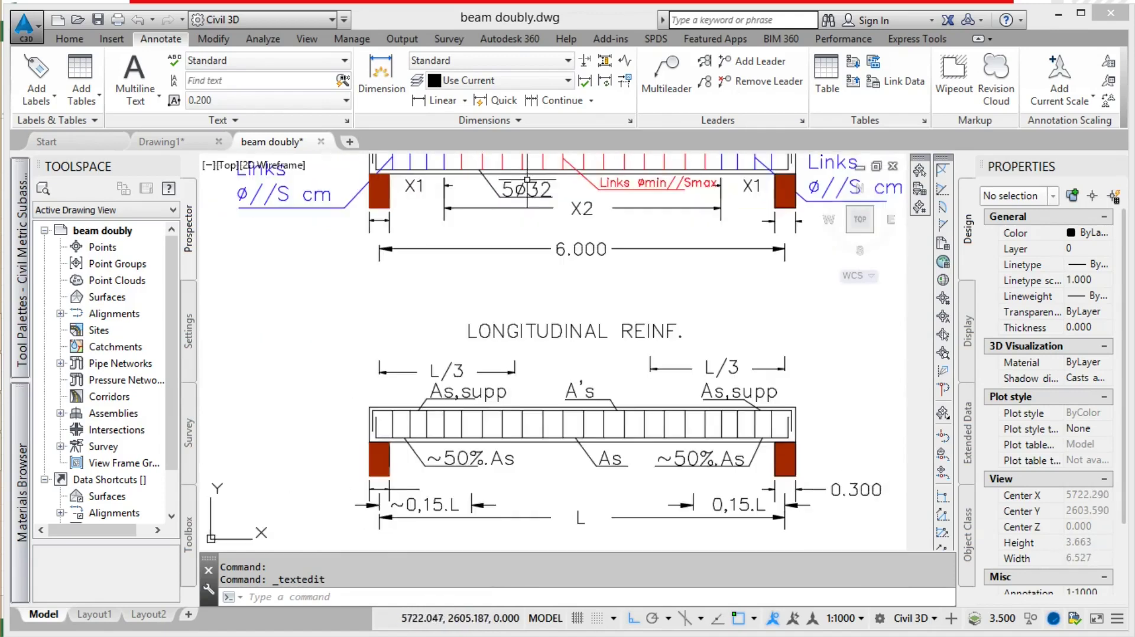
Step: Switch to the Lajes varias.xlsx workbook in Excel, check the beam sketch's bottom and top midspan rebars, and return to beam doubly.dwg
click(33, 332)
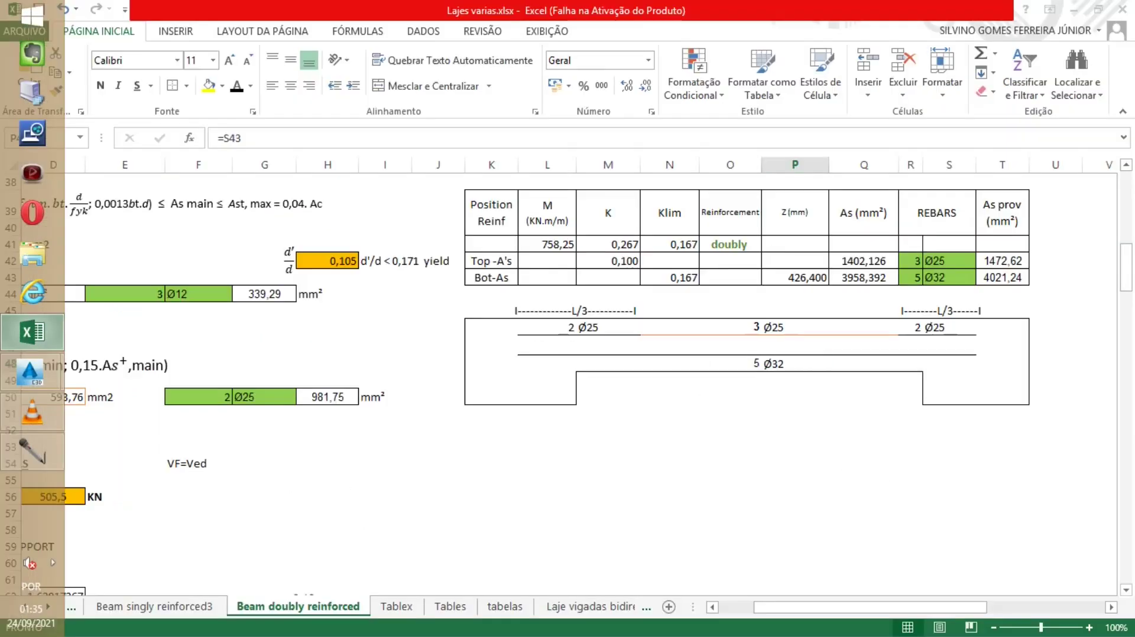
click(771, 363)
click(730, 497)
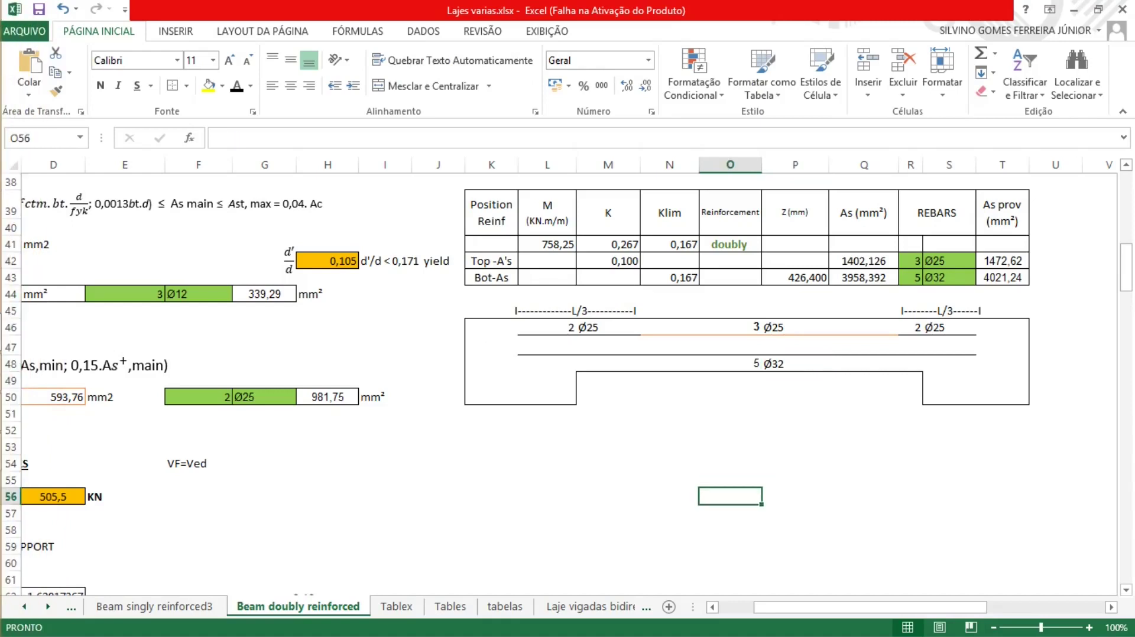
click(547, 363)
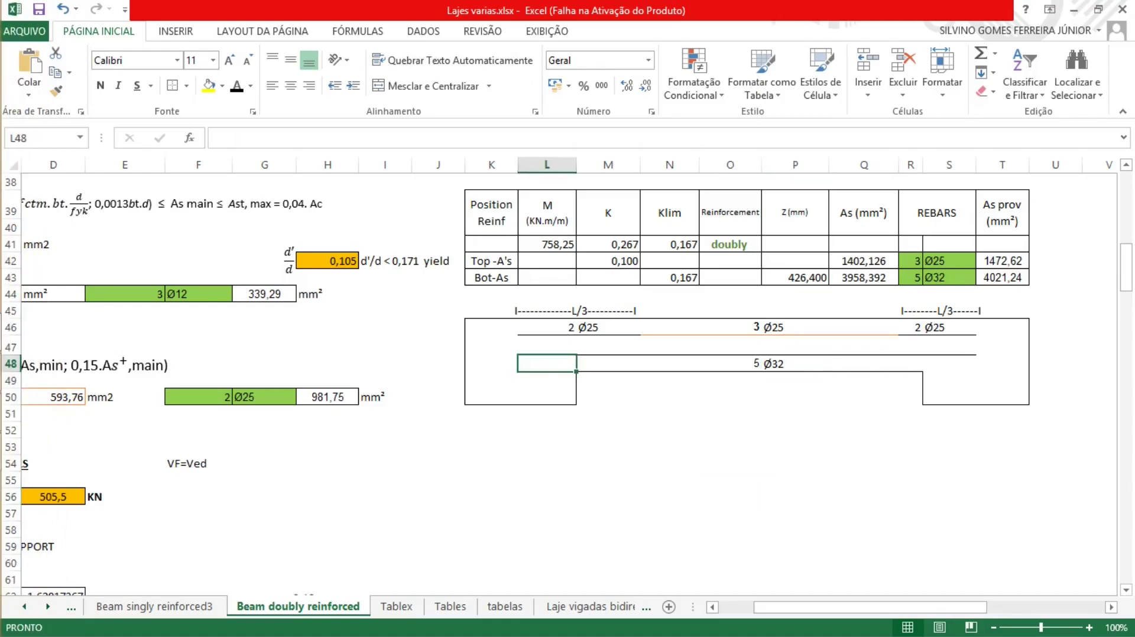
click(949, 363)
drag(827, 607, 793, 607)
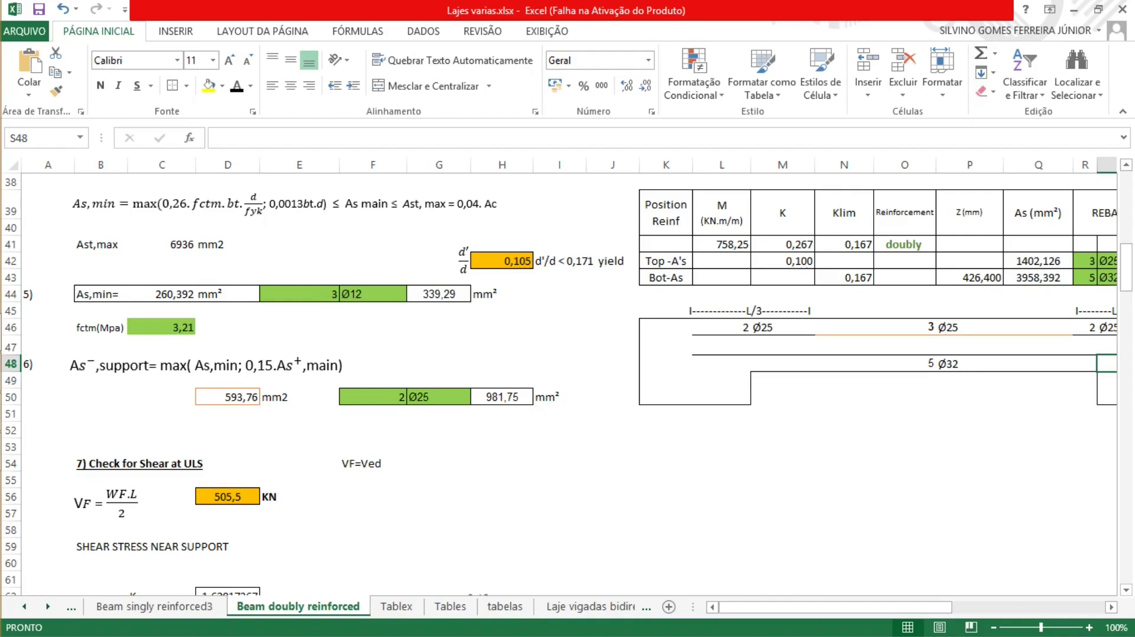
click(968, 327)
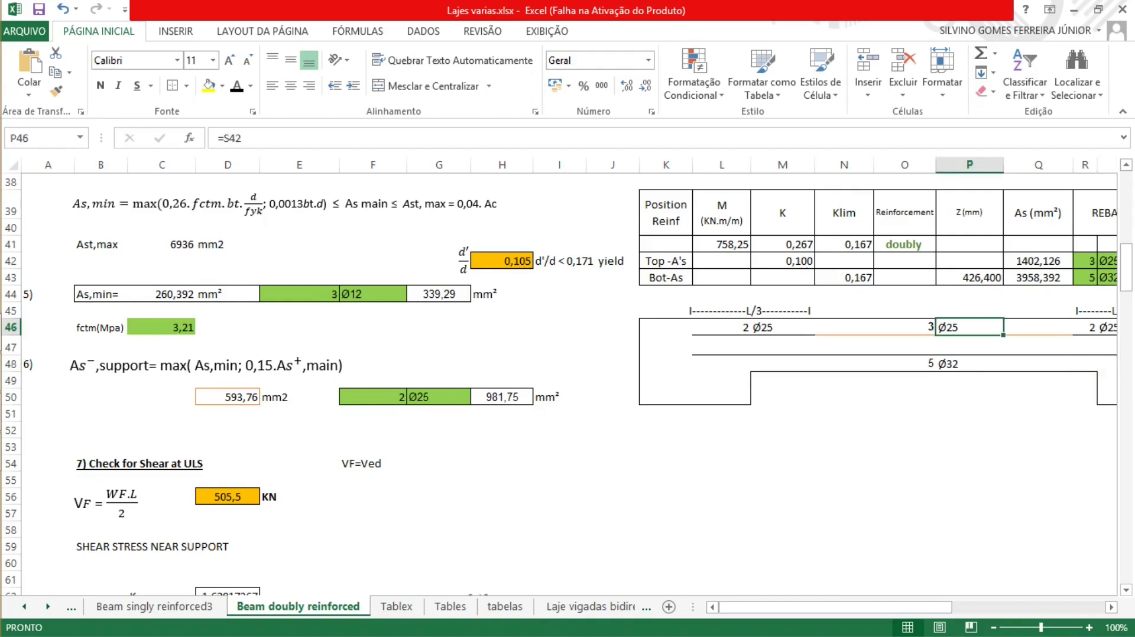
mouse_move(32, 372)
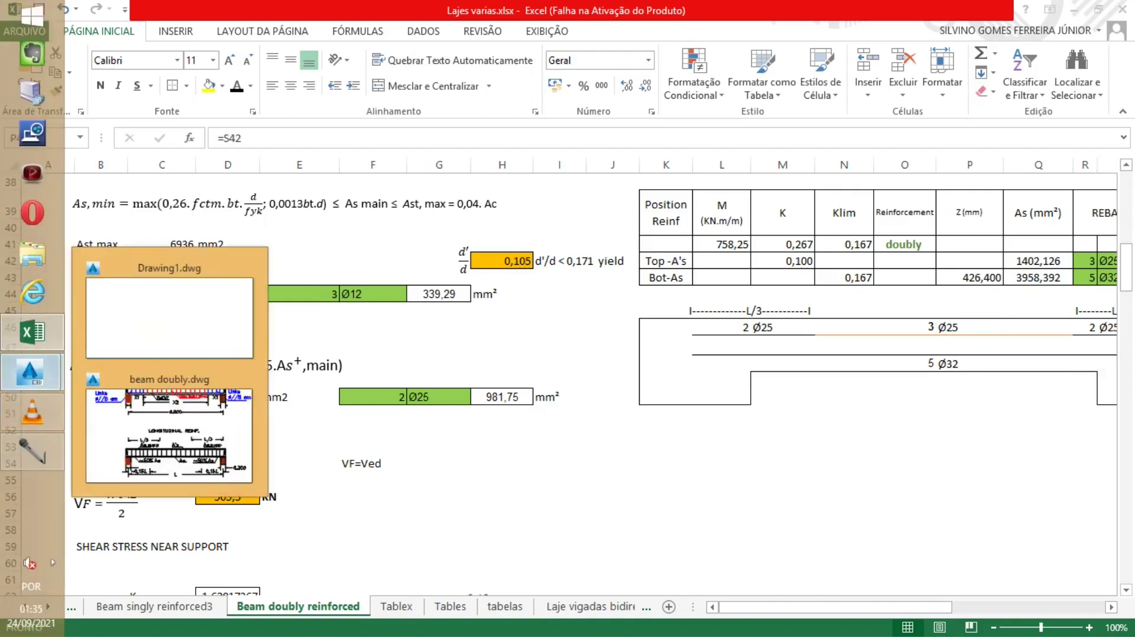
click(169, 426)
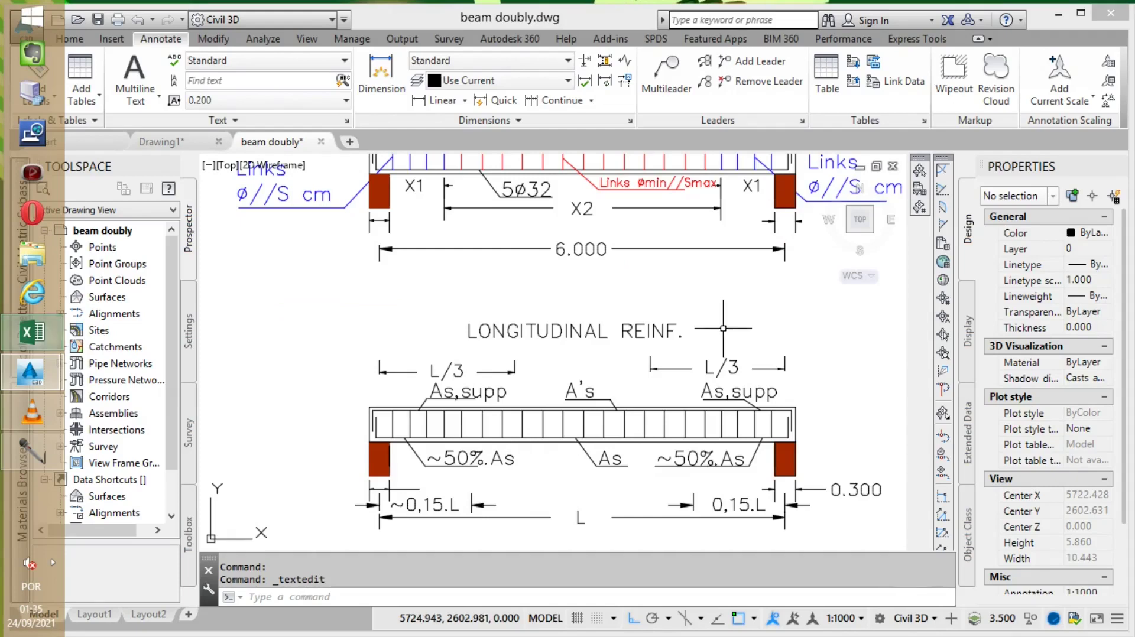
Step: Replace the upper beam's top midspan rebar label A's with 3Ø25, reusing the copied Ø symbol
scroll(562, 401, down, 2)
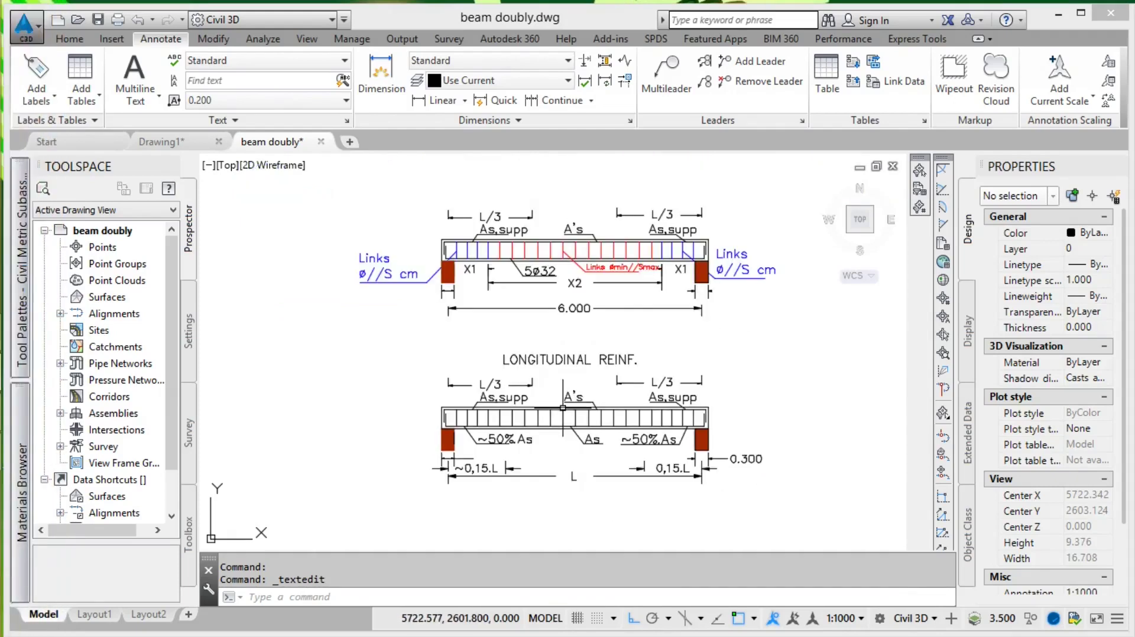
scroll(574, 226, up, 4)
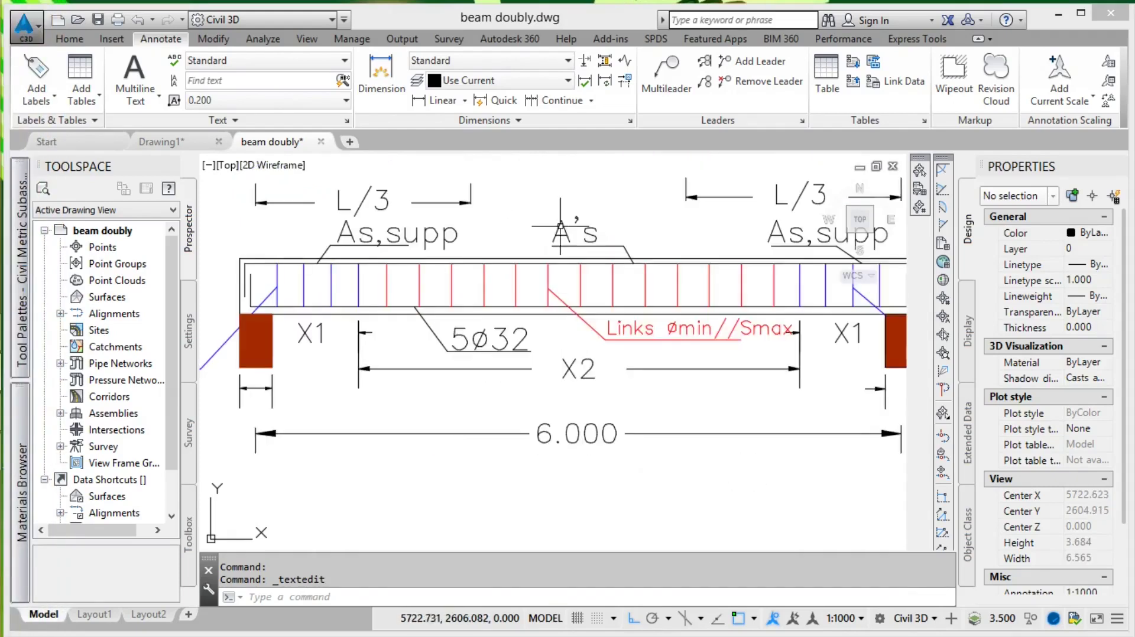
double_click(573, 226)
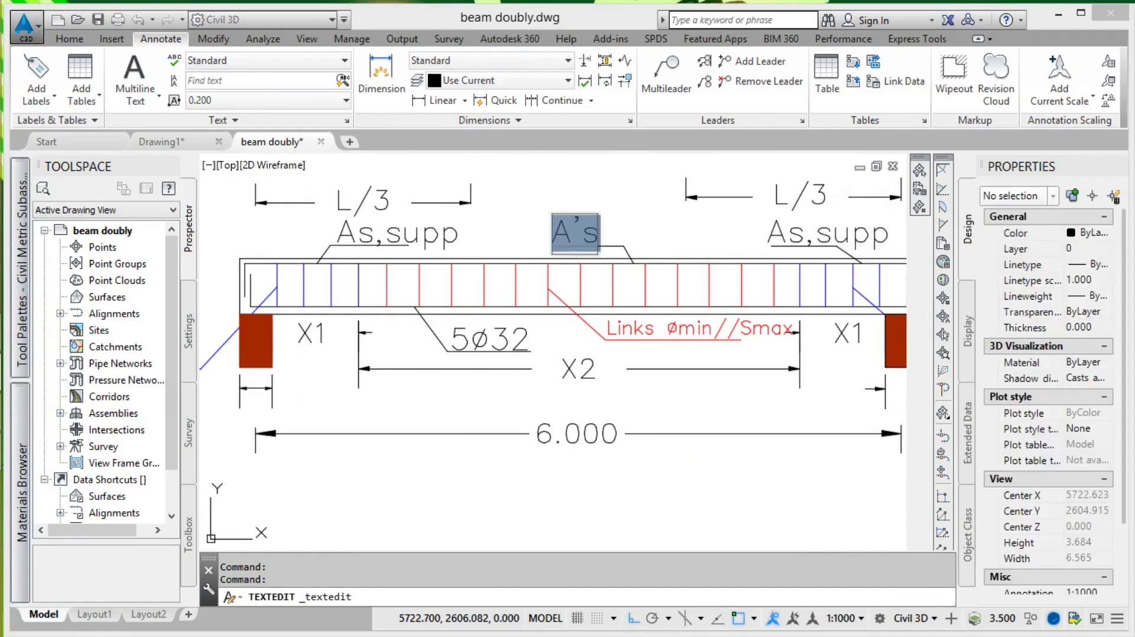
click(602, 231)
drag(601, 230, 552, 232)
text(3)
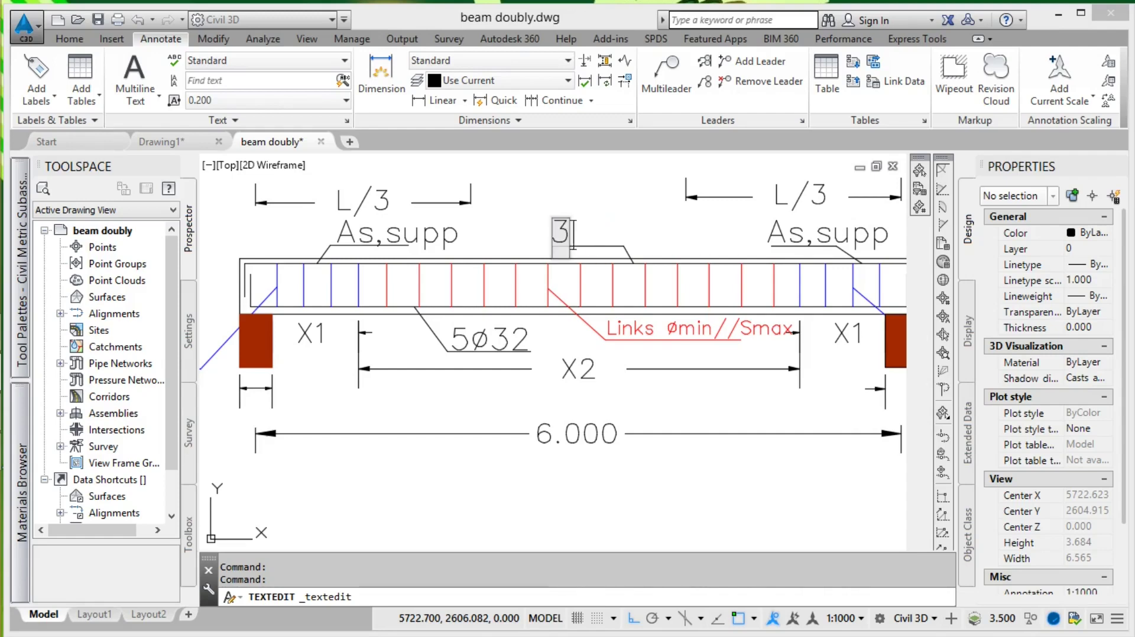
right_click(573, 234)
click(609, 321)
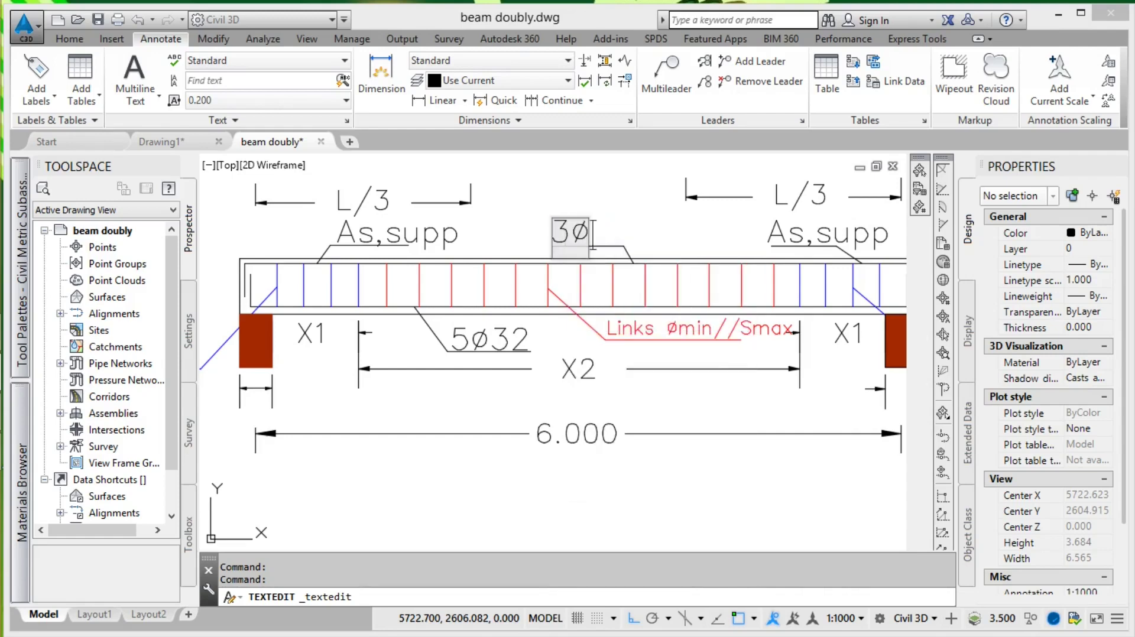
text(25)
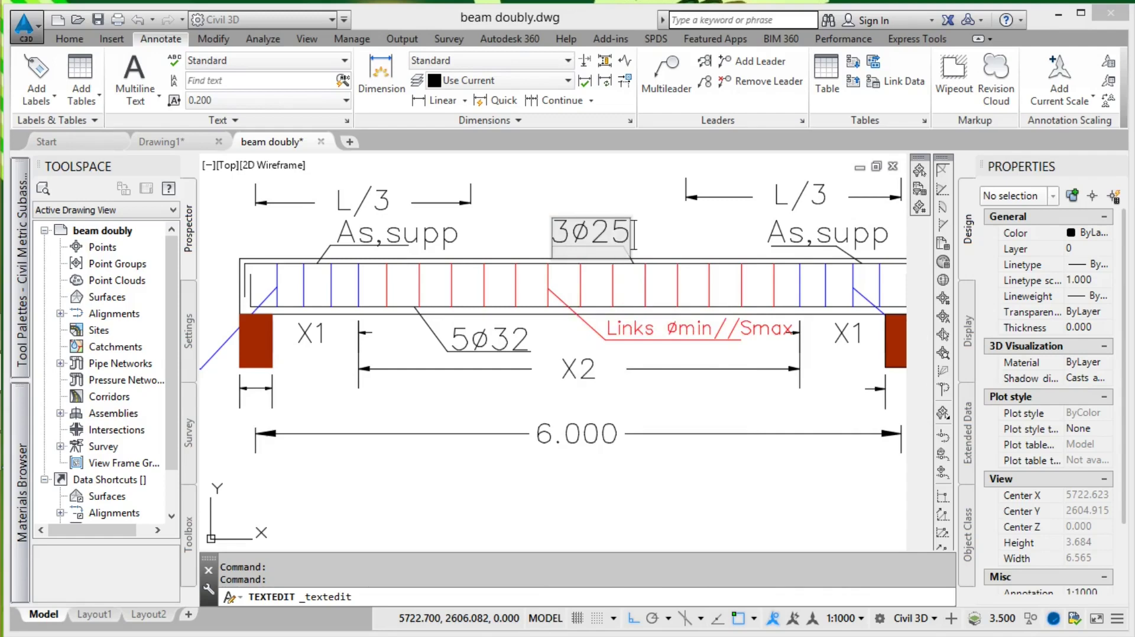
key(Return)
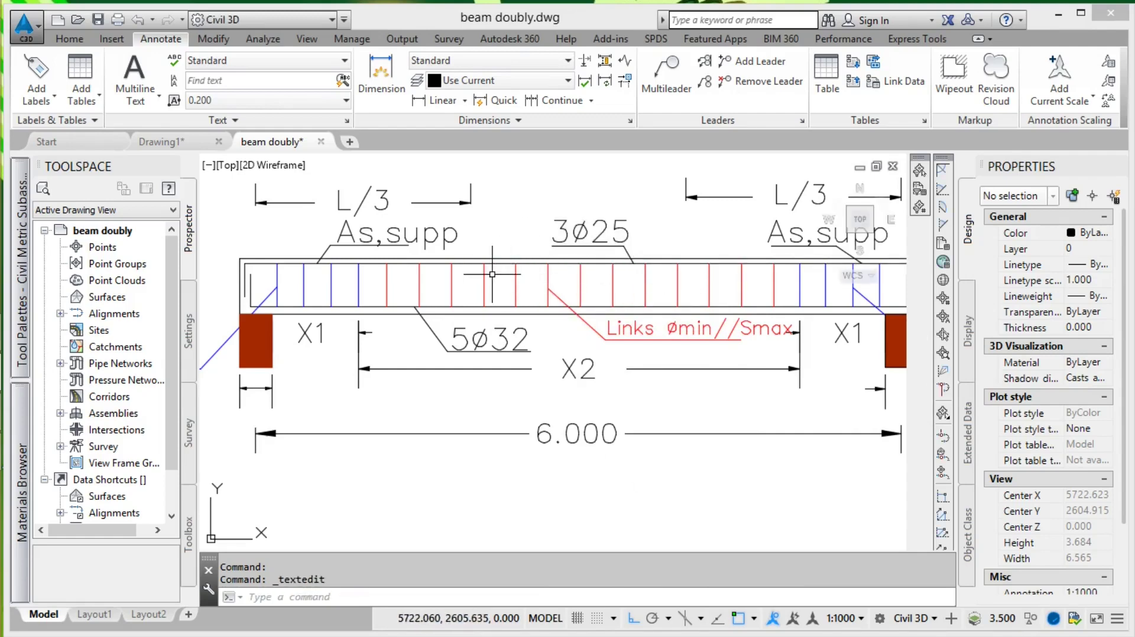
Step: Switch to the Lajes varias.xlsx workbook in Excel and check the support reinforcement in section 6 and in the beam sketch
scroll(495, 338, down, 2)
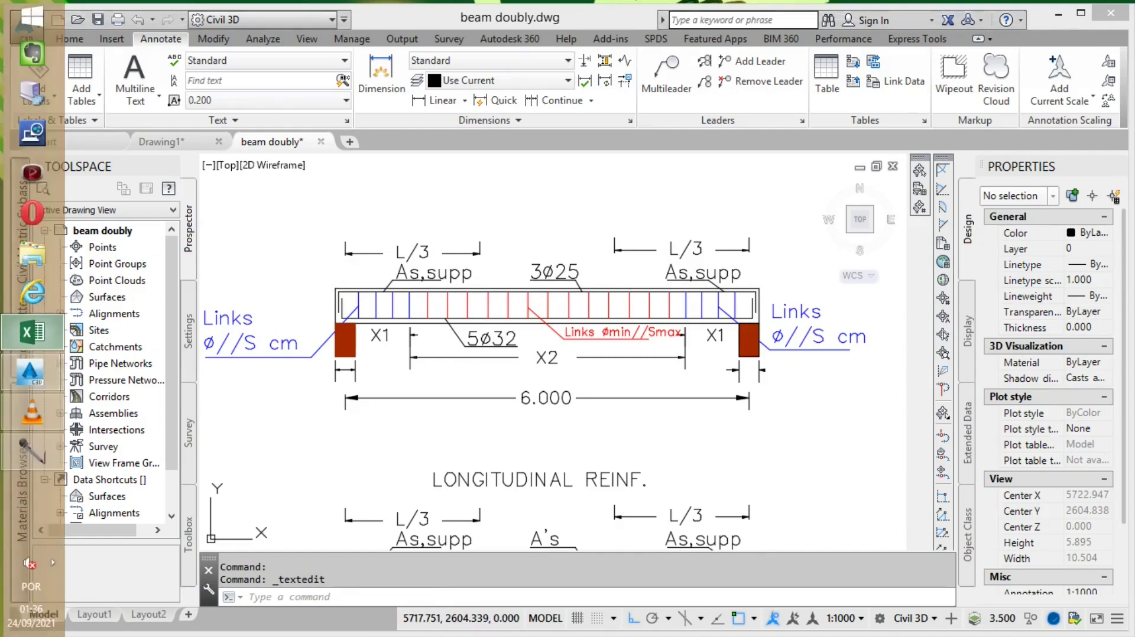
click(33, 332)
click(559, 479)
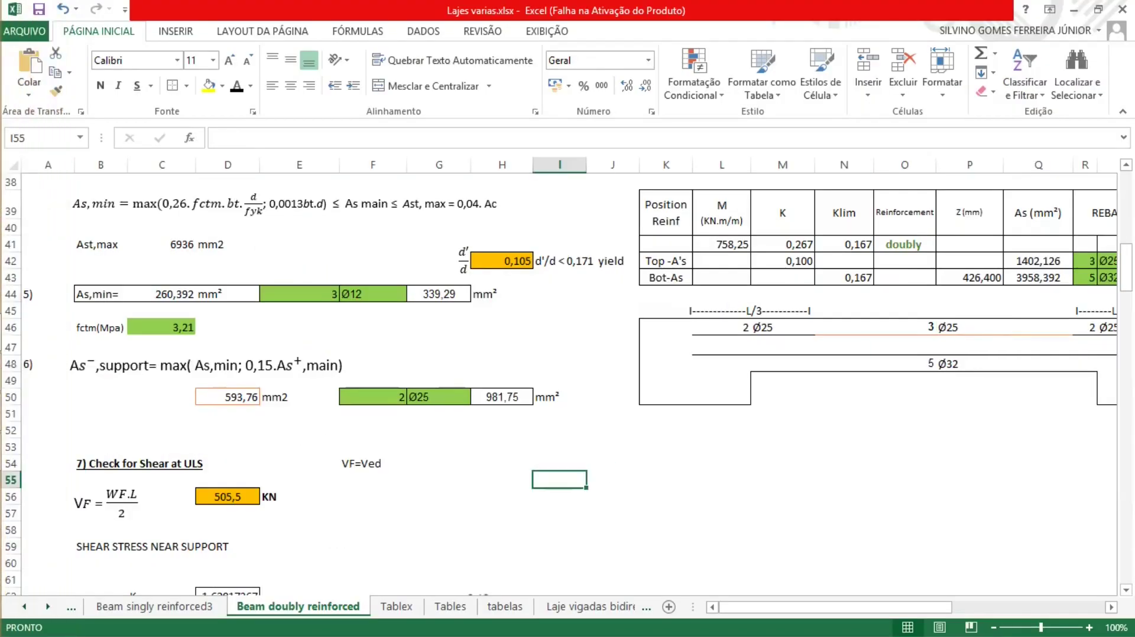
click(101, 397)
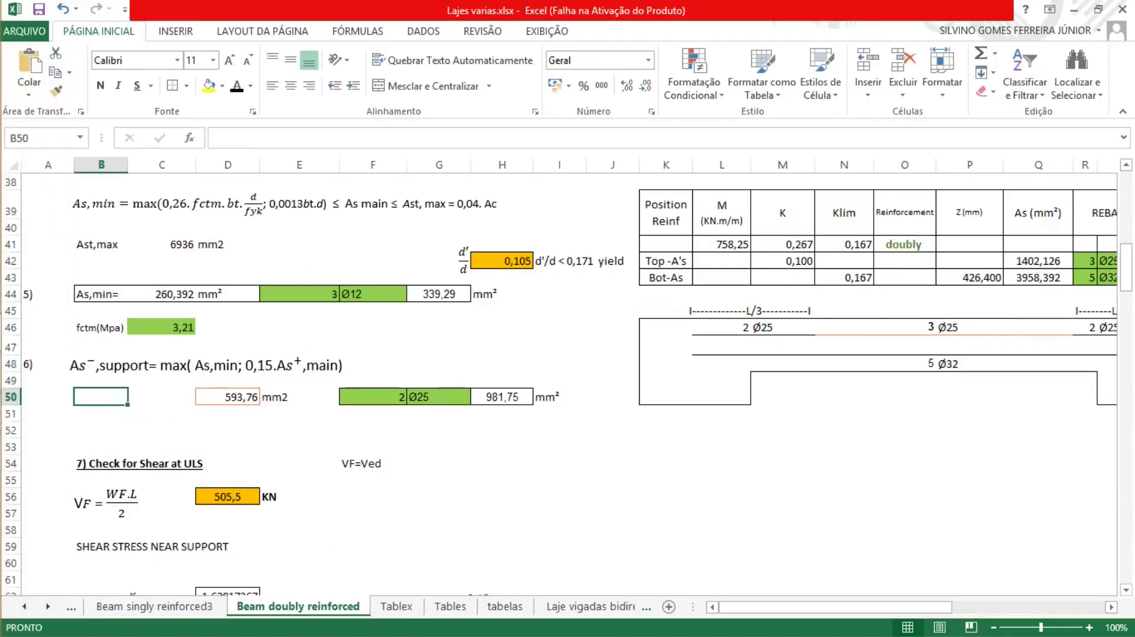
click(373, 397)
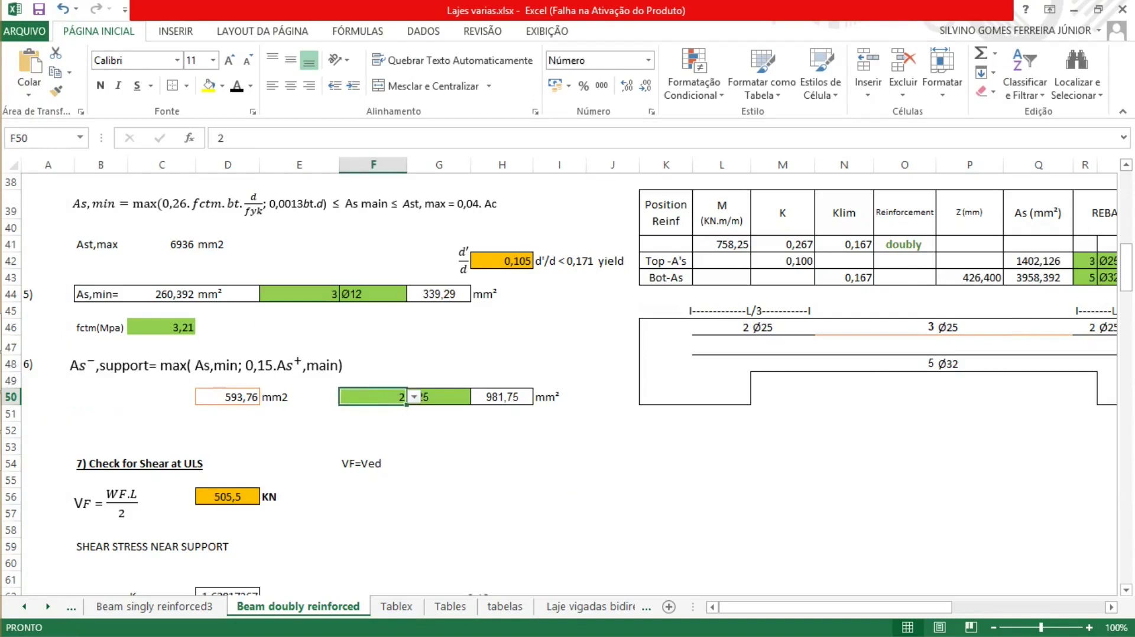
click(501, 397)
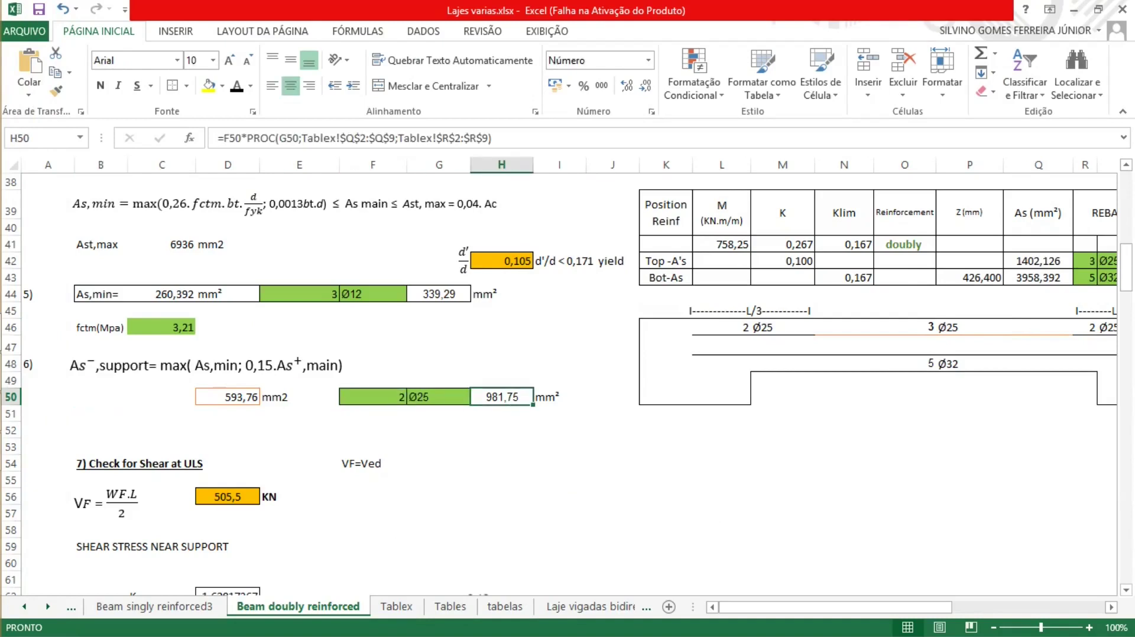
drag(782, 327, 721, 327)
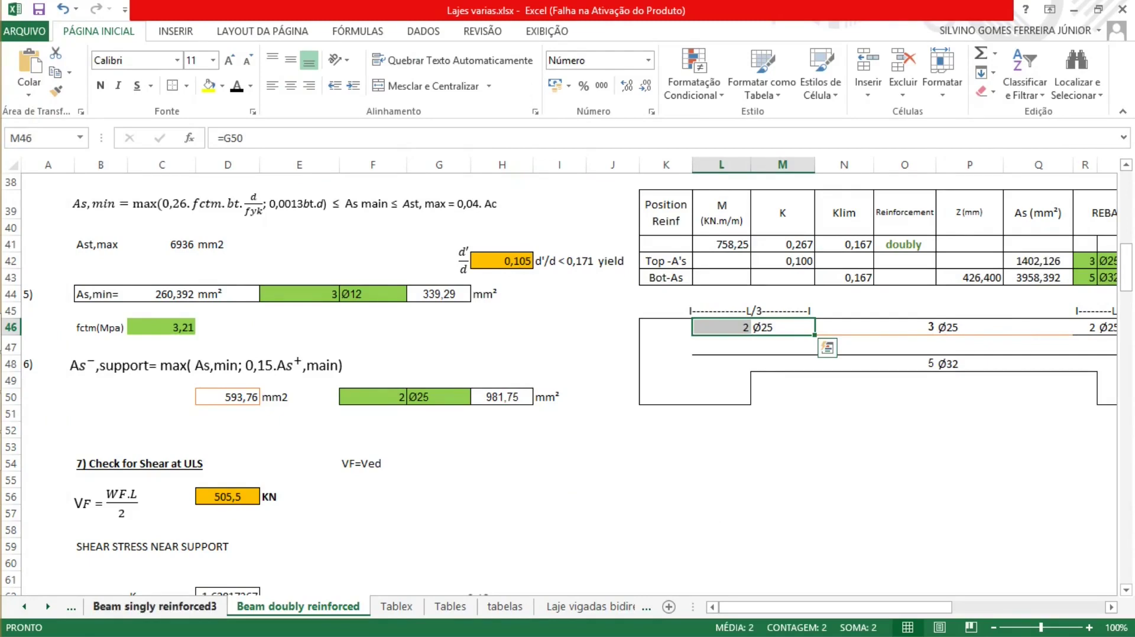
Step: Look at the Beam singly reinforced3 sheet, go back to Beam doubly reinforced, and return to the beam doubly.dwg drawing
click(155, 607)
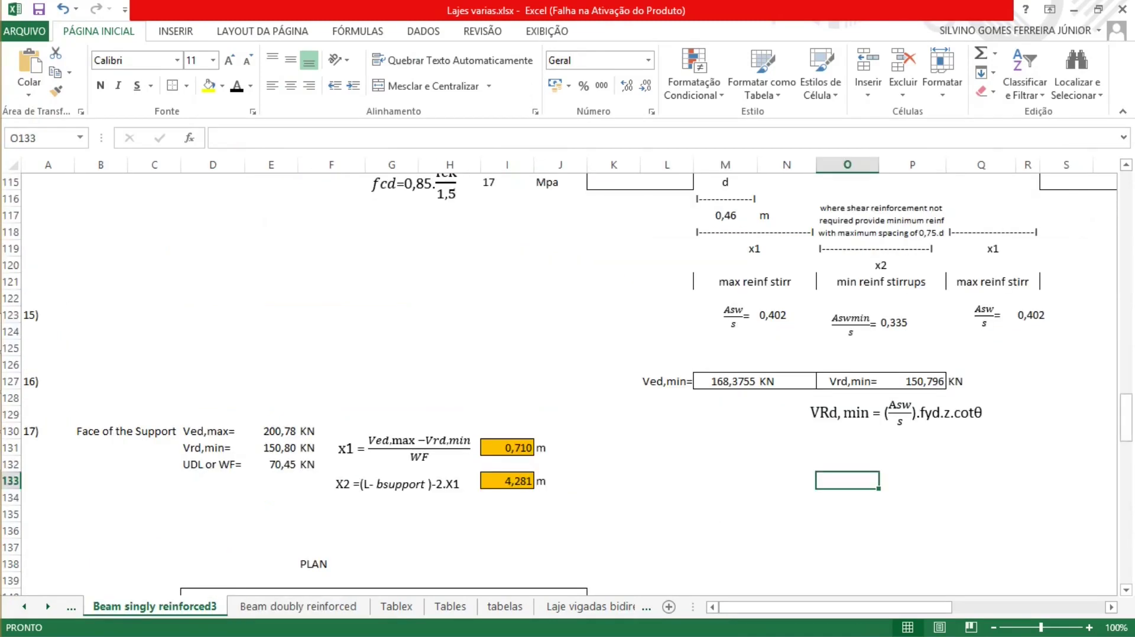
click(725, 497)
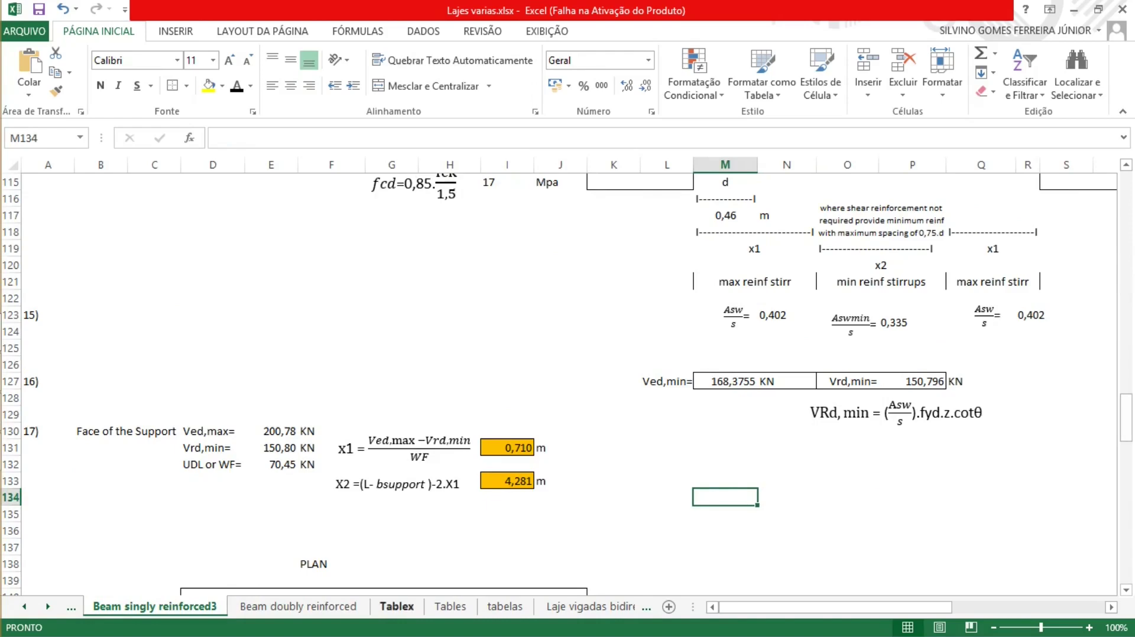
click(298, 607)
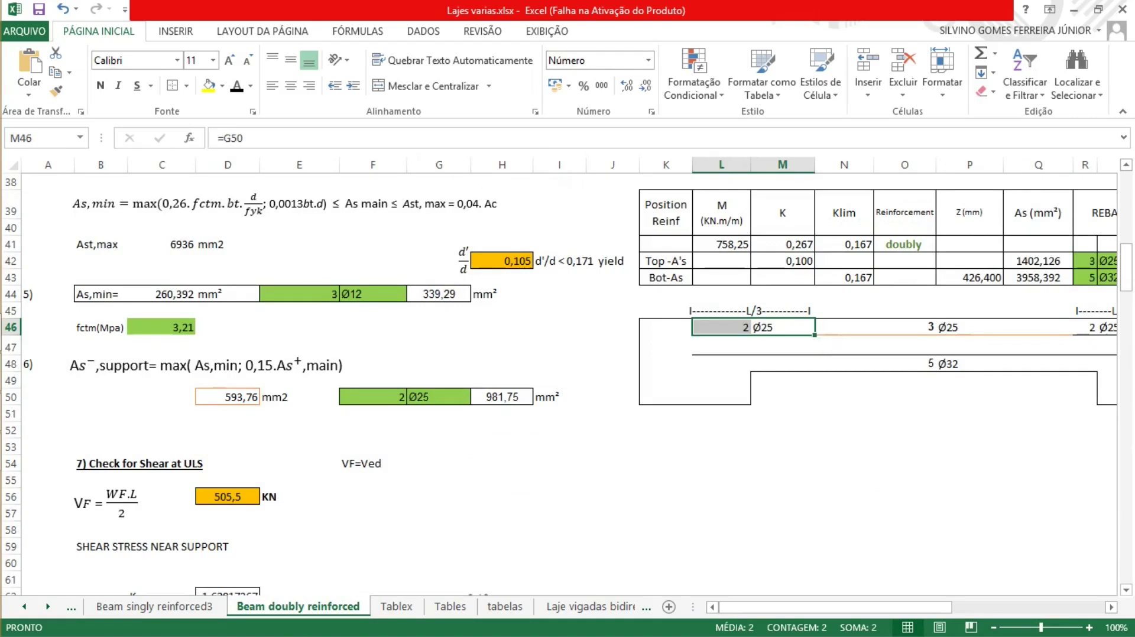
mouse_move(30, 373)
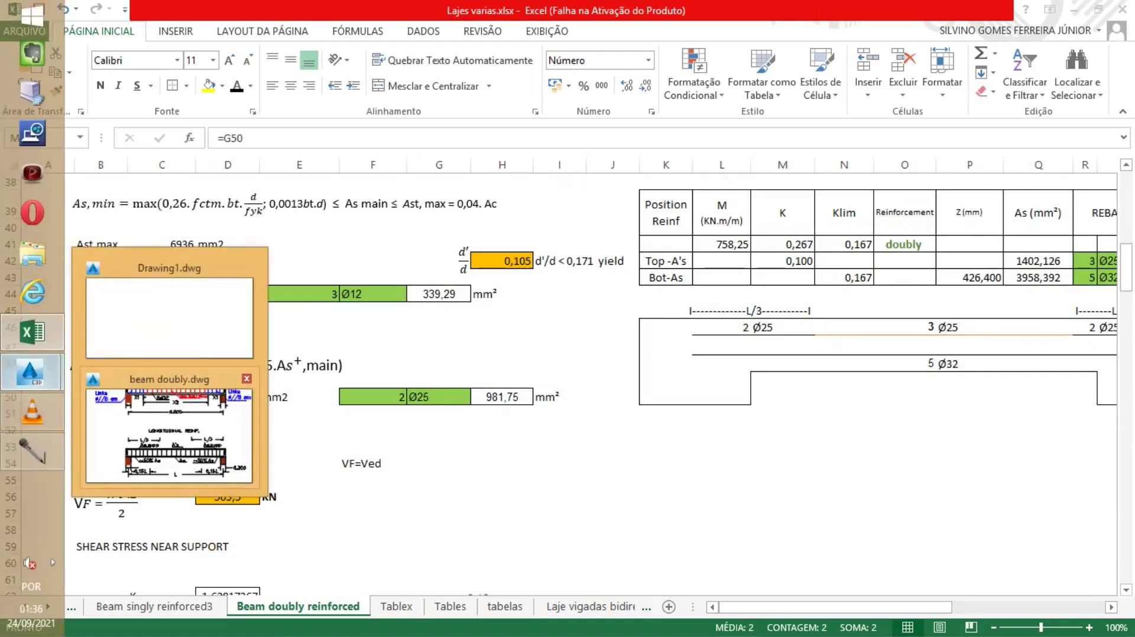
click(169, 434)
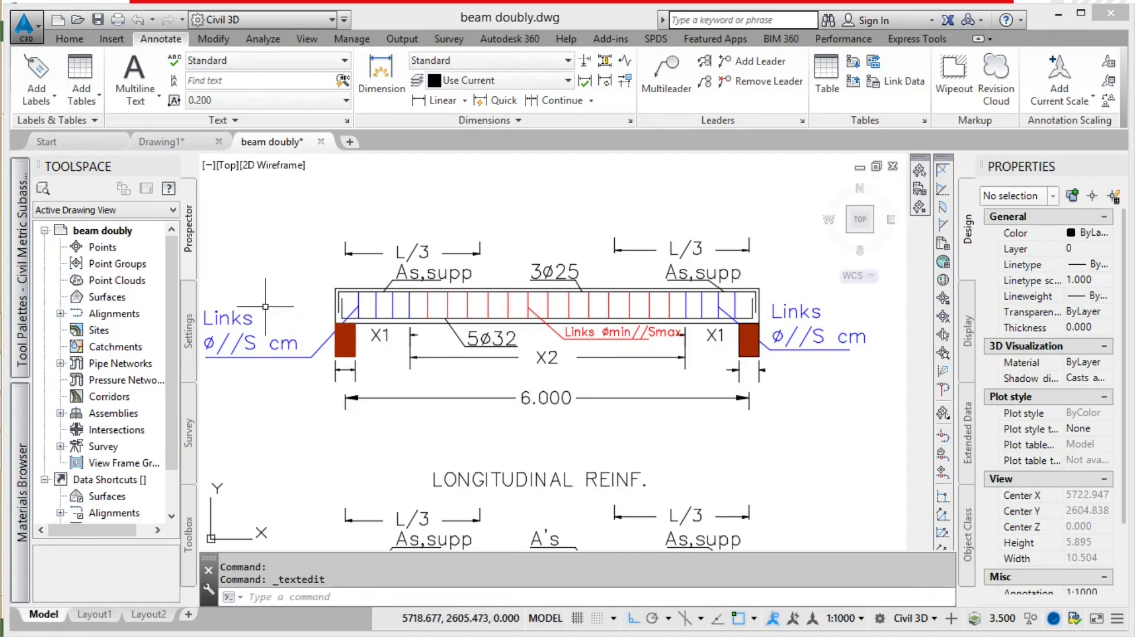
Step: Replace the As,supp label above the upper beam's left support with 2Ø25, reusing the copied Ø symbol
scroll(296, 283, up, 2)
scroll(319, 278, down, 2)
scroll(366, 301, down, 2)
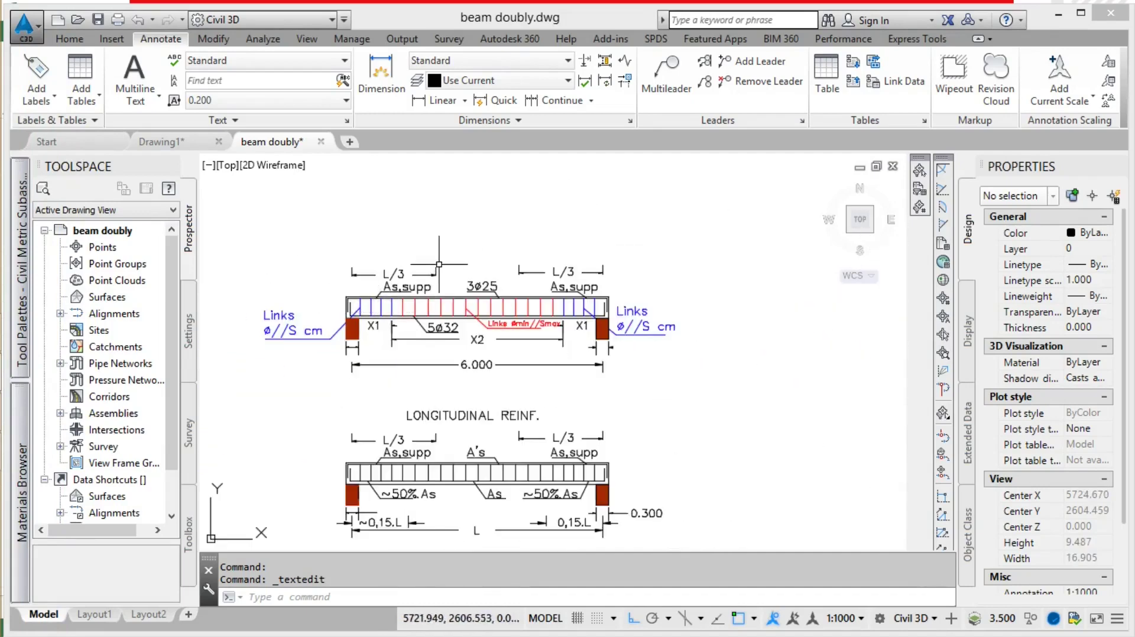
scroll(390, 289, up, 5)
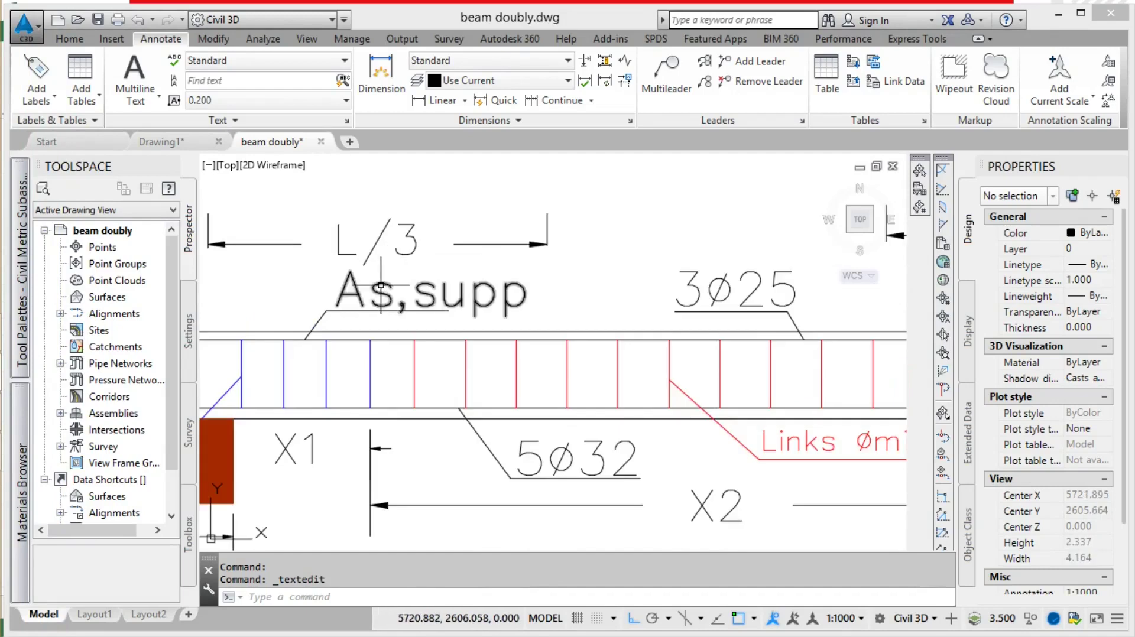
double_click(384, 287)
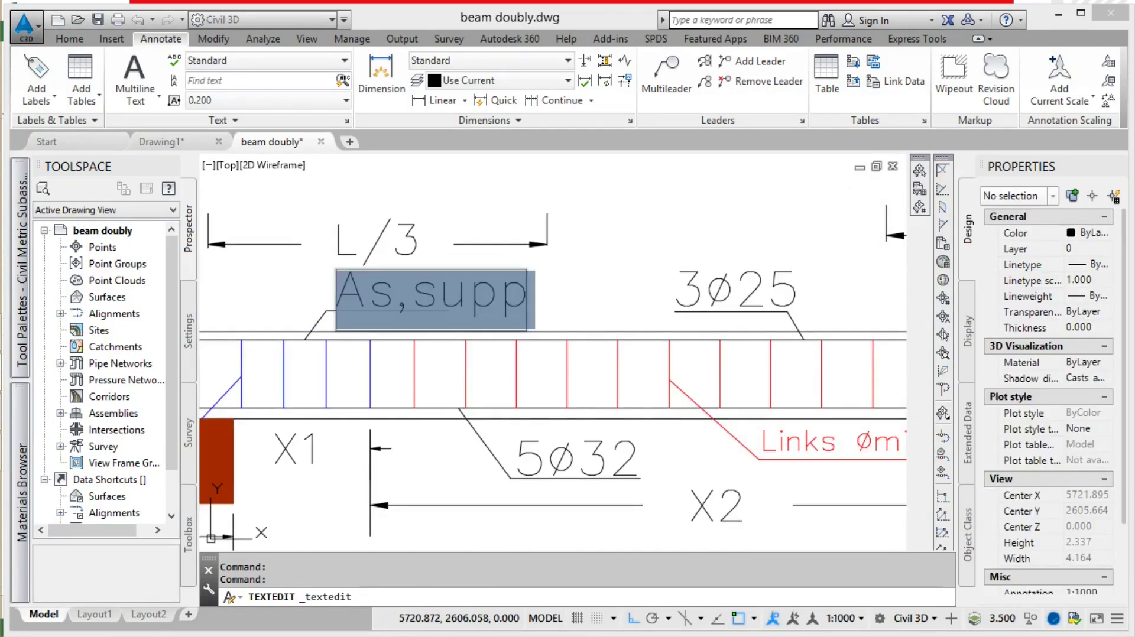
text(2)
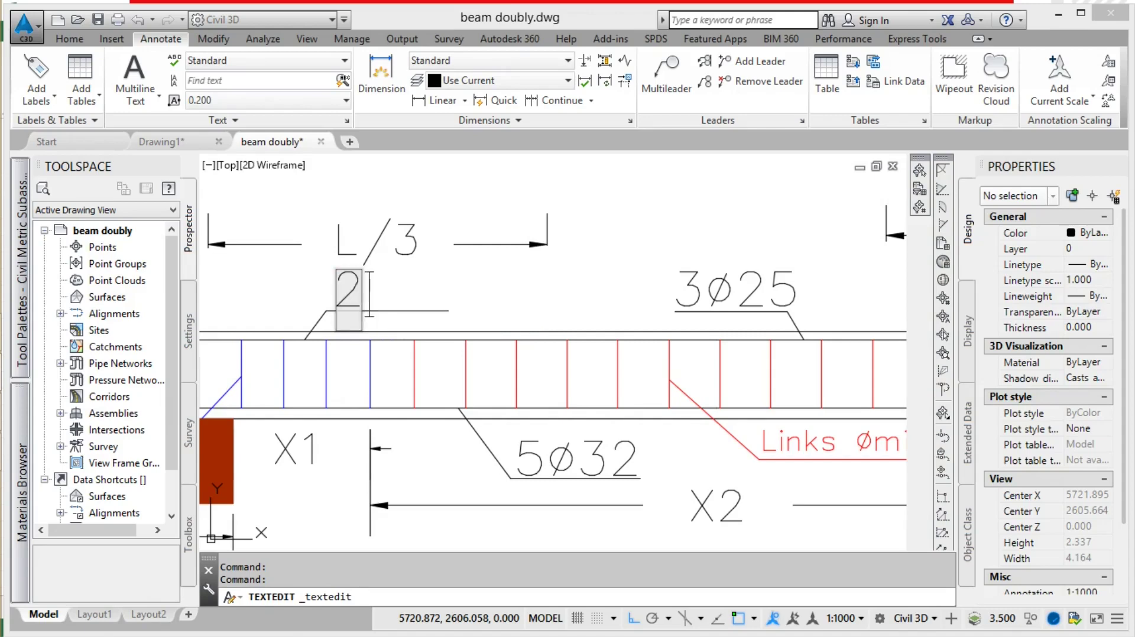
right_click(360, 294)
click(399, 381)
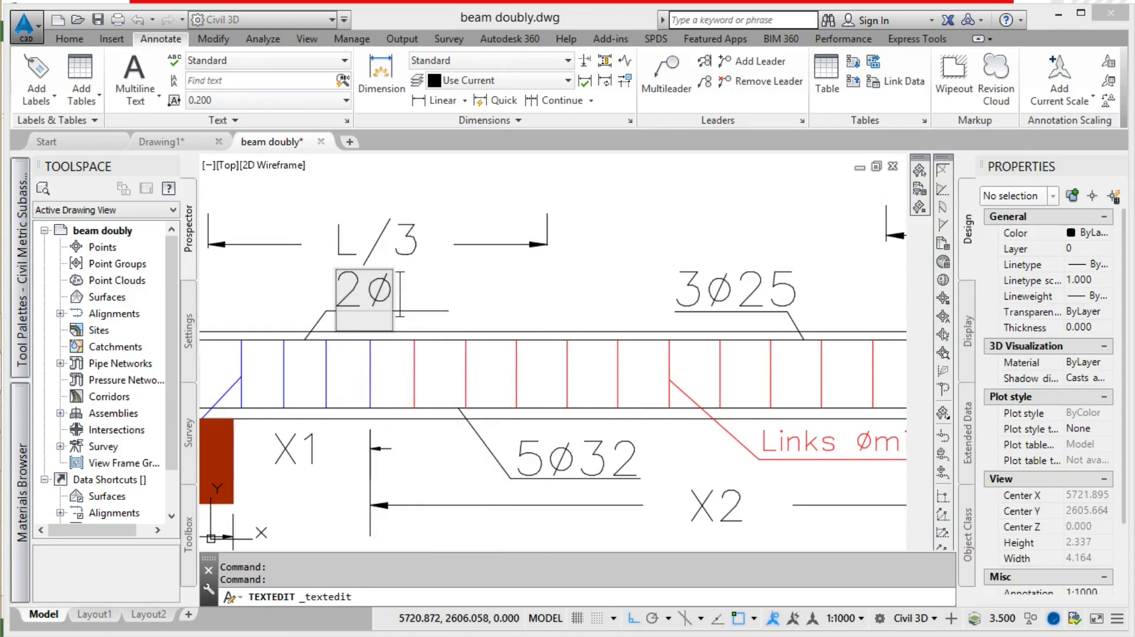
text(25)
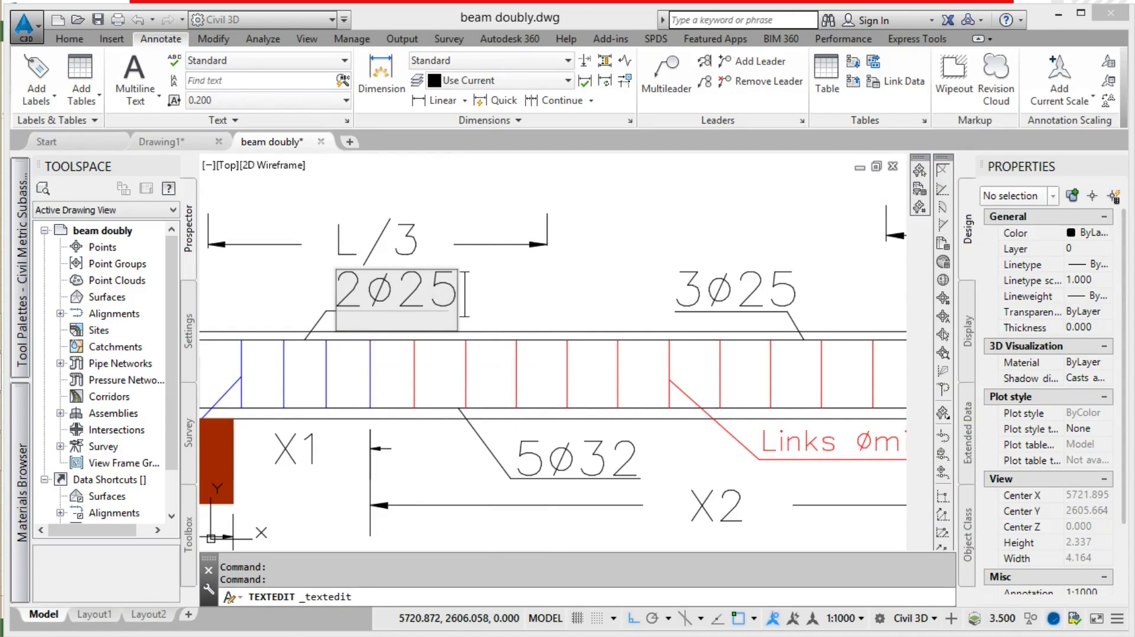
key(Return)
Step: Replace the As,supp label above the upper beam's right support with 2Ø25, reusing the copied Ø symbol
scroll(349, 289, down, 4)
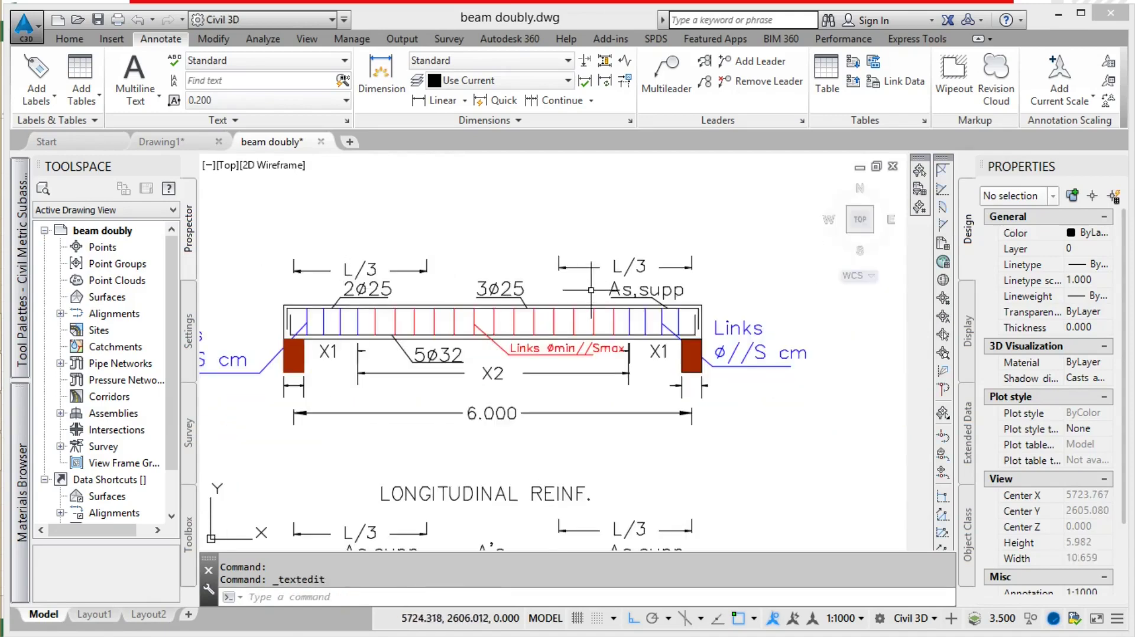
double_click(608, 288)
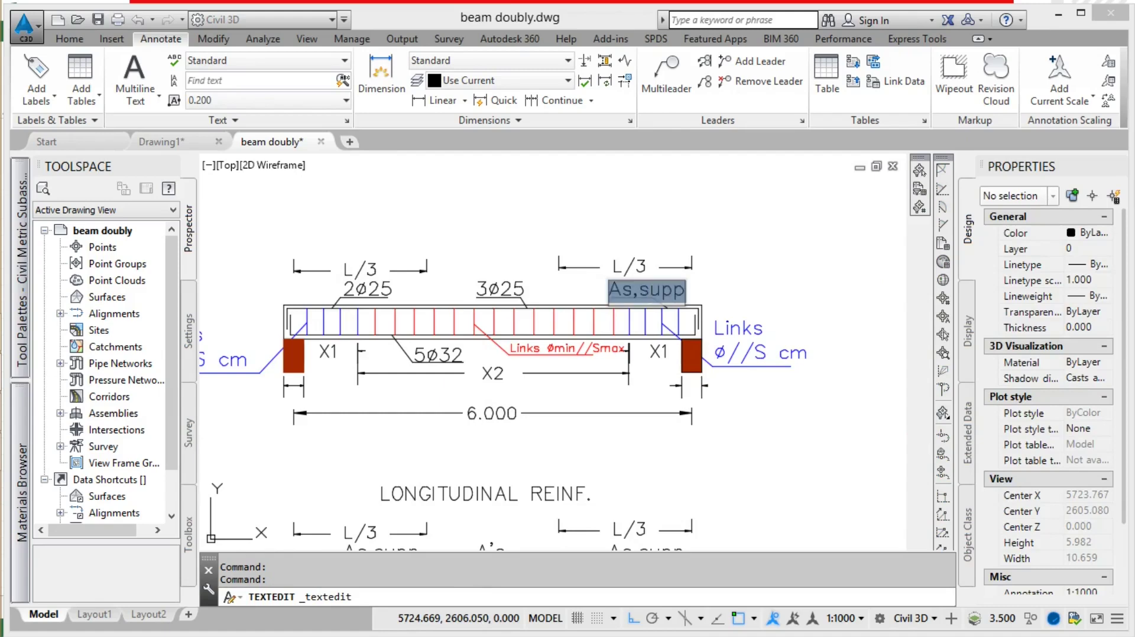
text(2)
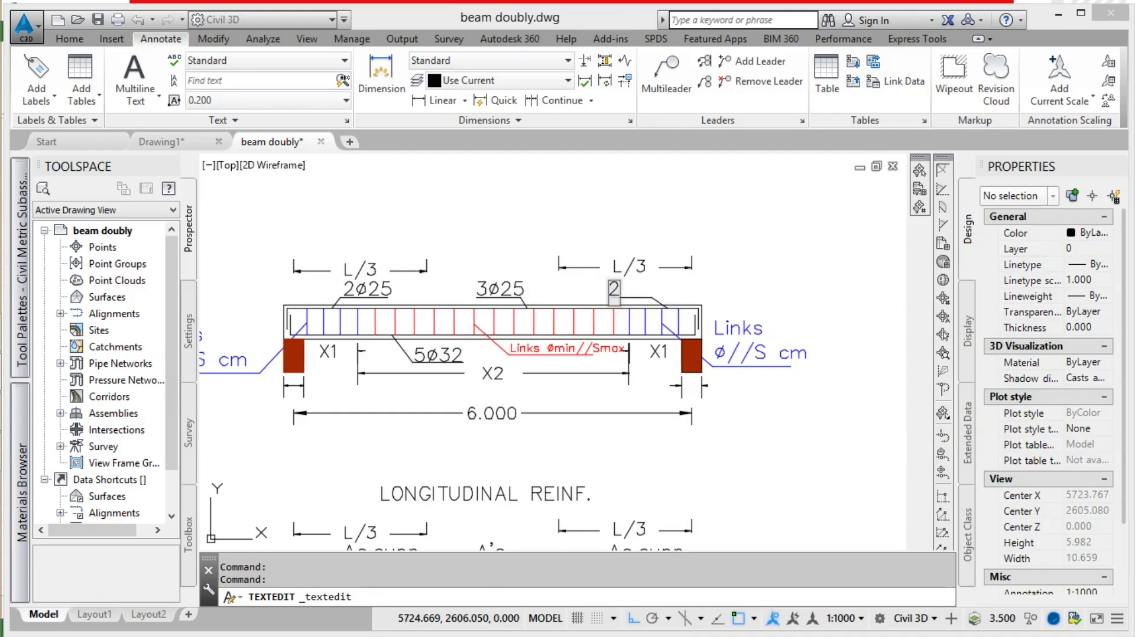
right_click(622, 289)
click(660, 378)
text(25)
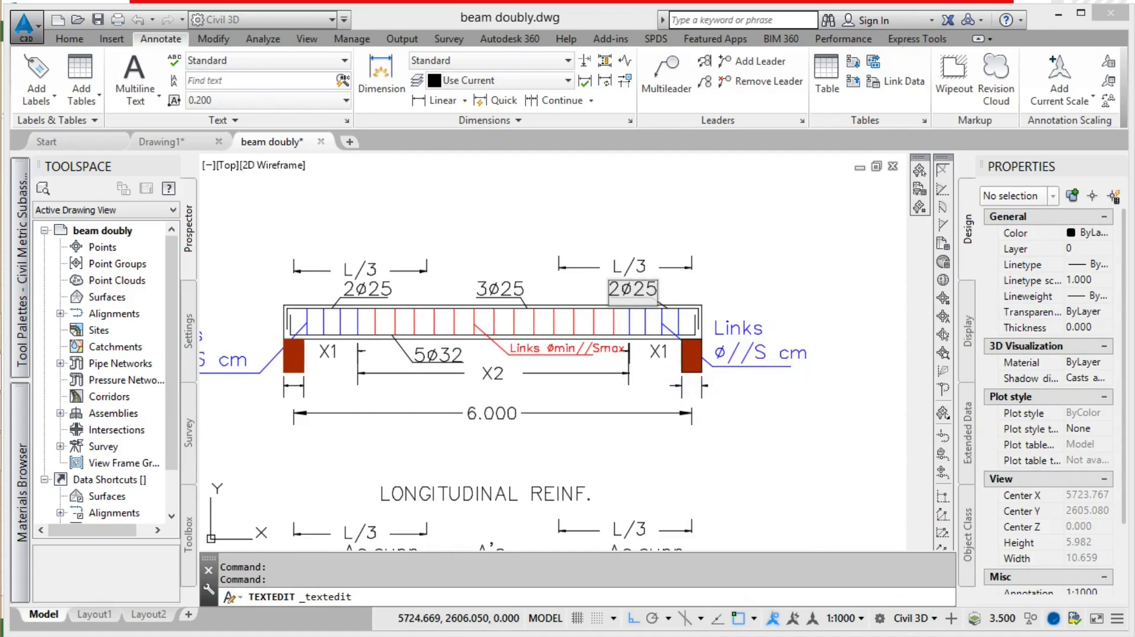
key(Return)
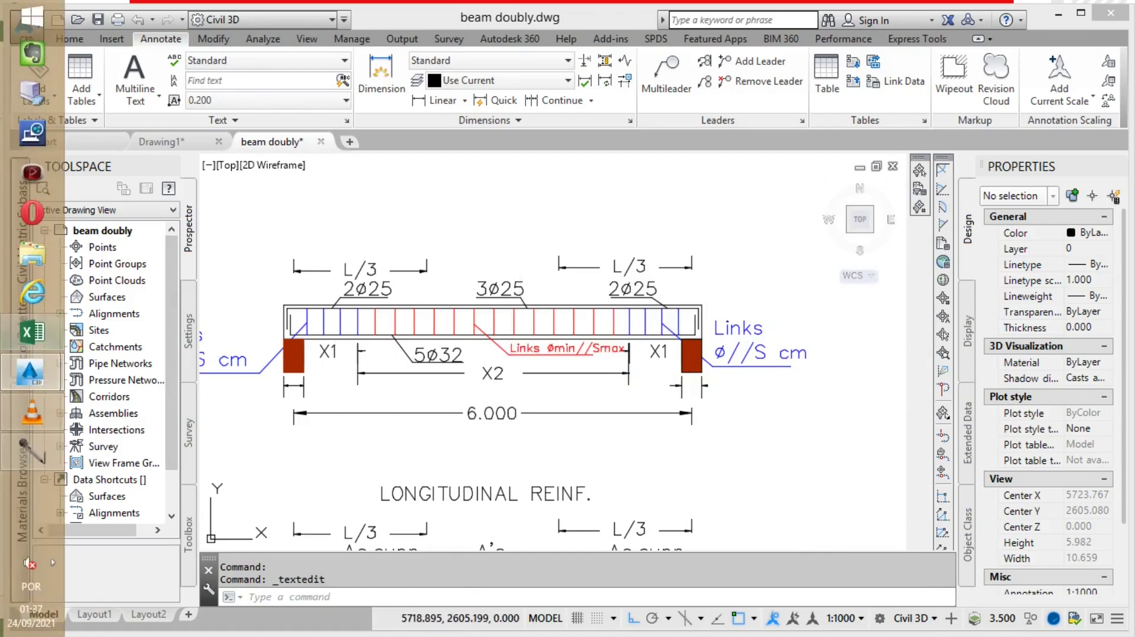
Step: Switch to the Lajes varias.xlsx workbook in Excel and examine section 7, the ULS shear check with the VF = WF.L/2 formula
click(33, 332)
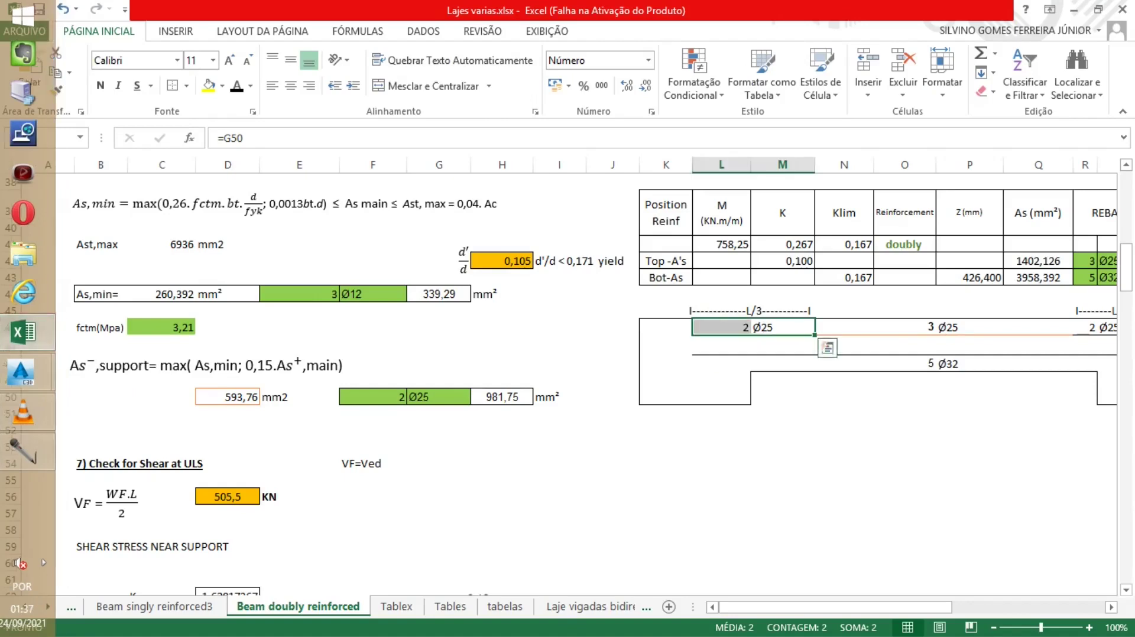
click(904, 430)
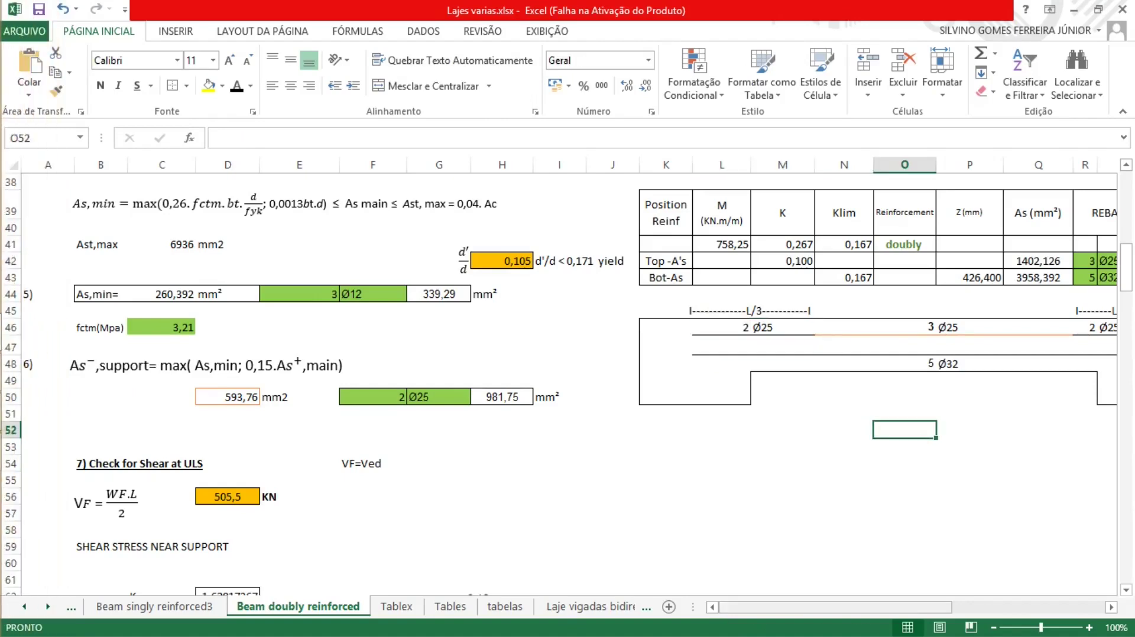
click(885, 607)
scroll(569, 384, down, 1)
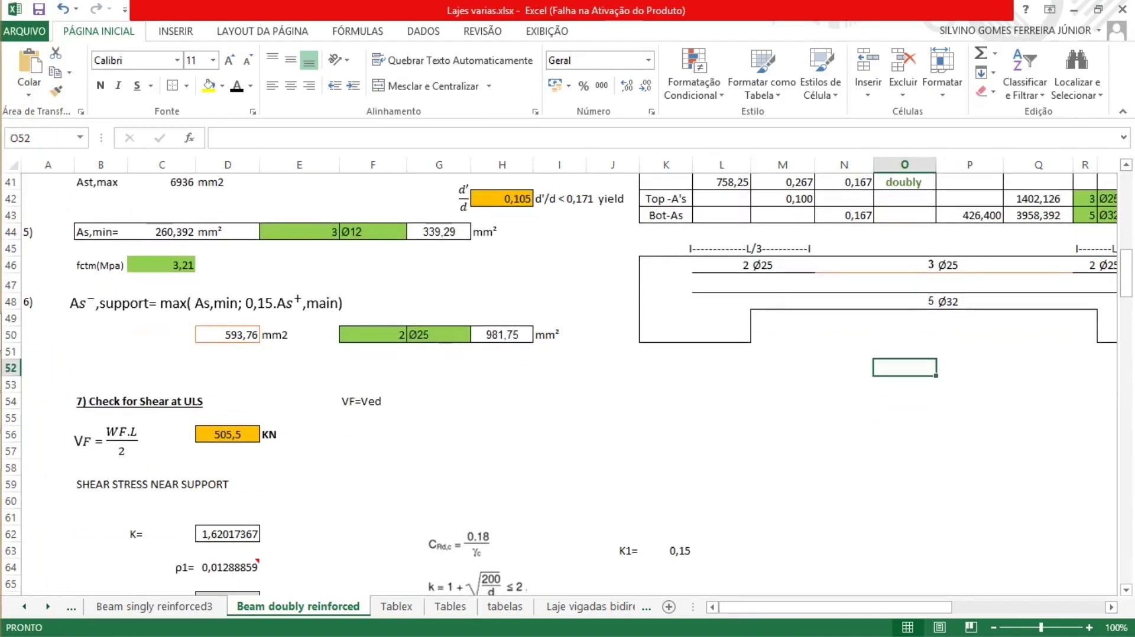
scroll(127, 302, down, 2)
click(126, 302)
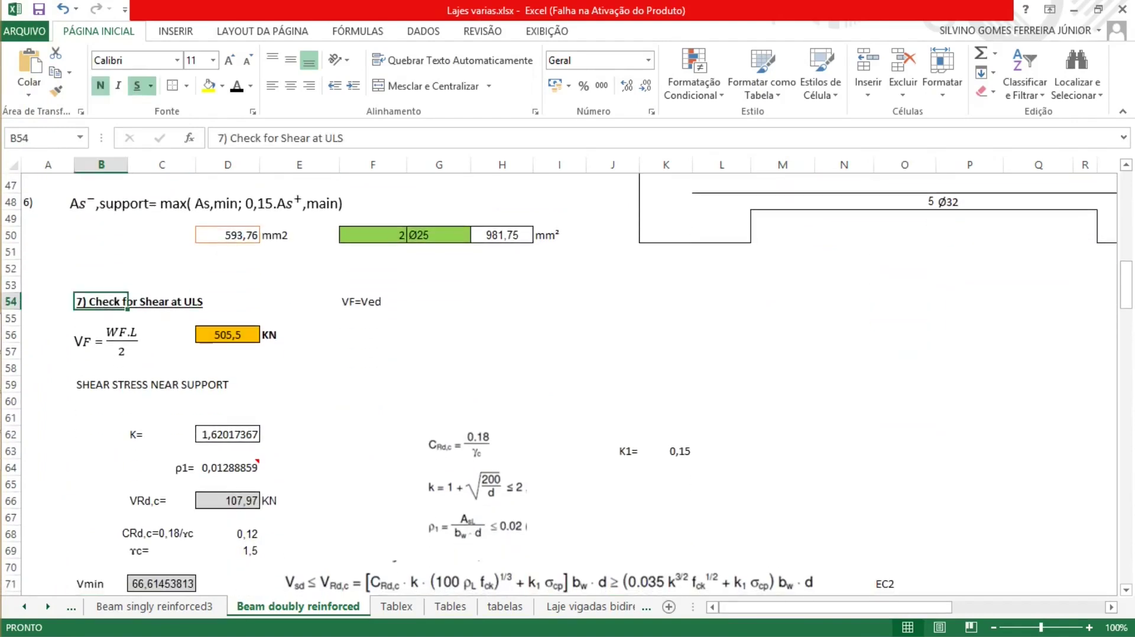
drag(47, 335, 178, 369)
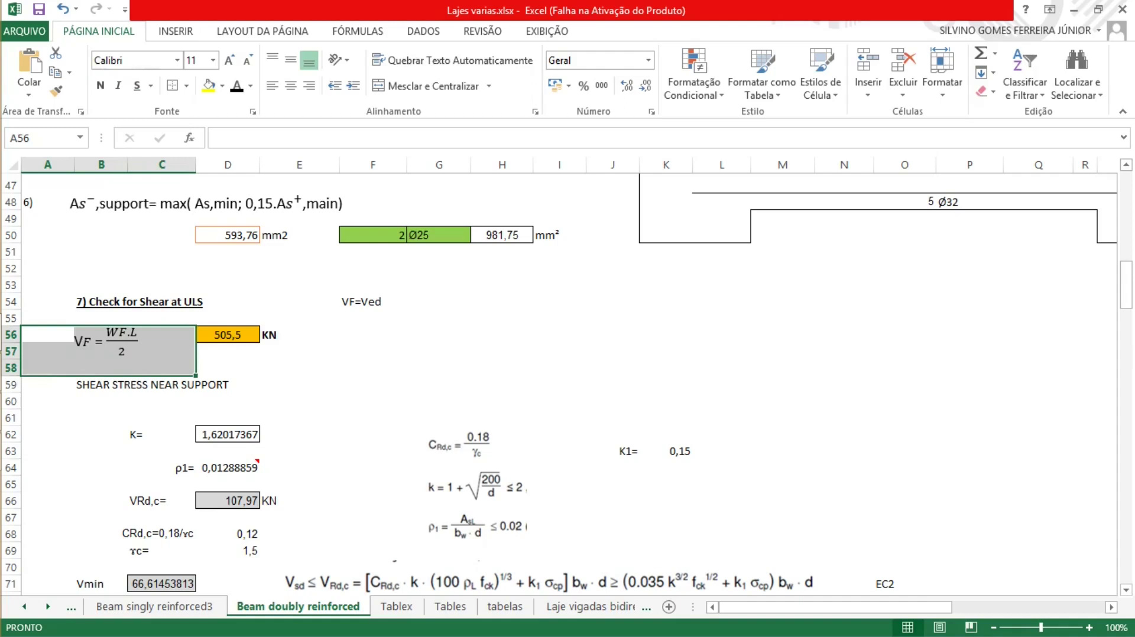
click(299, 352)
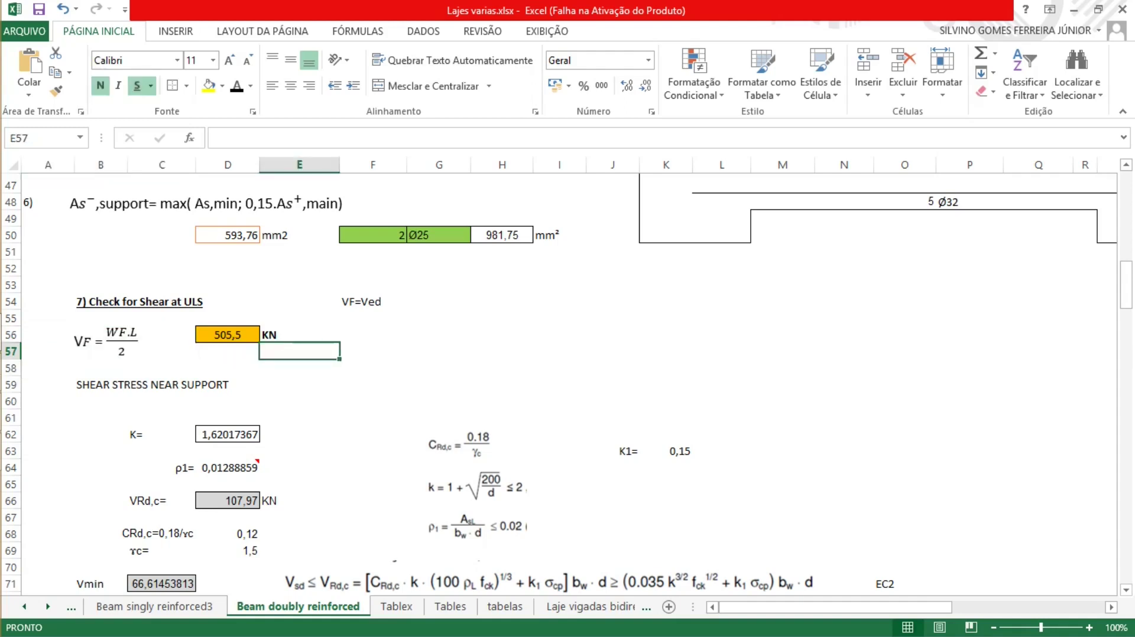
Step: Examine the VF shear force formula in D56 and trace its references to the factored load in G26 and the span in G13
double_click(227, 335)
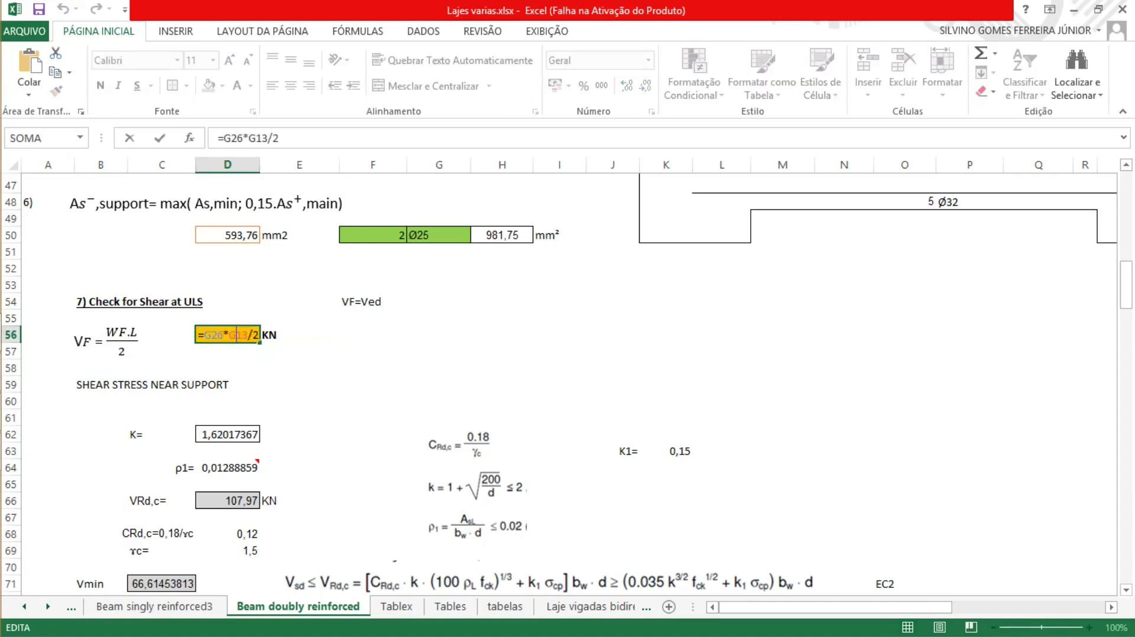
scroll(569, 384, up, 4)
scroll(566, 385, up, 5)
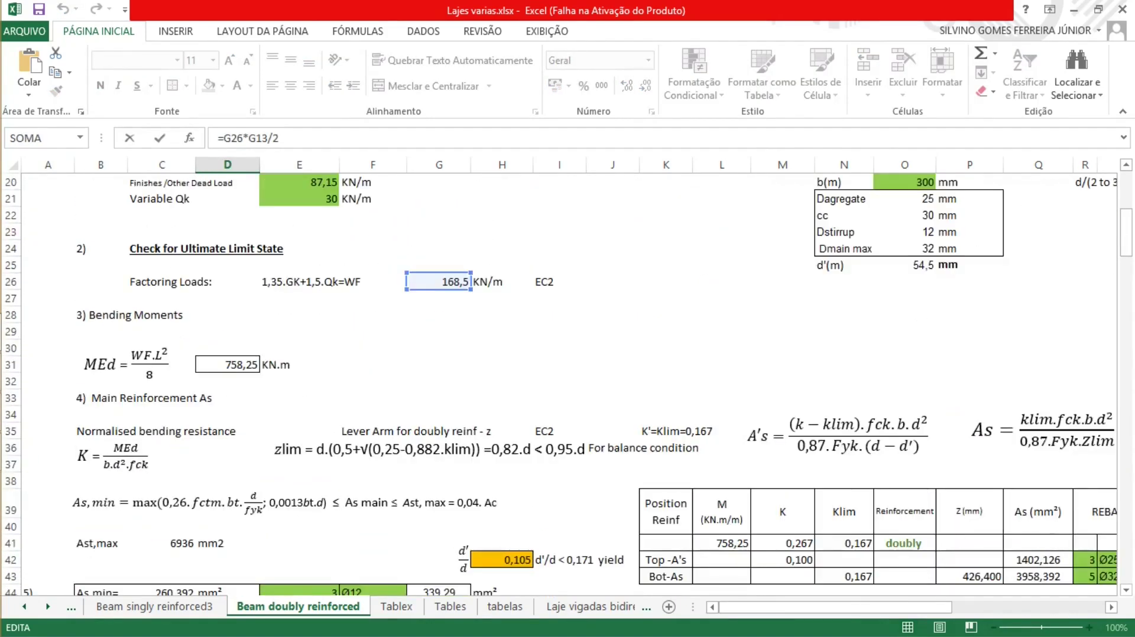
scroll(566, 384, down, 2)
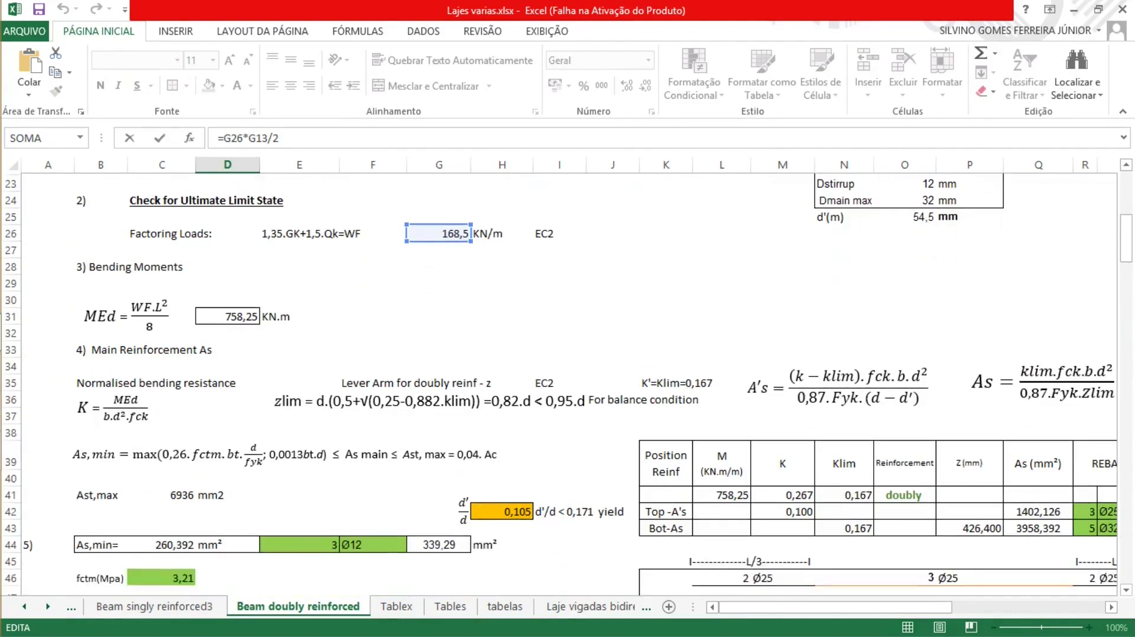
scroll(566, 385, up, 6)
scroll(567, 384, down, 11)
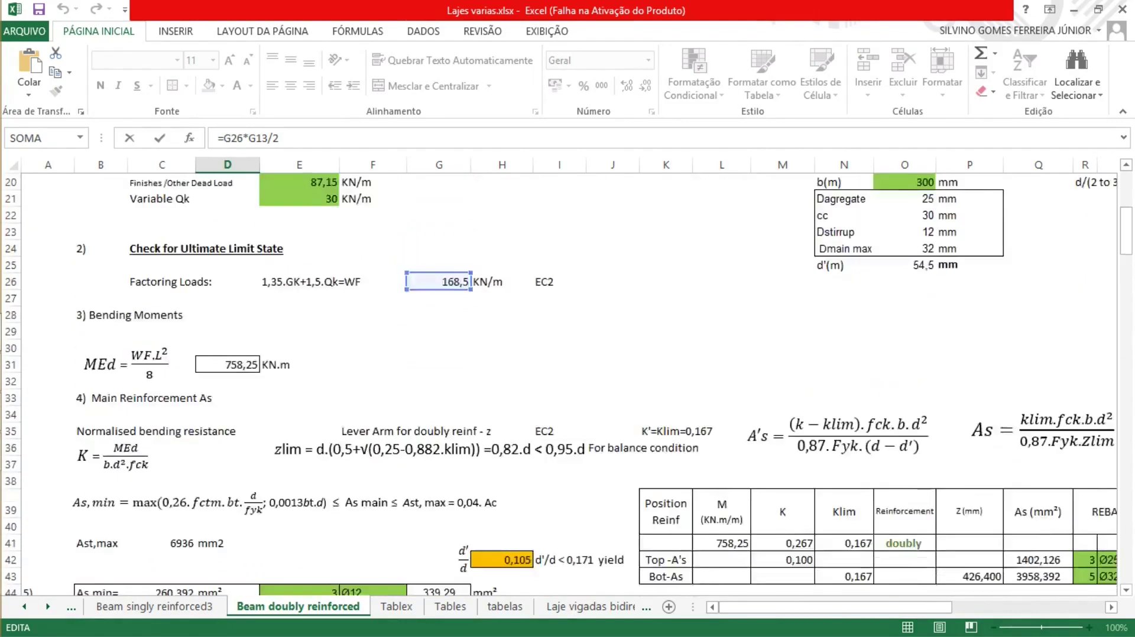
scroll(566, 384, down, 2)
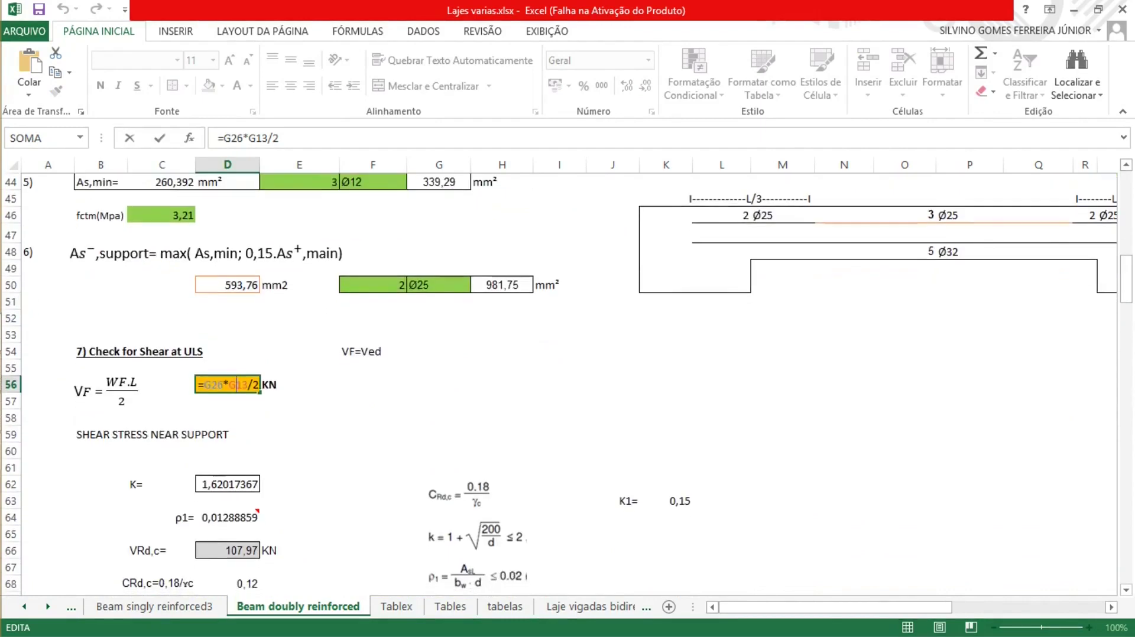
key(Return)
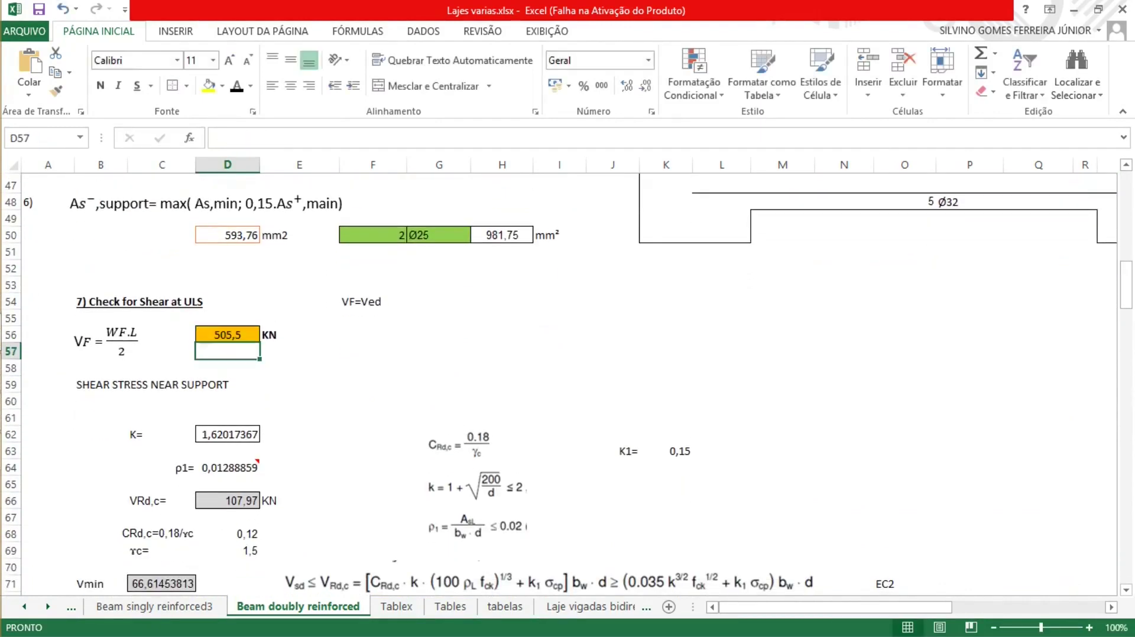
click(227, 335)
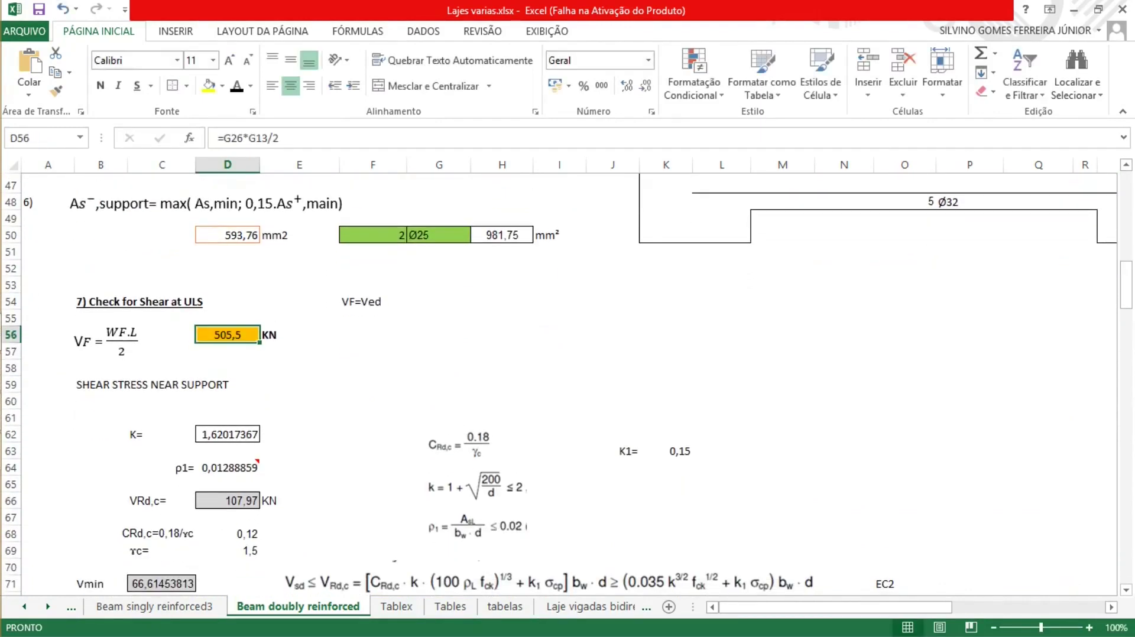
click(372, 352)
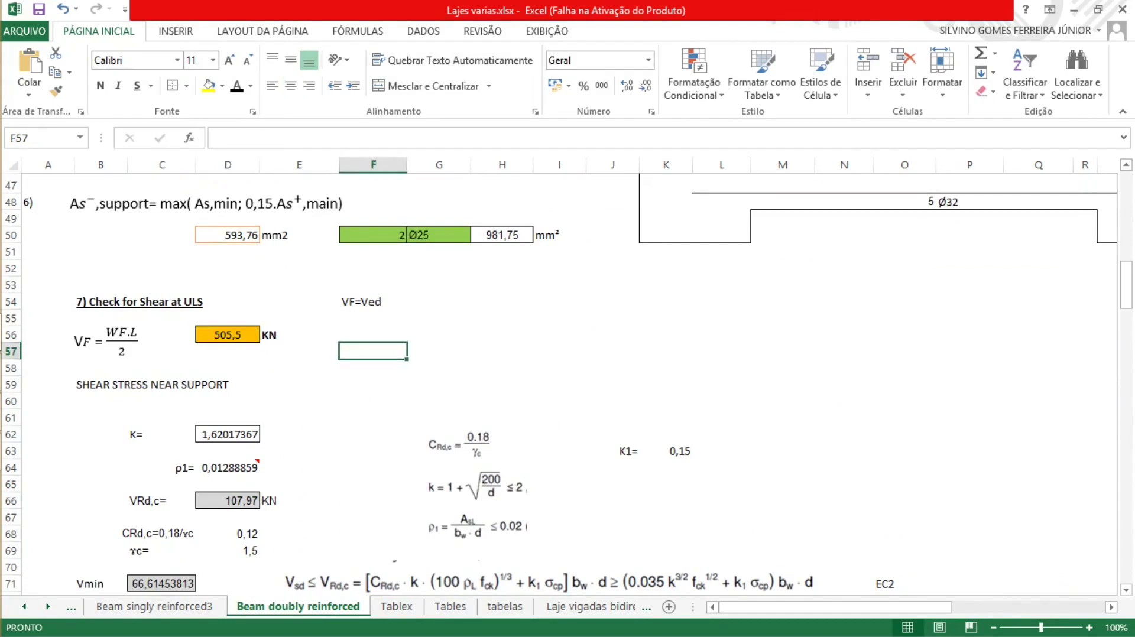